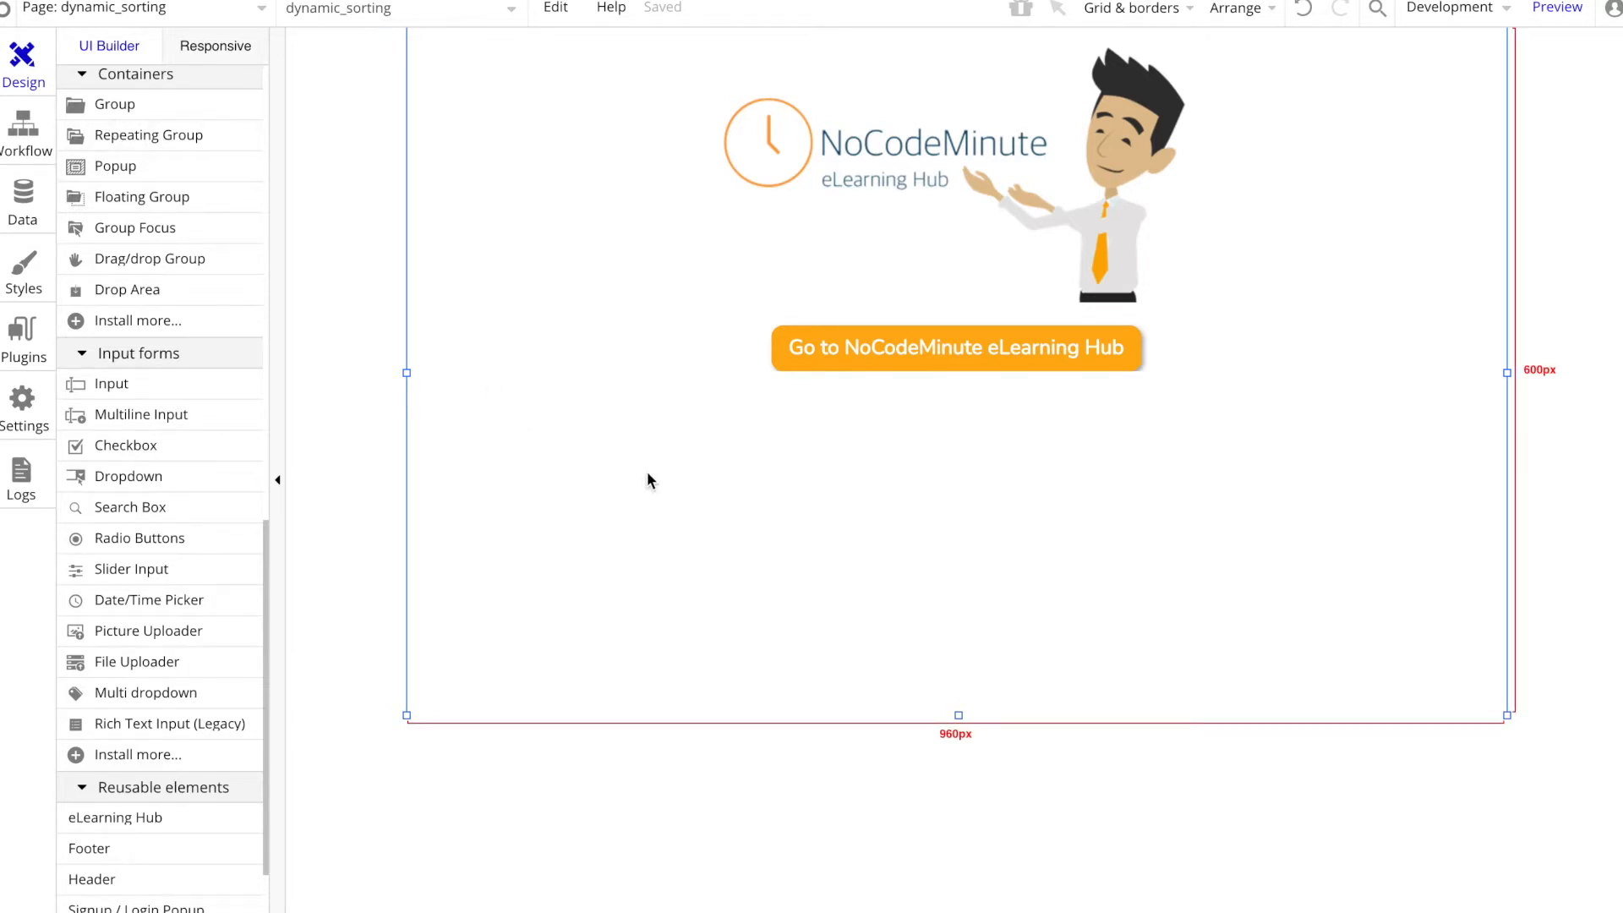
Step: Open the application data view listing all dataType1s
left_click(26, 203)
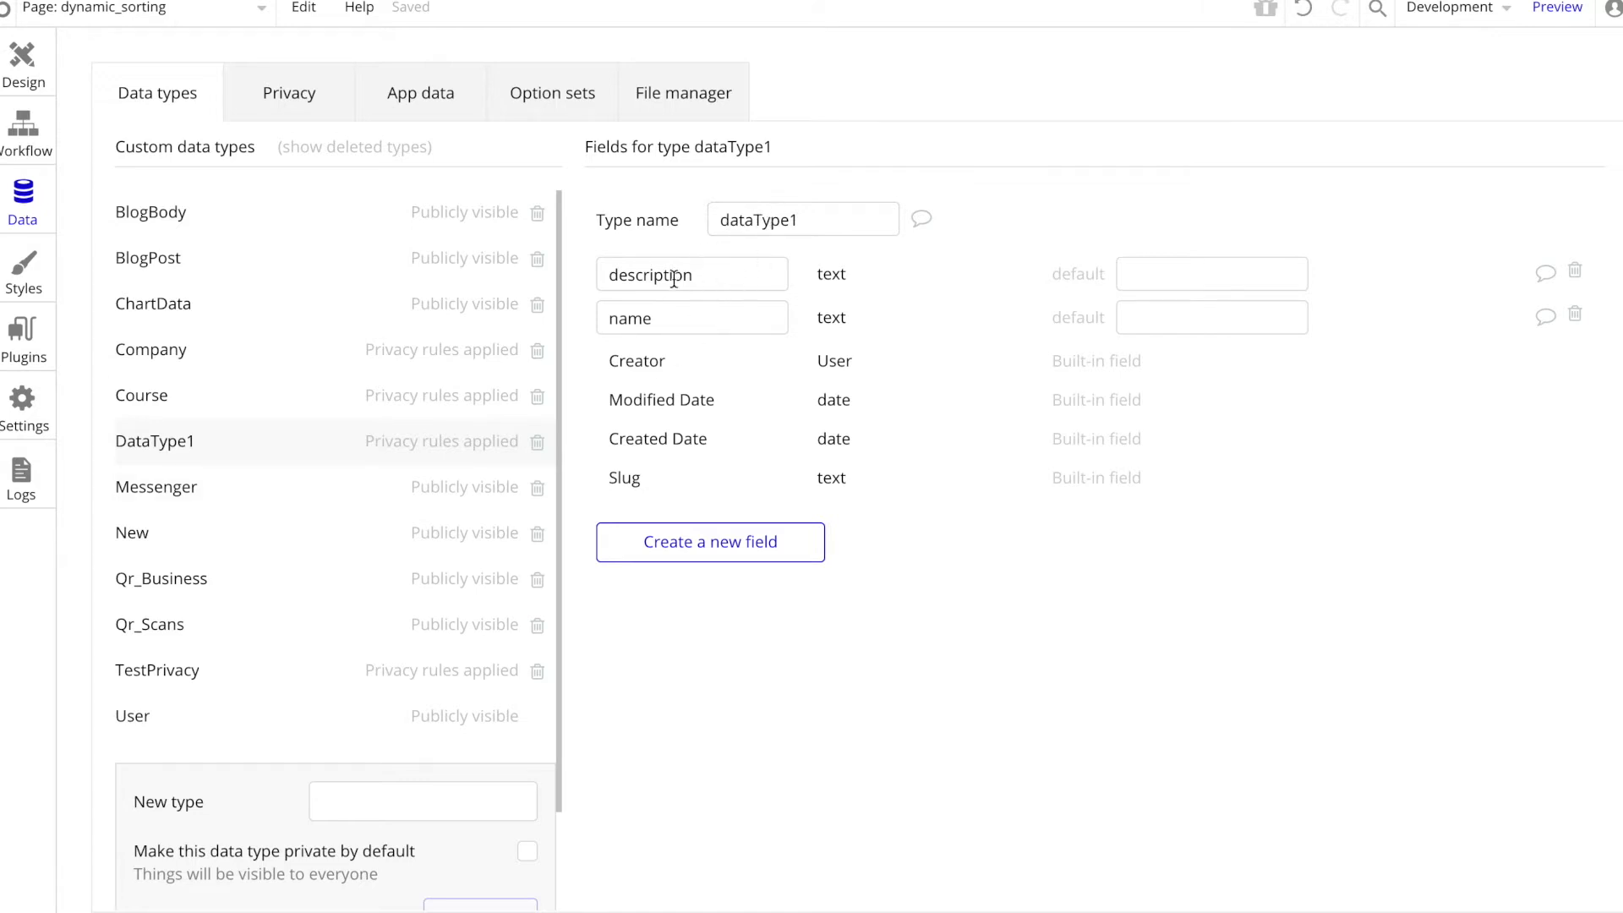
left_click(405, 99)
scroll(258, 789, "down", 1)
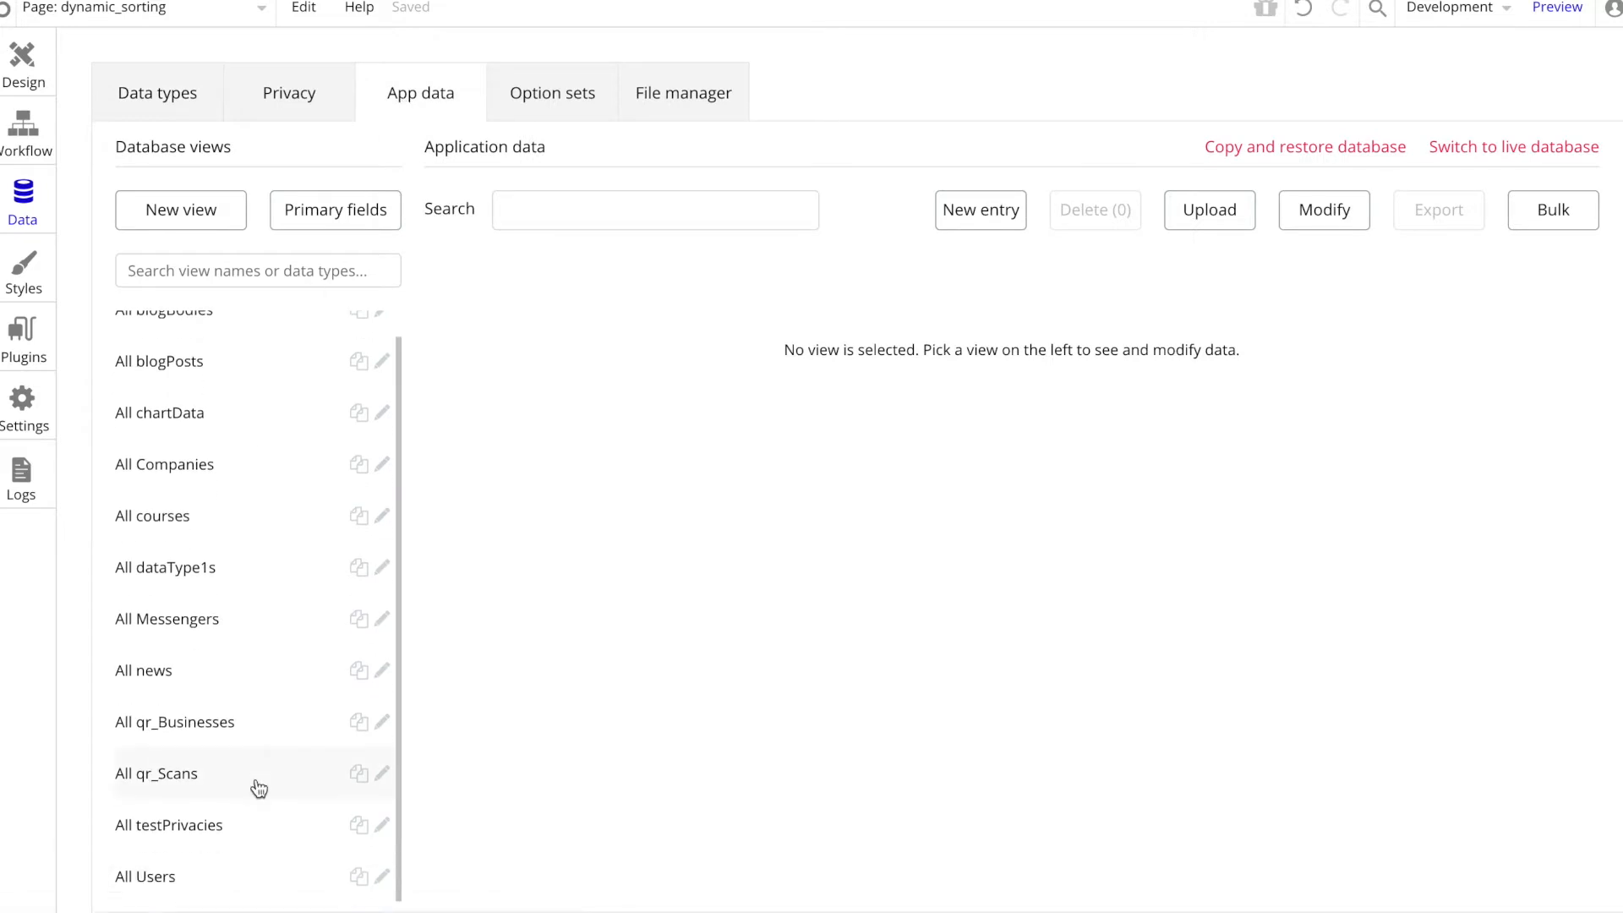
left_click(203, 568)
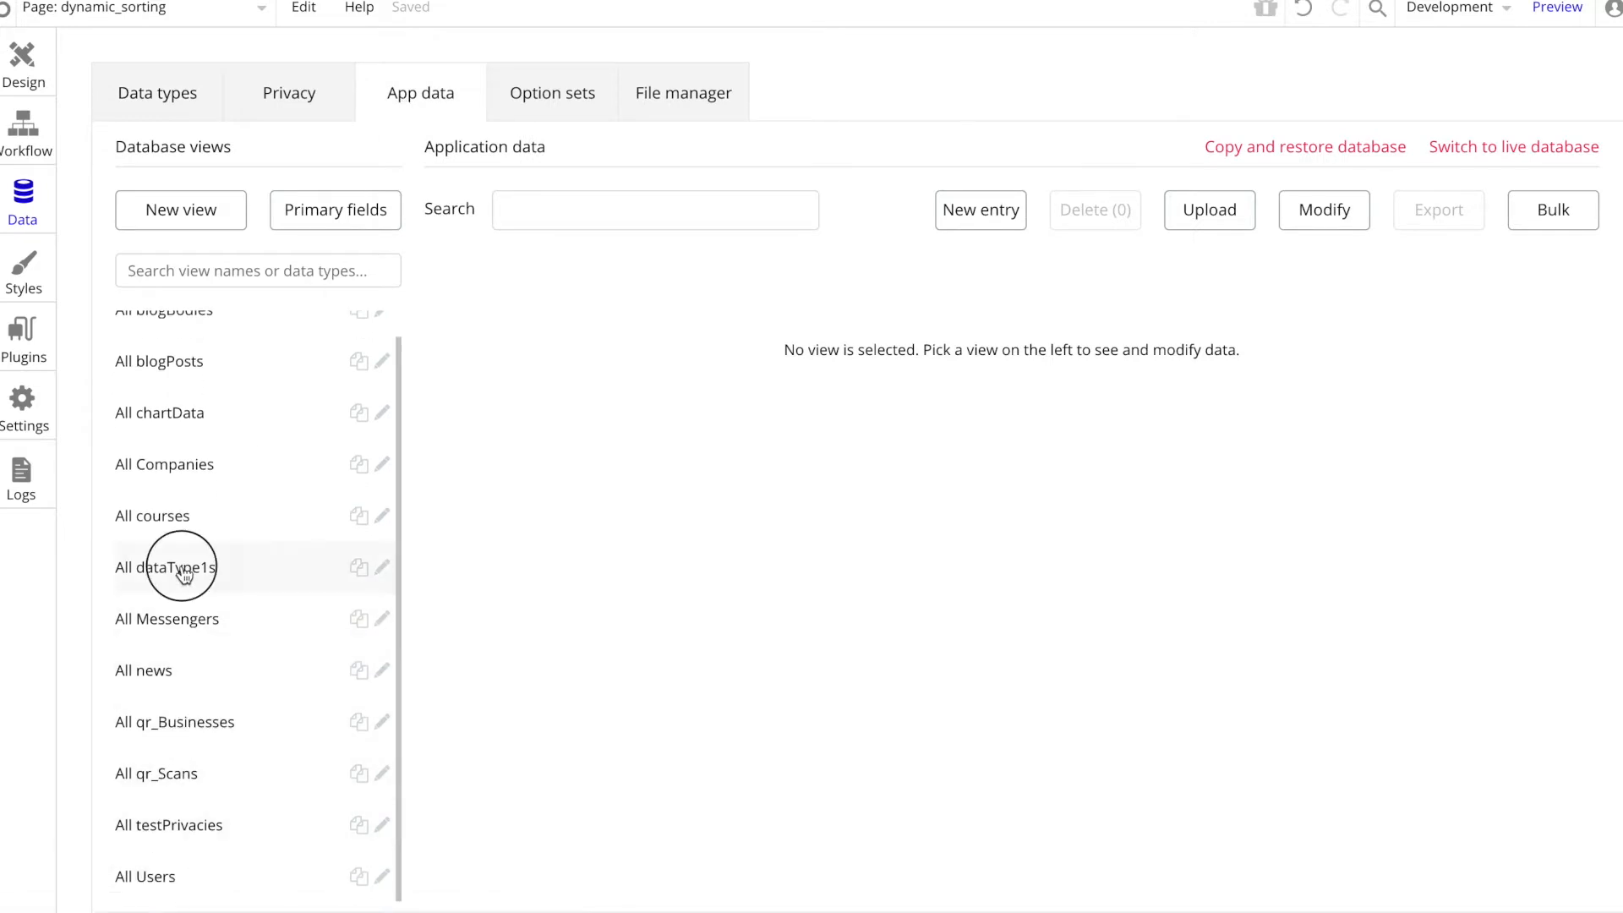
Step: Create a dataType1 entry with the name "Orange" and the description "A fruit"
left_click(954, 222)
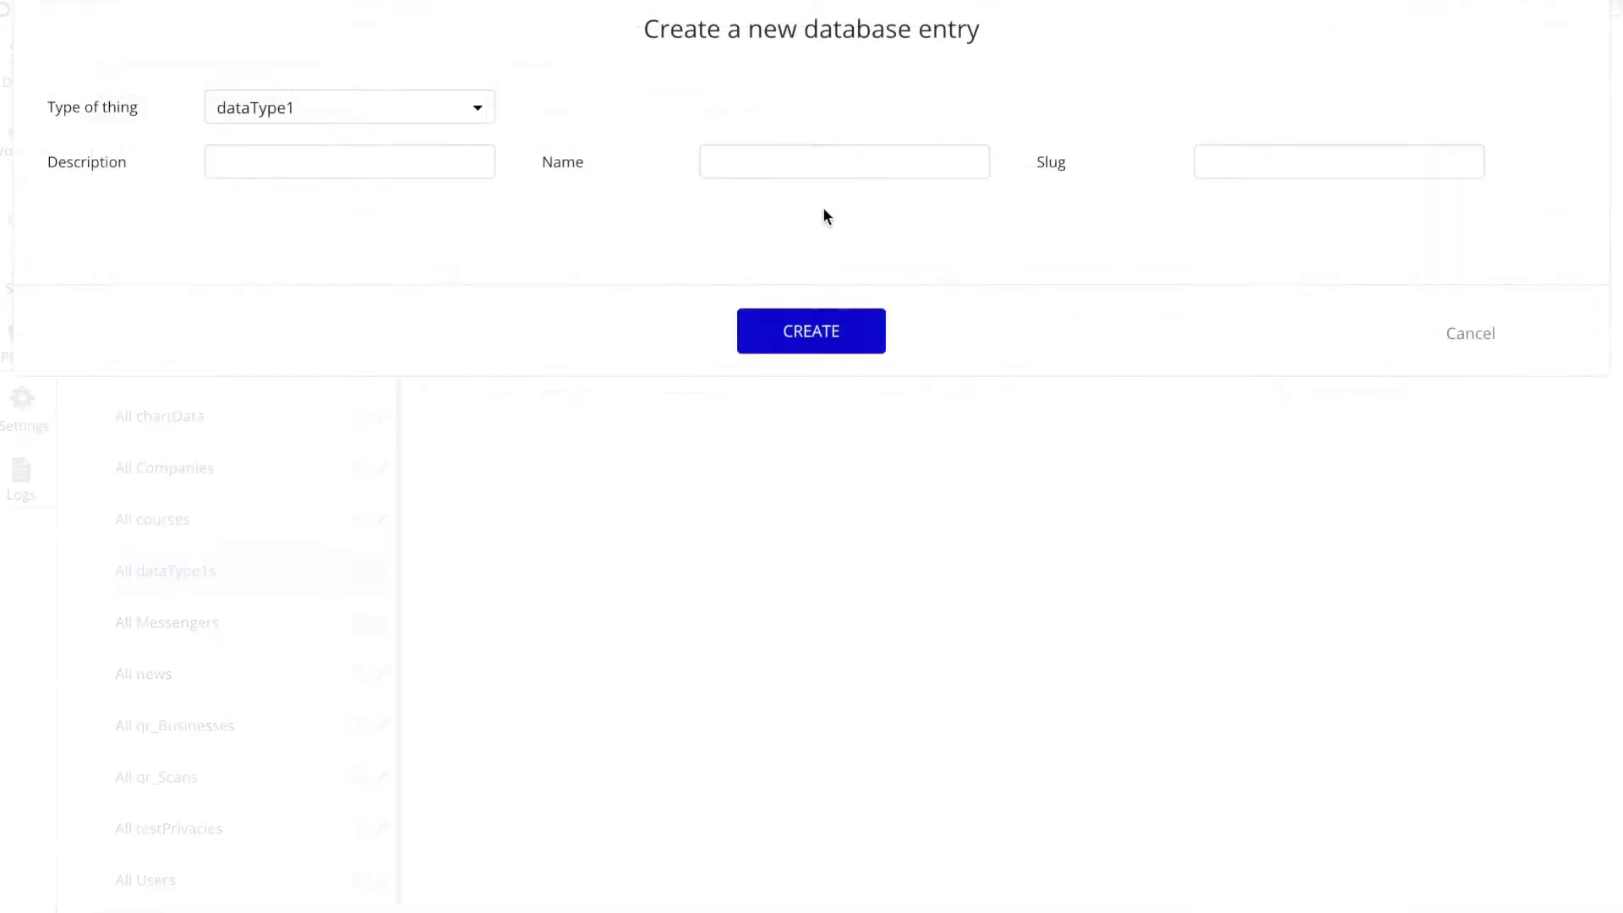
left_click(736, 159)
type("Orange")
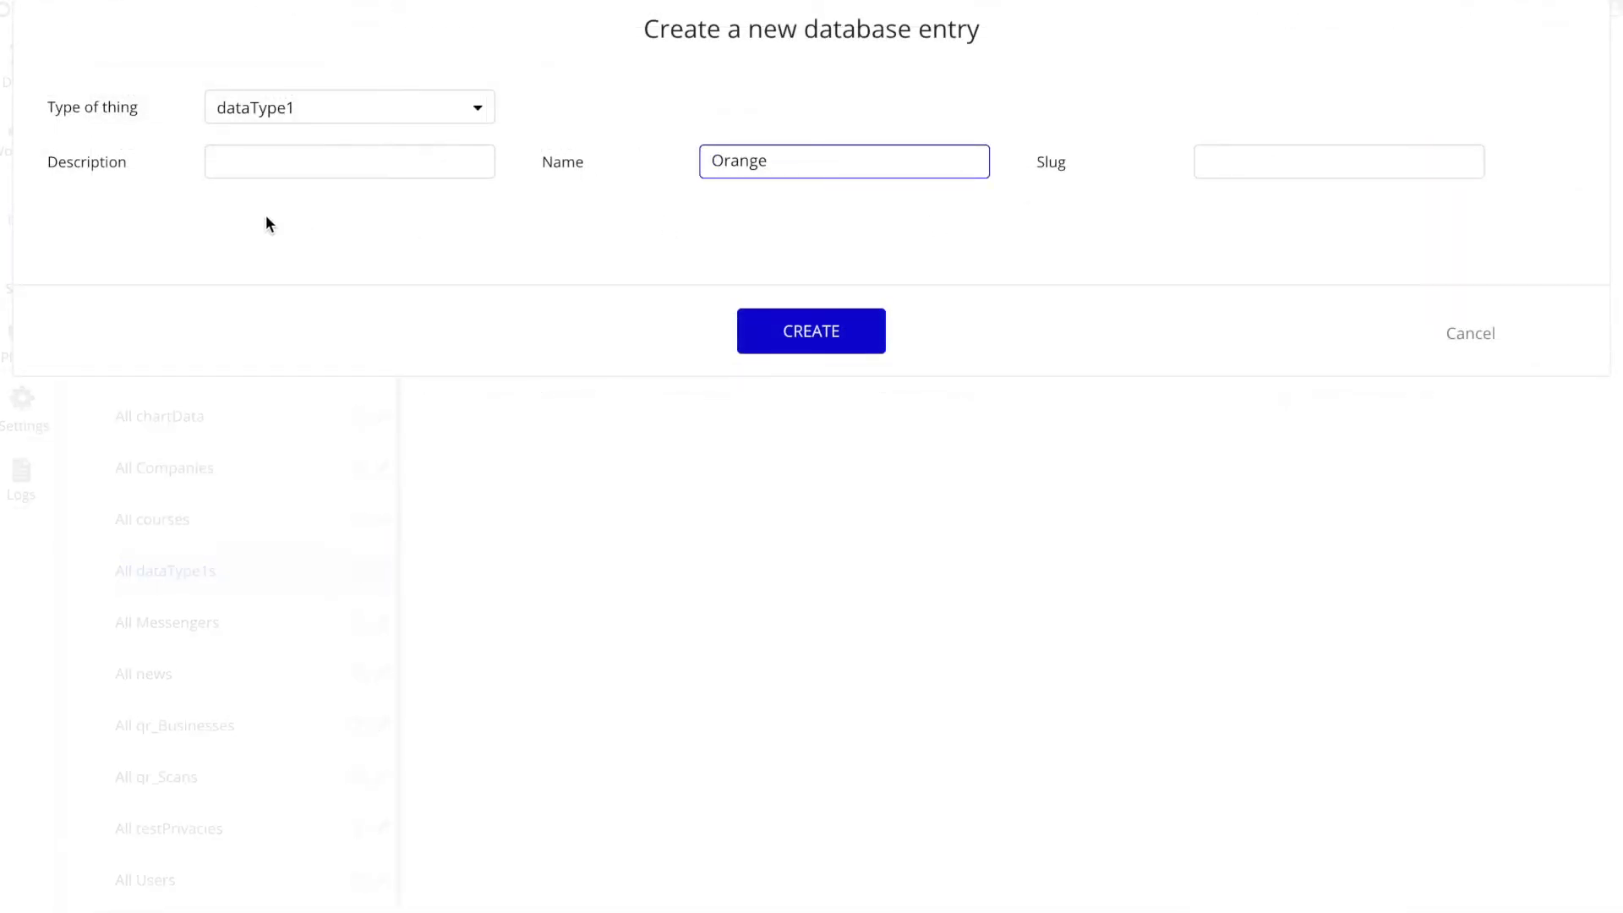
left_click(260, 166)
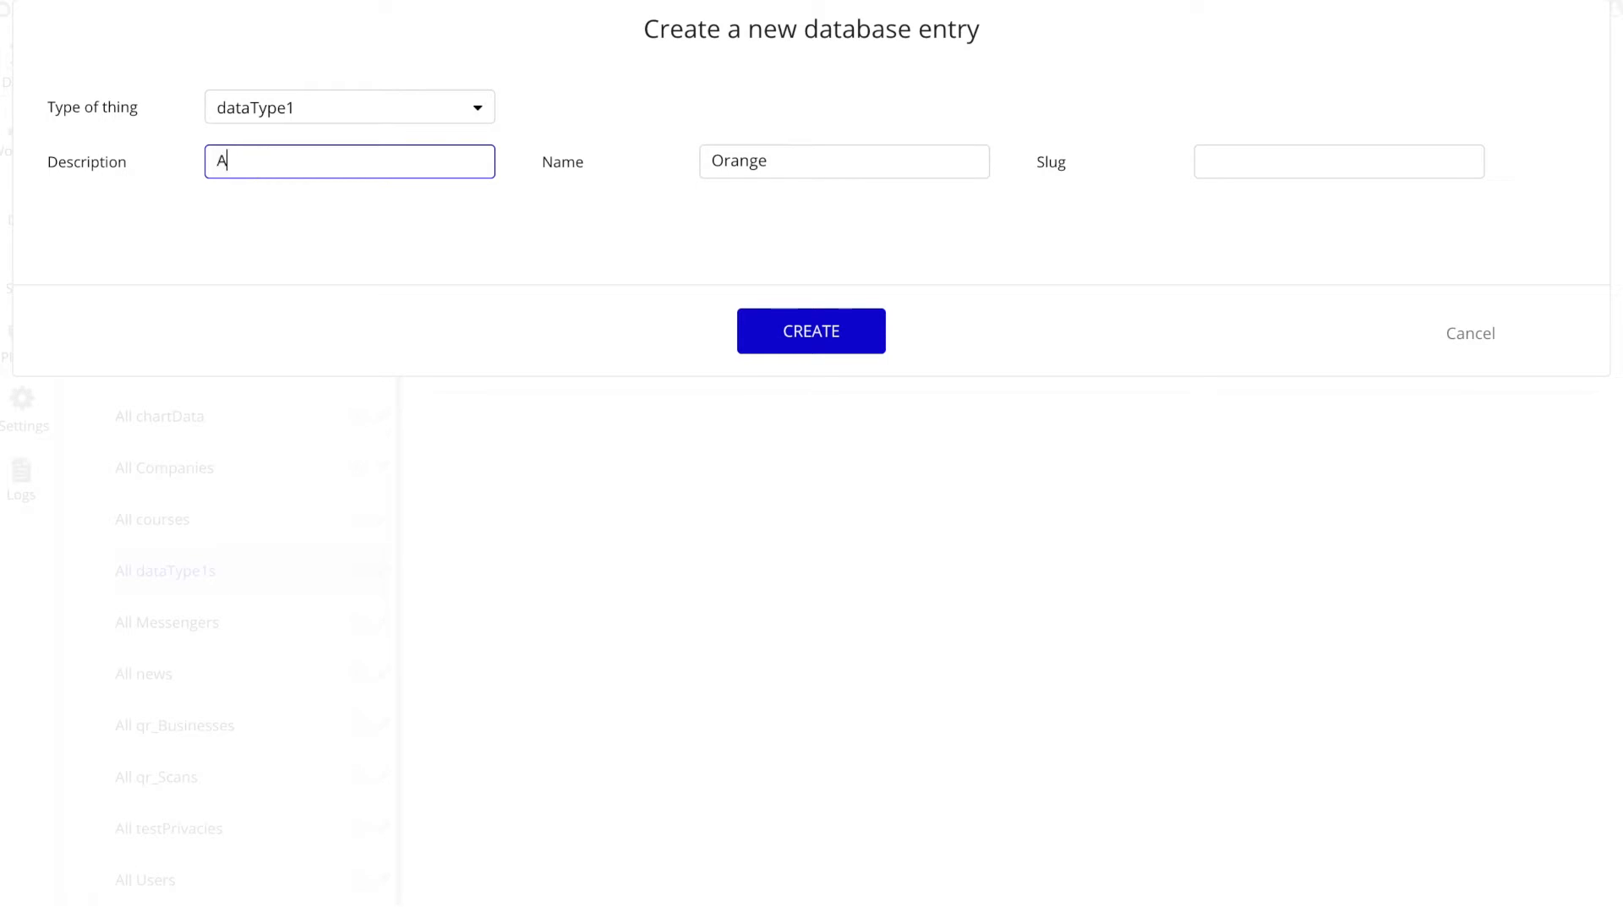
type("A fruit")
left_click(759, 326)
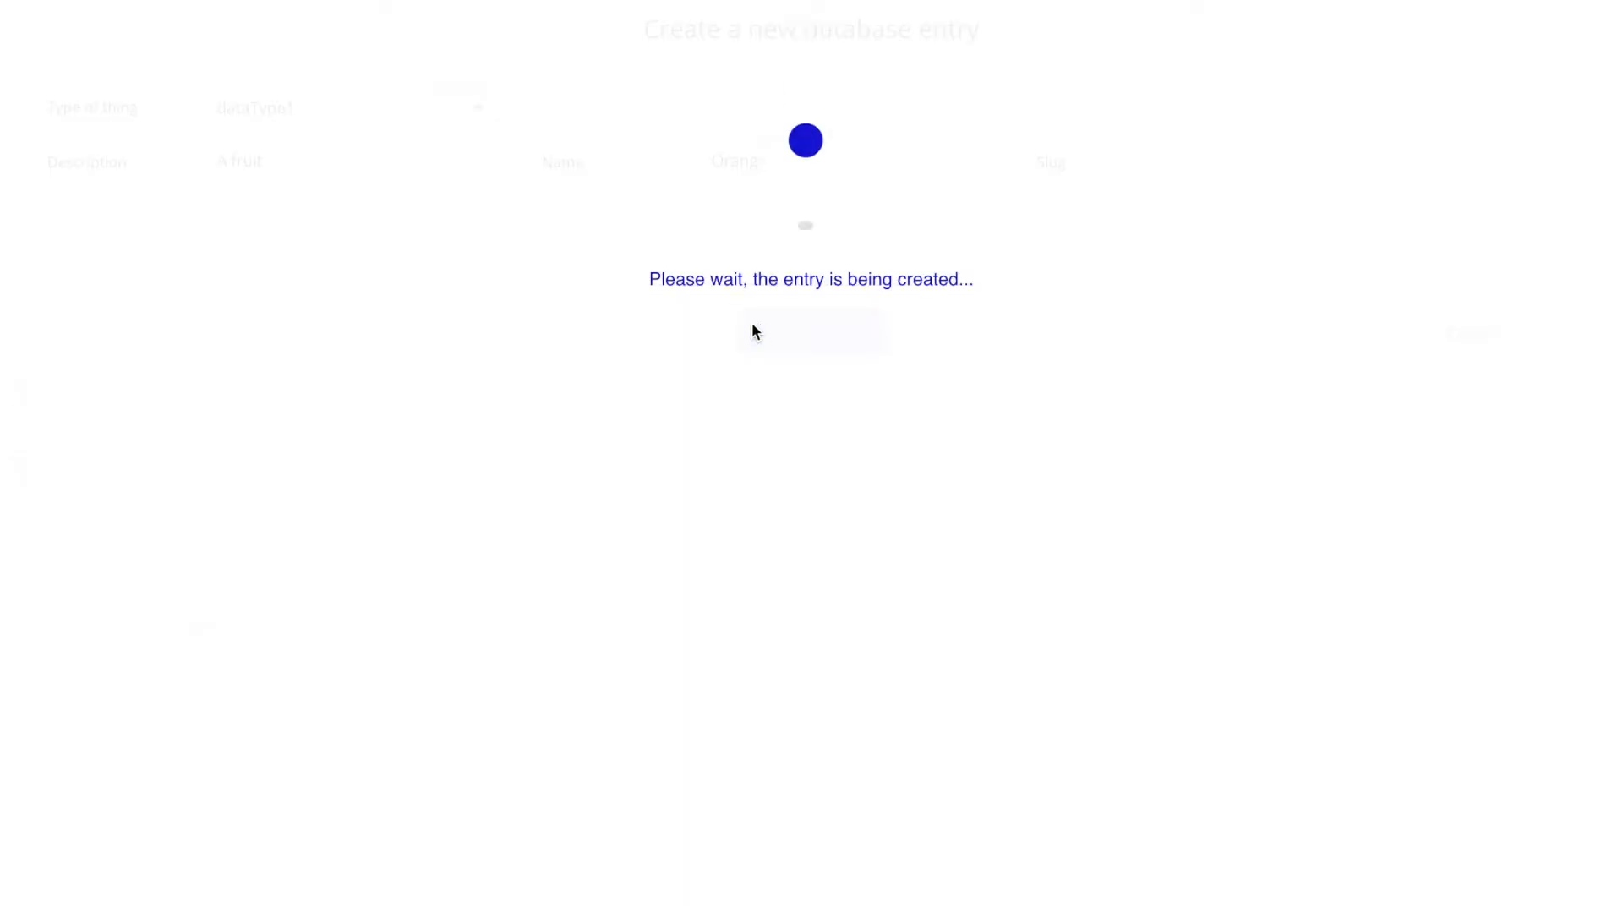
left_click(813, 279)
Step: Create a dataType1 entry with the name "Apple" and the description "Red"
left_click(967, 207)
left_click(743, 161)
type("Apple")
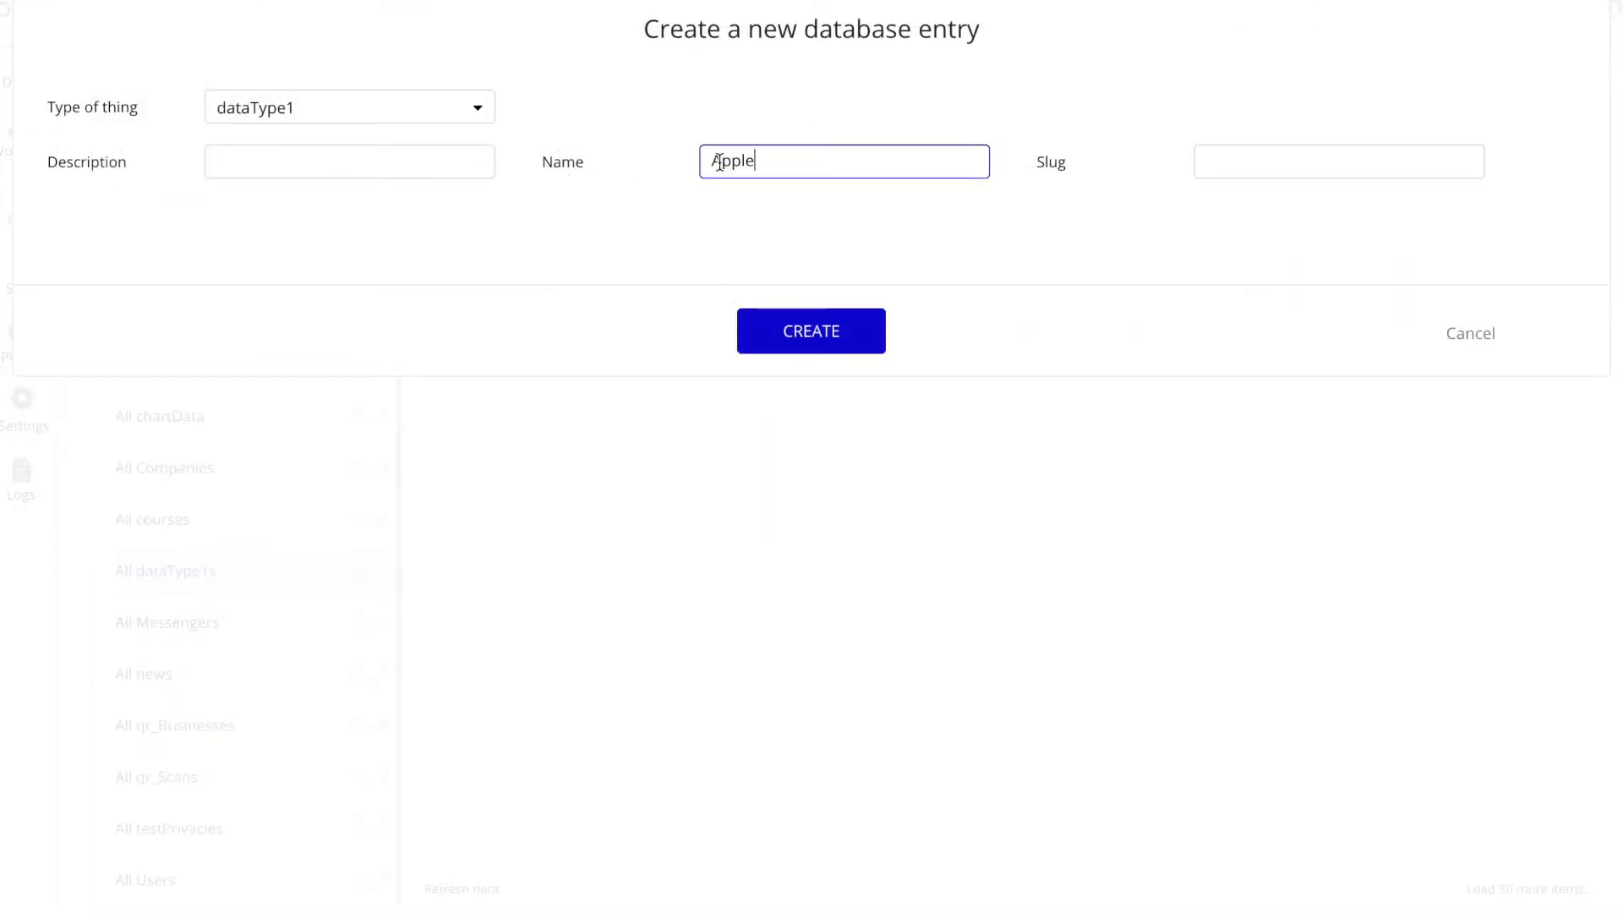
left_click(348, 150)
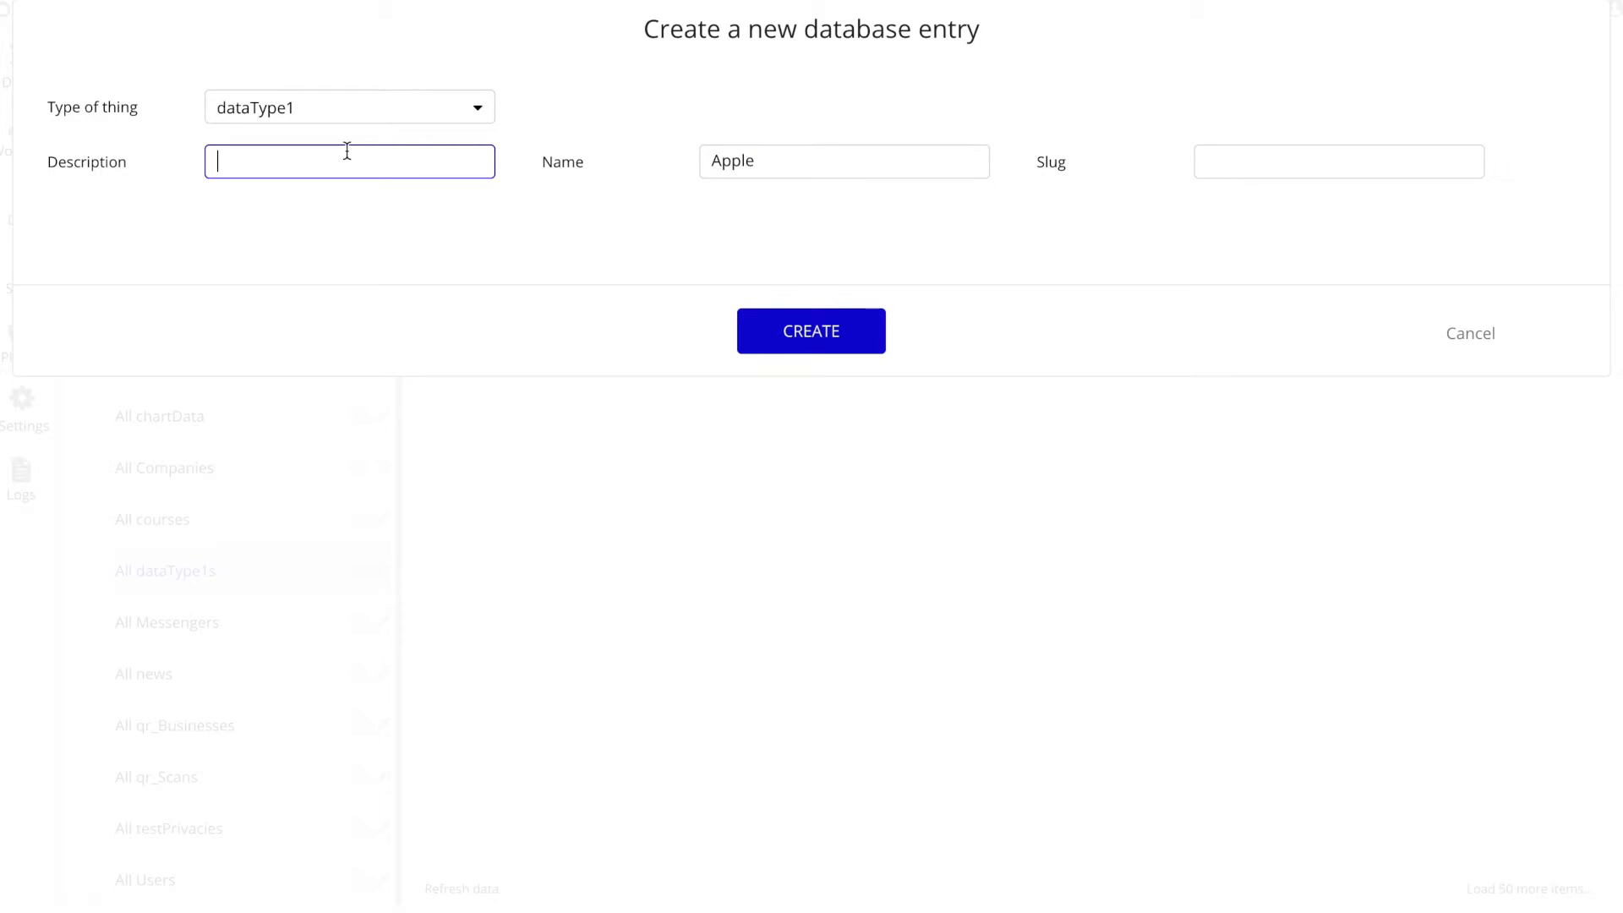
type("Red")
left_click(802, 326)
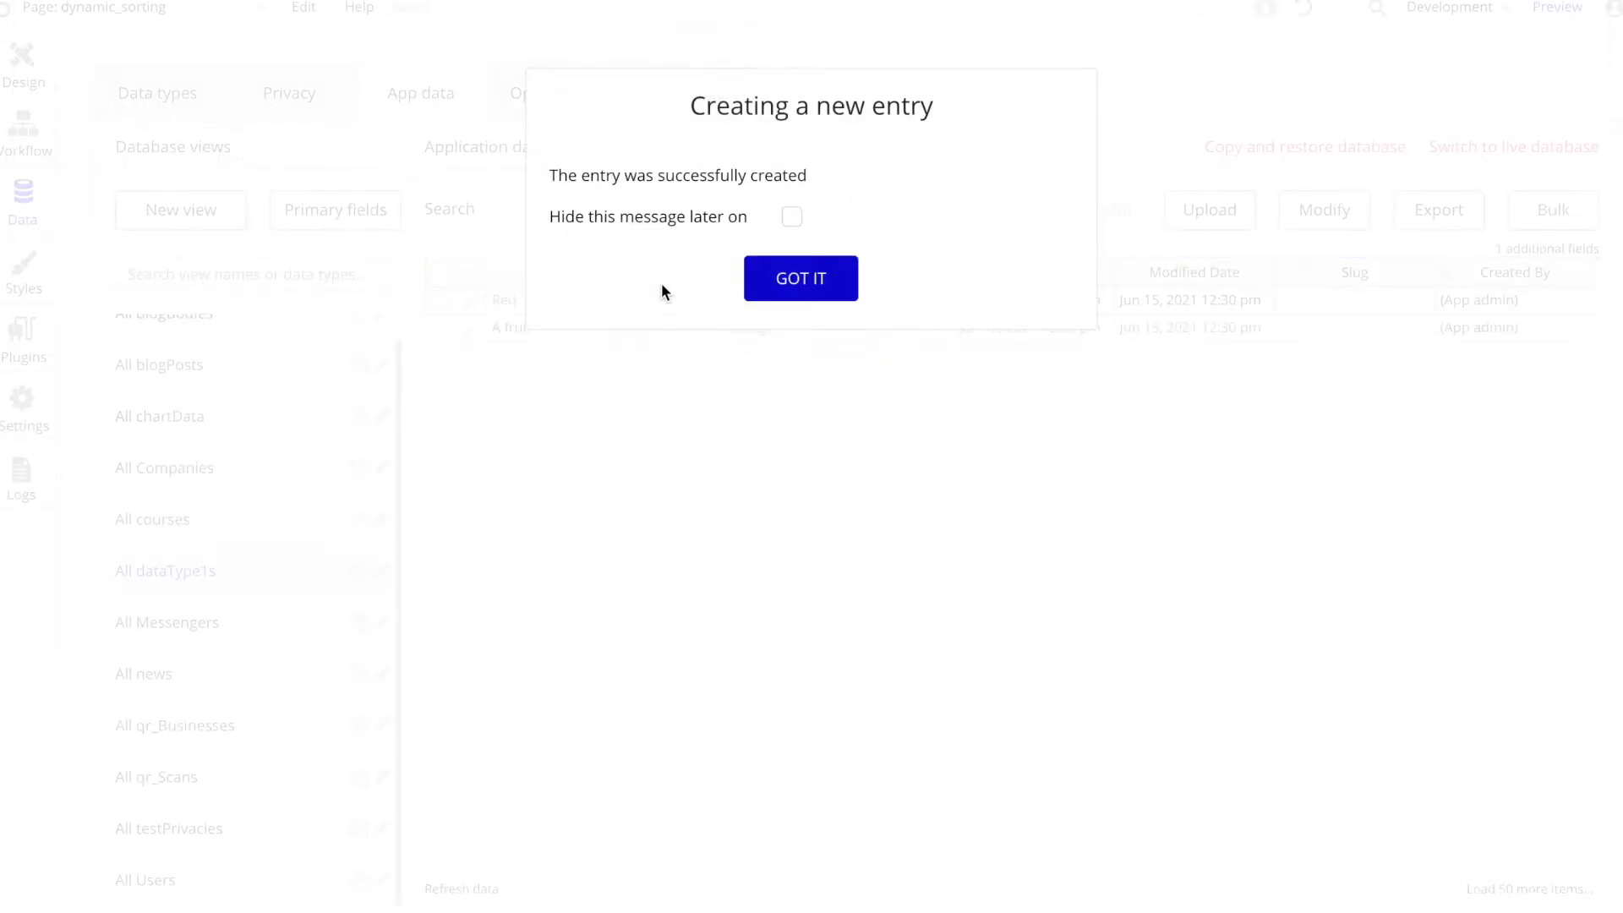
left_click(801, 288)
Step: Change the description of the Orange entry to "Orange" and save it
left_click(465, 329)
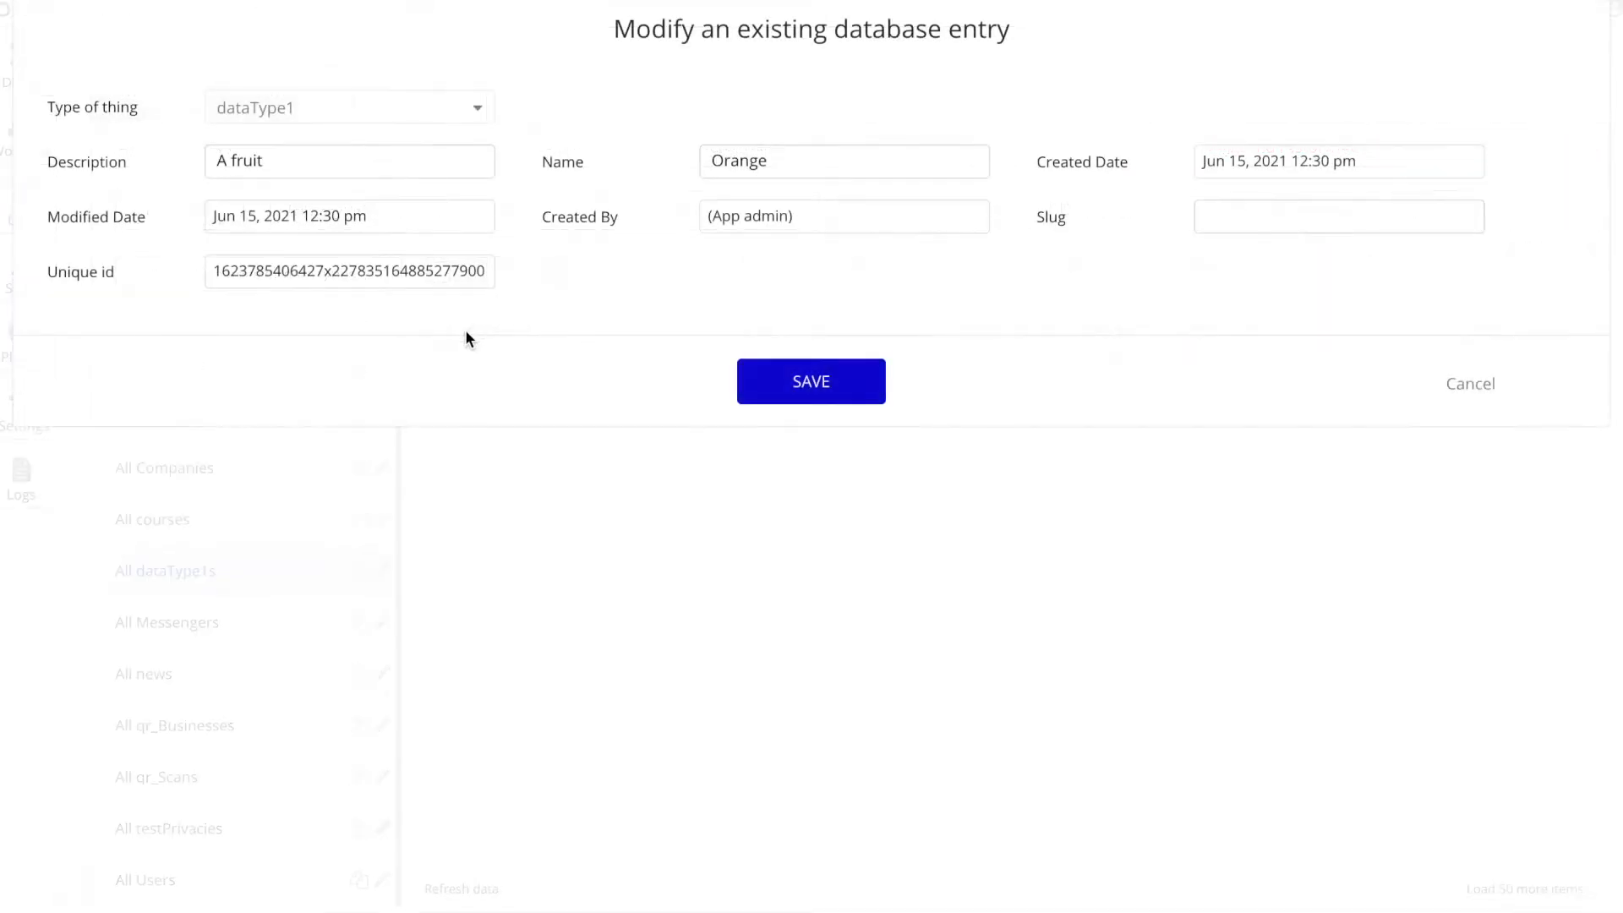
triple_click(320, 163)
type("Orange")
left_click(820, 390)
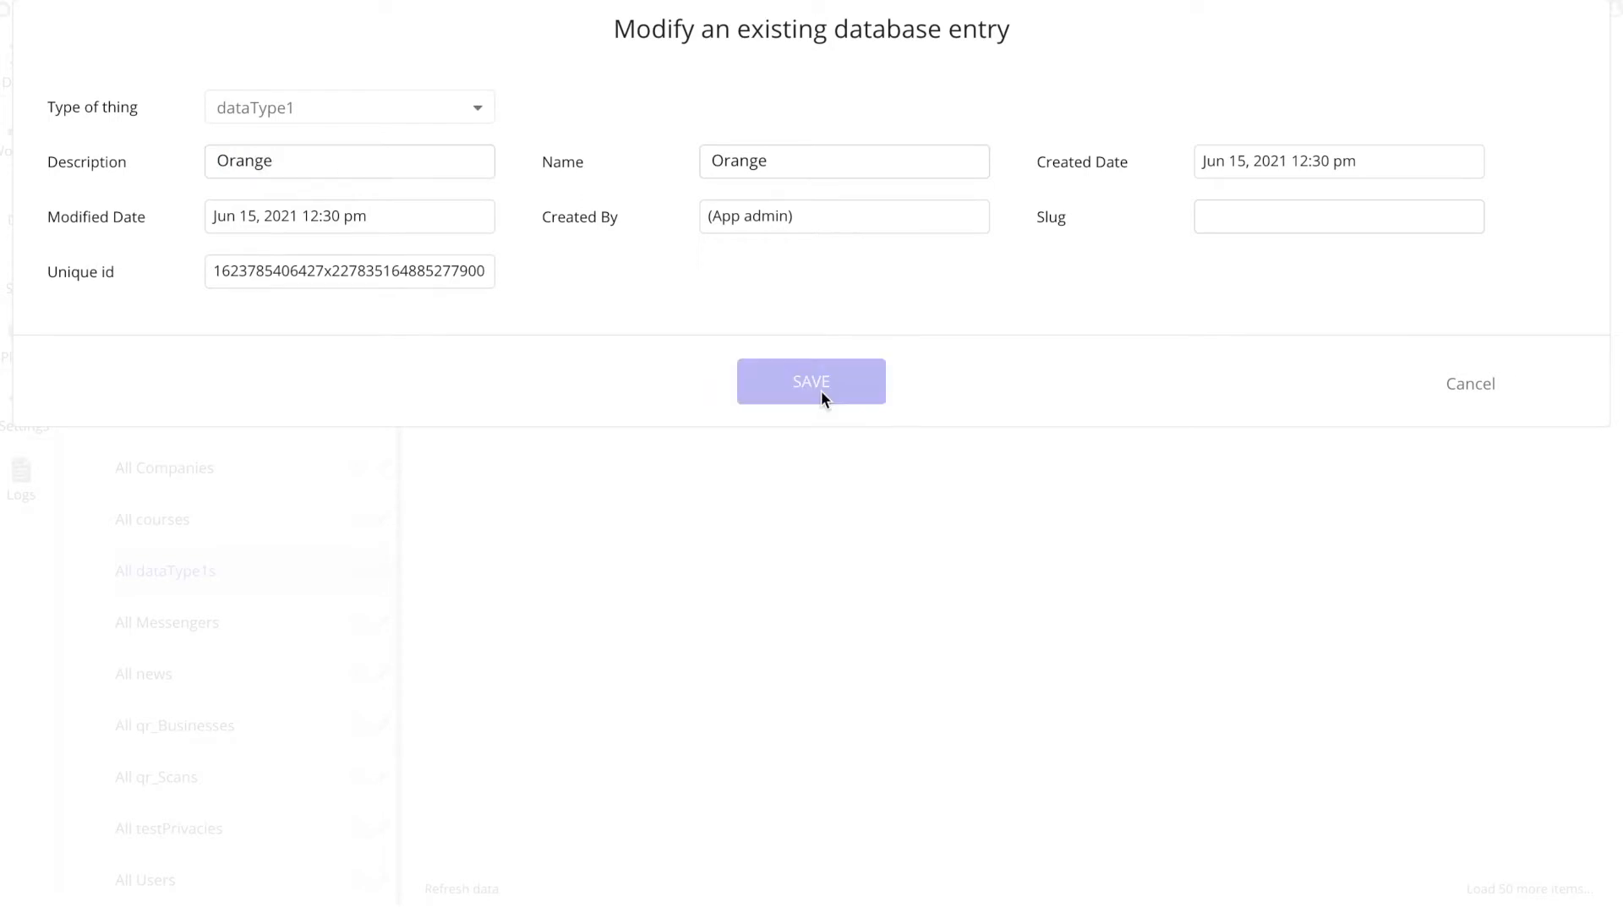
left_click(808, 292)
Step: Create a dataType1 entry with the name "Lemon" and the description "Yellow"
left_click(969, 209)
left_click(745, 164)
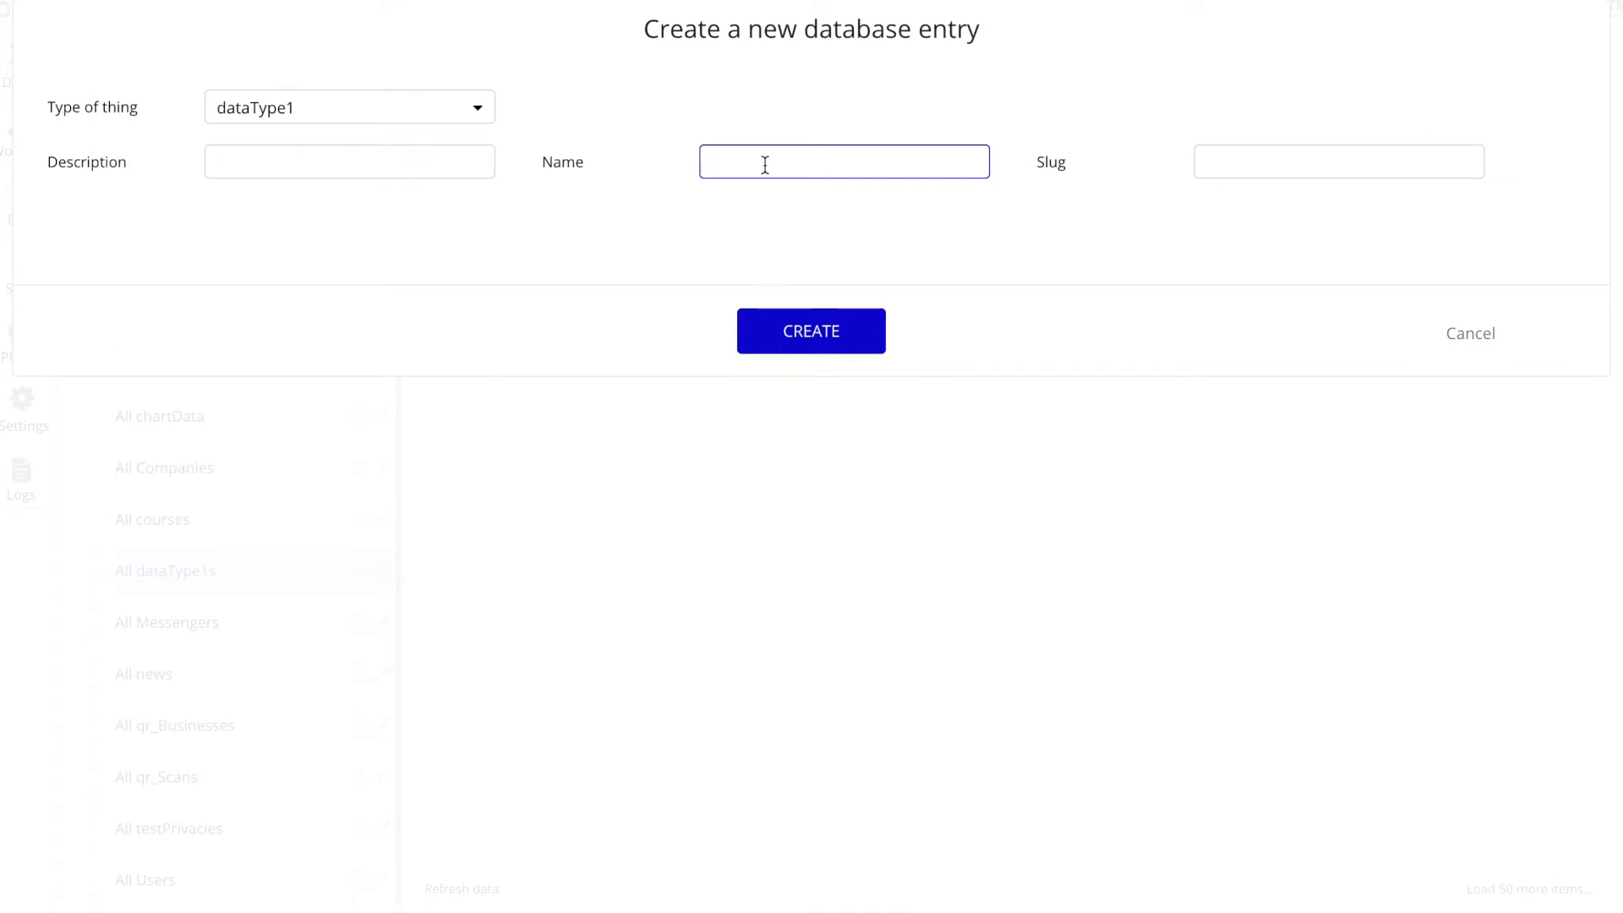
type("Lemon")
left_click(368, 163)
type("Yellow")
left_click(766, 323)
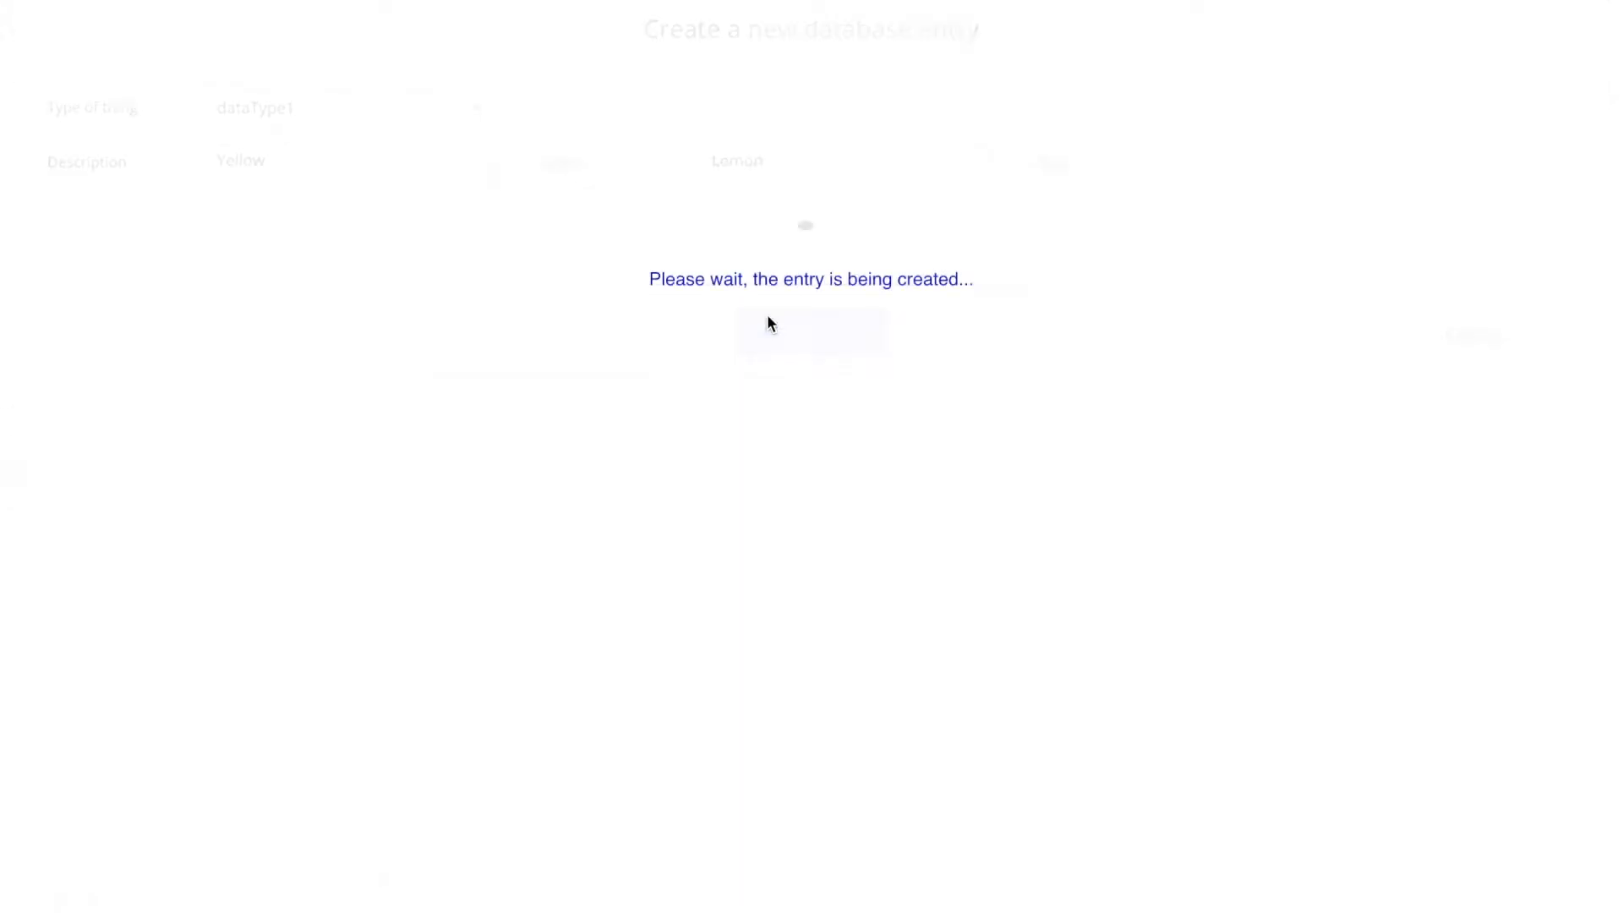
left_click(803, 278)
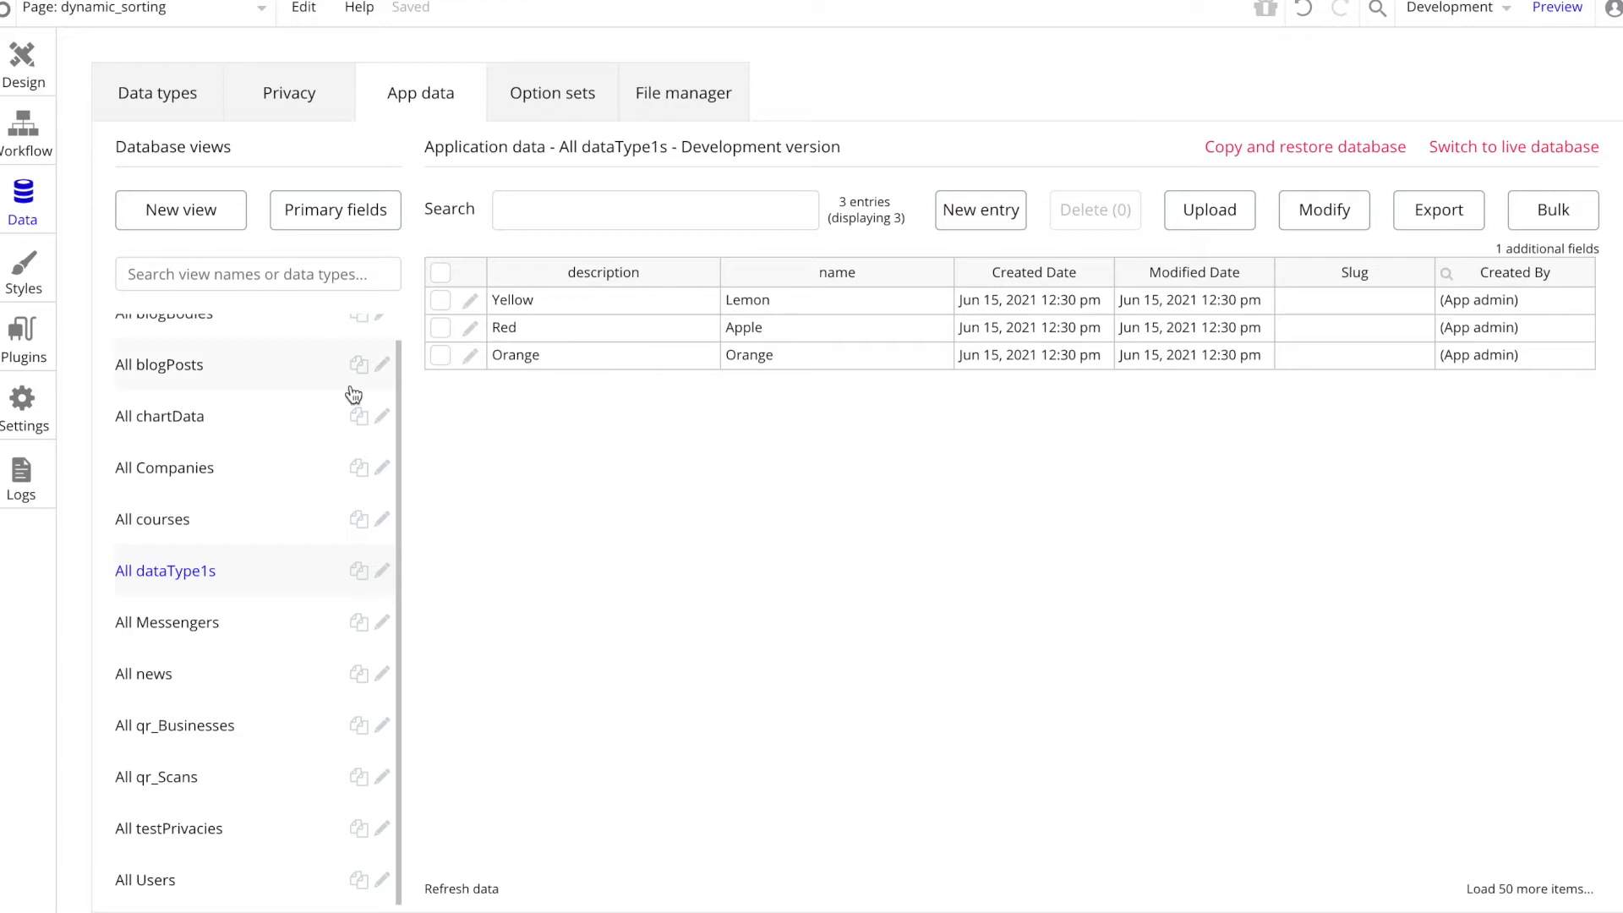
Step: Return to the page design and place a repeating group below the orange eLearning Hub button
left_click(18, 61)
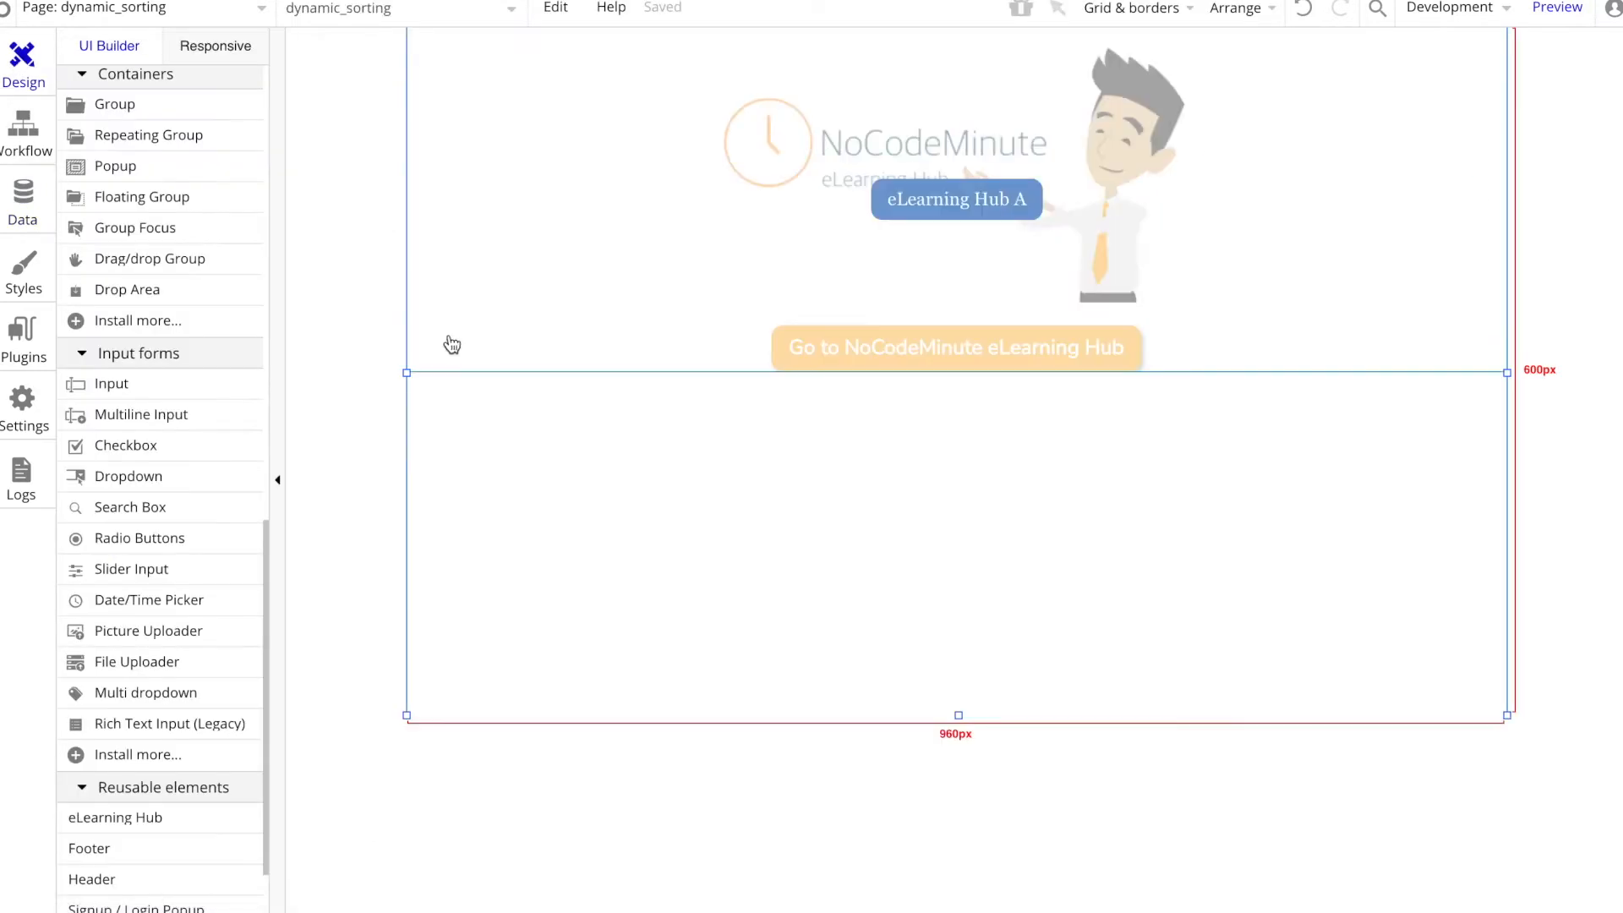
left_click(136, 135)
left_click(710, 427)
left_click_drag(914, 529, 983, 559)
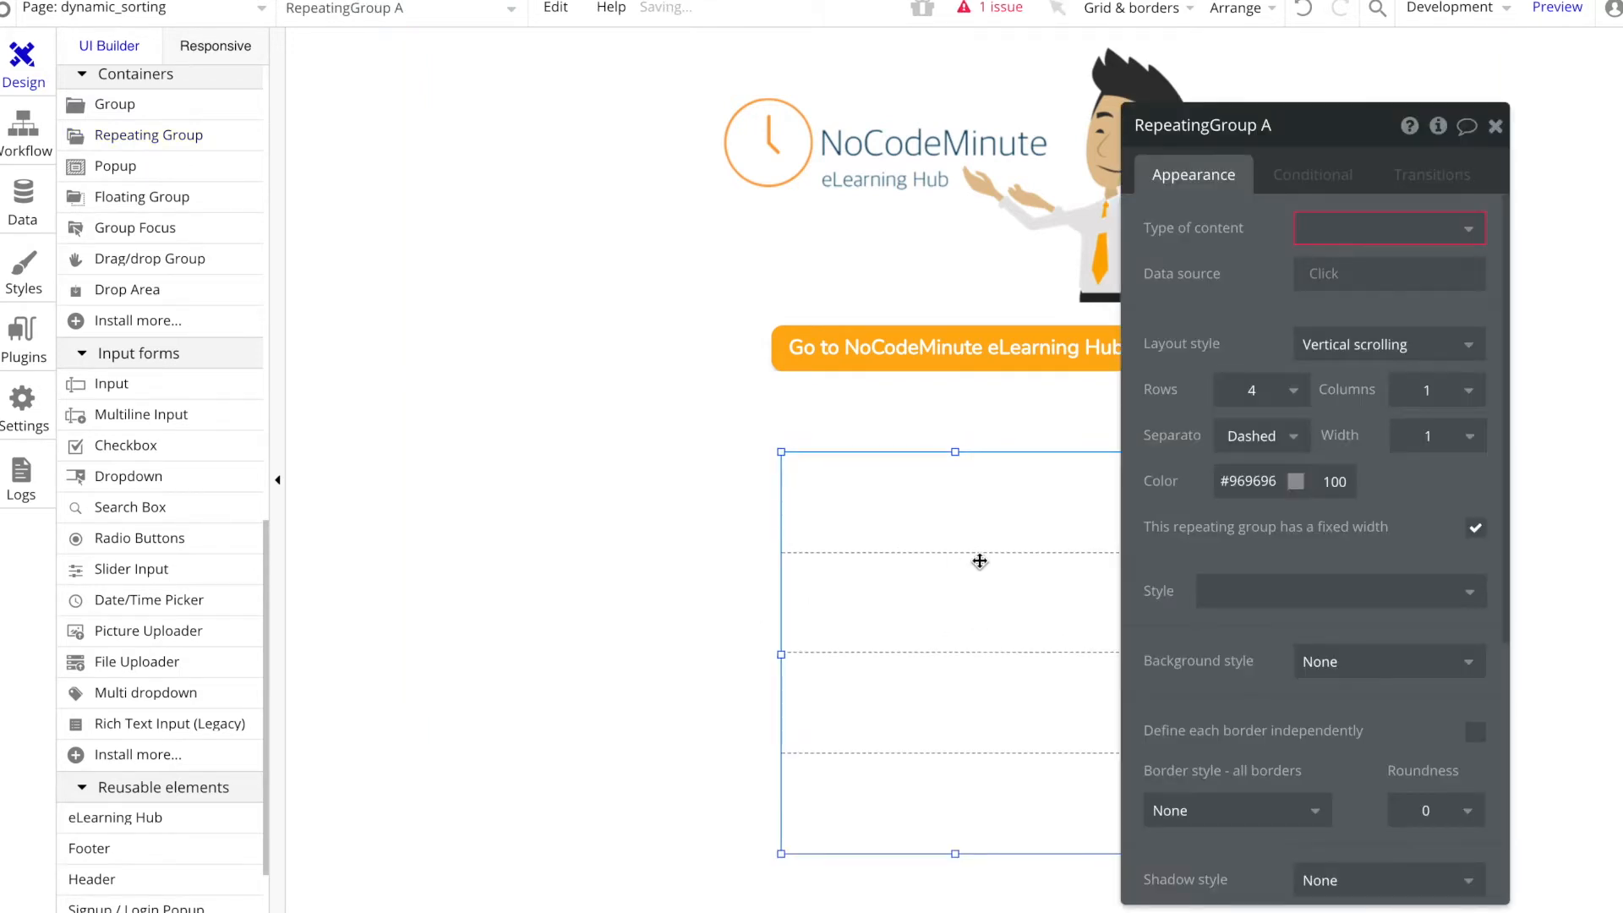
Step: Center the repeating group horizontally on the page
key("Right")
key("Right")
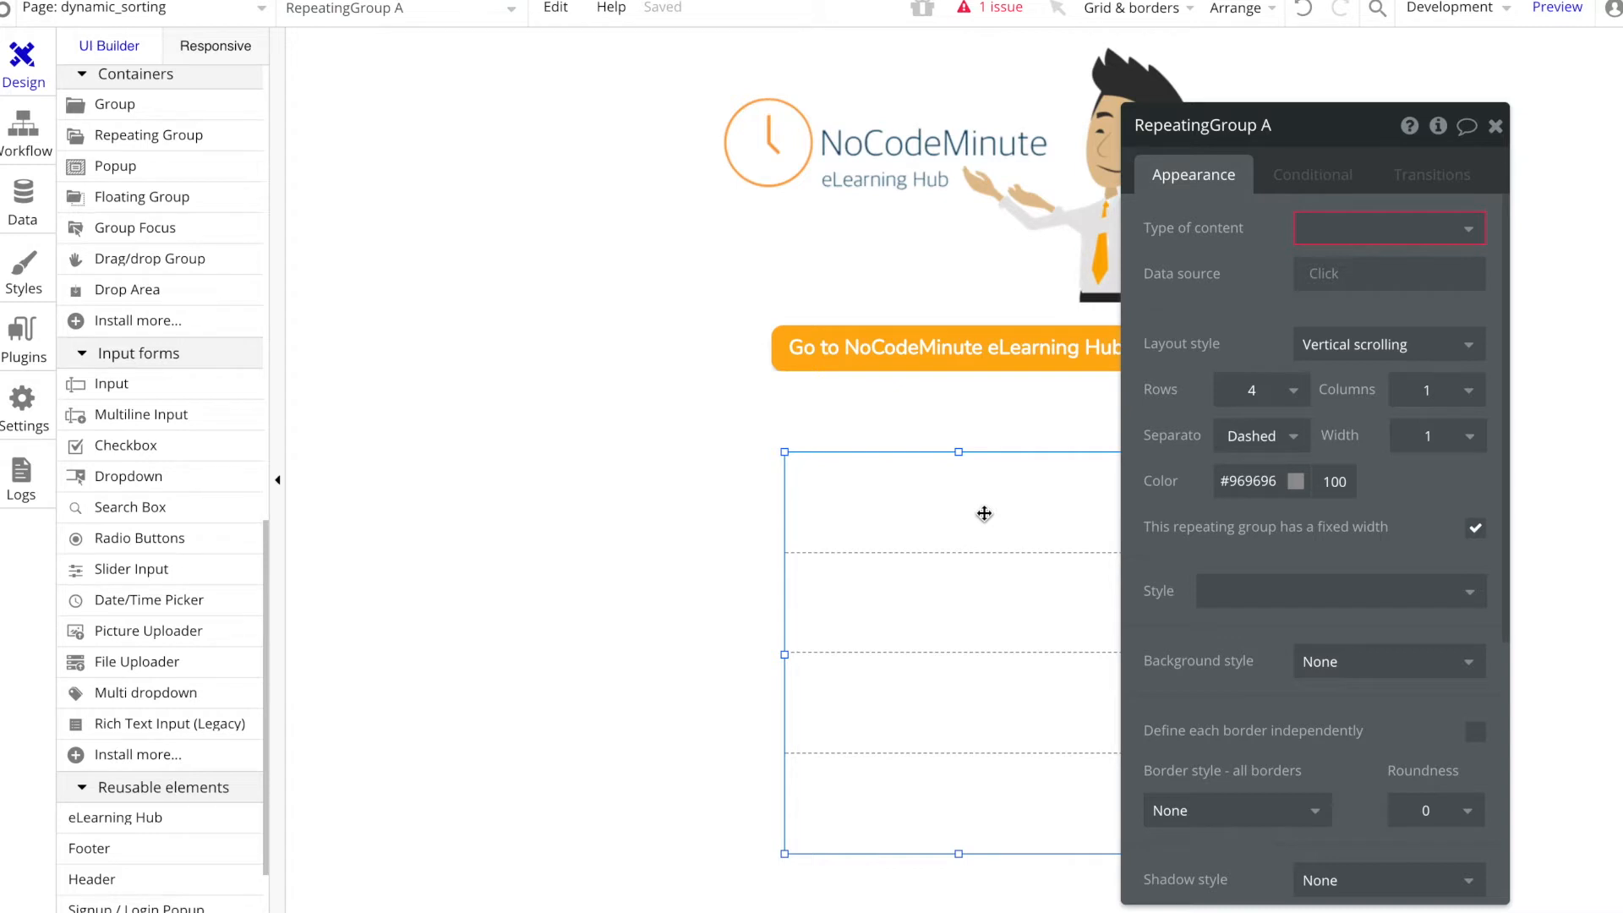
right_click(925, 556)
left_click(1045, 822)
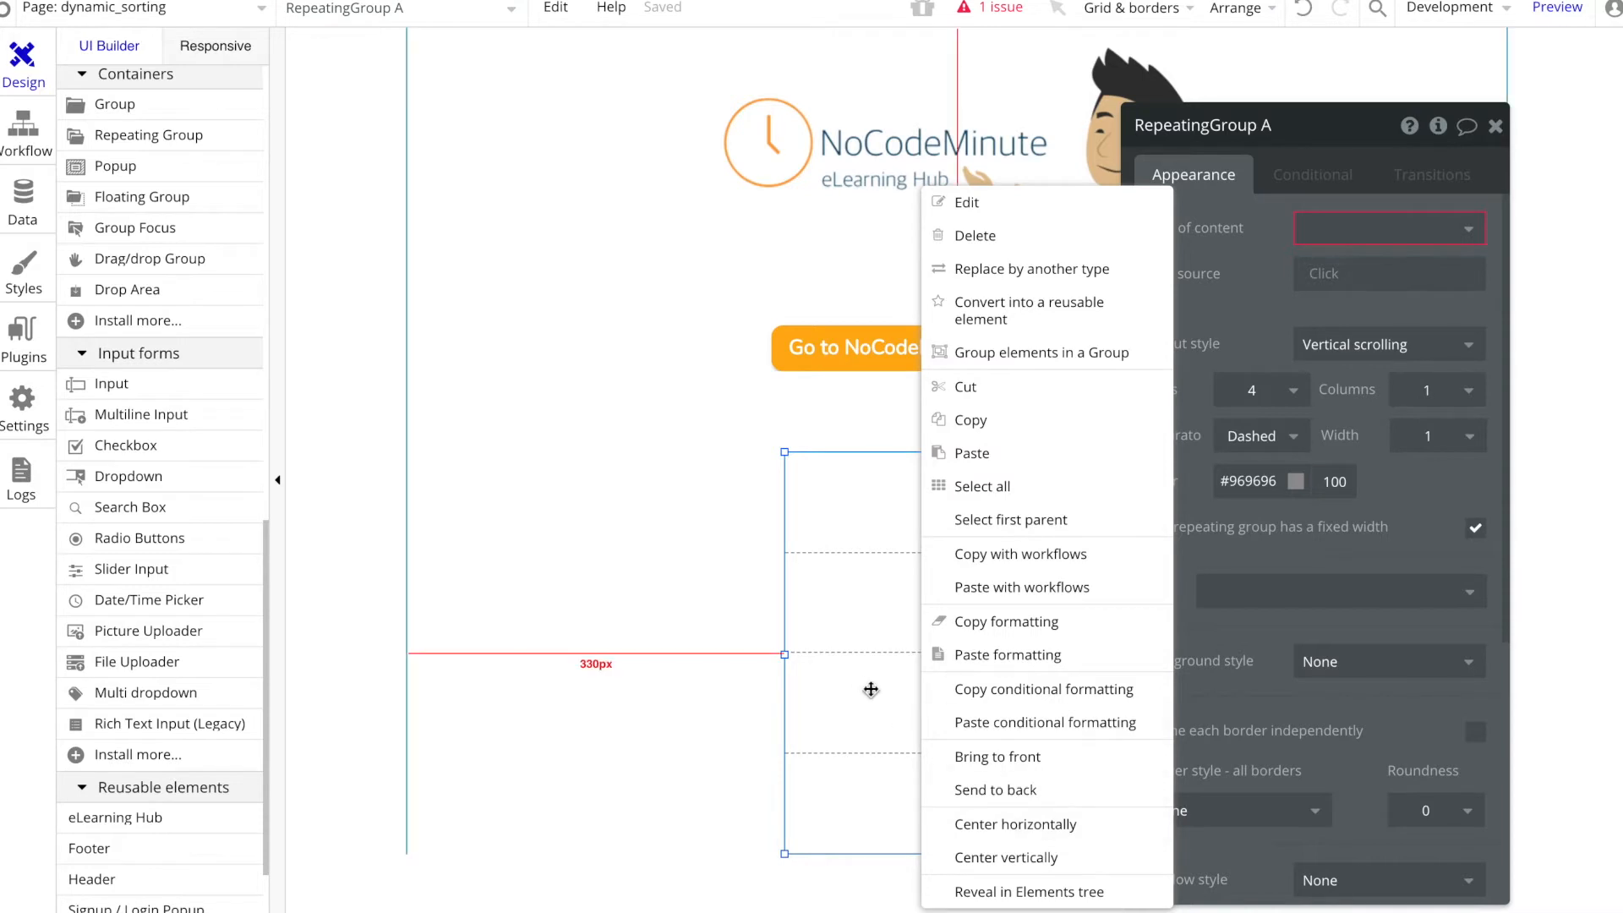
Step: Set the repeating group's content type to dataType1 and its data source to a search for dataType1s
left_click(1372, 230)
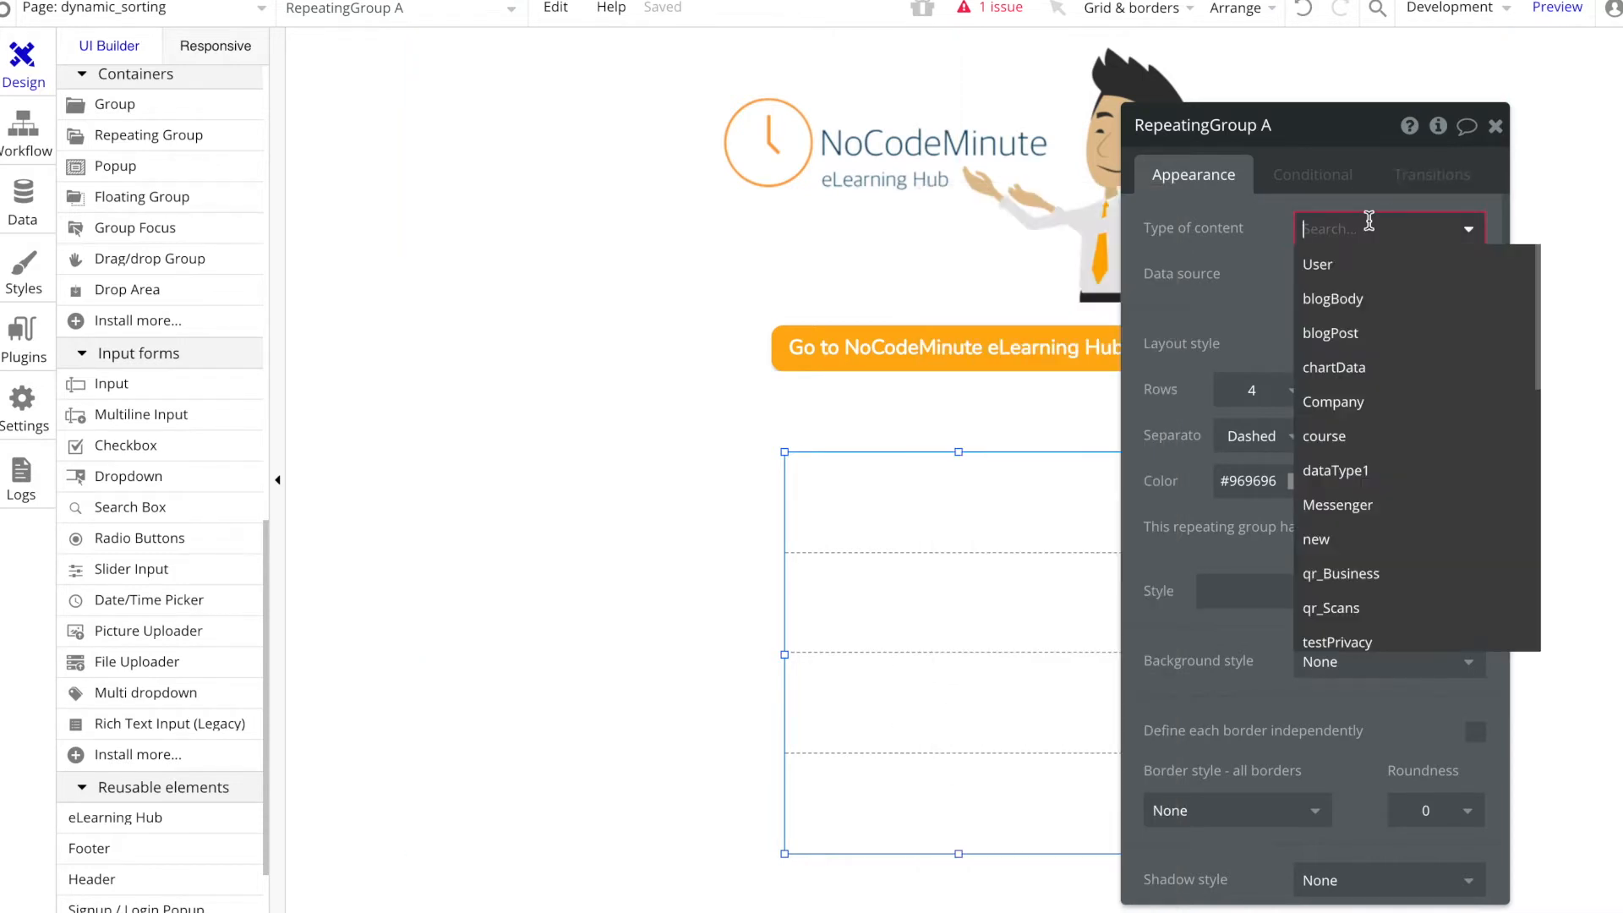
left_click(1396, 471)
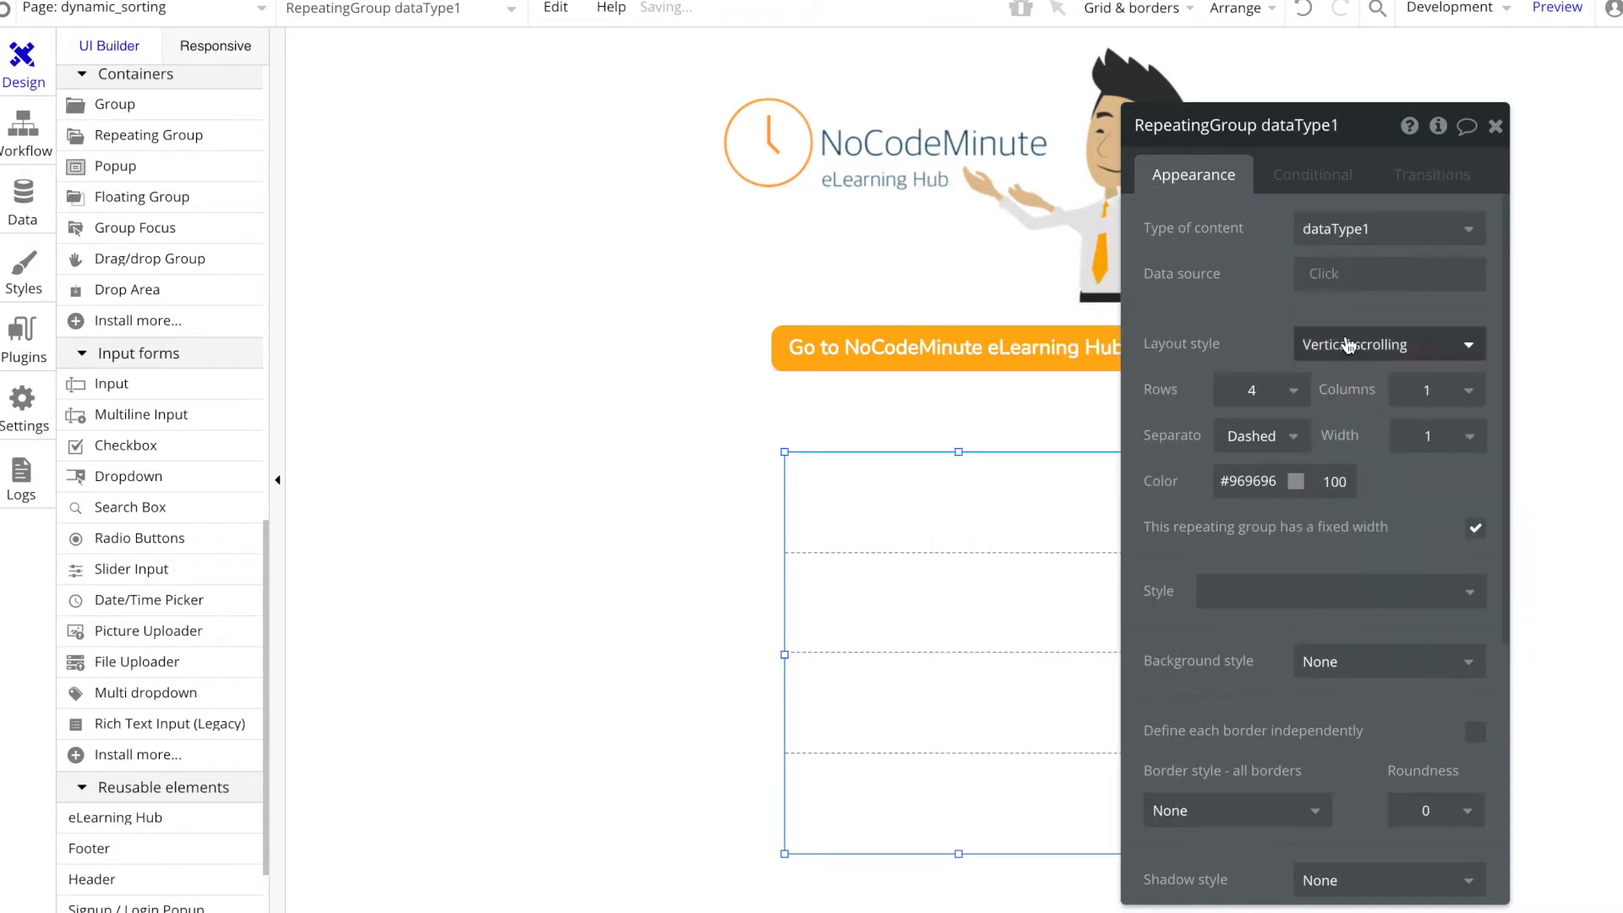
left_click(1330, 279)
left_click(1353, 468)
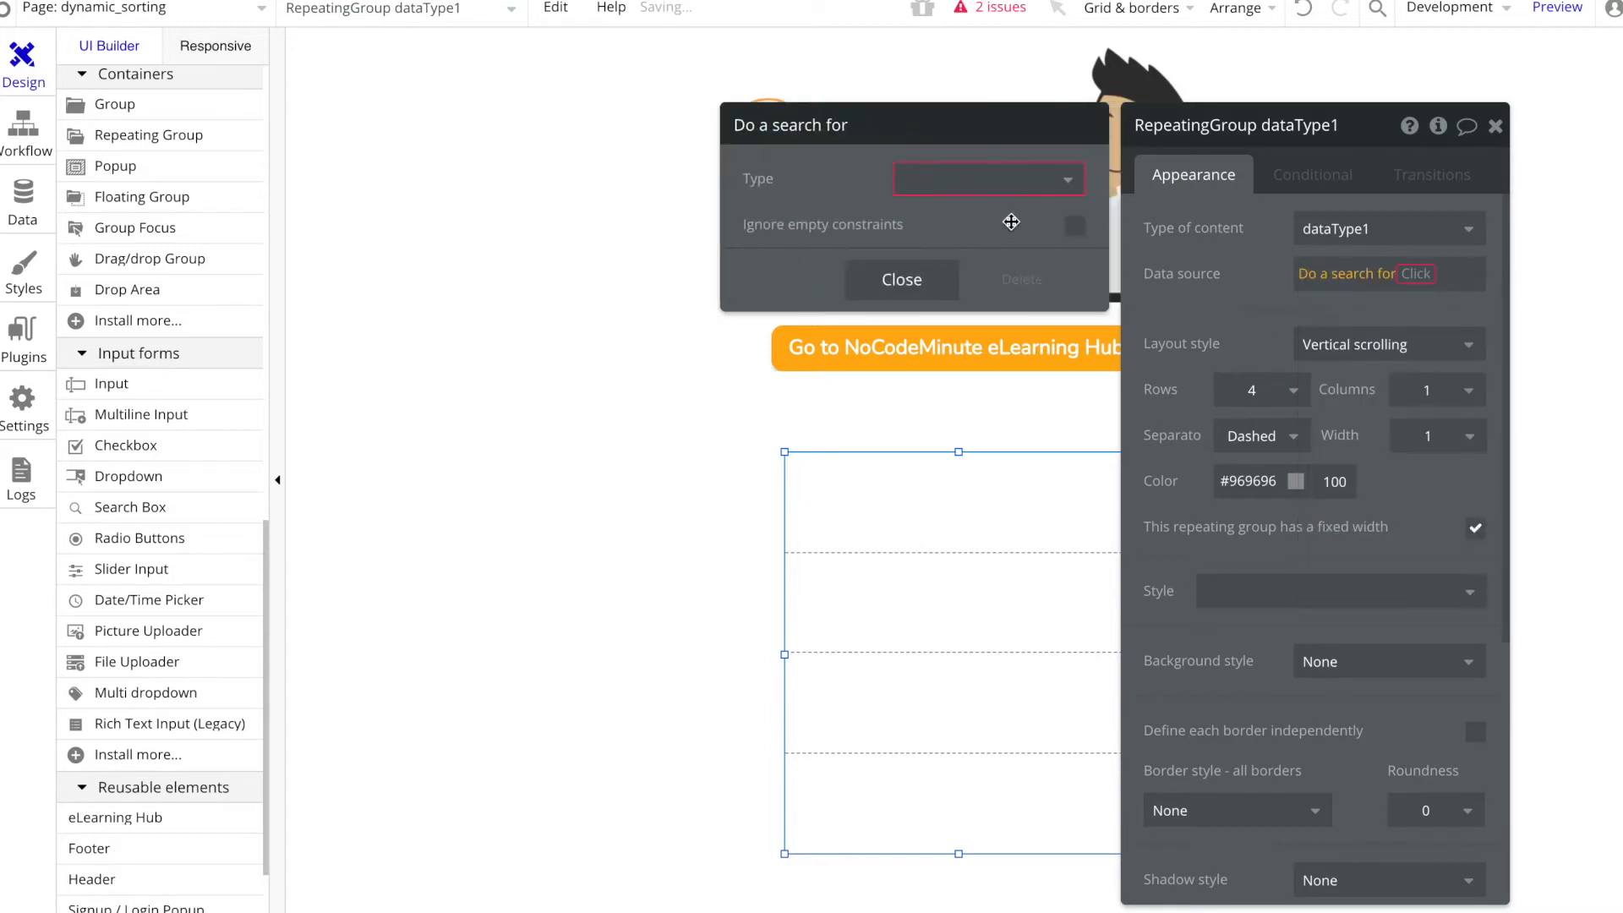
left_click(972, 182)
left_click(964, 422)
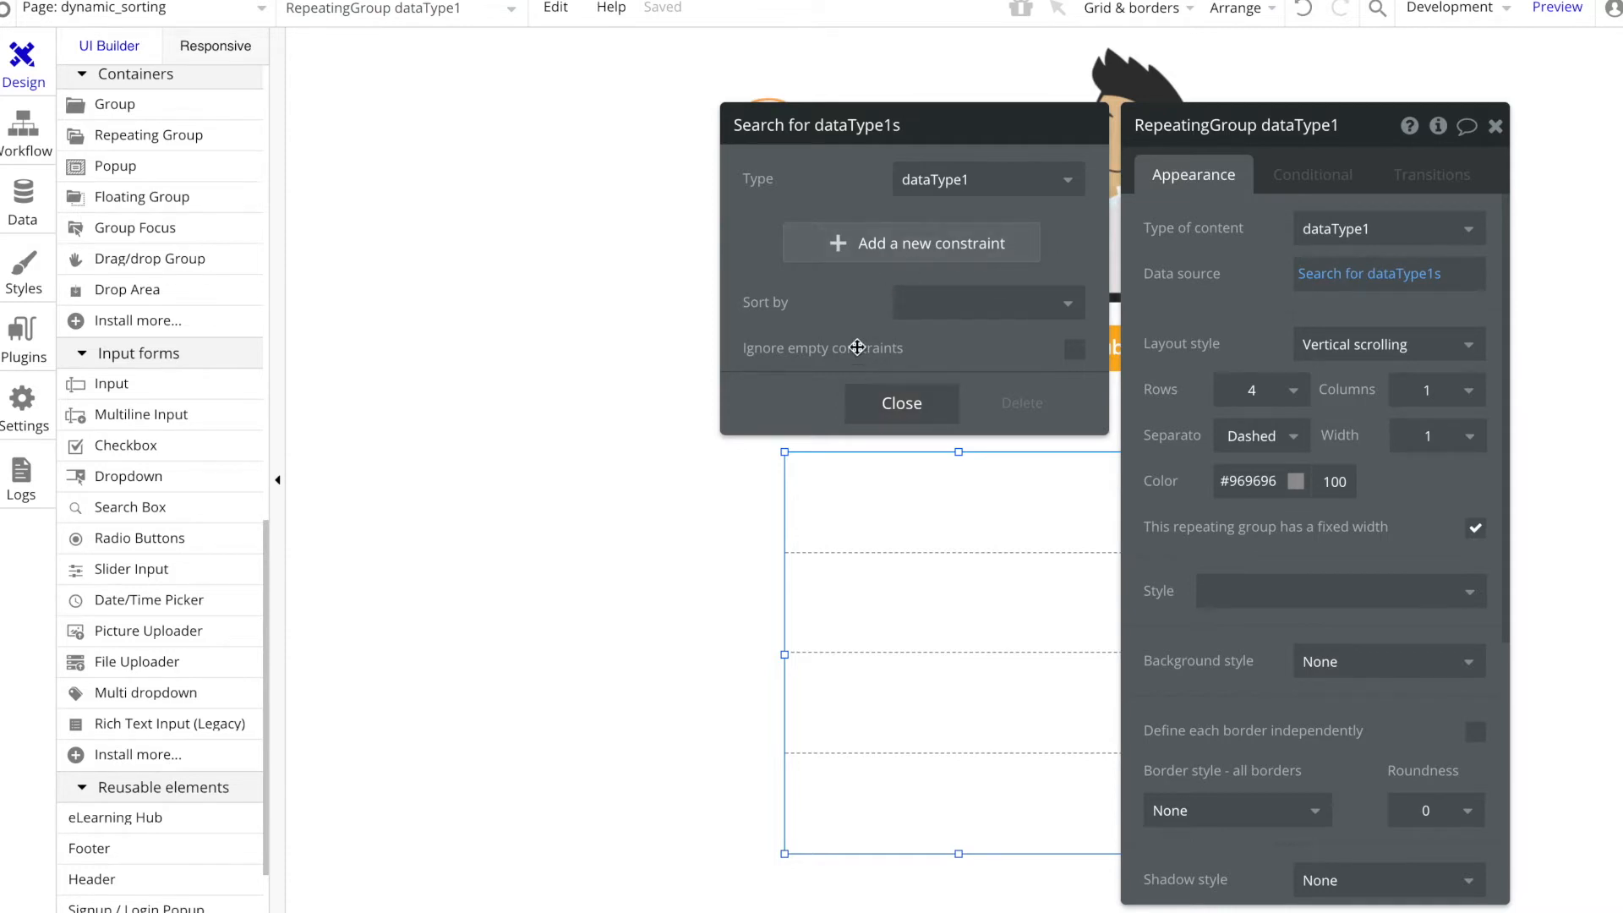
left_click(661, 510)
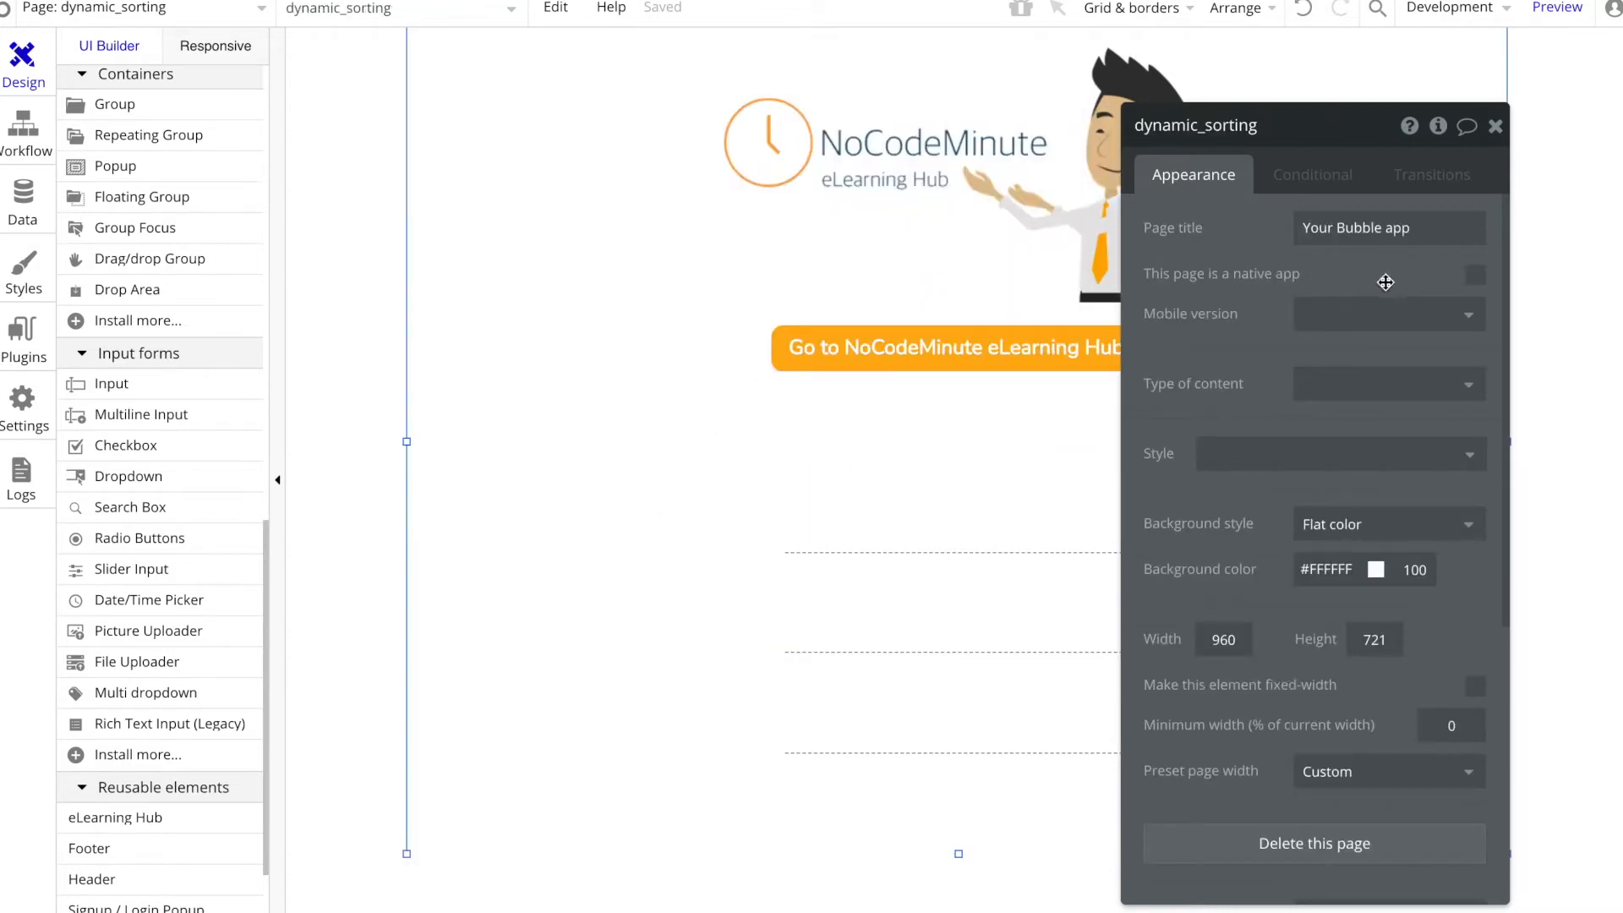
Step: Set the sorting of the repeating group's dataType1 search to "Change which field..."
left_click(960, 554)
left_click(1378, 274)
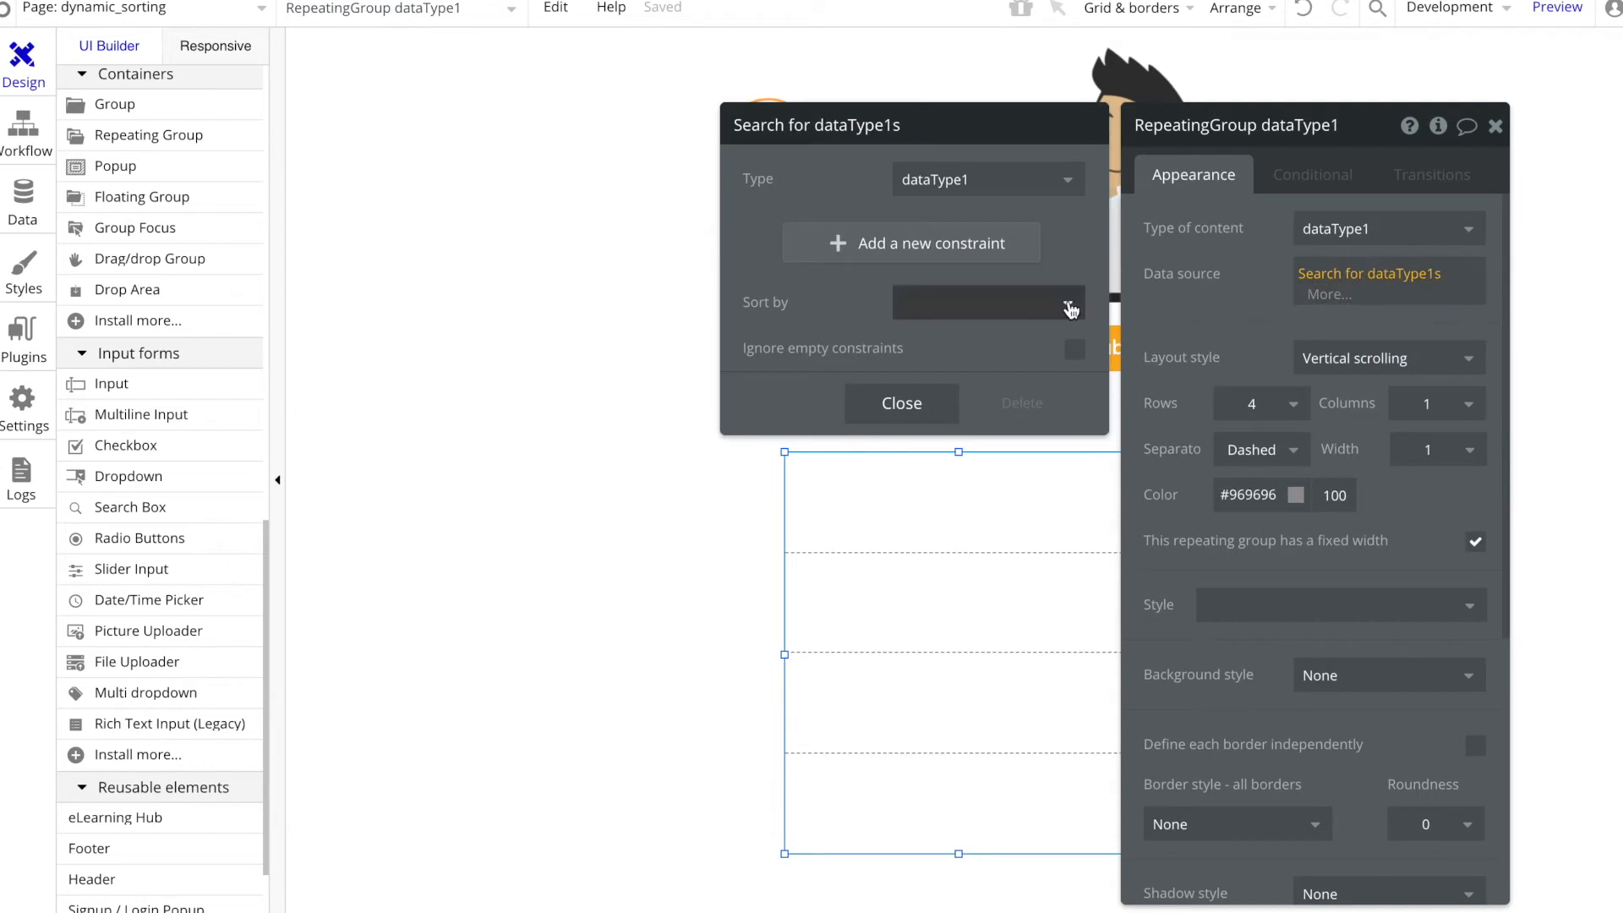
left_click(1055, 304)
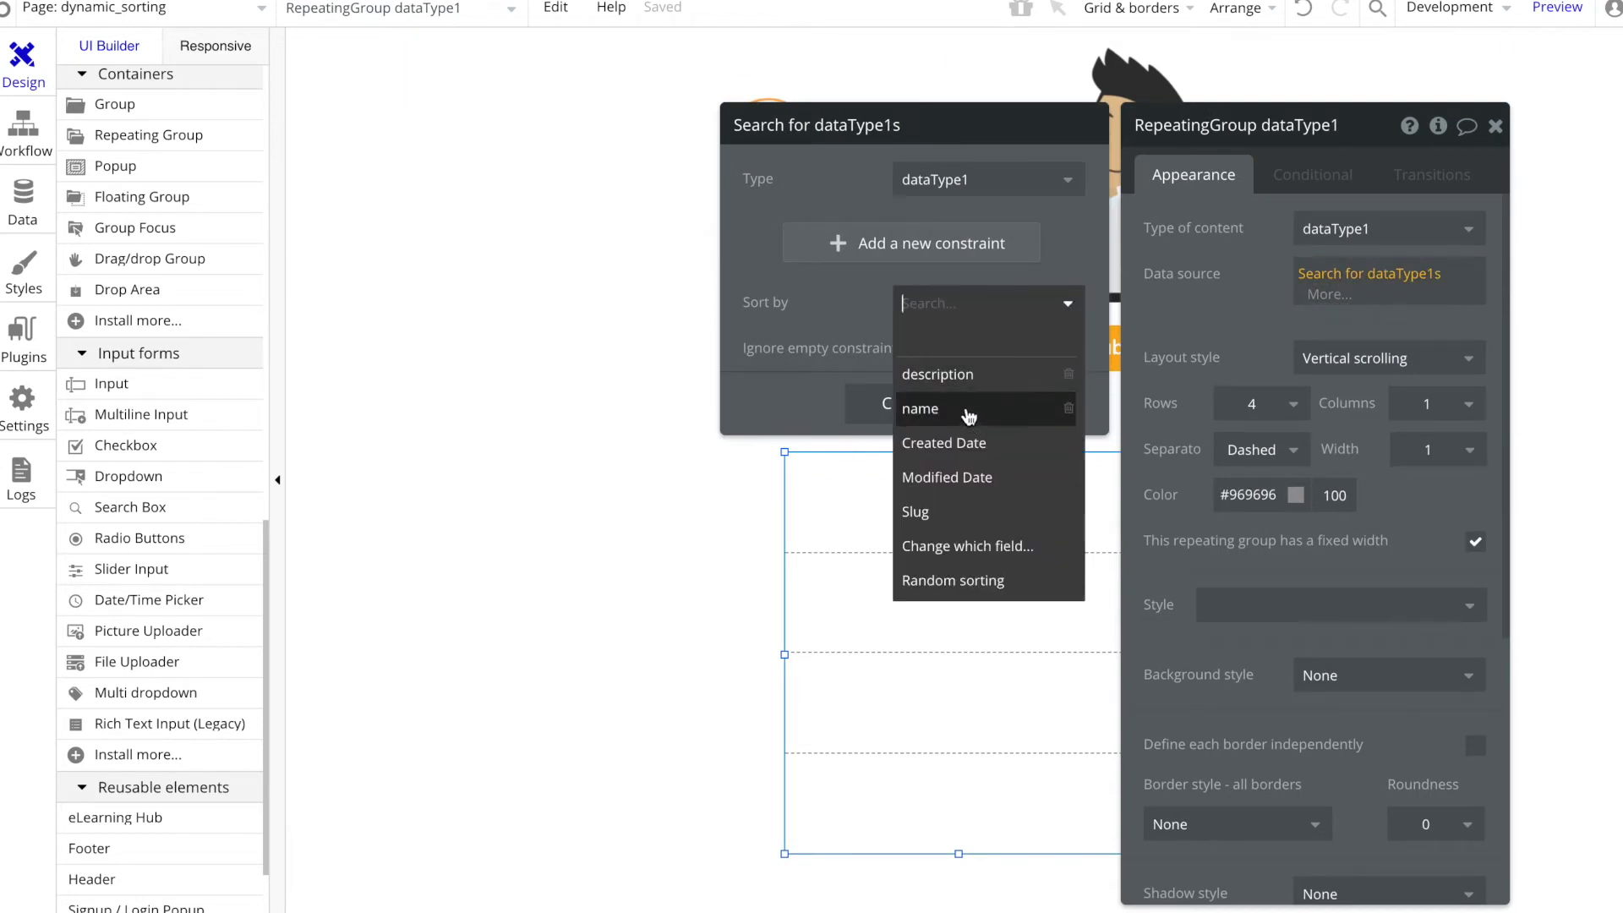
left_click(995, 554)
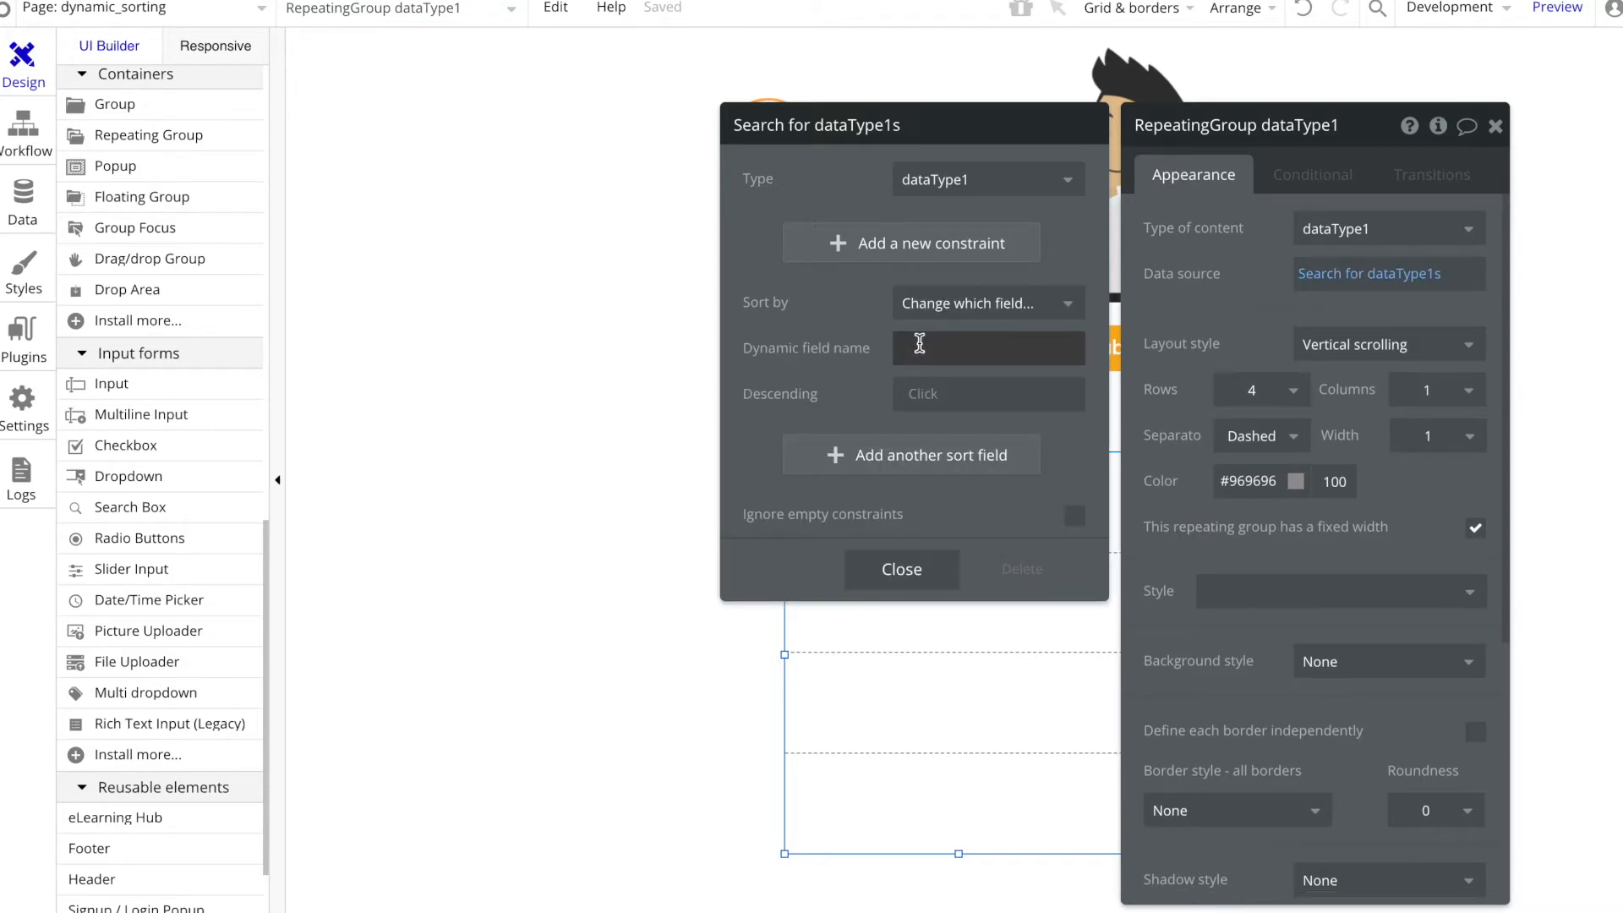
left_click(617, 366)
Step: Add a text element in the repeating group's first cell that shows Current cell's dataType1's name
scroll(164, 248, "up", 10)
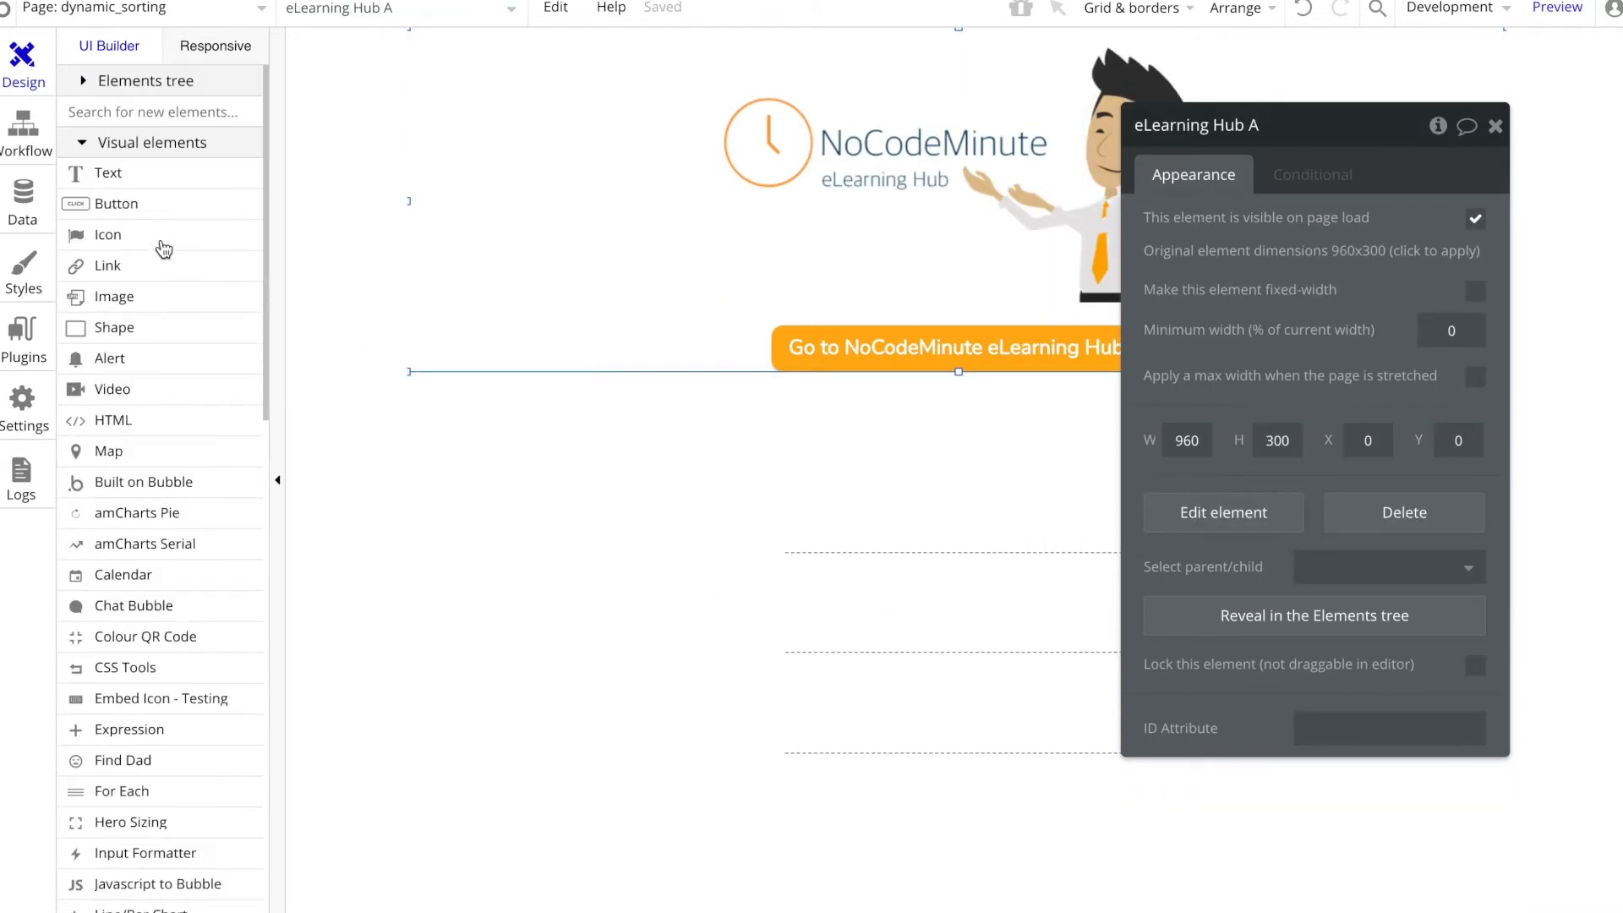
left_click(106, 173)
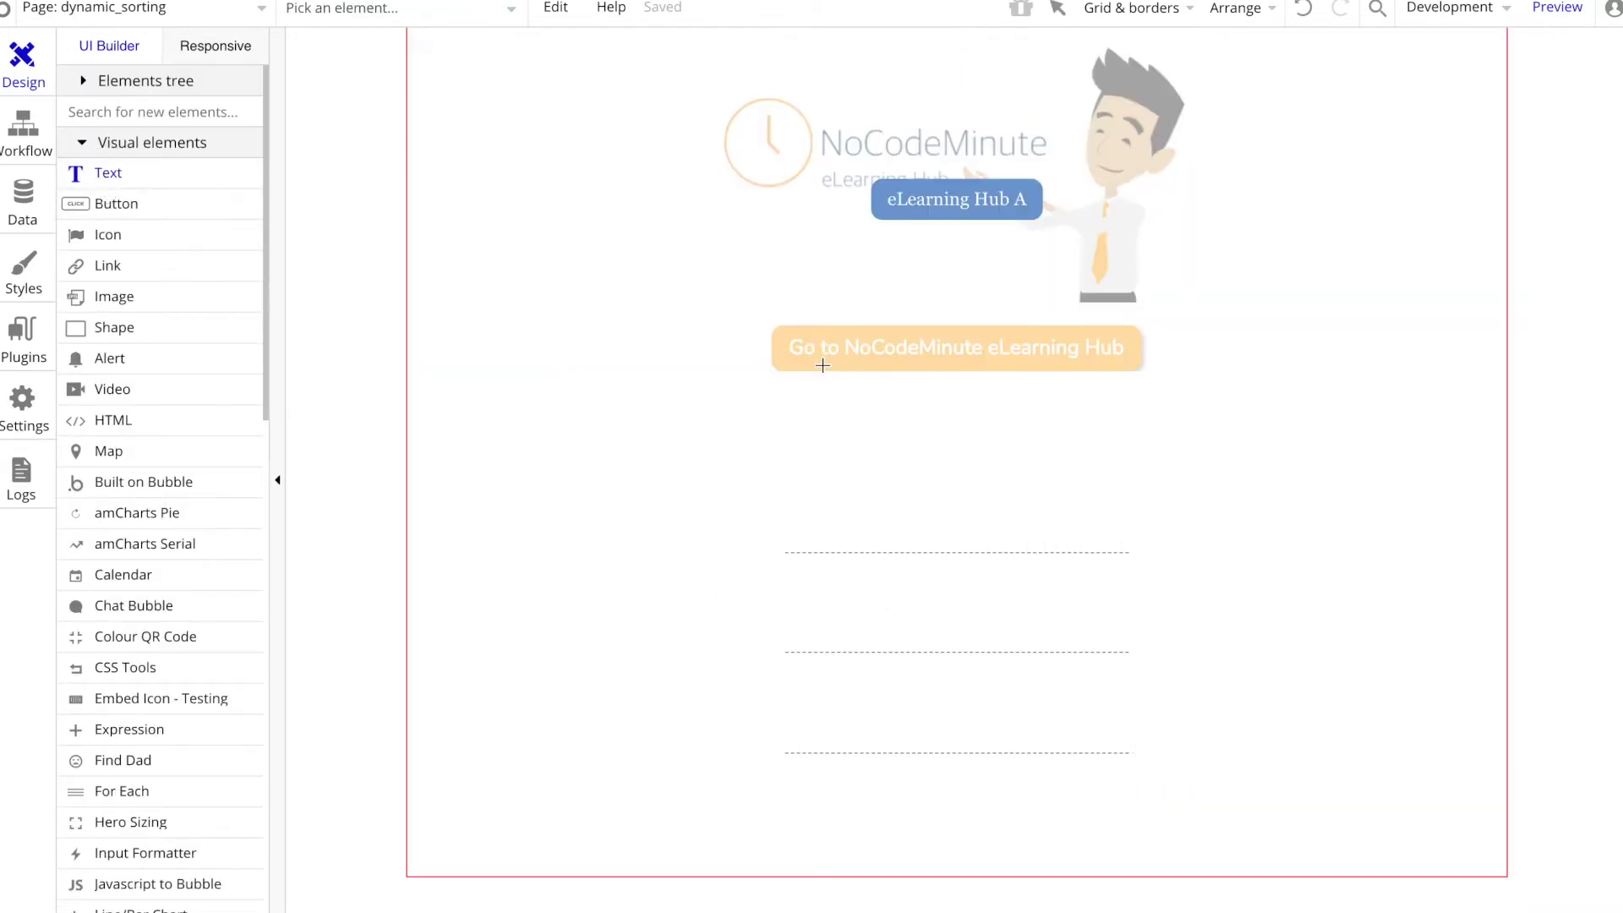
left_click(828, 480)
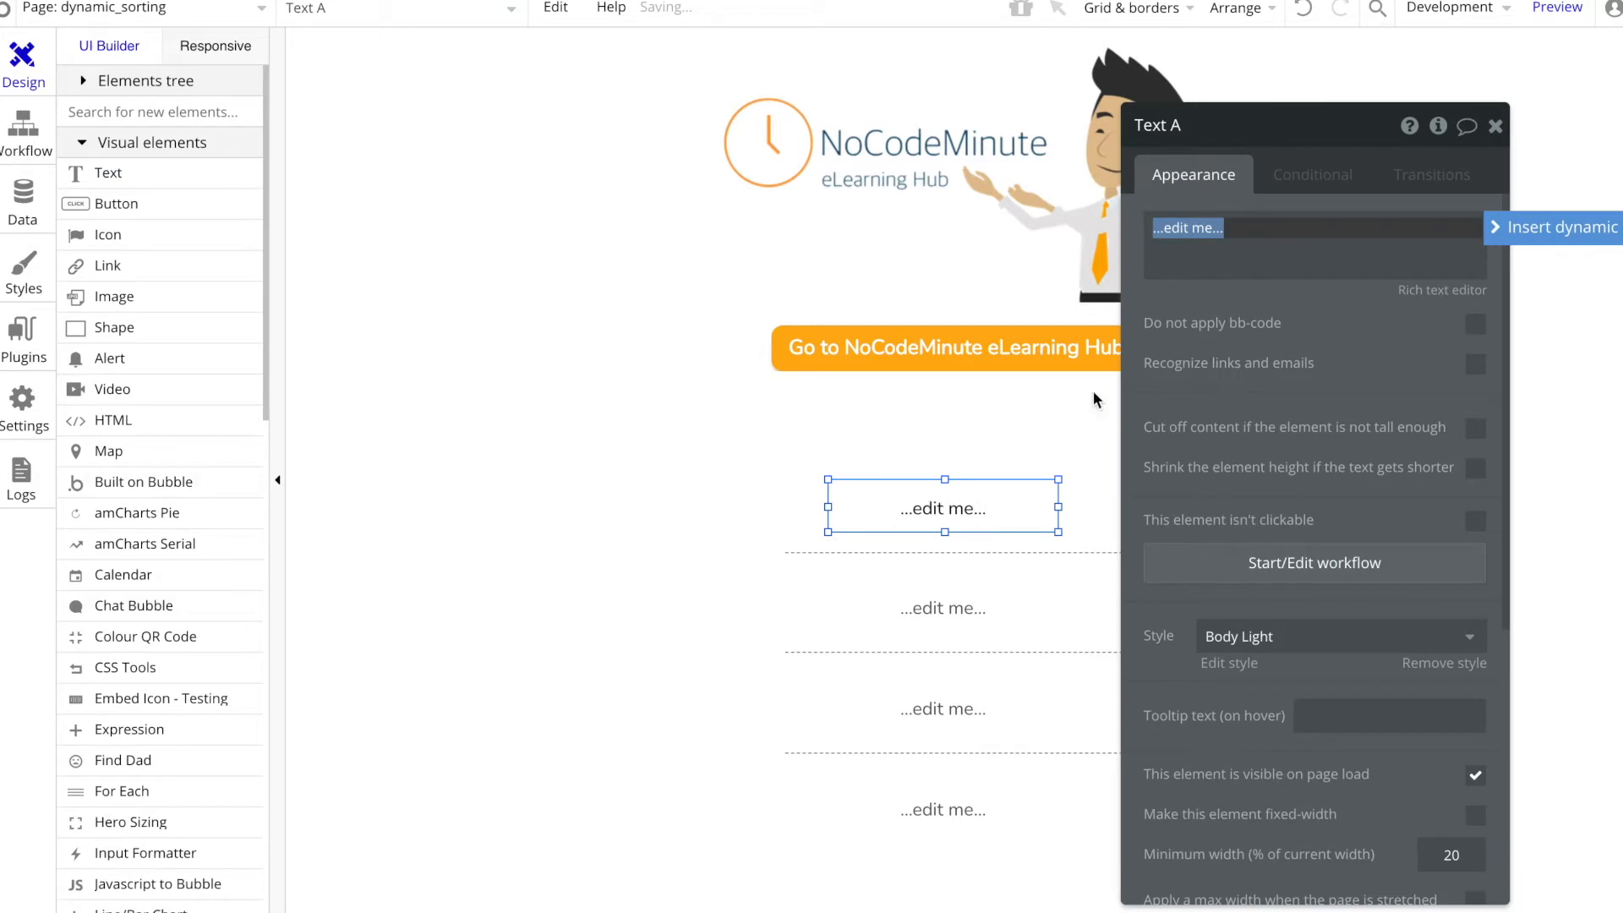
left_click(1505, 227)
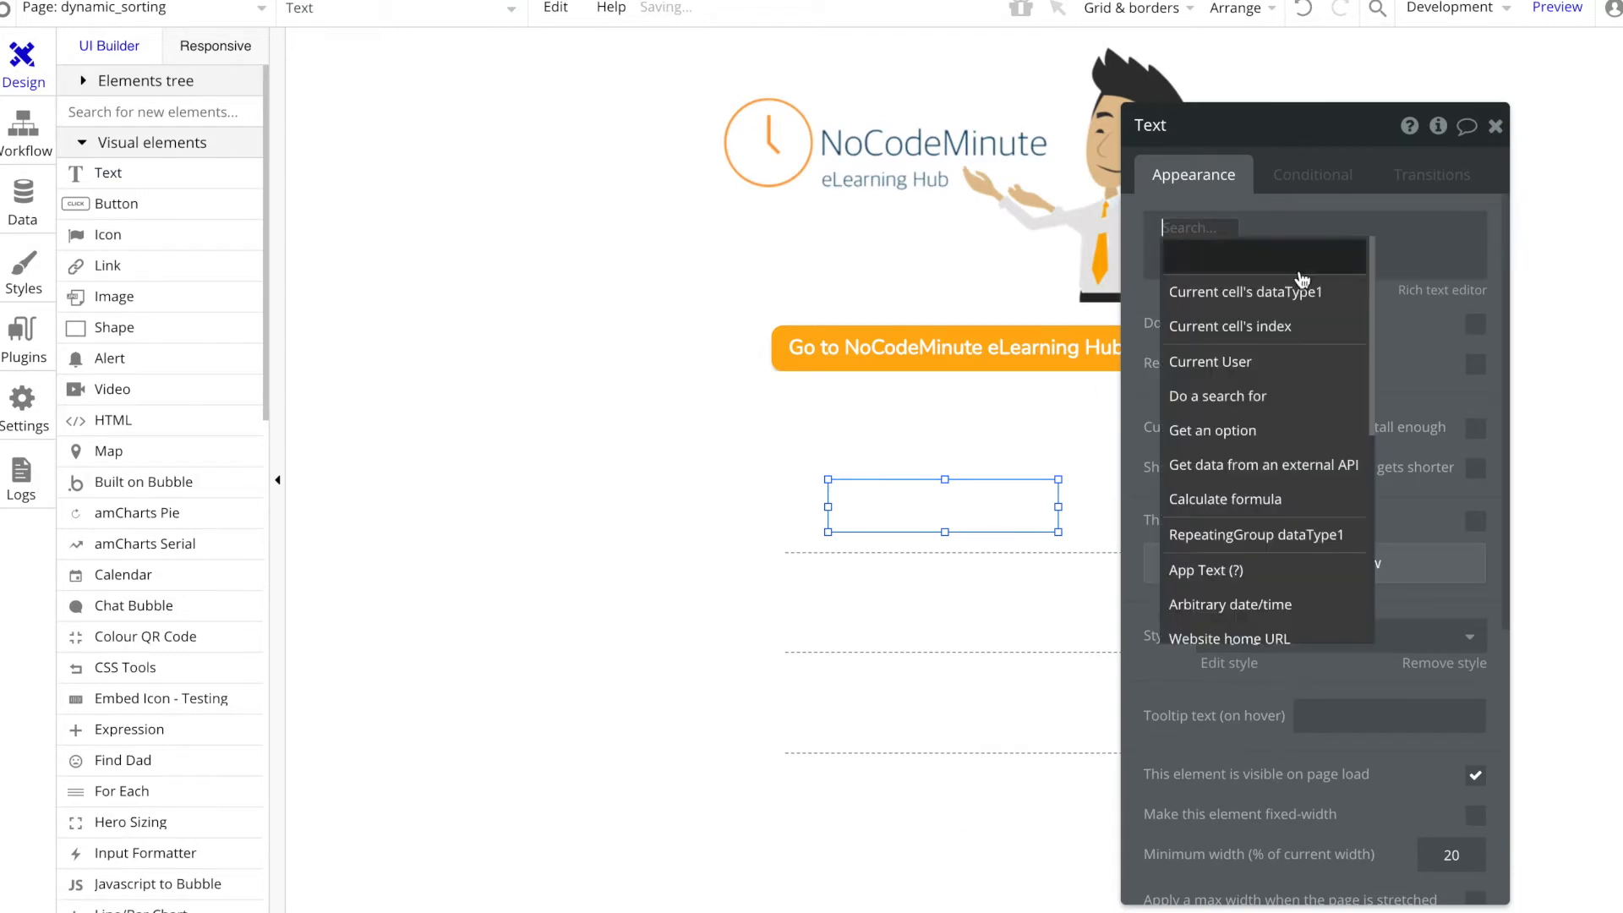
left_click(1249, 302)
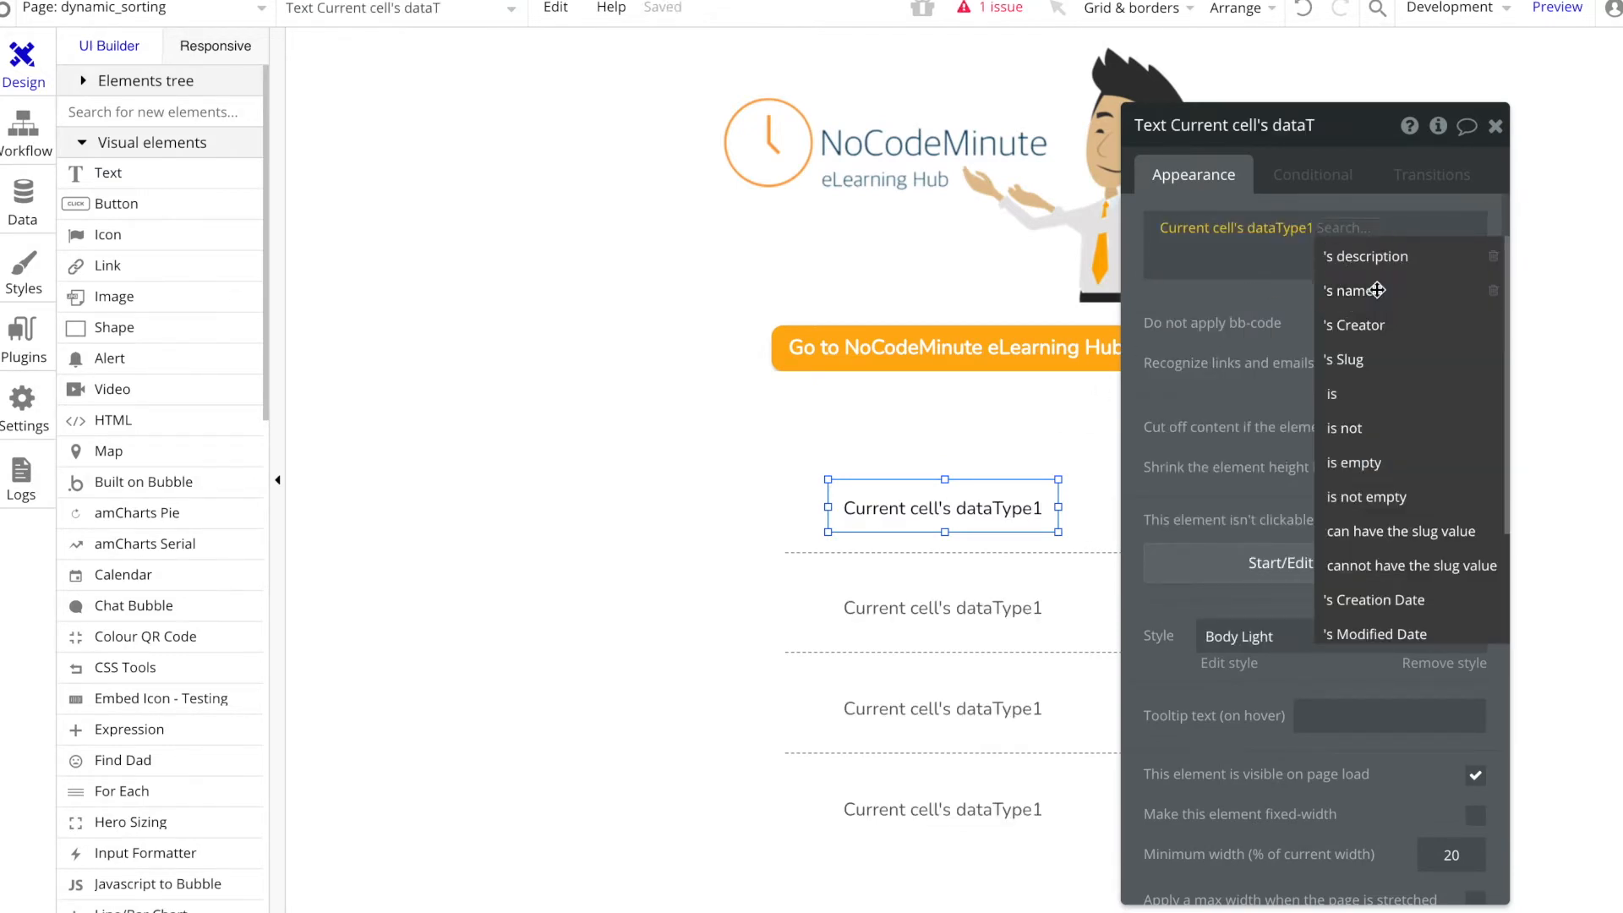
left_click(1243, 290)
Step: Move the name text to the top of the first cell and place a copy of it directly beneath
left_click(868, 511)
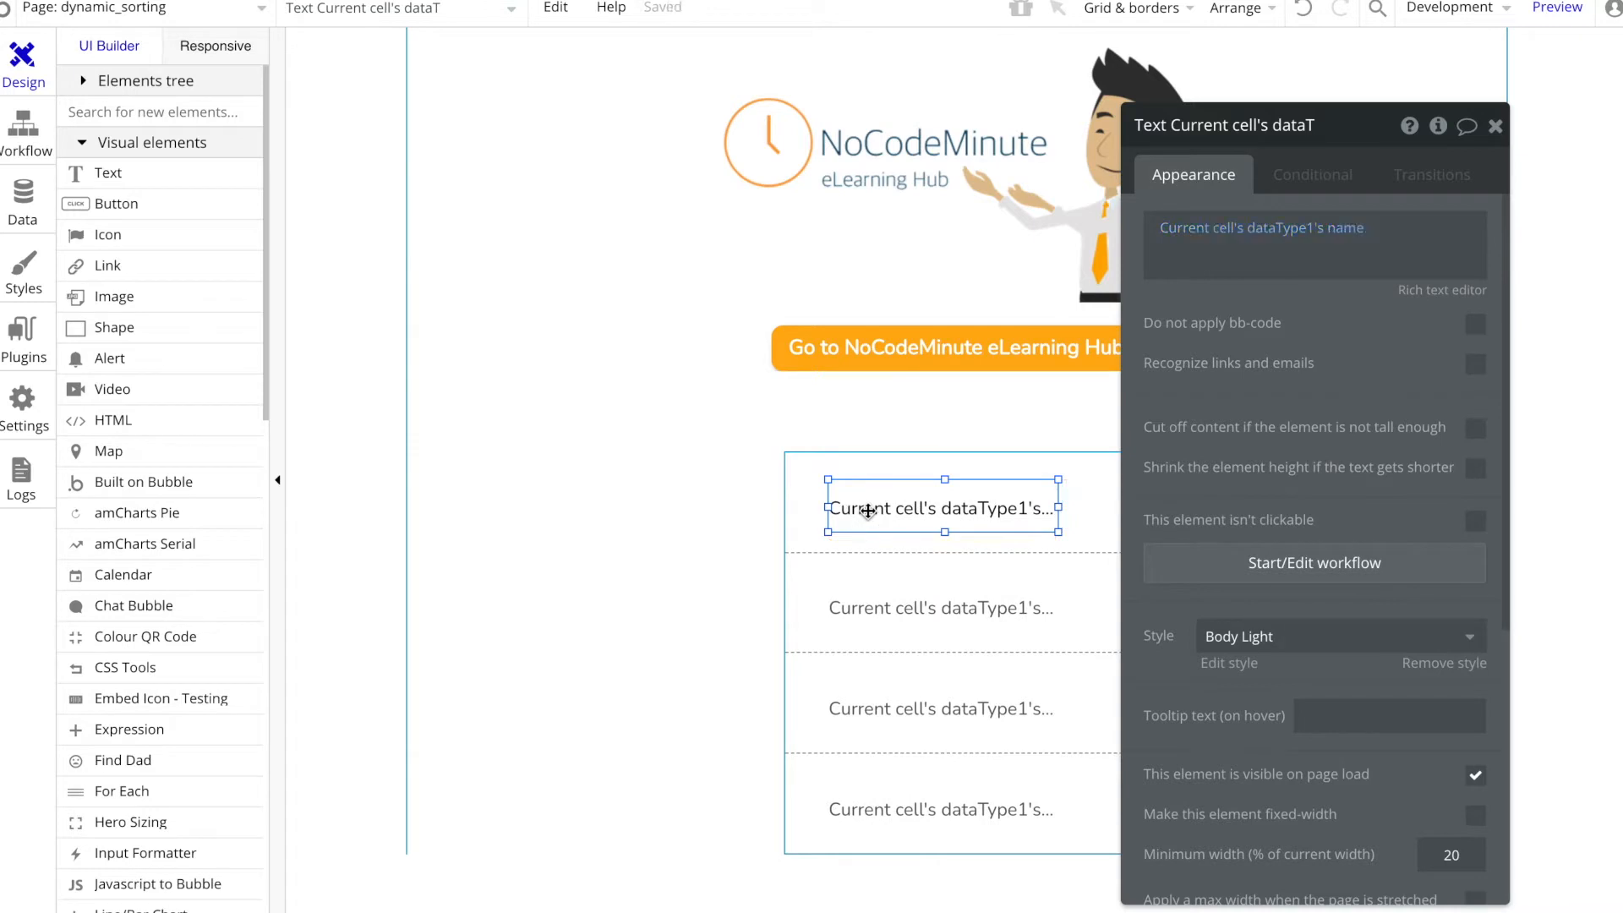
left_click_drag(867, 510, 881, 486)
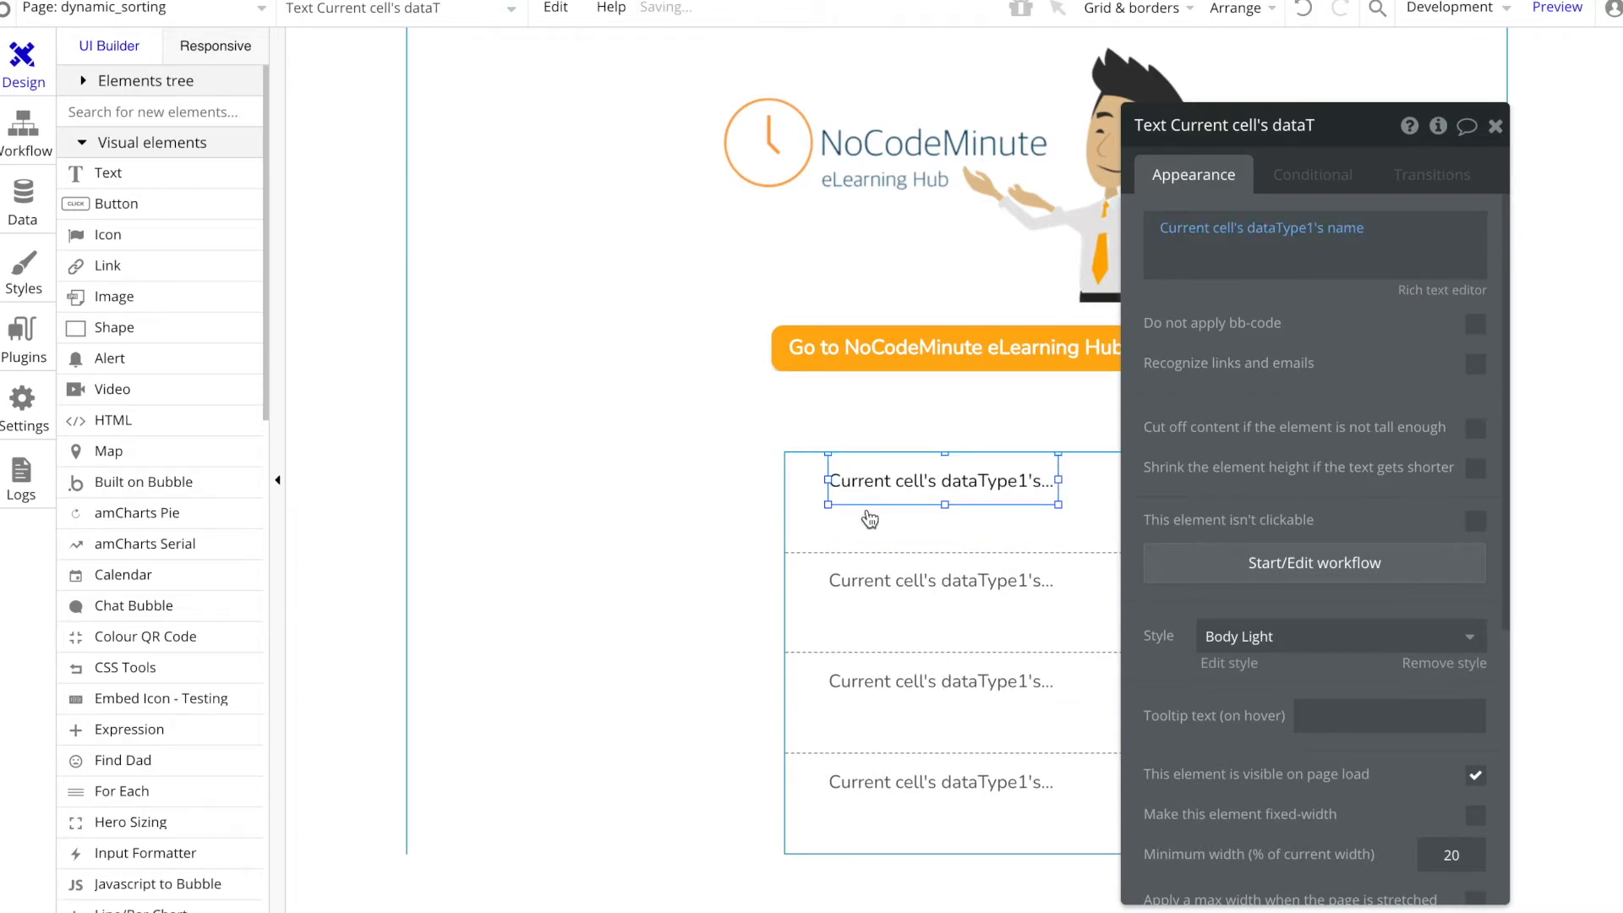
left_click_drag(991, 474, 998, 507)
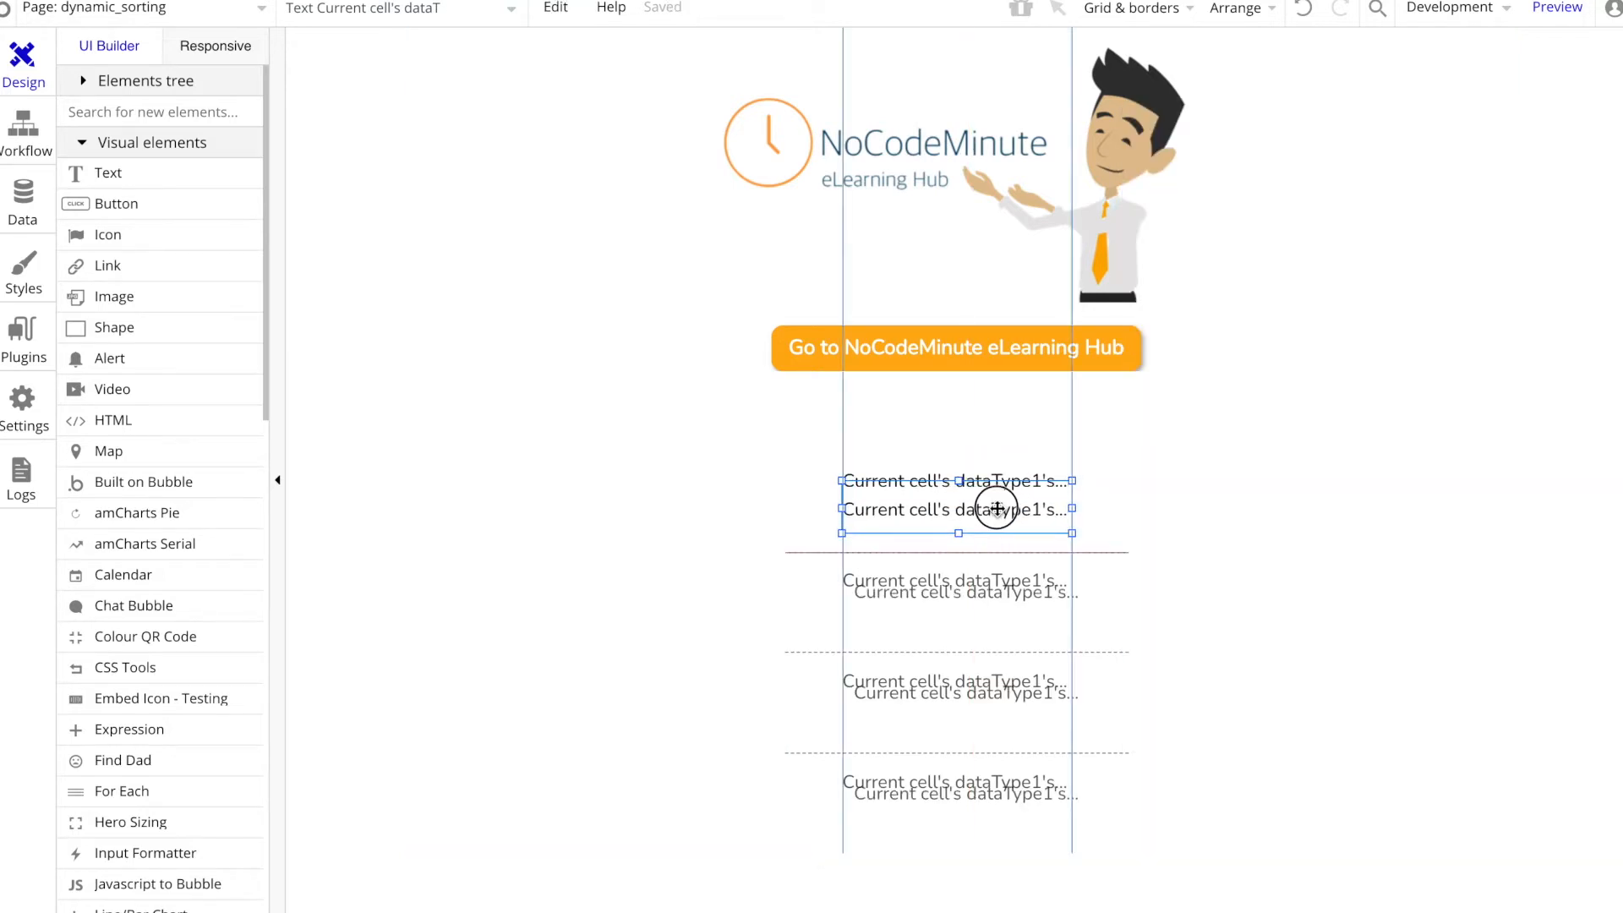
Step: Fit the lower text into the first cell's bottom half at 42 px high and make it show Current cell's dataType1's description
key("Down")
key("Down")
key("Down")
key("Down")
key("Down")
key("Down")
key("Down")
key("Down")
key("Down")
key("Down")
key("Down")
key("Down")
key("Down")
key("Down")
key("Down")
key("Down")
key("Down")
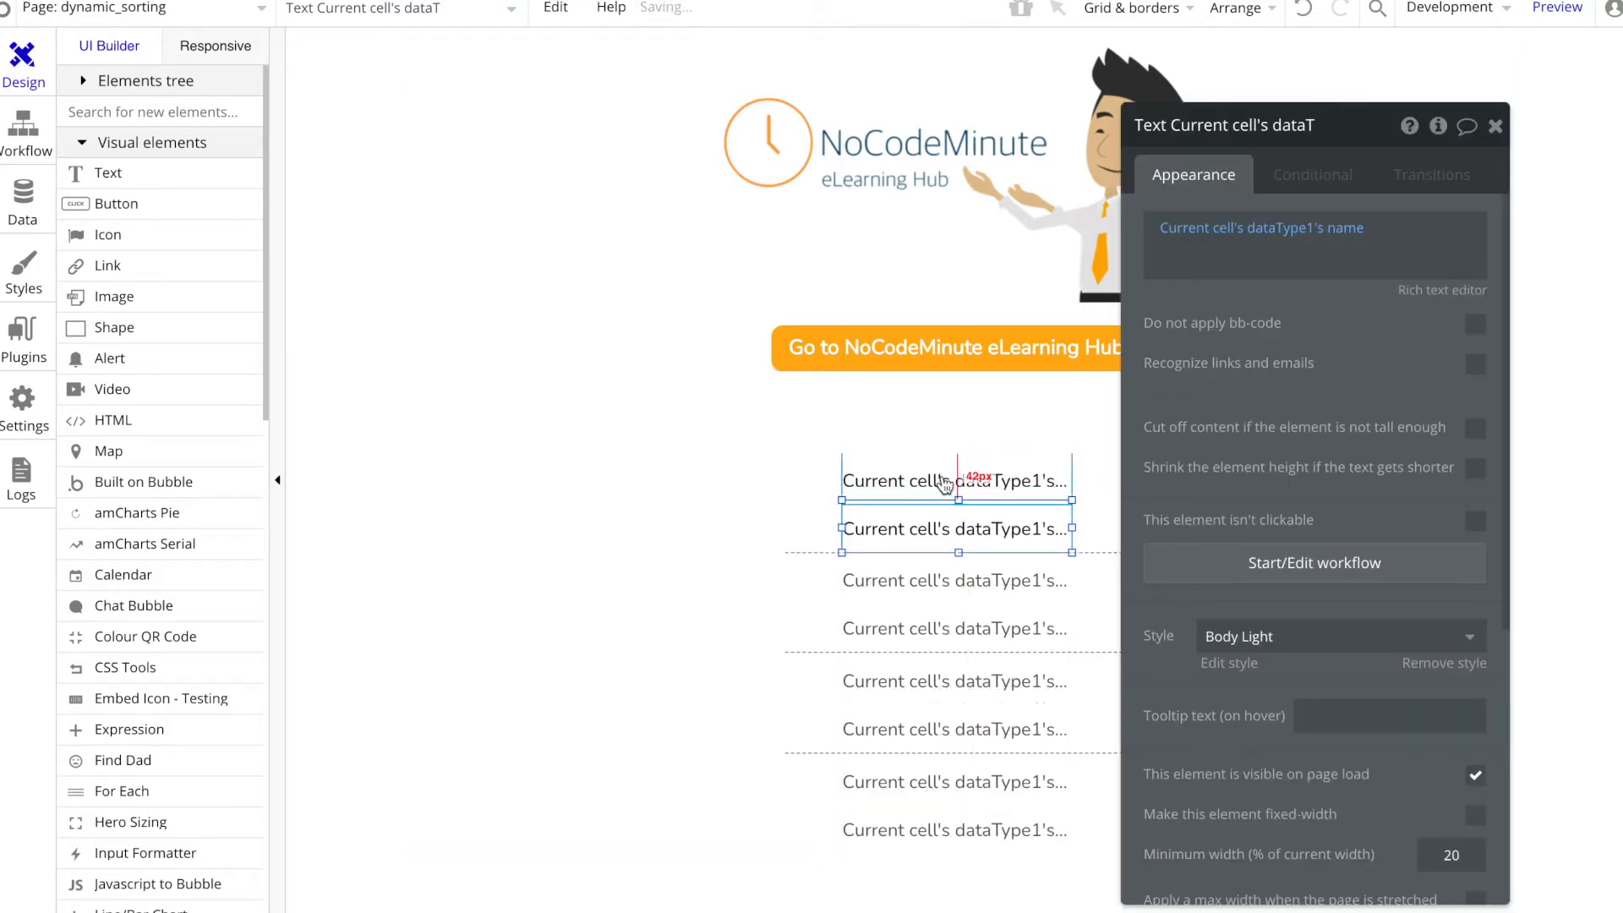
left_click_drag(961, 500, 961, 505)
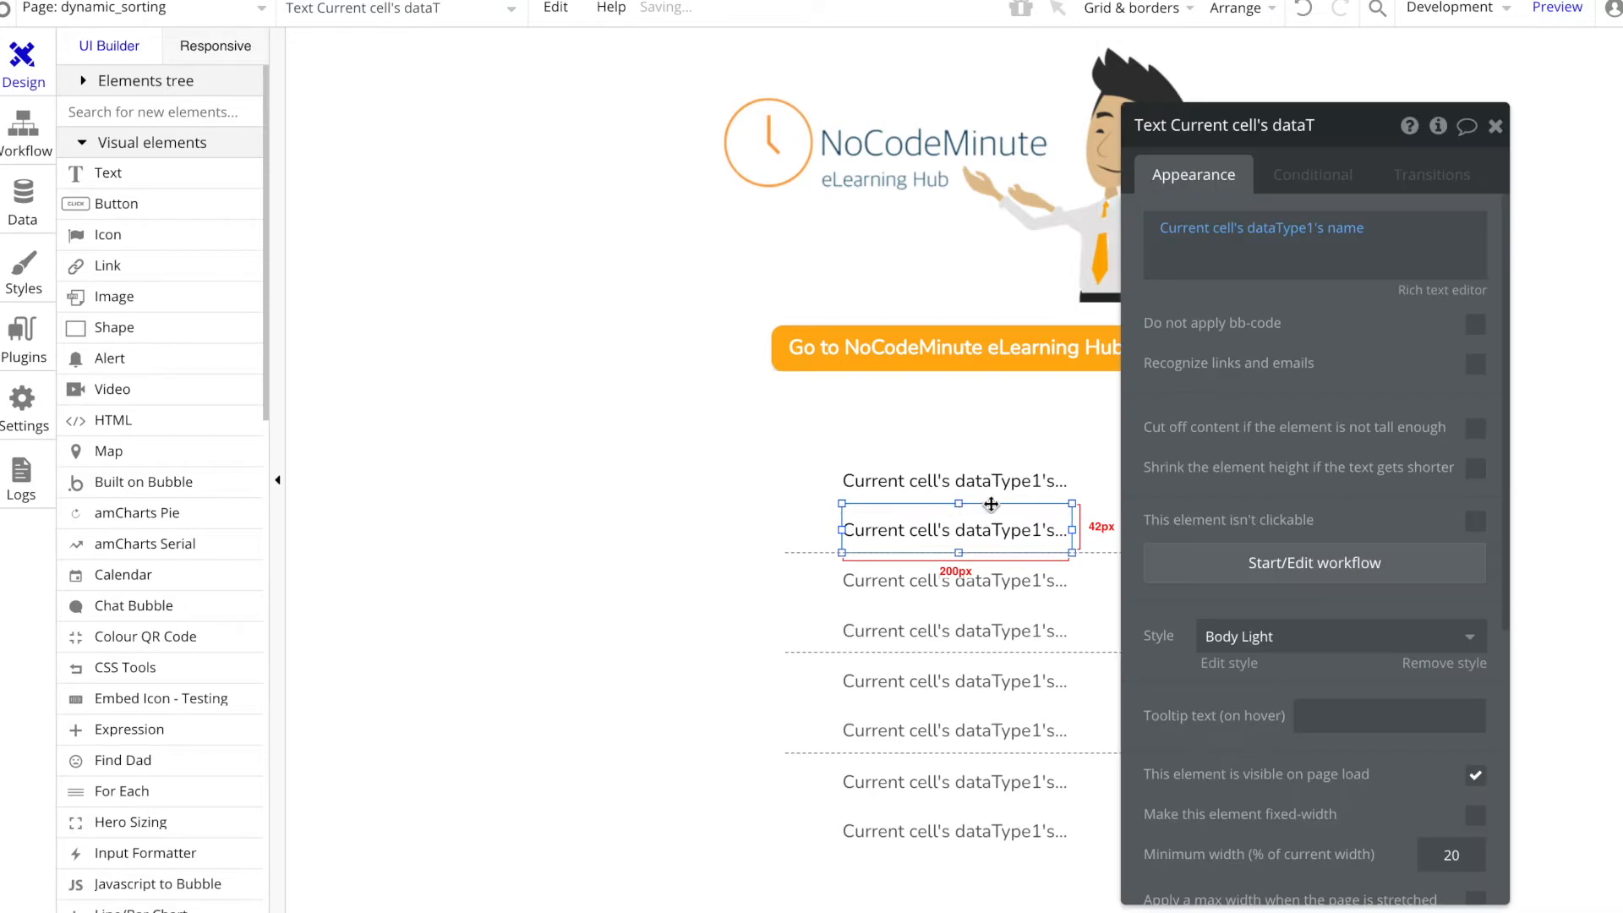
left_click(1339, 230)
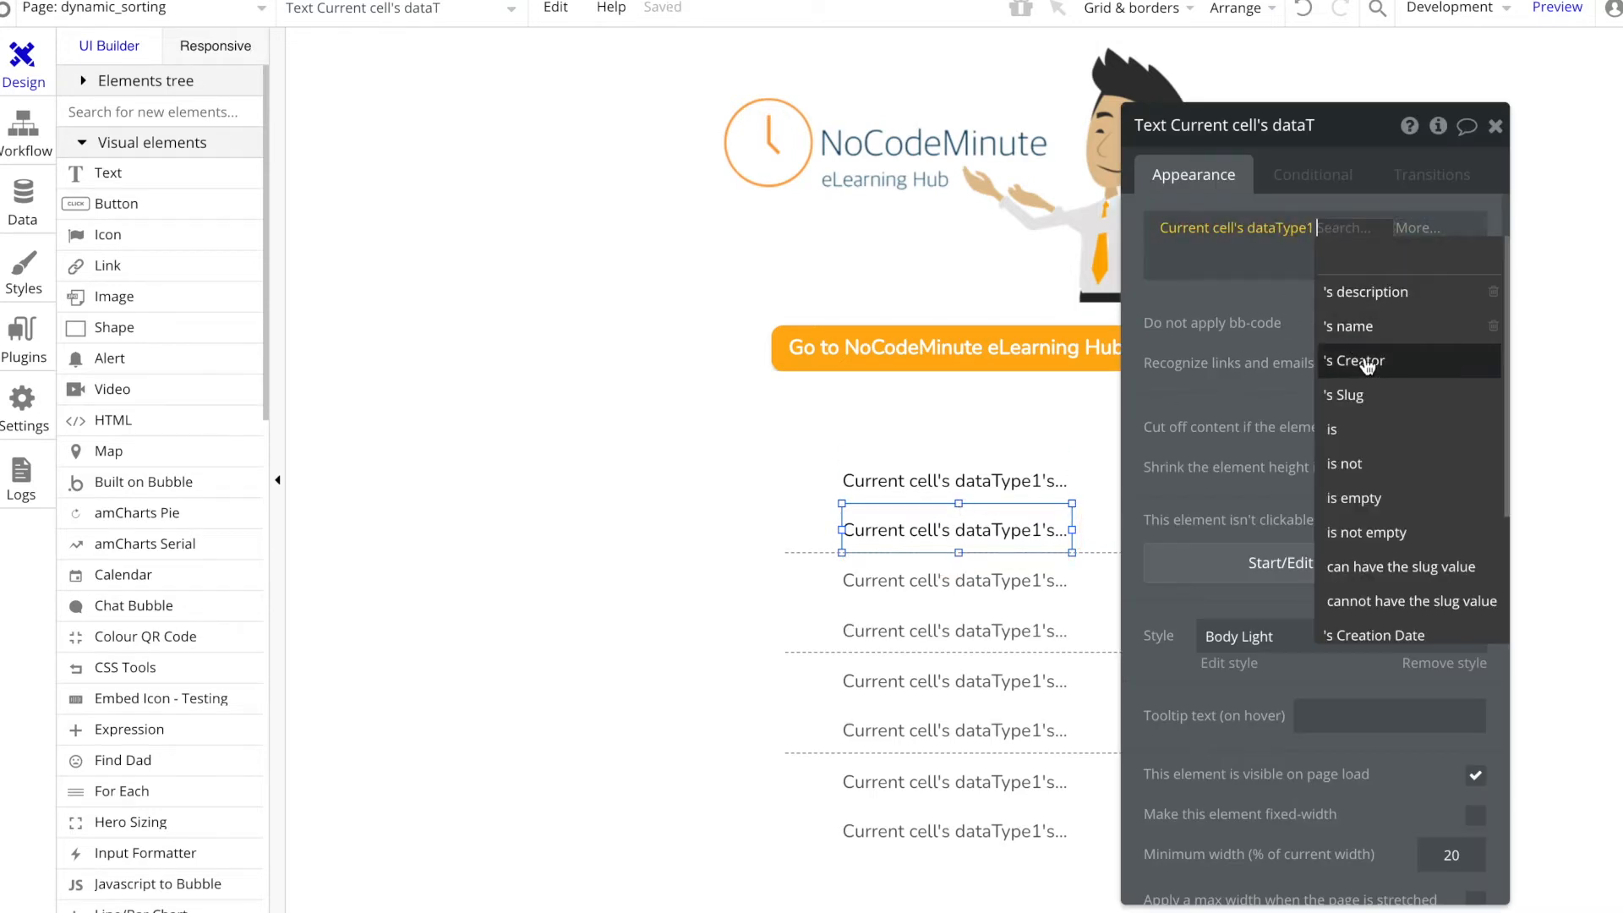
left_click(1367, 296)
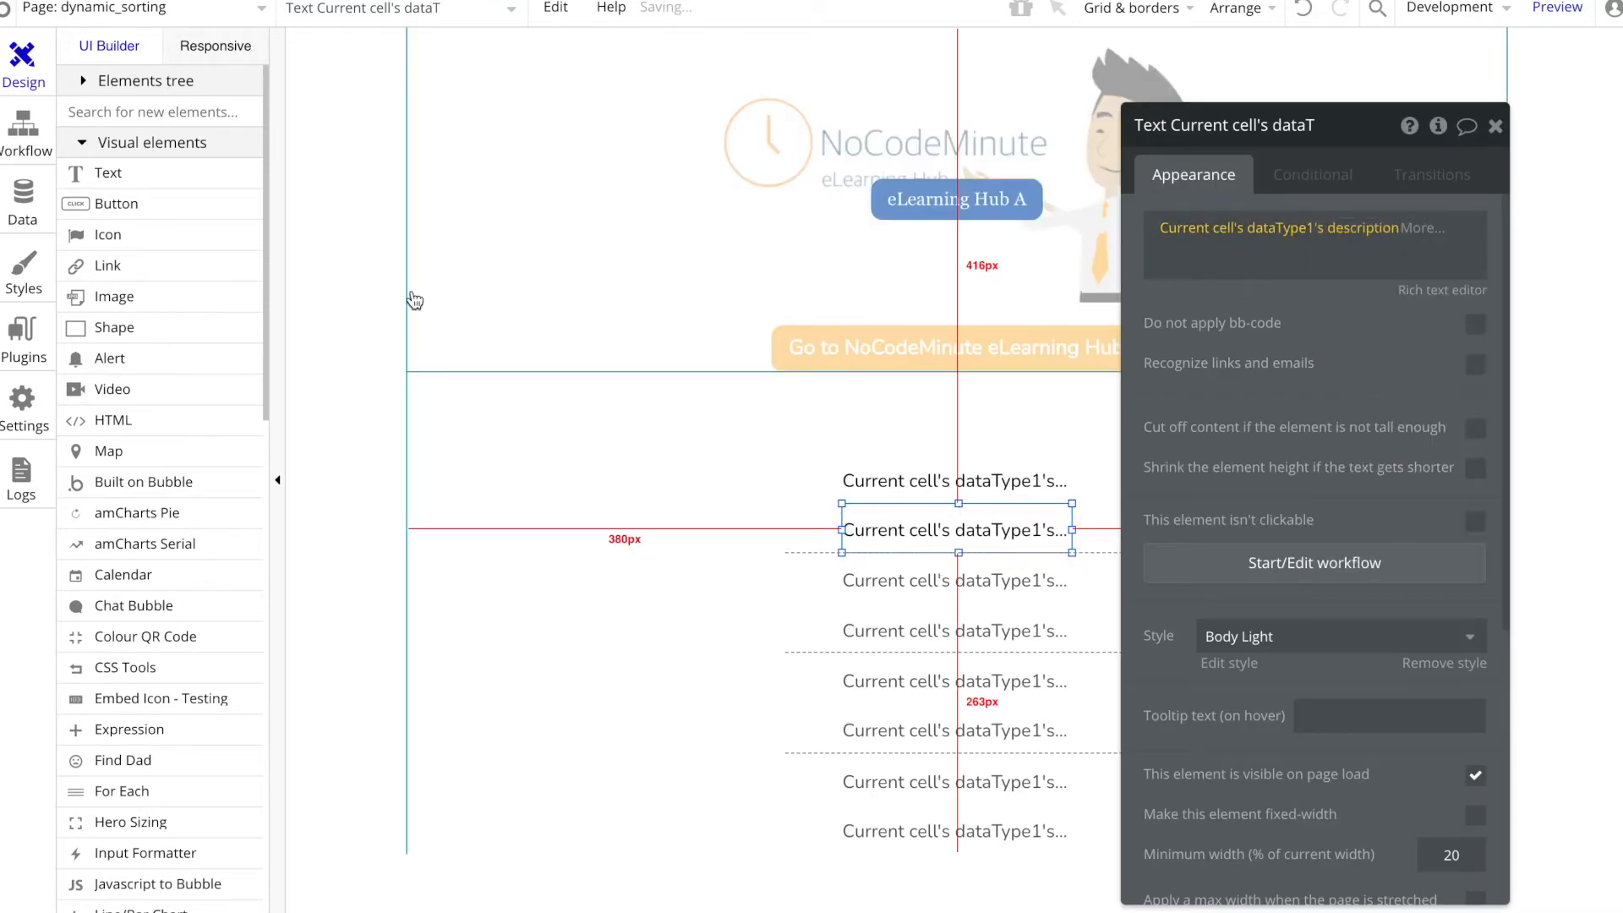
Step: Rename the description field of the dataType1 data type as color and return to the page design
left_click(55, 198)
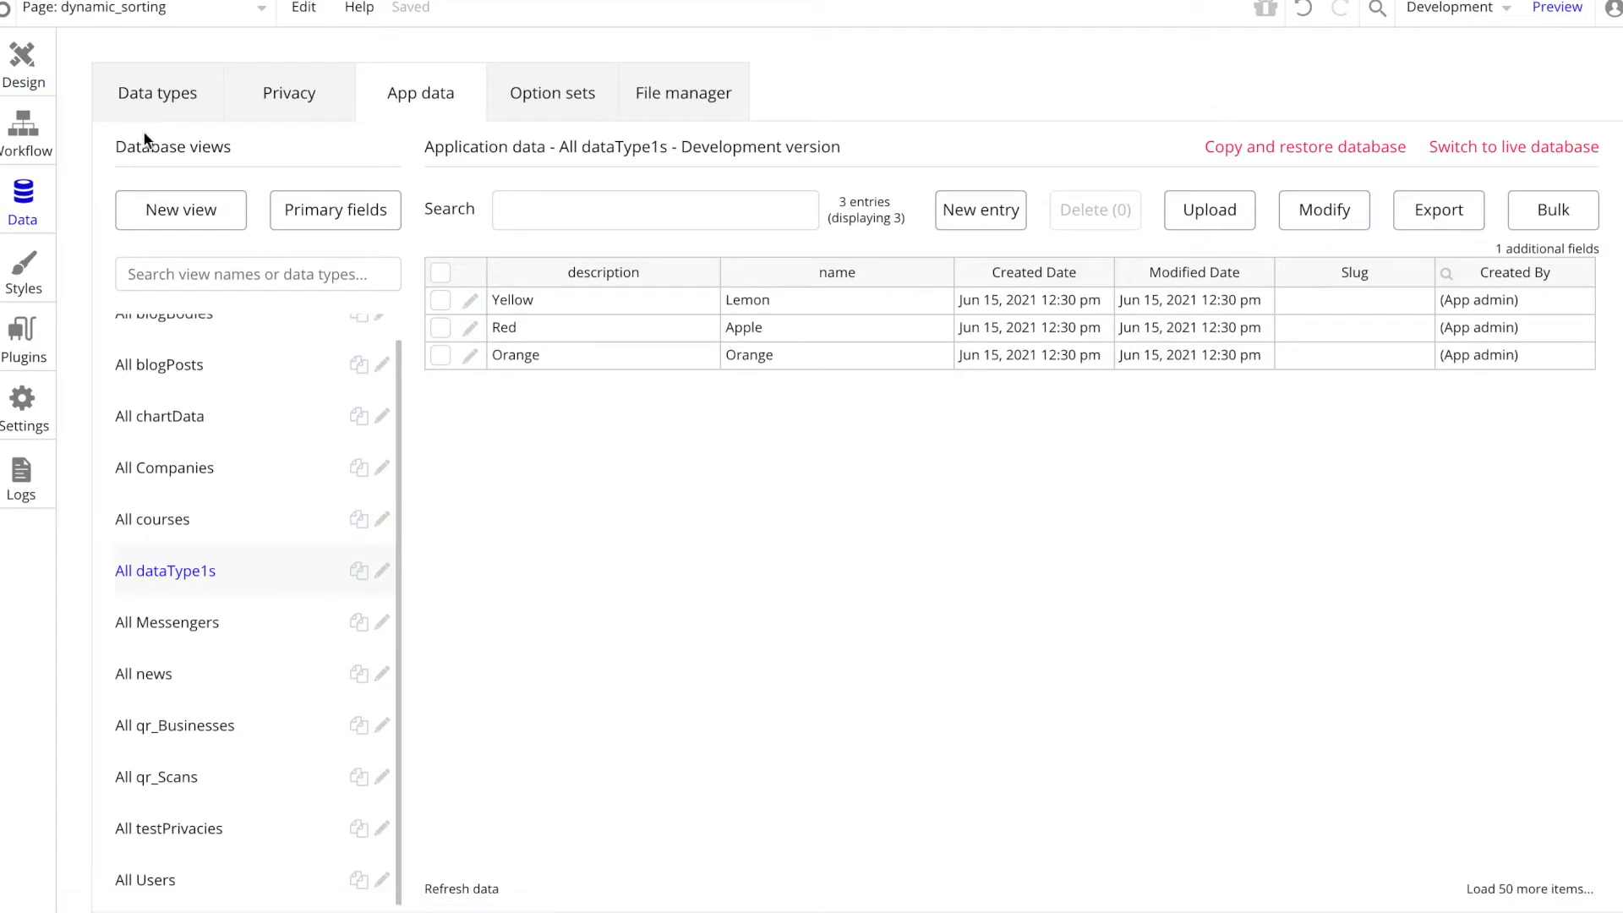
left_click(154, 95)
double_click(708, 283)
type("color")
left_click(23, 64)
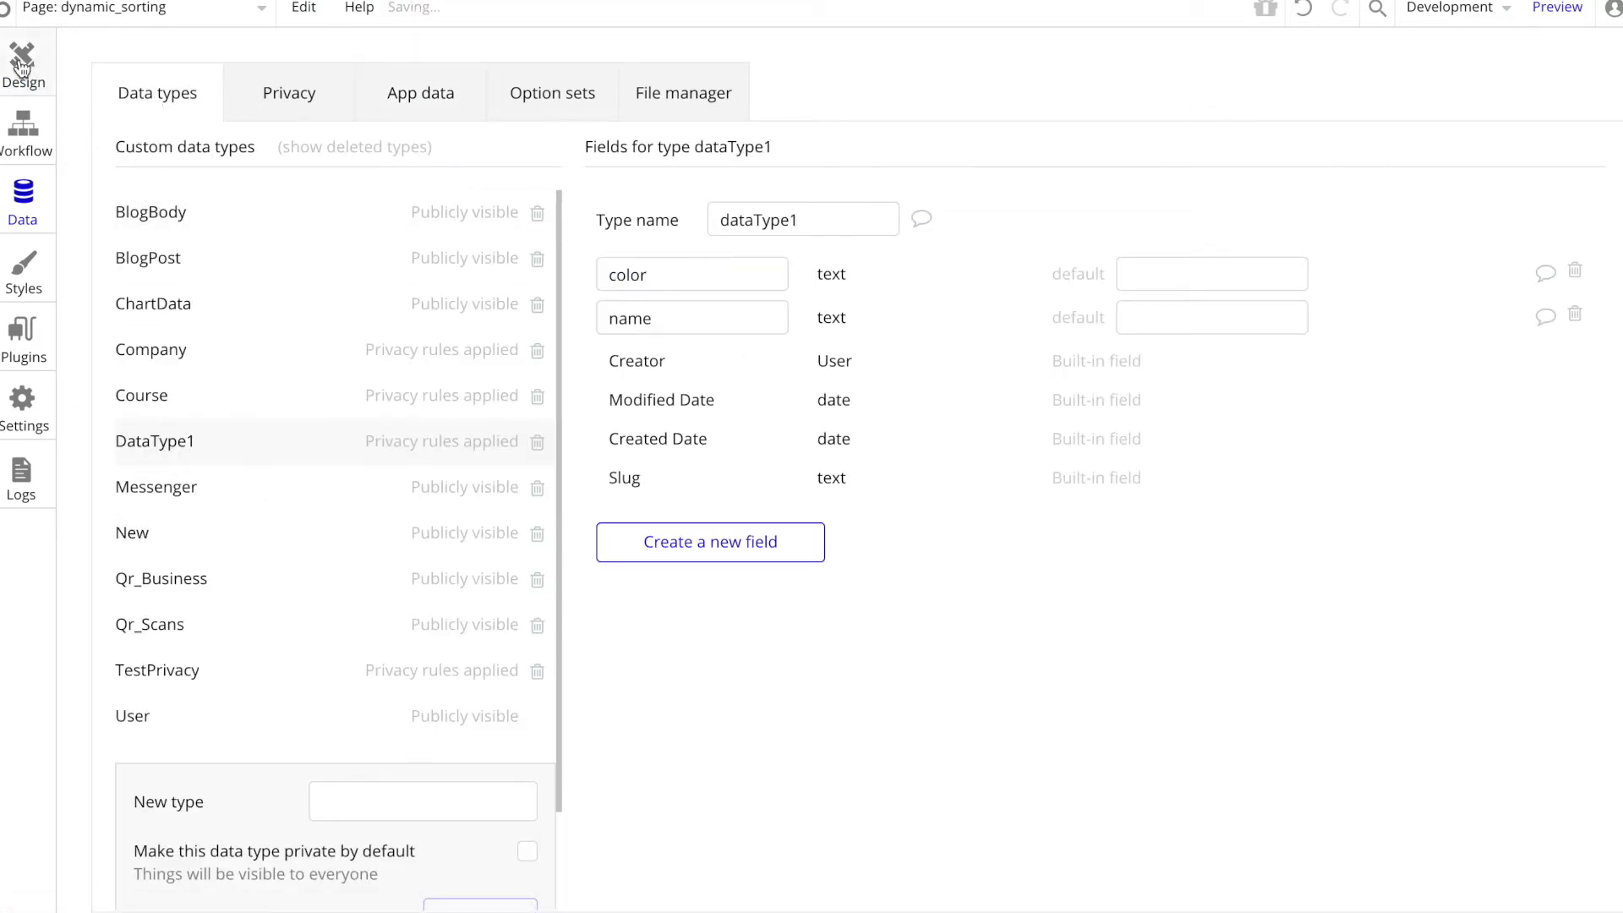
Step: Check which dataType1 fields the two cell texts display and preview the page
left_click(1009, 552)
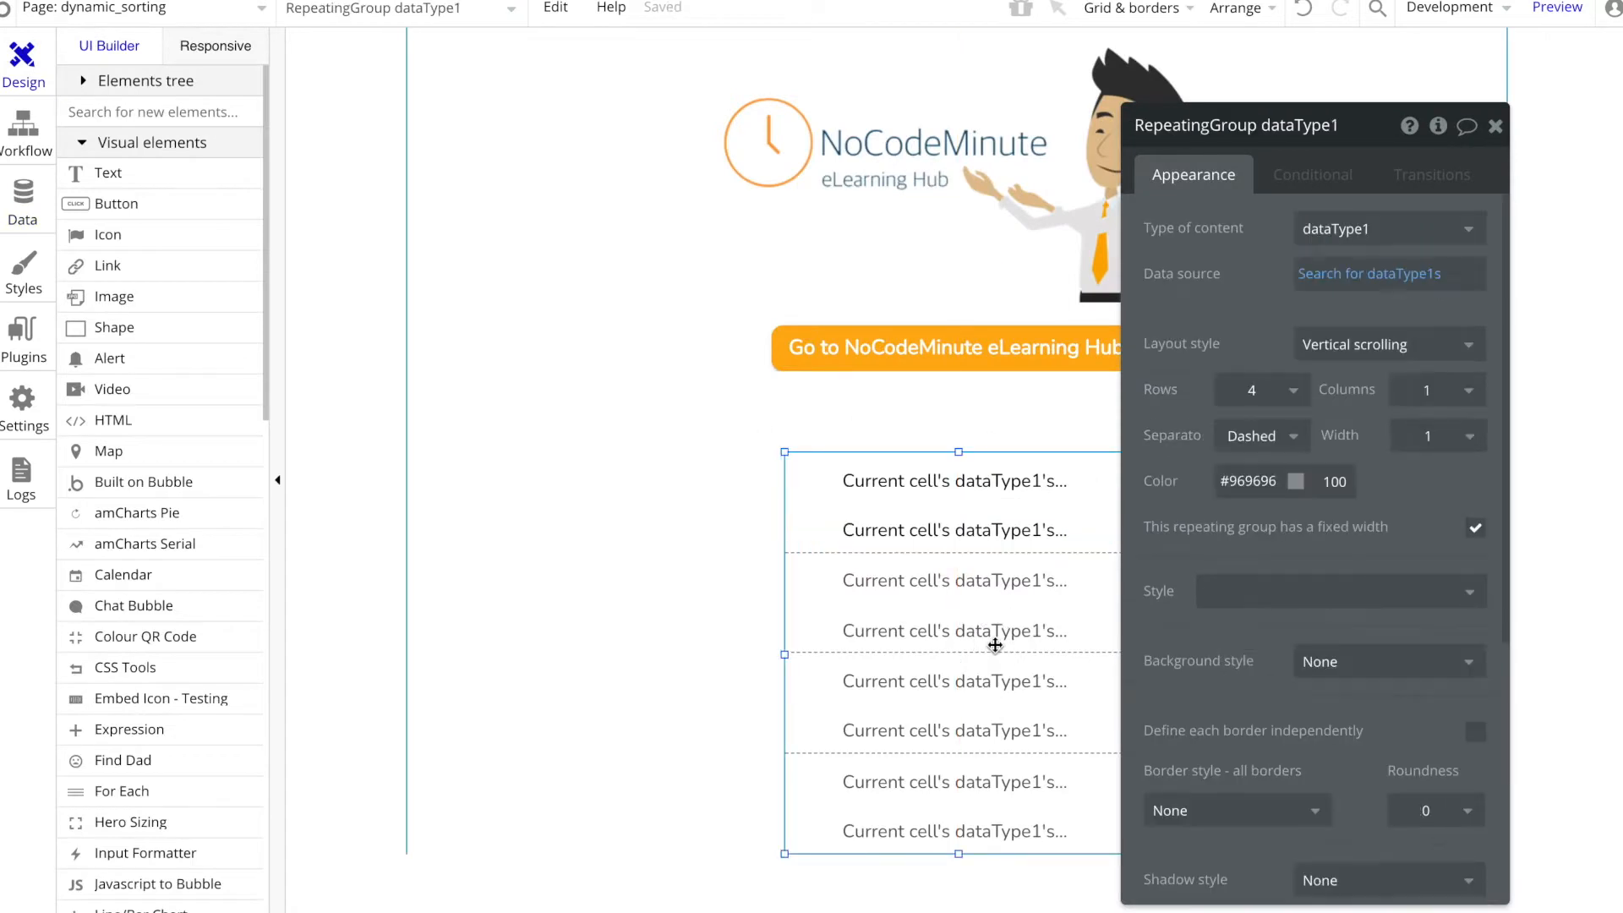
left_click(985, 480)
left_click(1019, 529)
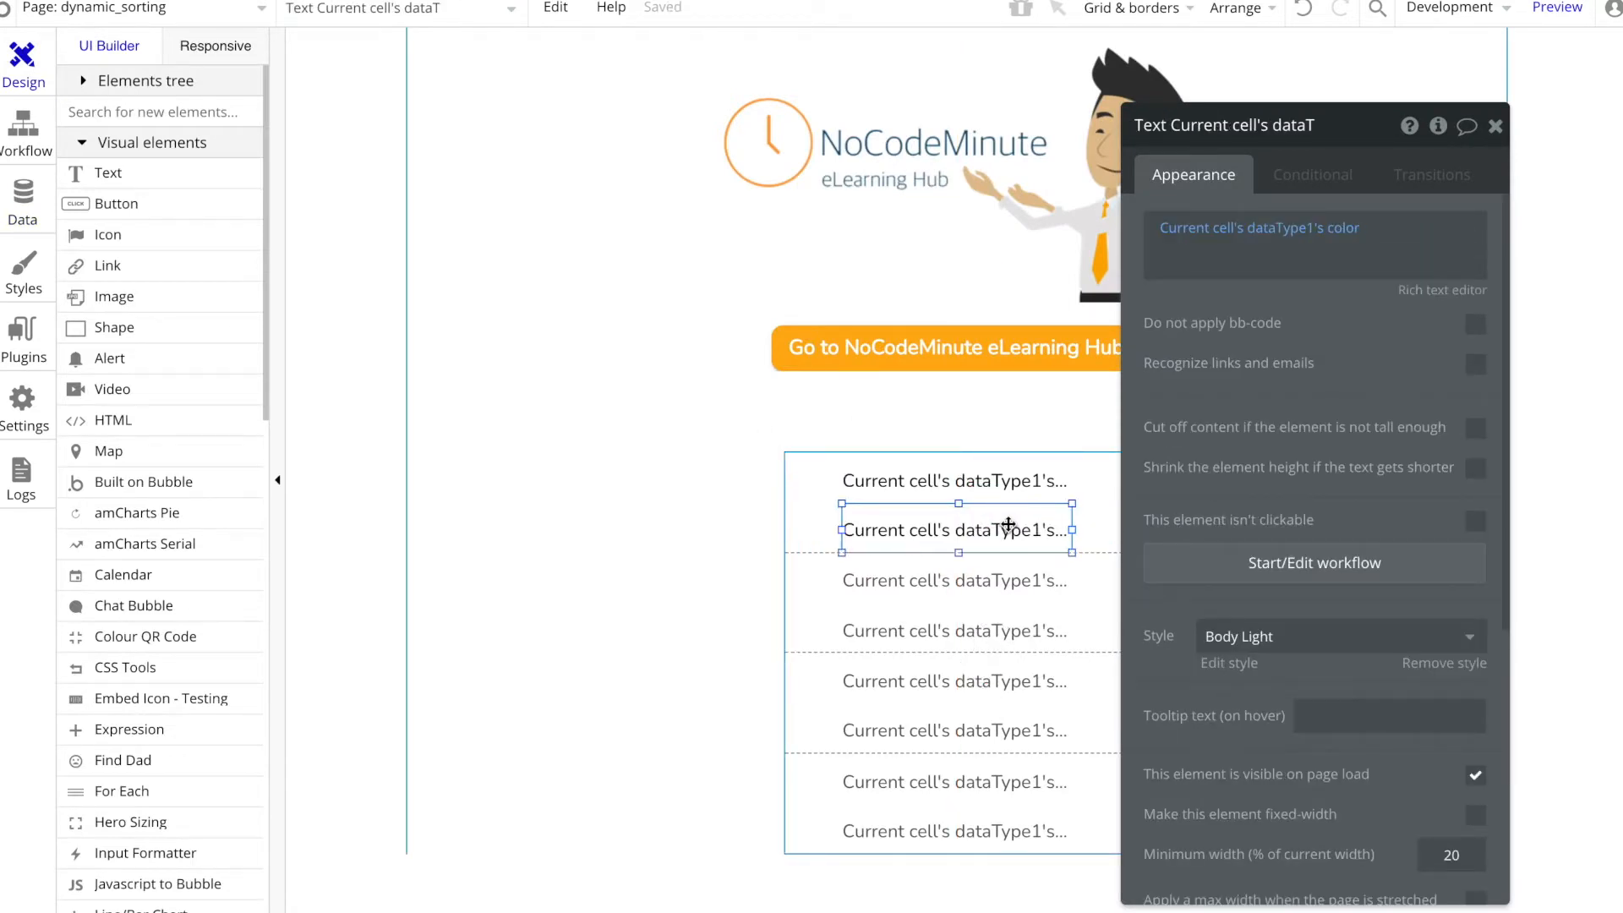
left_click_drag(1234, 427, 1273, 411)
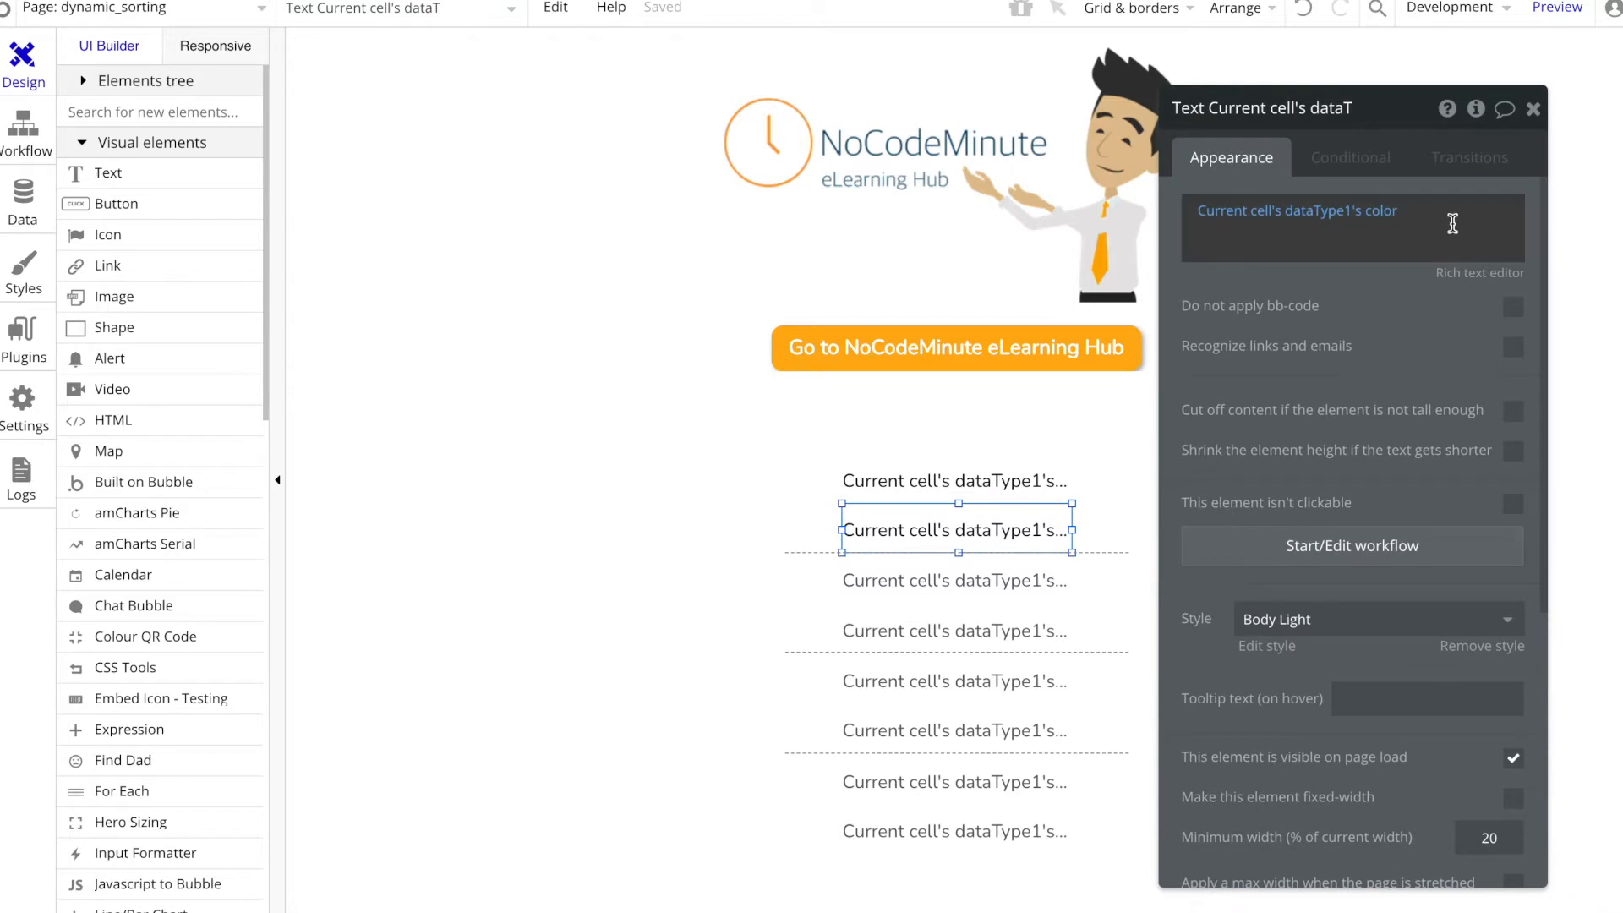
left_click(1555, 17)
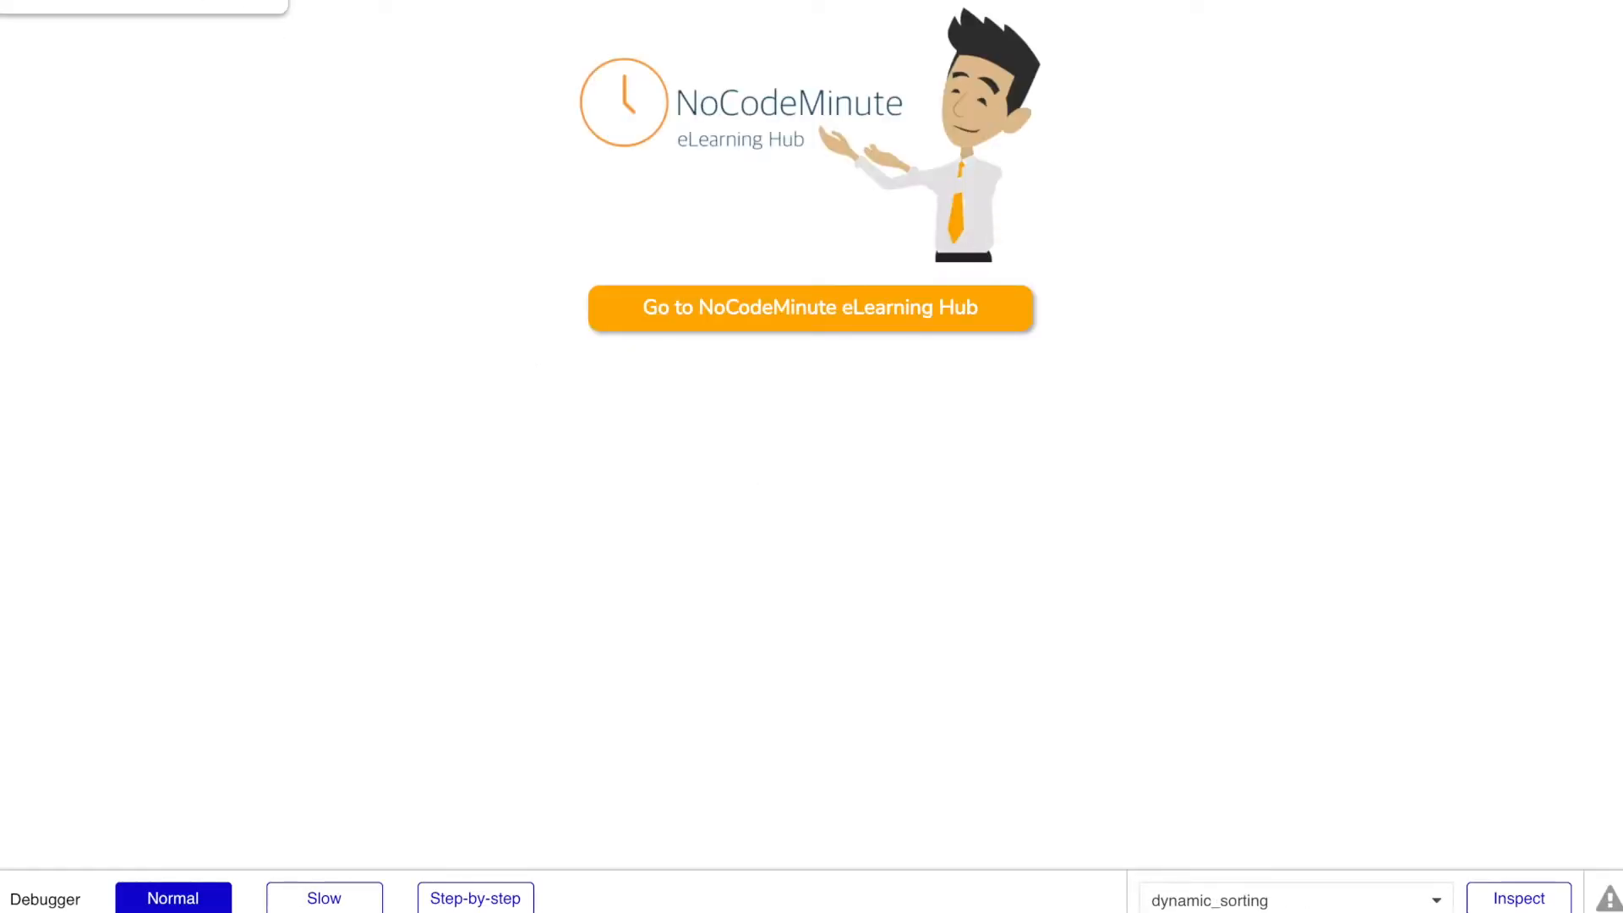
left_click(144, 1)
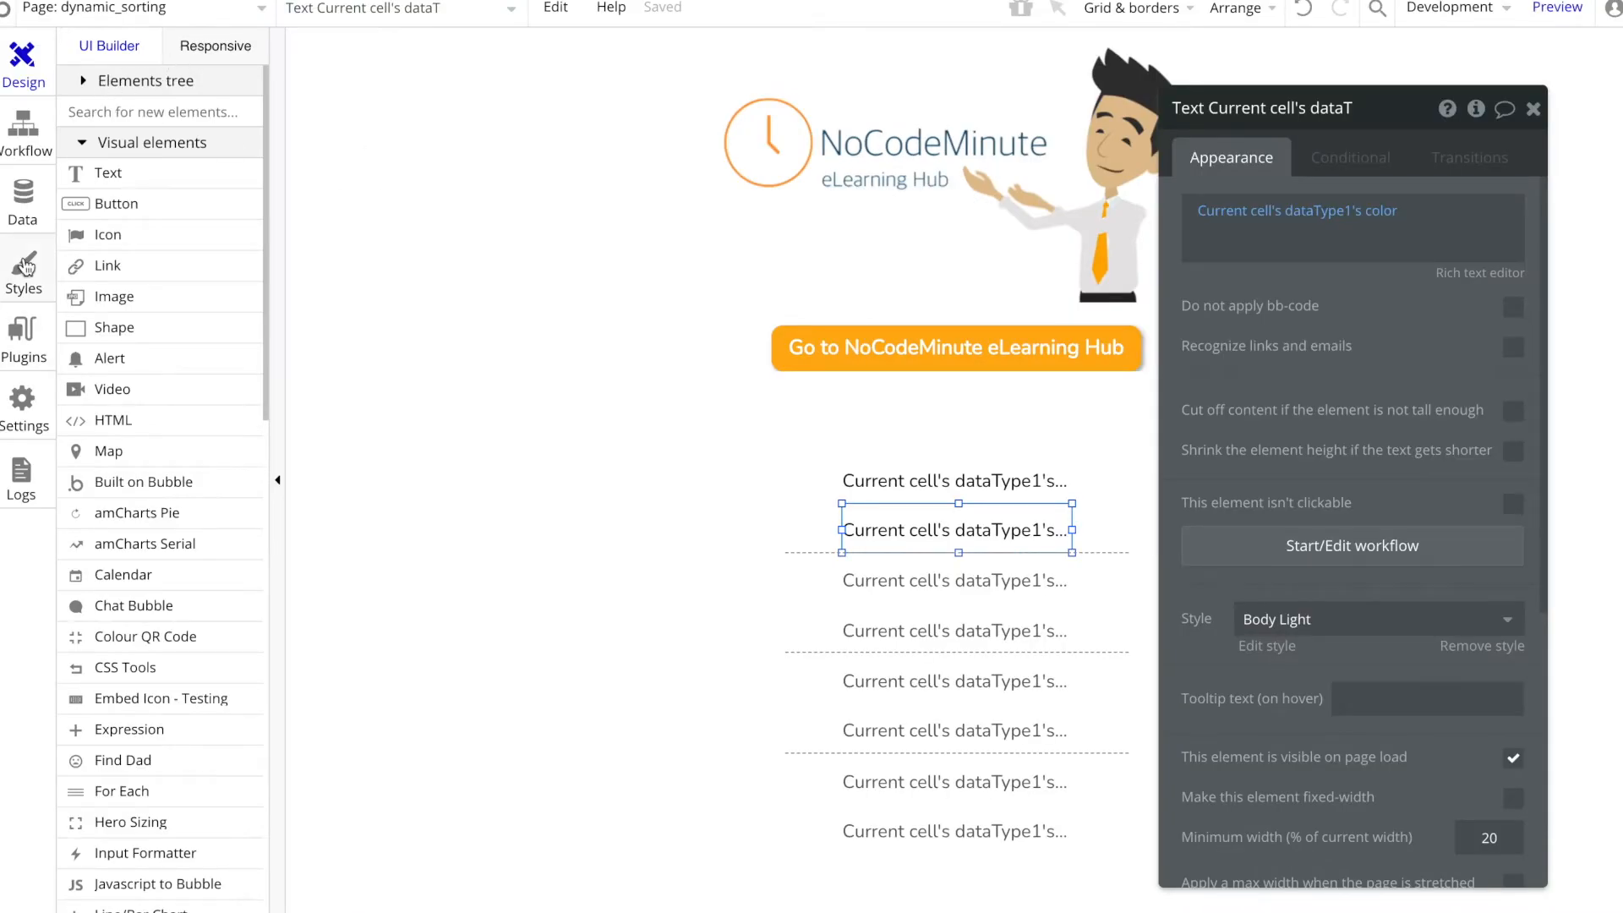
Step: Delete the "Visible to creator" privacy rule of the DataType1 data type
left_click(32, 197)
left_click(303, 99)
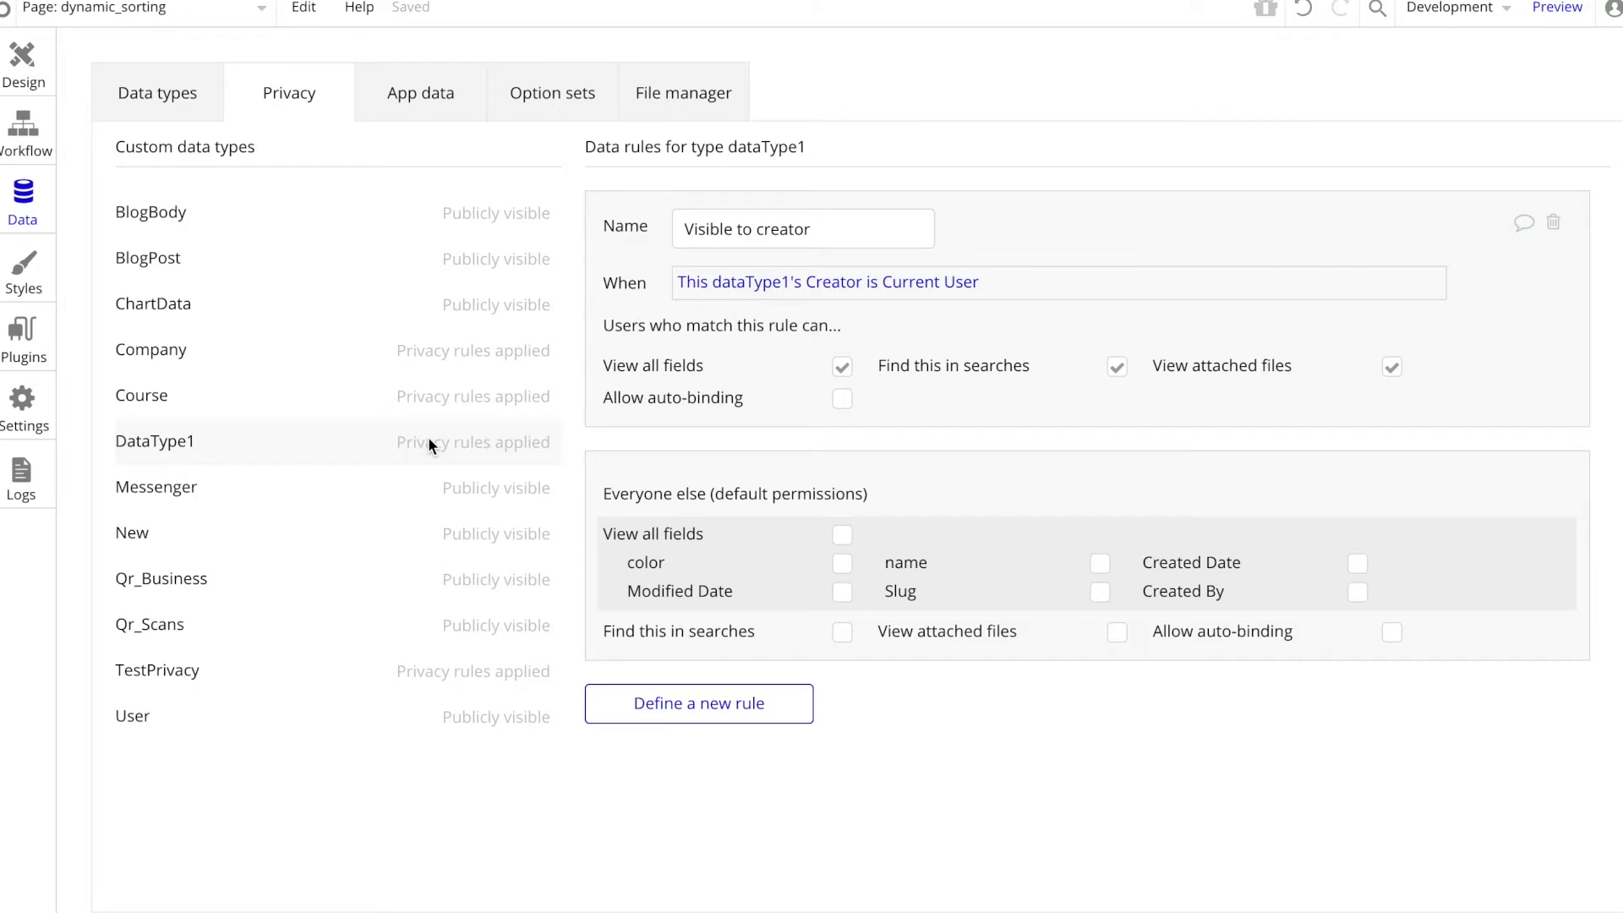
left_click(1554, 224)
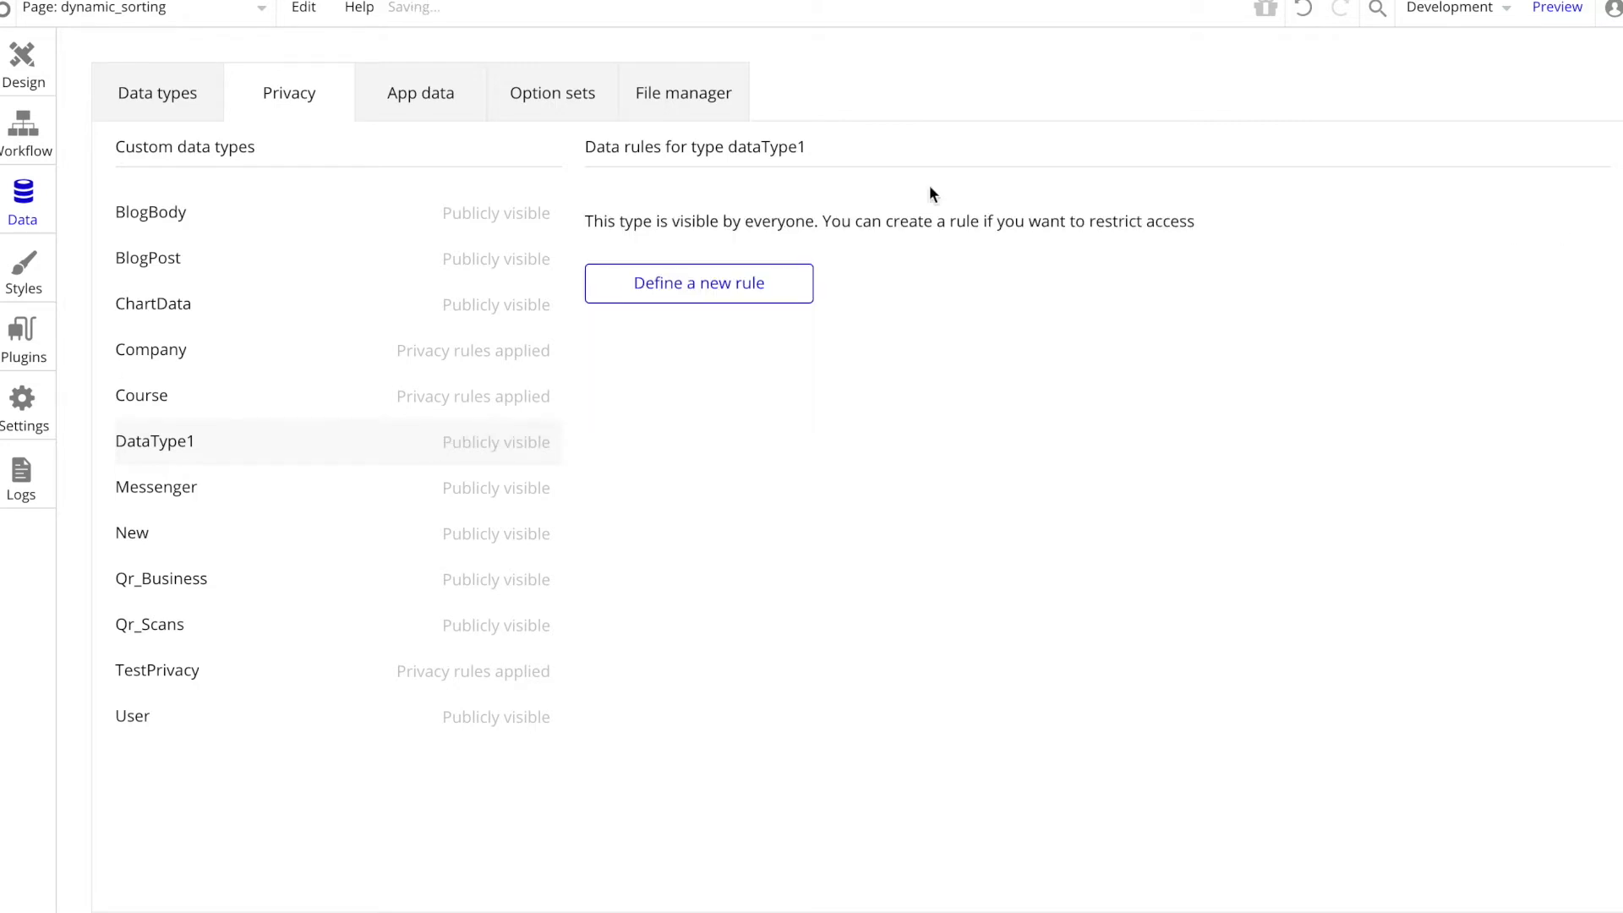
Step: Refresh the page preview to check the dataType1 entries in the repeating group, and return to the editor
left_click(474, 1)
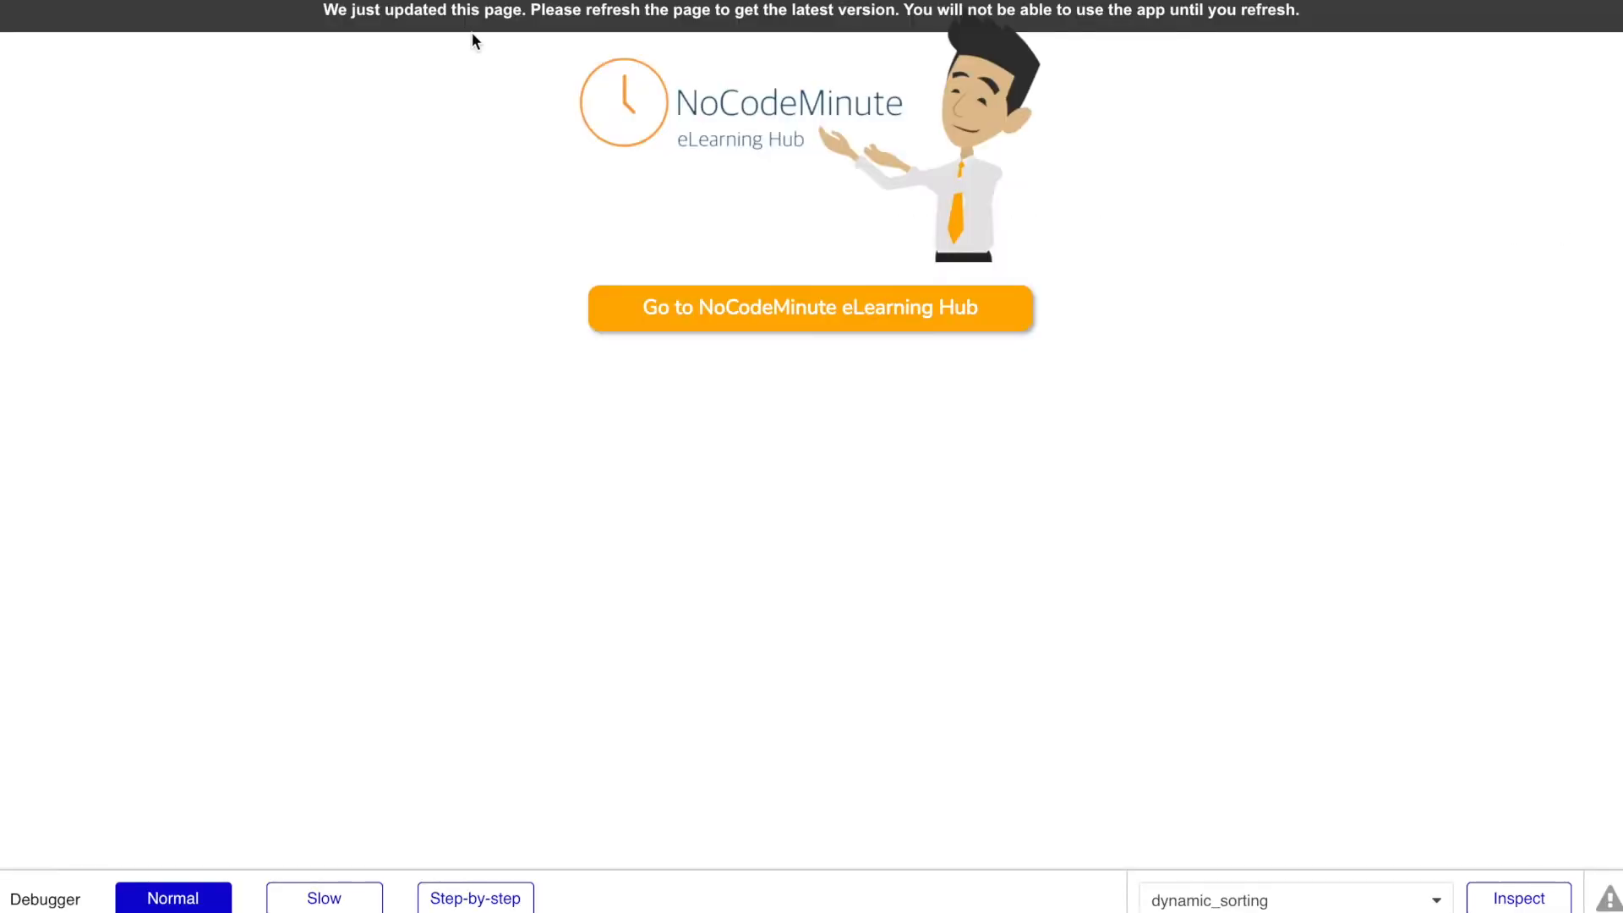
left_click(461, 14)
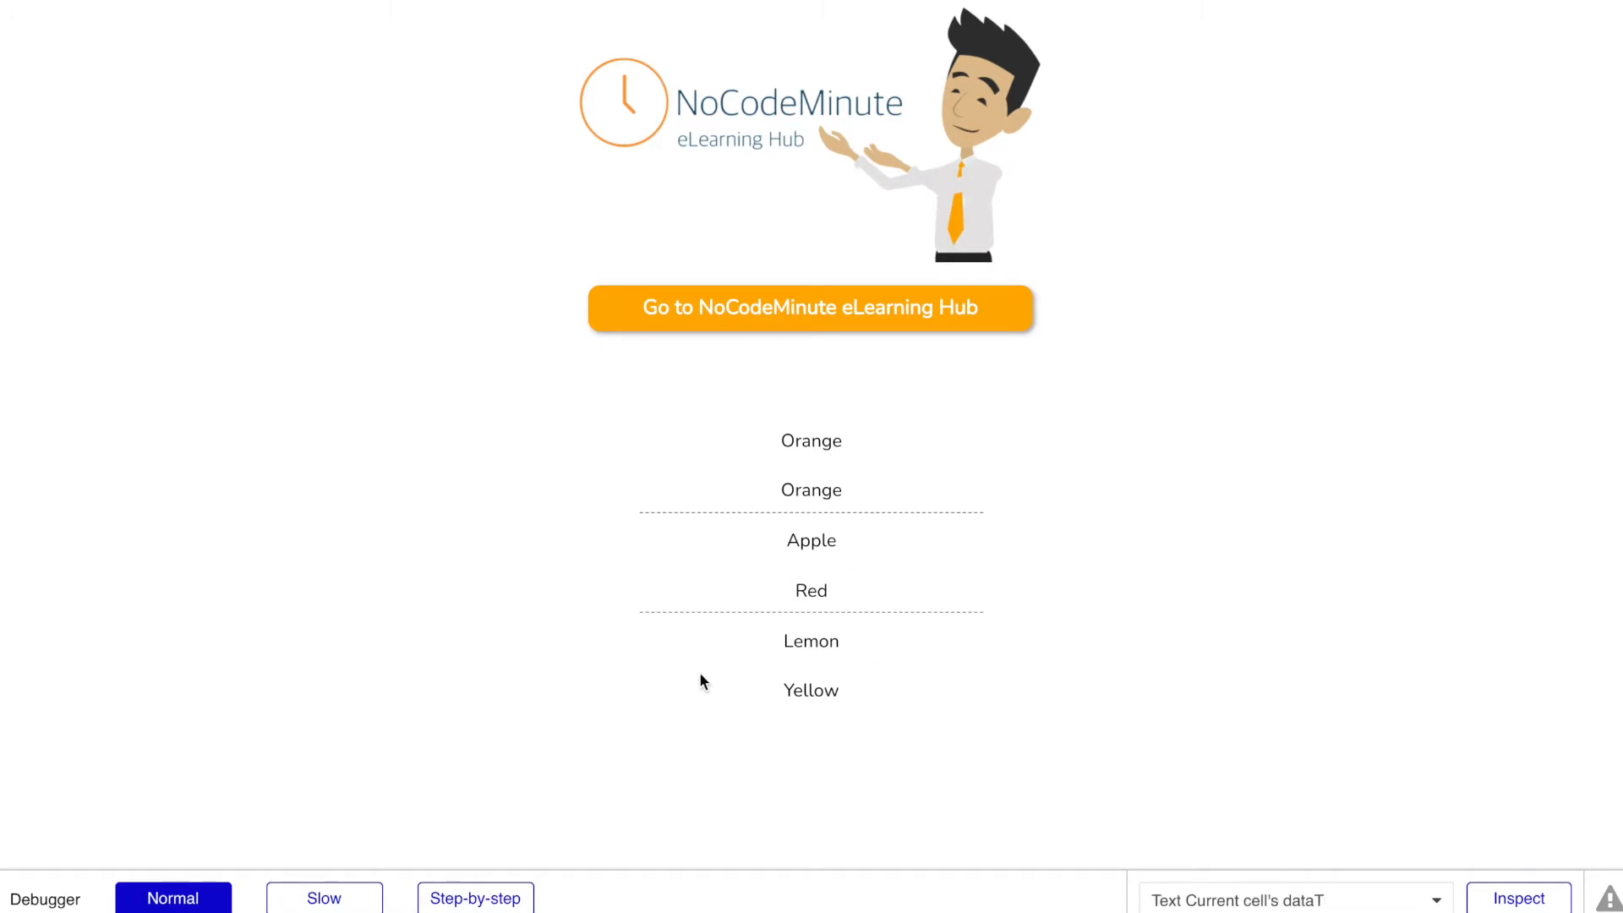
left_click(127, 0)
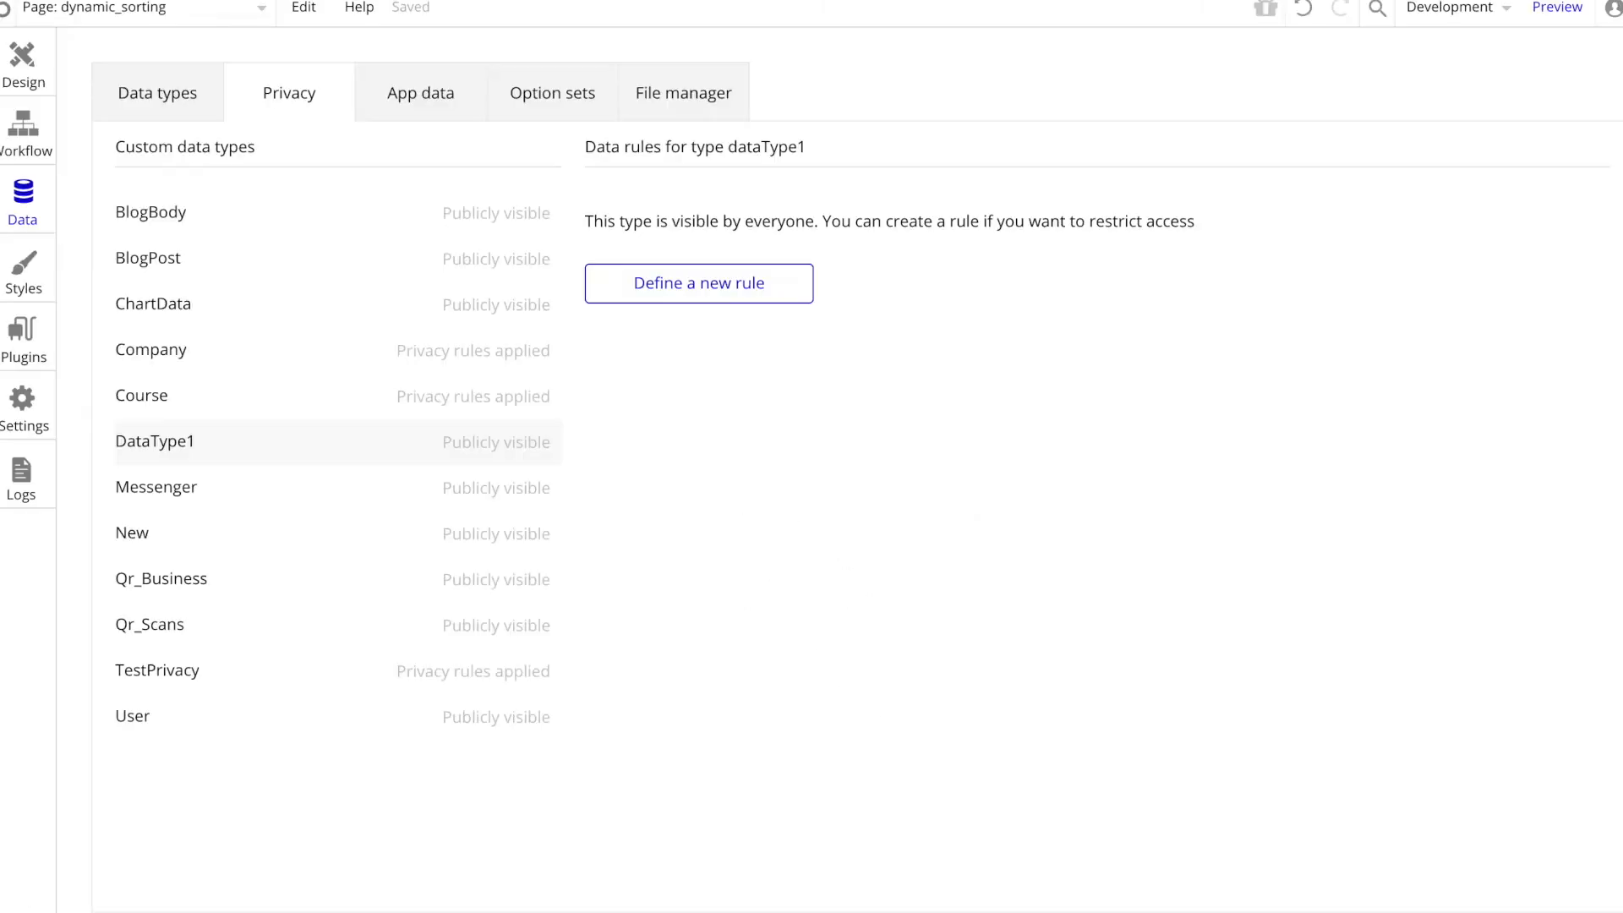
Step: Set the name text's width to 150 px and move it to the left edge of the repeating group's first cell
left_click(23, 66)
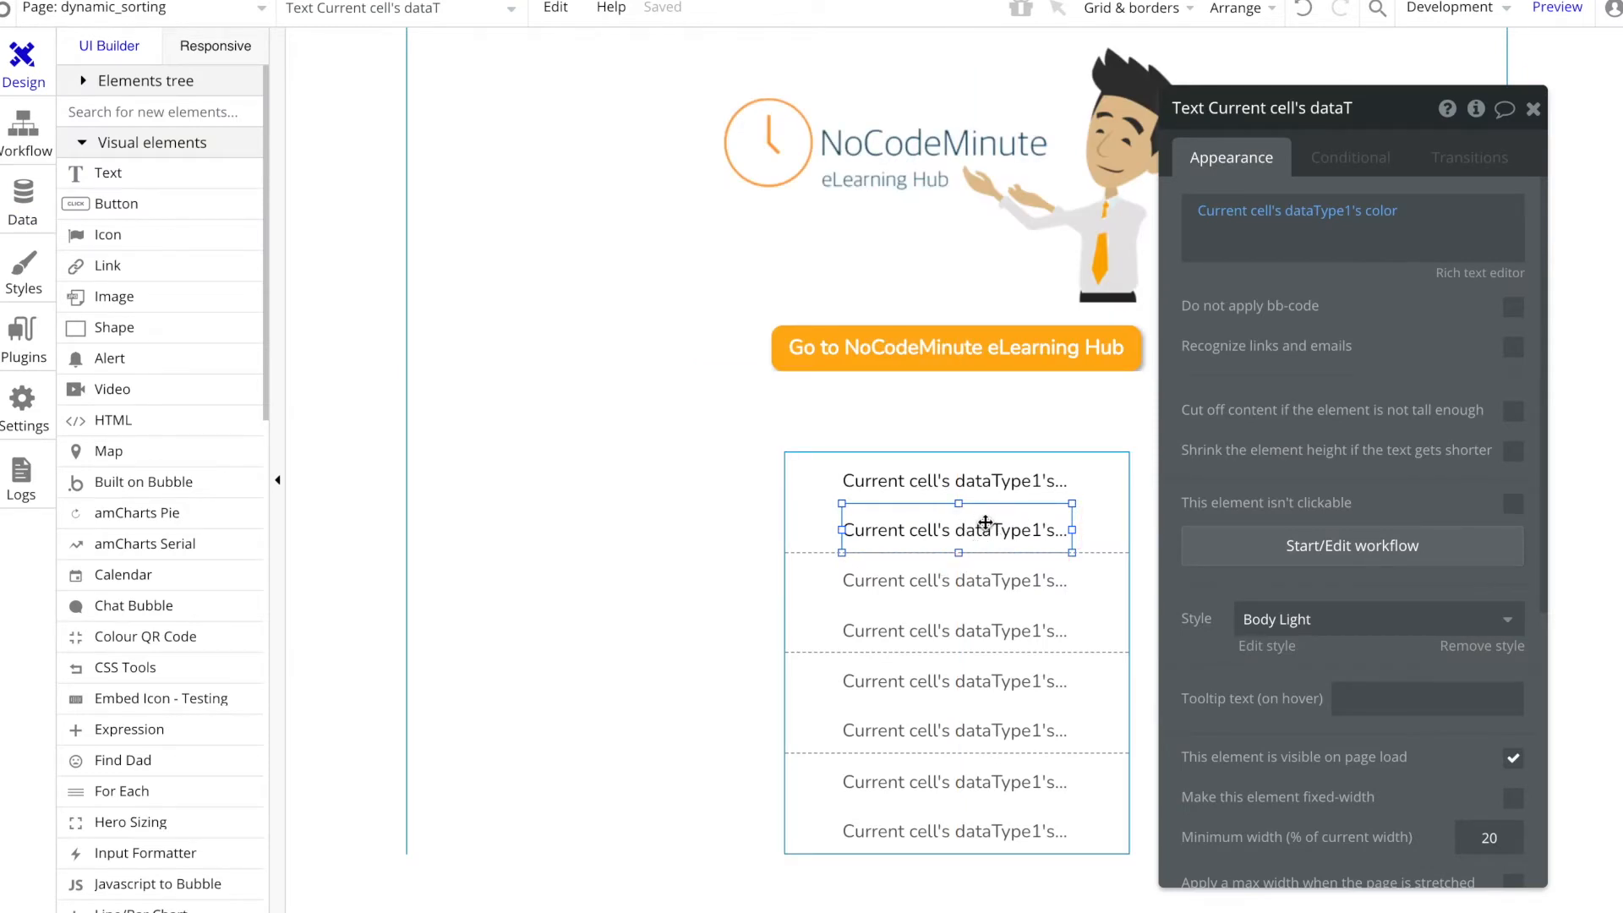
left_click(982, 461)
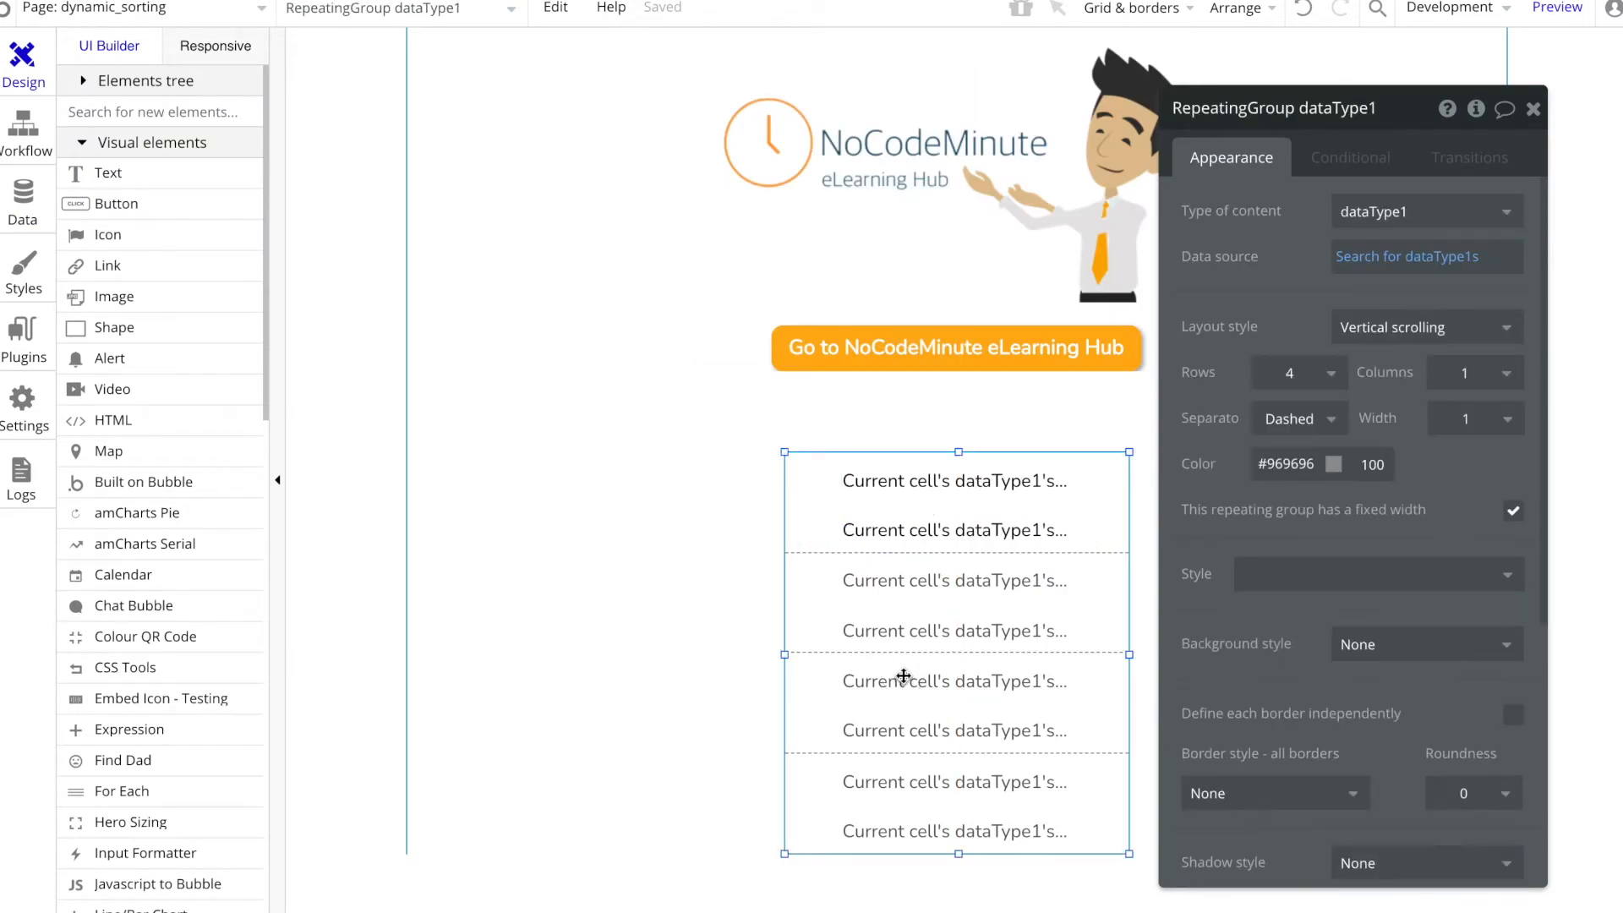
left_click(981, 461)
left_click_drag(1071, 480, 1001, 477)
left_click_drag(1002, 478, 1001, 479)
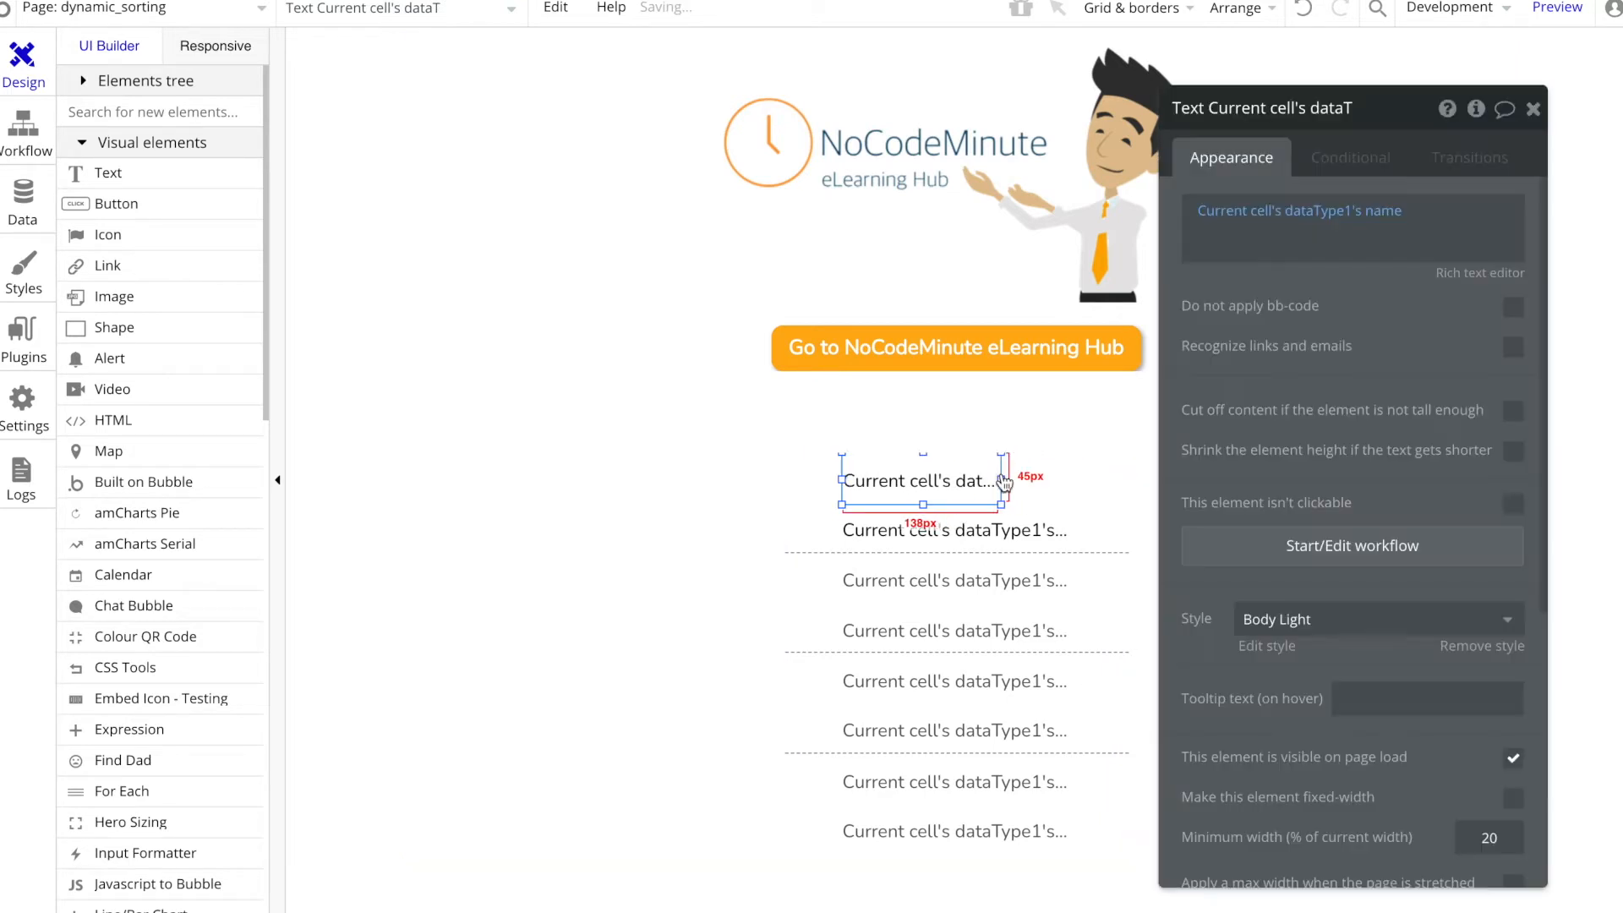
scroll(1340, 631, "down", 5)
double_click(1226, 501)
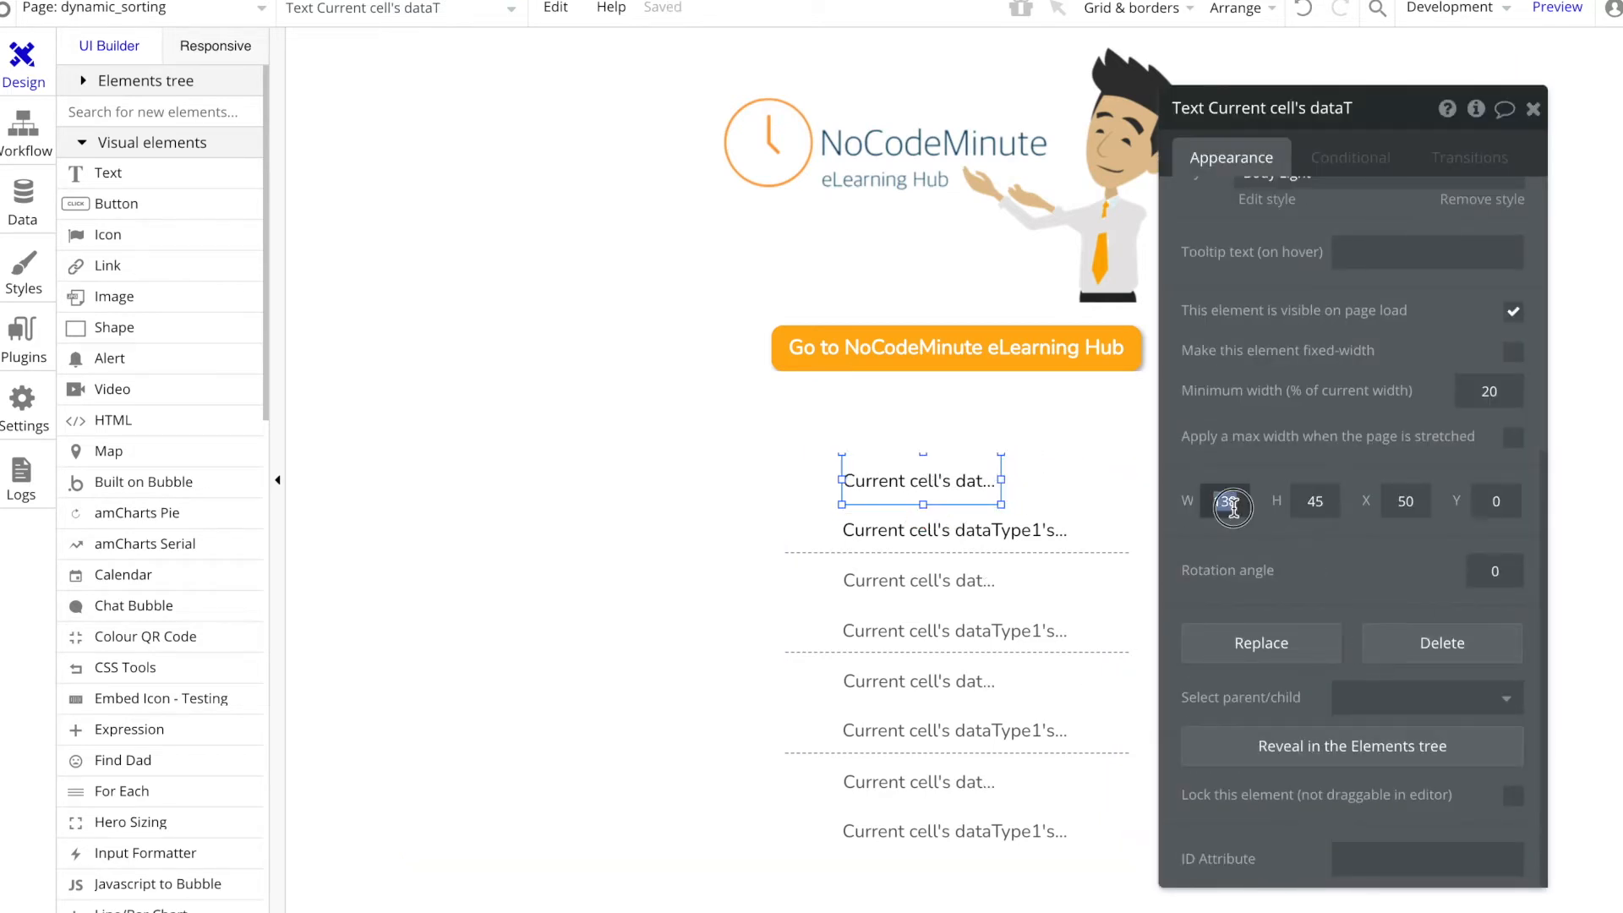
type("150")
left_click_drag(921, 474, 874, 474)
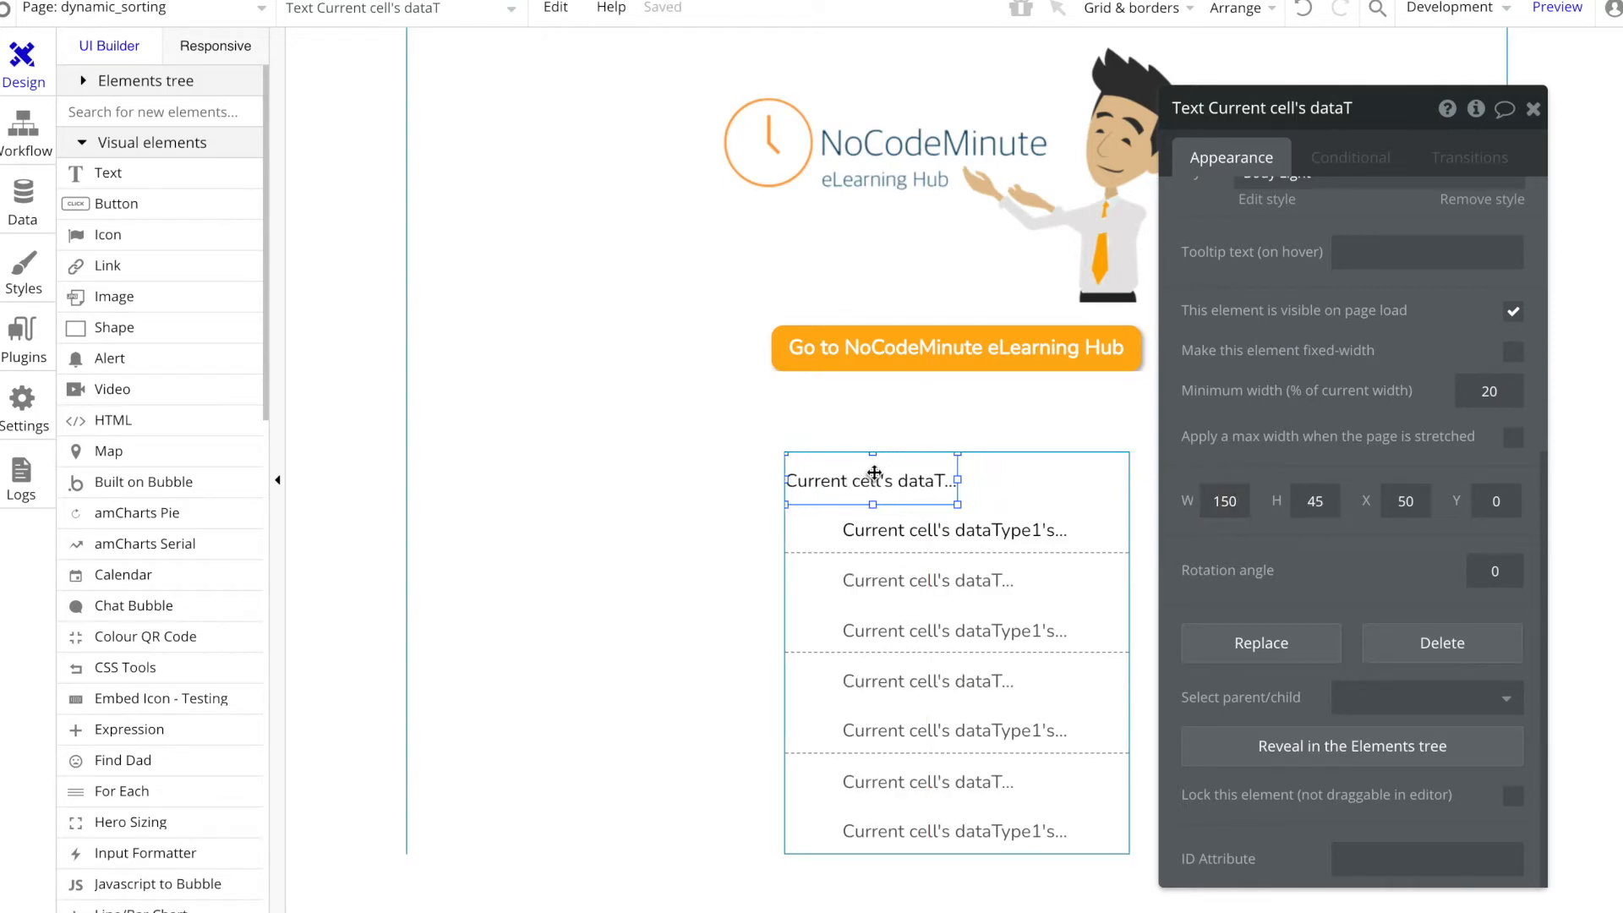
Step: Delete the color text and place a copy of the name text flush to the right of the original in the first cell
left_click(945, 536)
key("Delete")
left_click(905, 477)
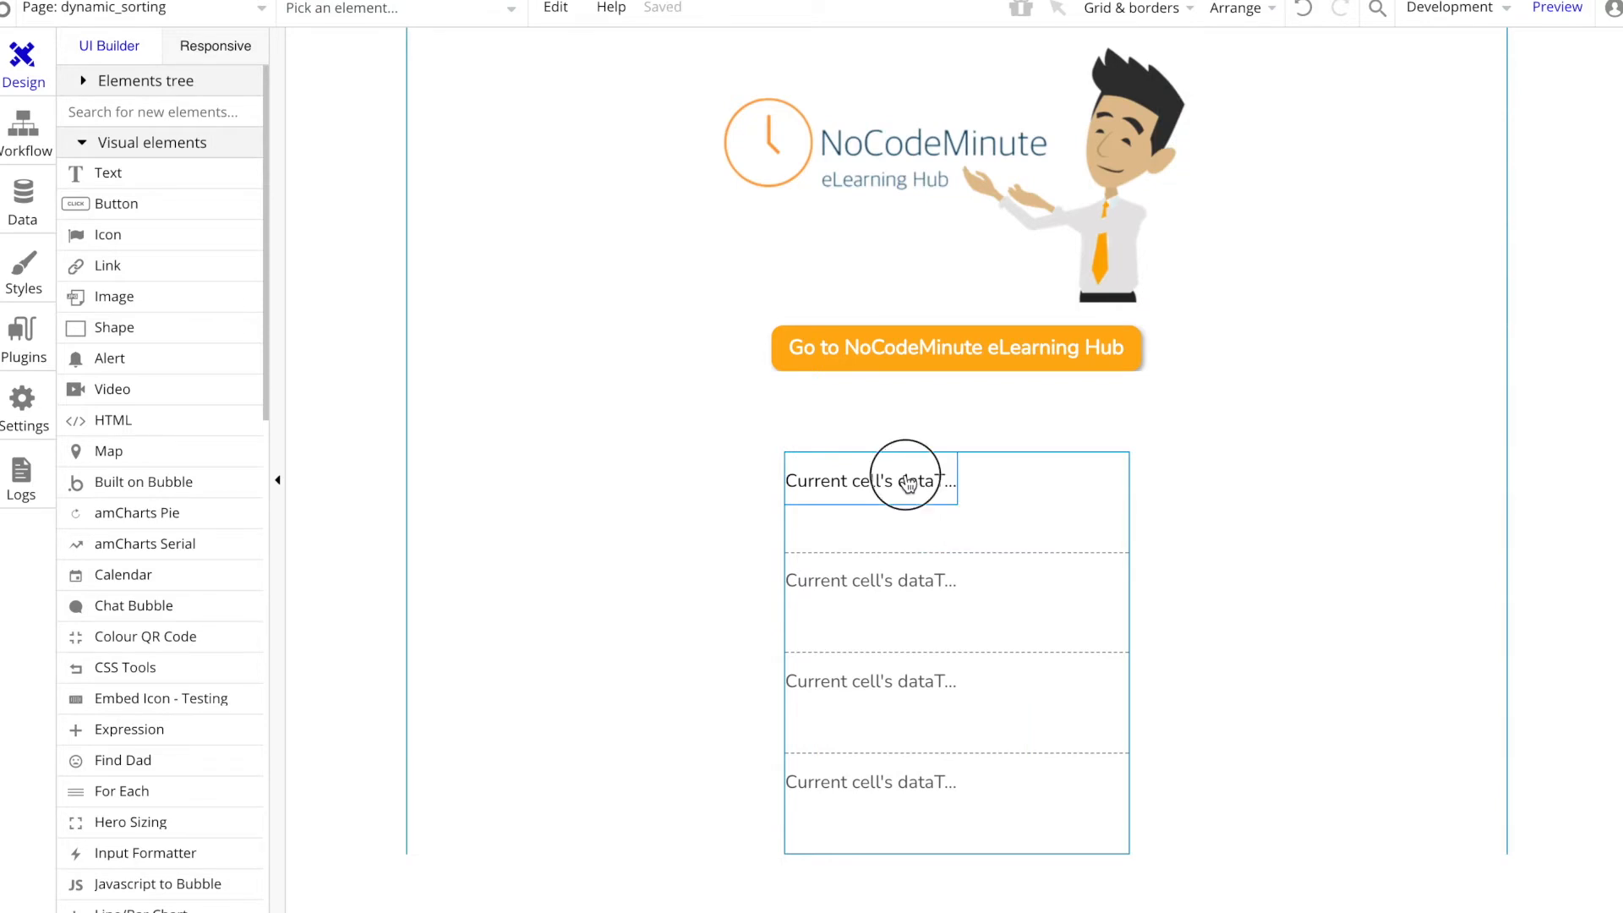
key("super+c")
key("super+v")
left_click_drag(921, 492, 1034, 492)
key("Right")
key("Right")
key("Right")
key("Right")
key("Right")
key("Right")
key("Right")
key("Right")
key("Right")
key("Right")
key("Right")
key("Right")
key("Right")
key("Right")
key("Right")
key("Right")
key("Right")
key("Right")
key("Right")
key("Right")
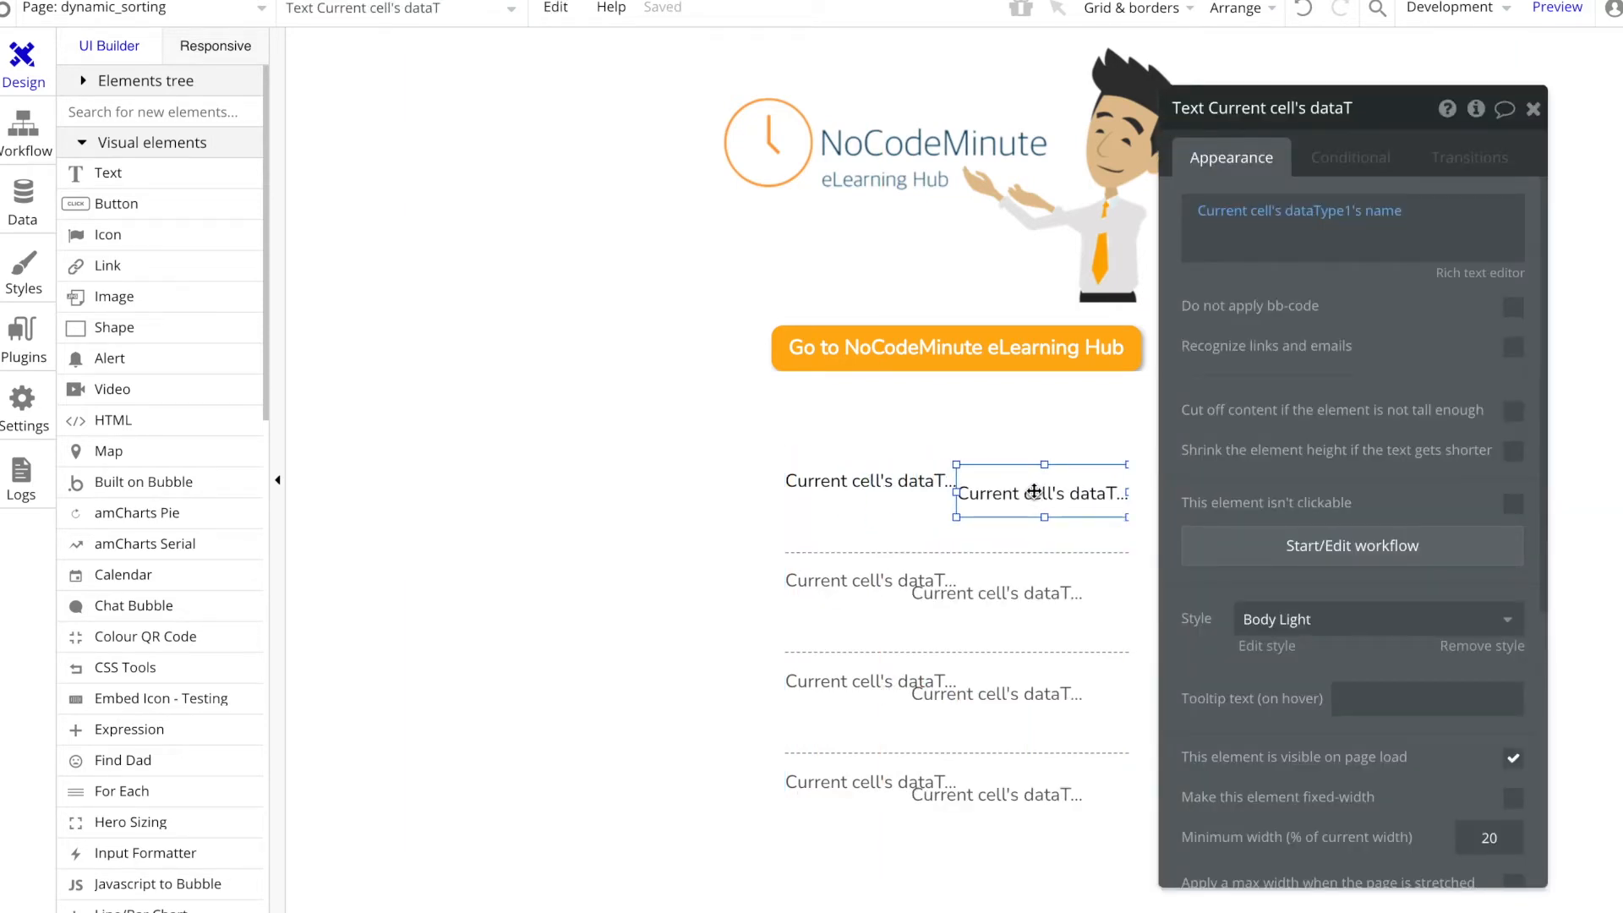
key("Up")
key("Up")
key("Up")
key("Up")
key("Up")
key("Up")
key("Up")
key("Up")
key("Up")
key("Up")
Step: Make the right-hand text in the first cell show Current cell's dataType1's color
left_click(909, 552)
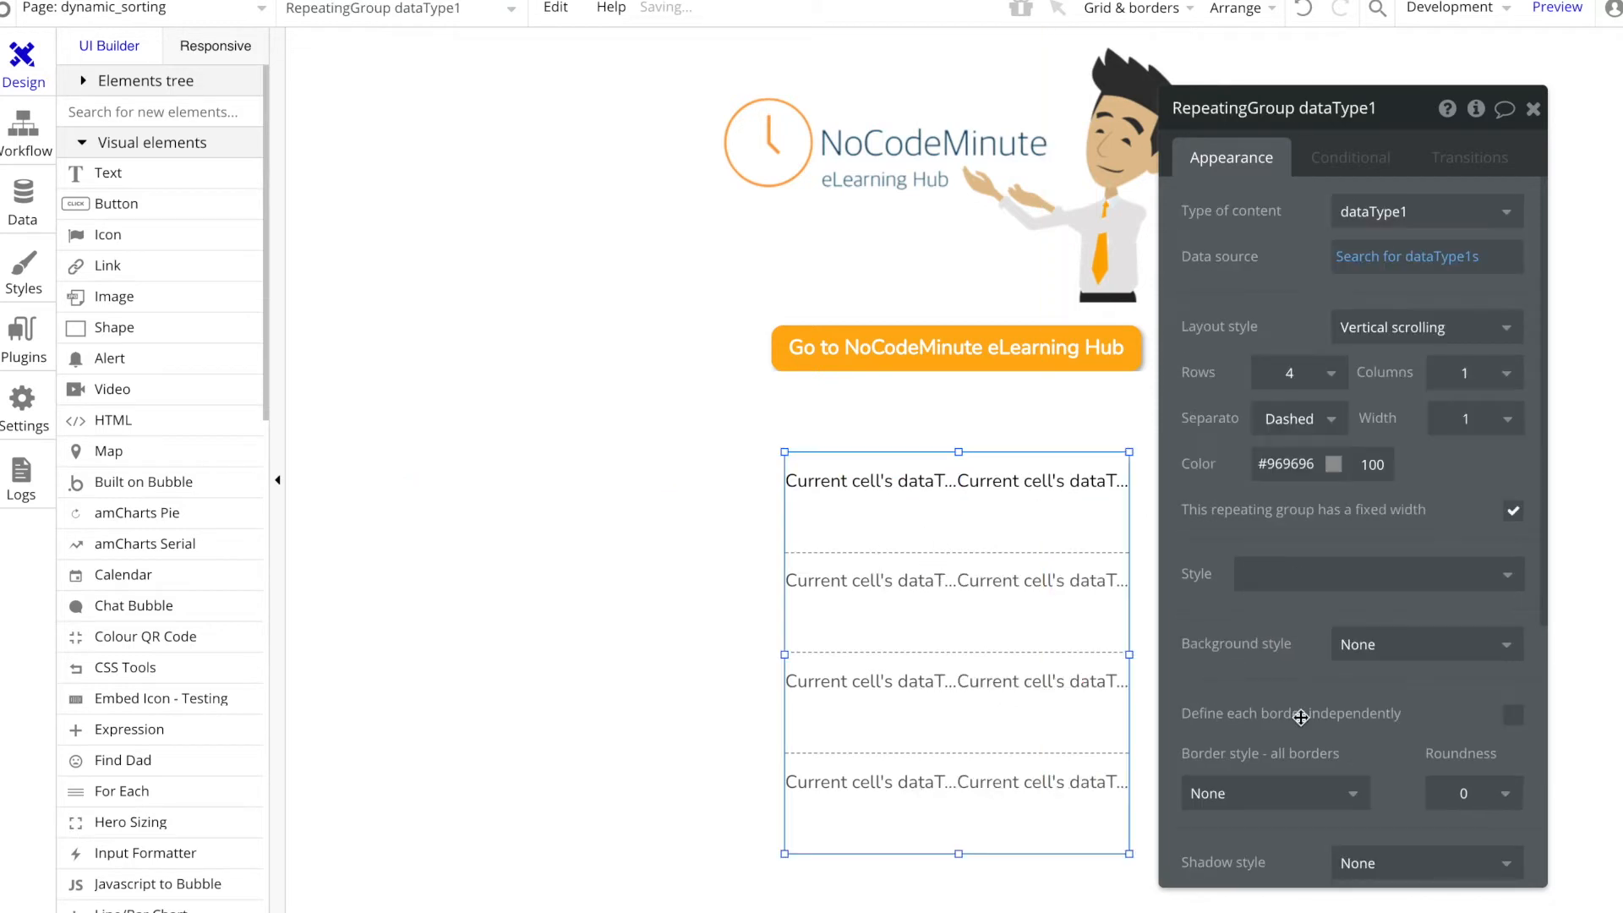
scroll(1302, 718, "down", 5)
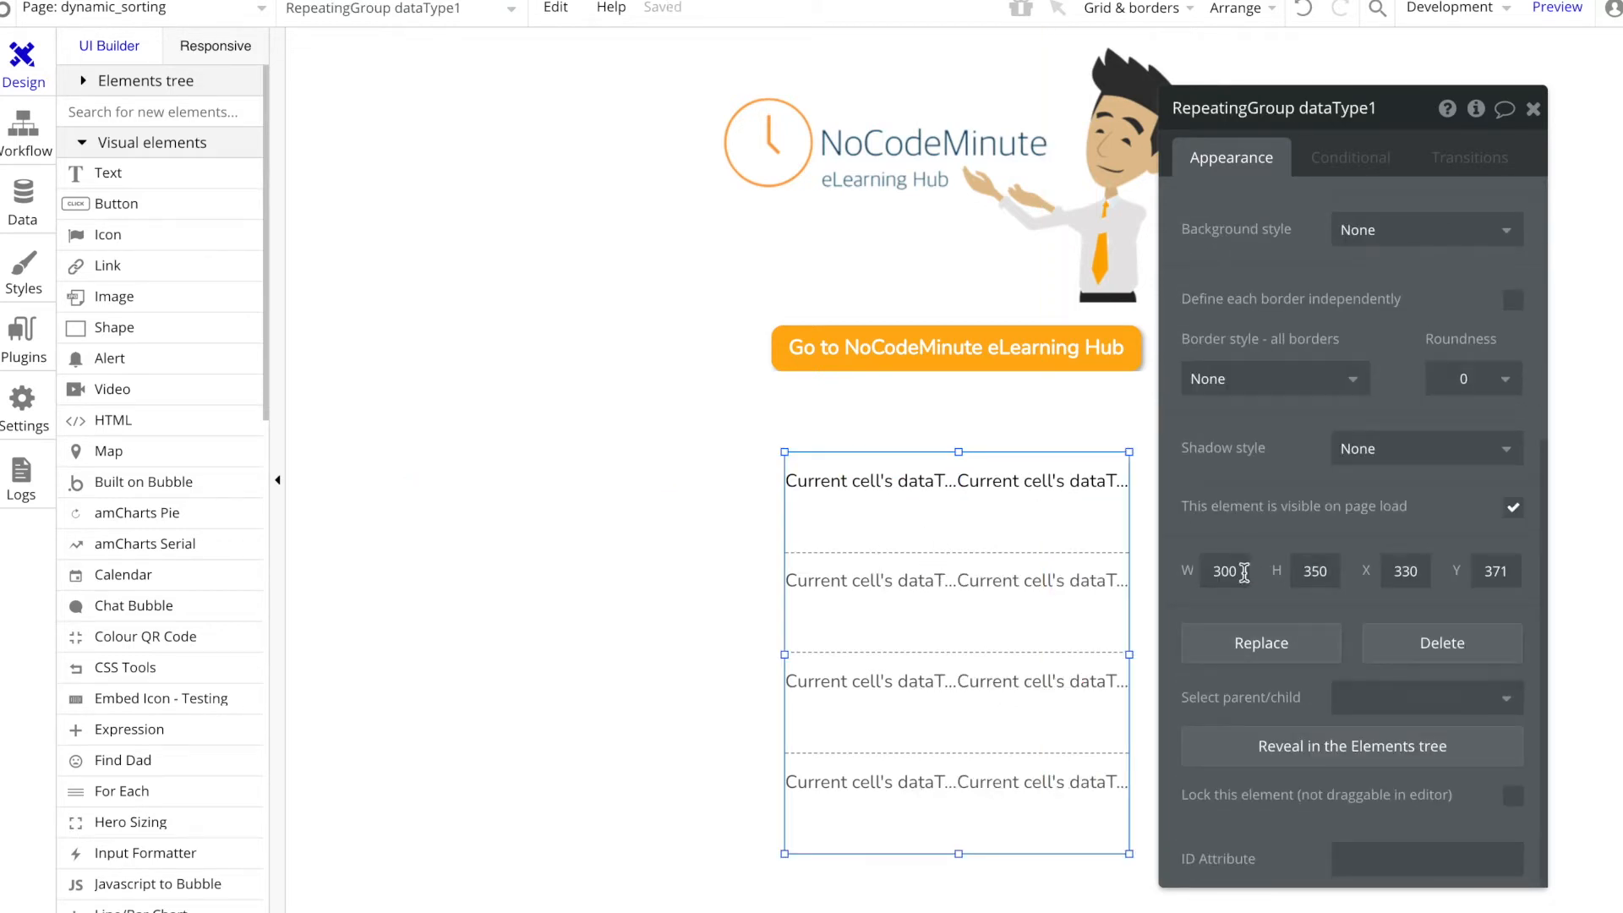
left_click(973, 482)
scroll(1231, 428, "up", 3)
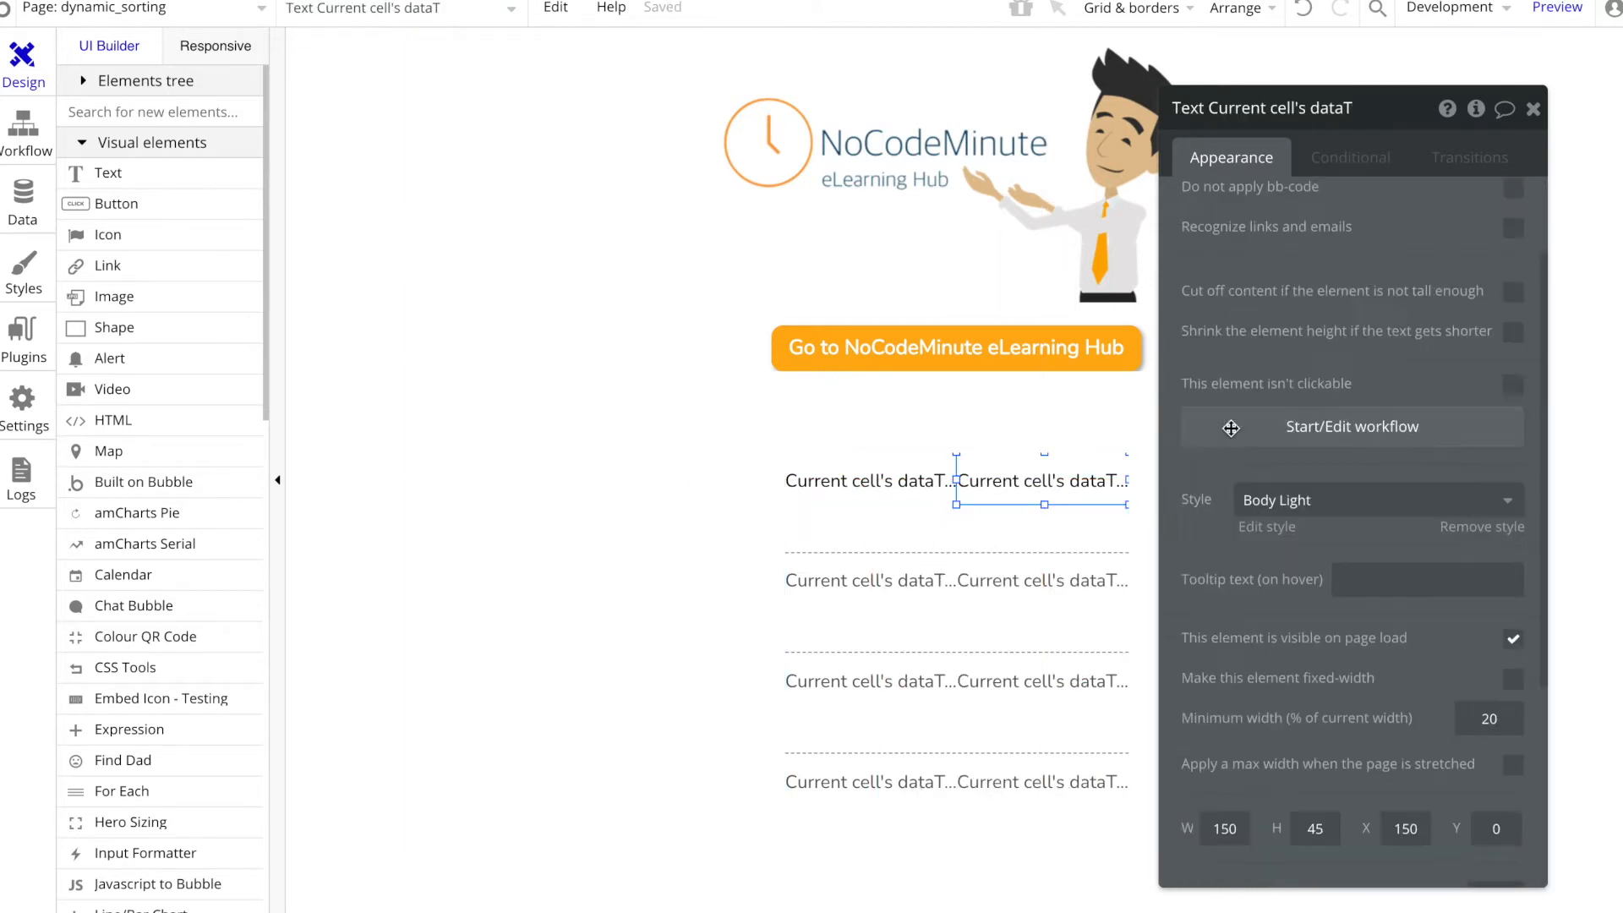
scroll(1231, 428, "up", 2)
left_click(1407, 213)
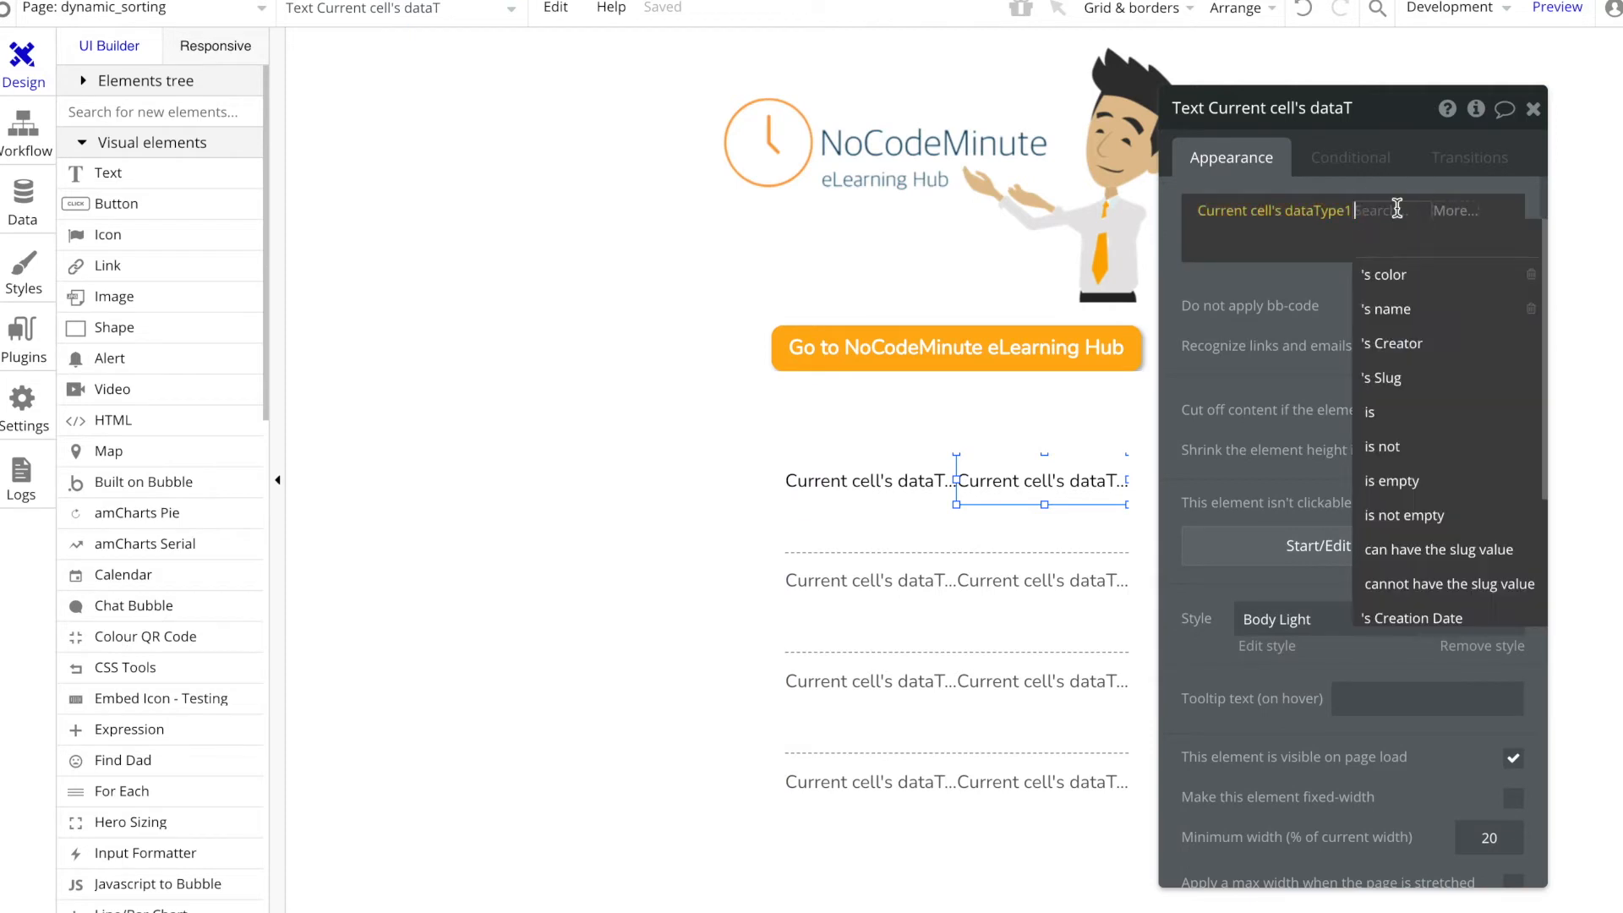
left_click(1403, 273)
Step: Place a bold copy of the name text, with its style removed, directly above the repeating group's left column
left_click(882, 473)
left_click_drag(881, 473, 887, 438)
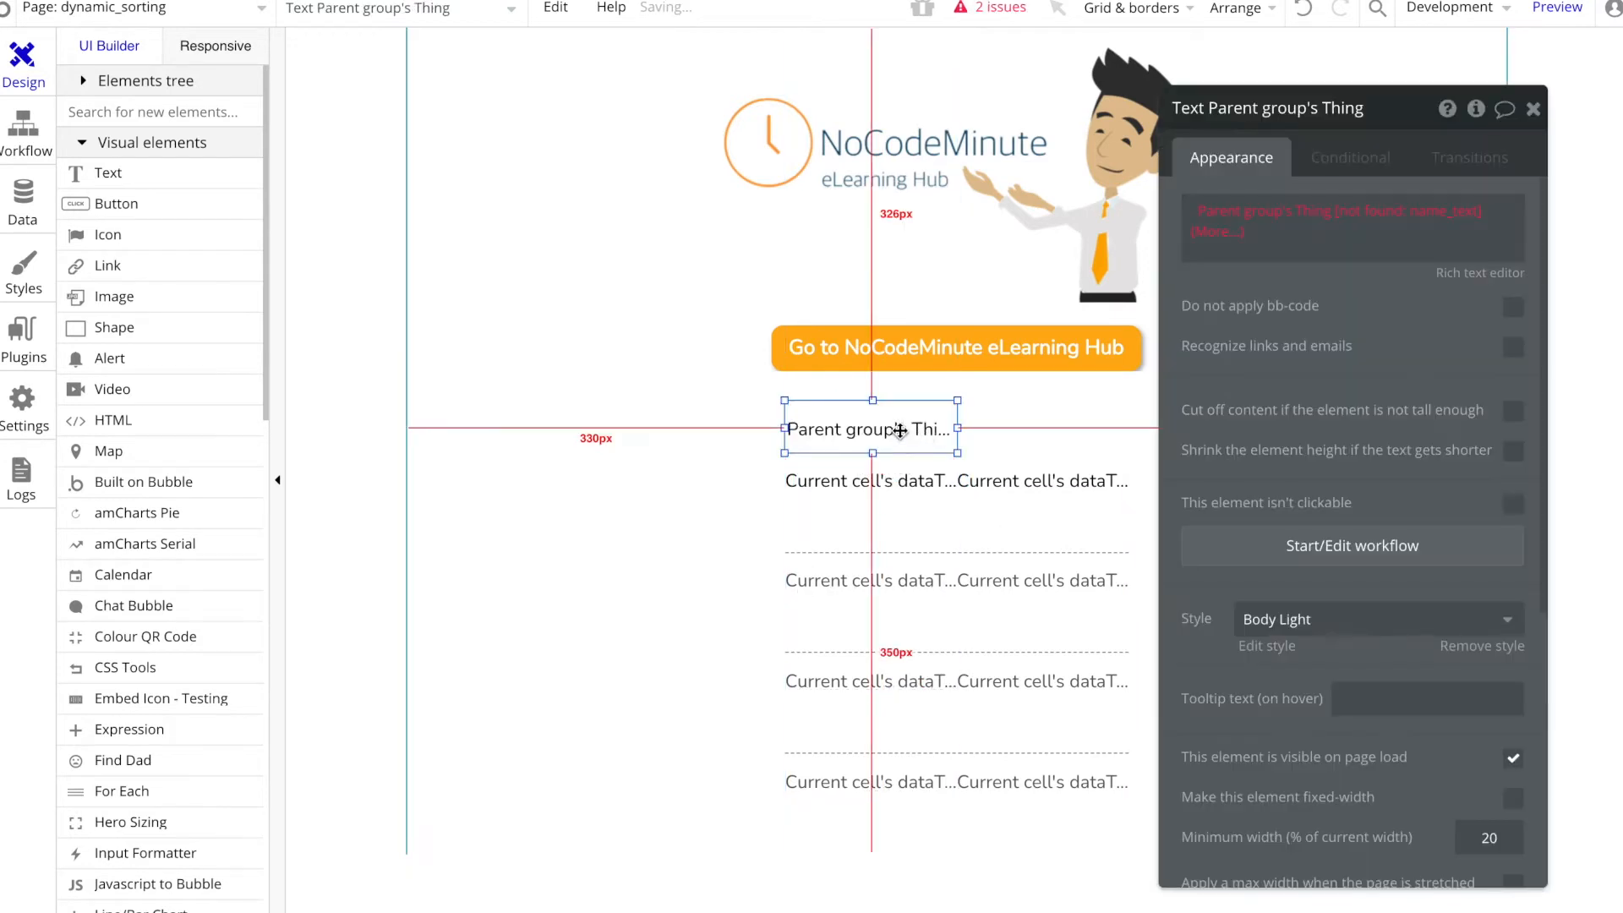
left_click(1471, 645)
left_click(1198, 734)
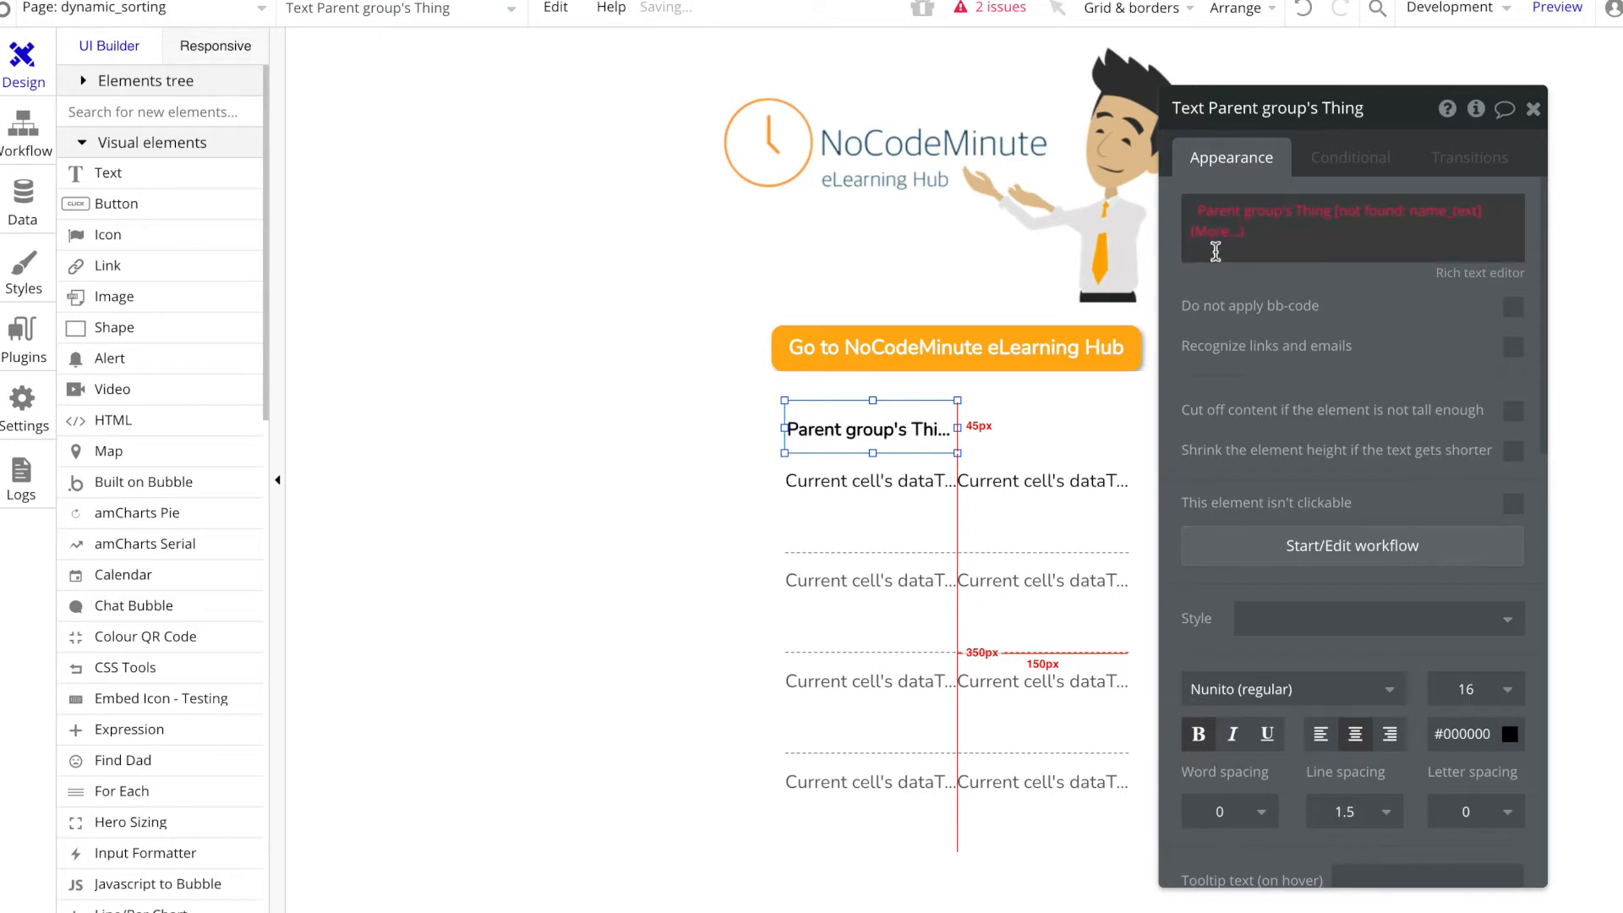
Step: Replace the dynamic expression in the heading text above the left column with "Fruit"
right_click(1231, 224)
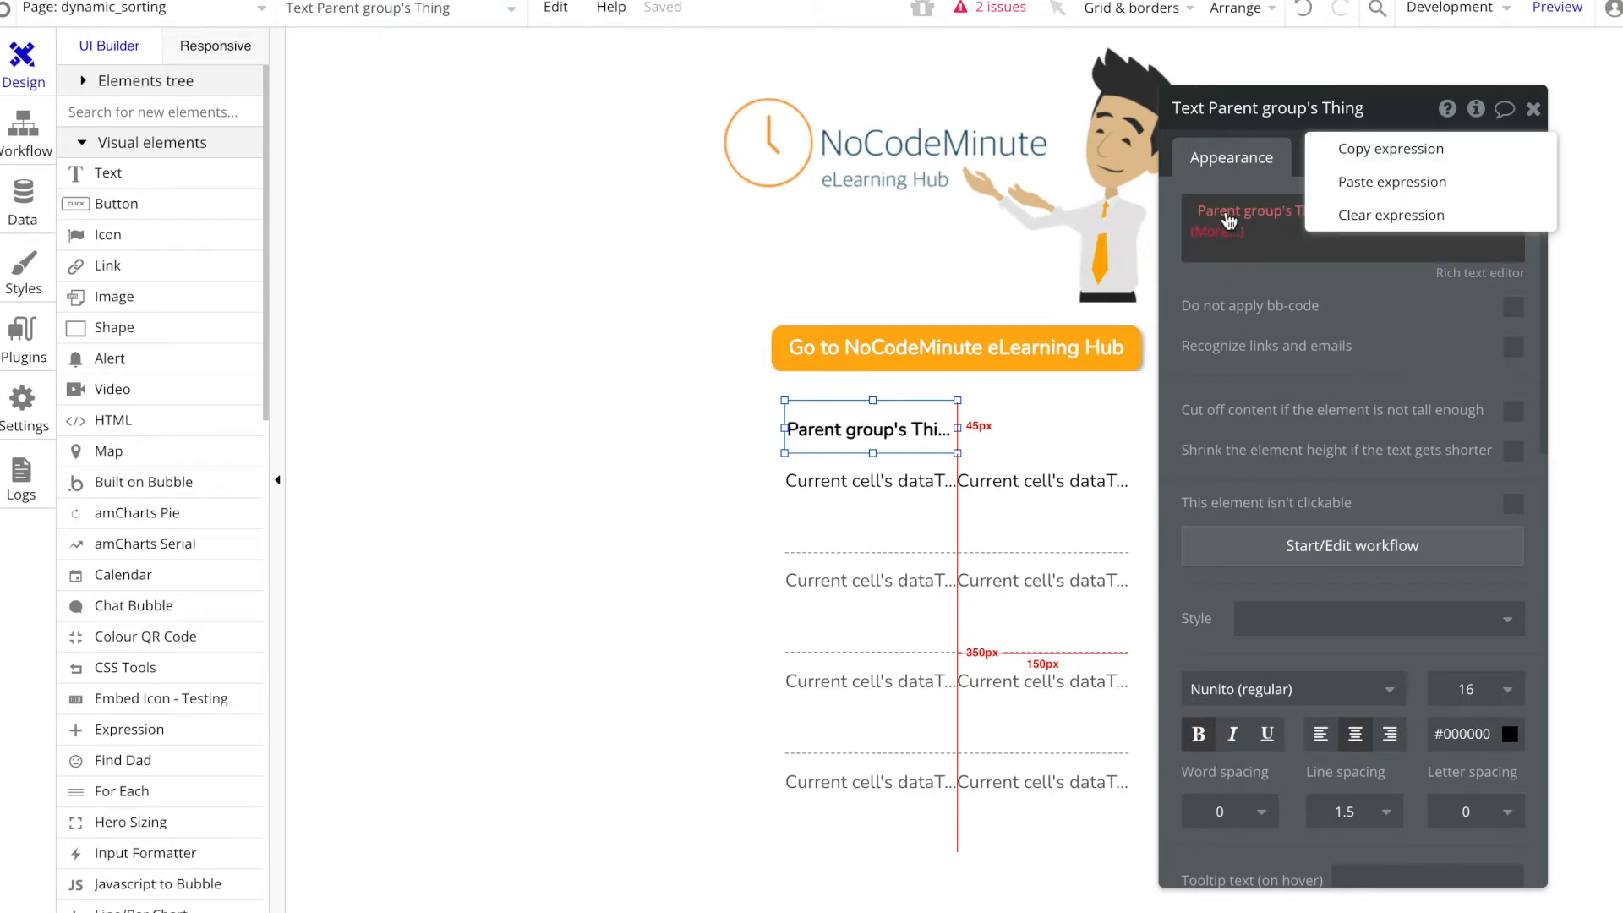
left_click(1350, 221)
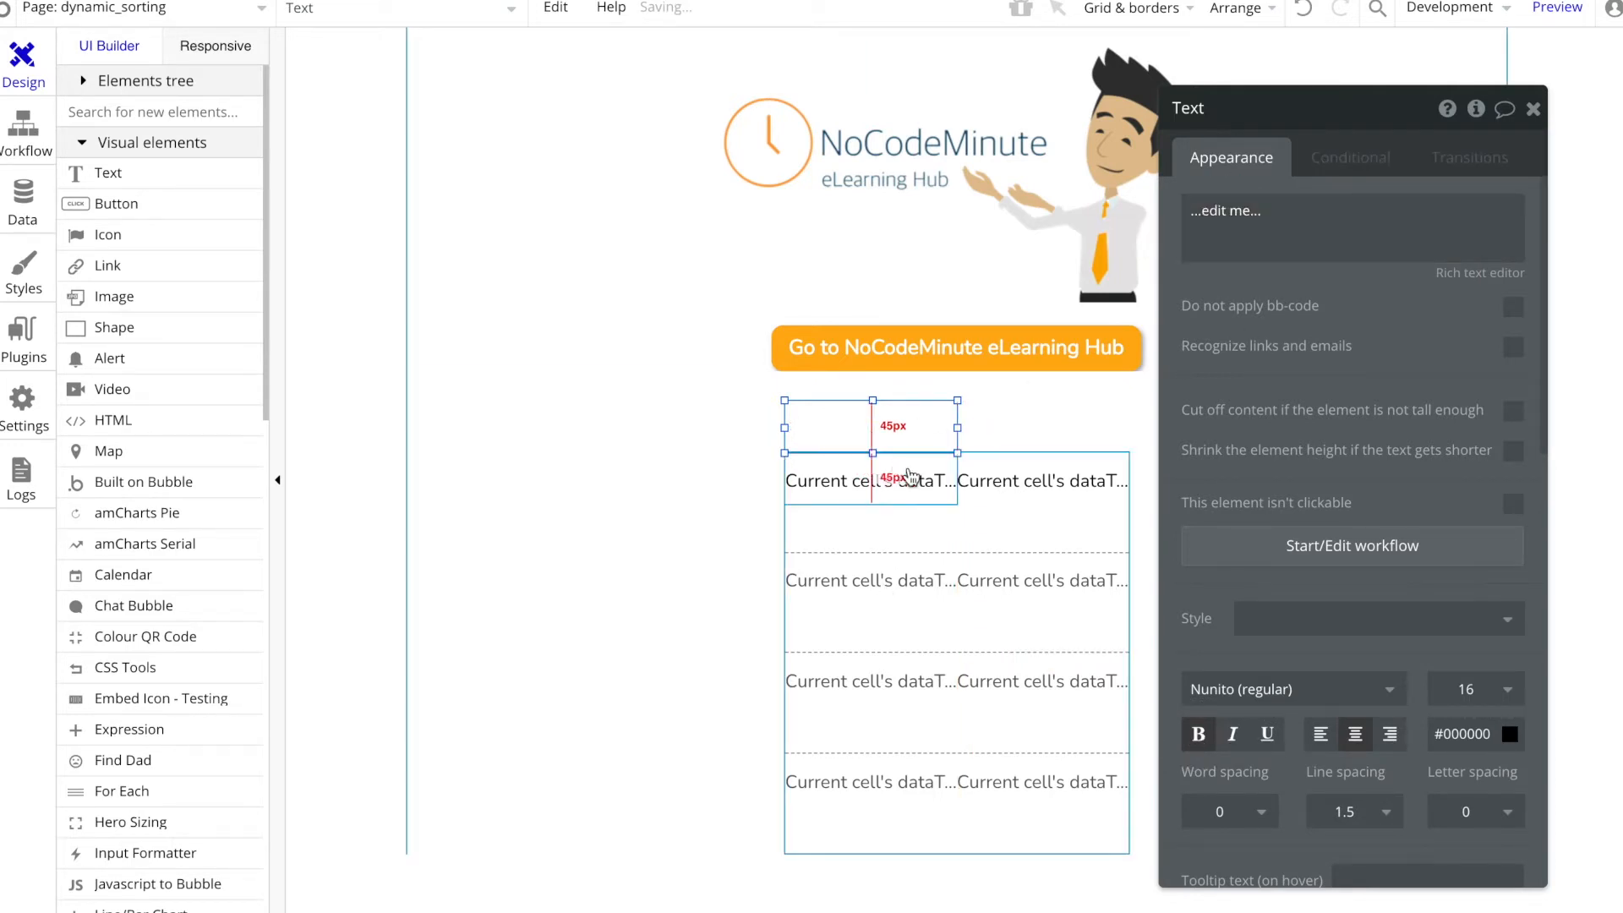
left_click(1226, 213)
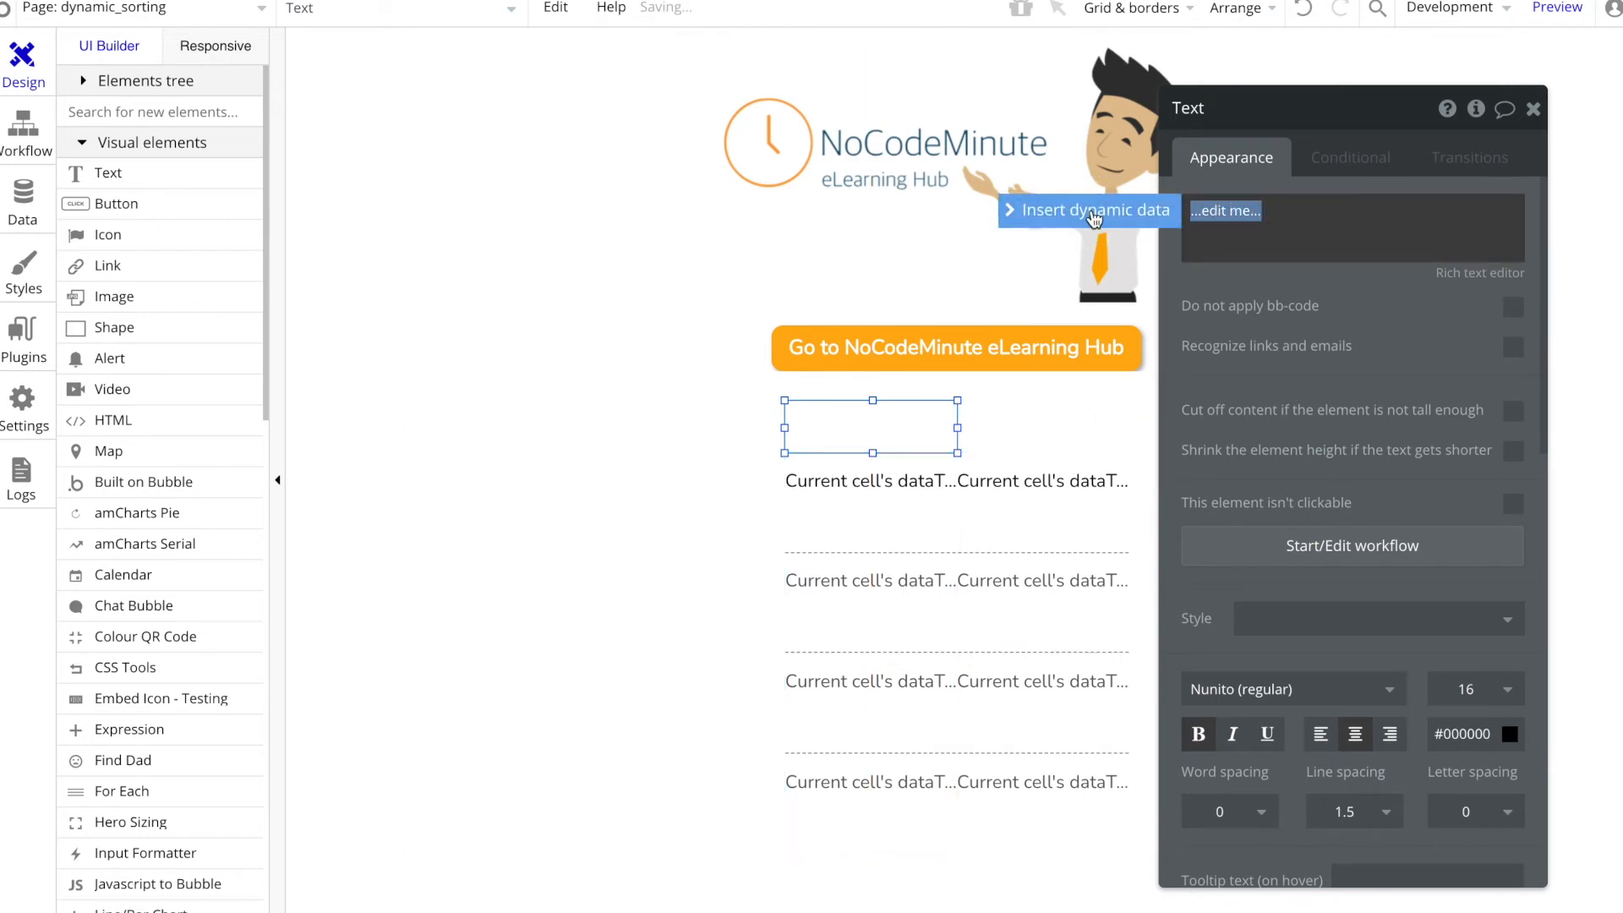
left_click(1094, 218)
right_click(1340, 211)
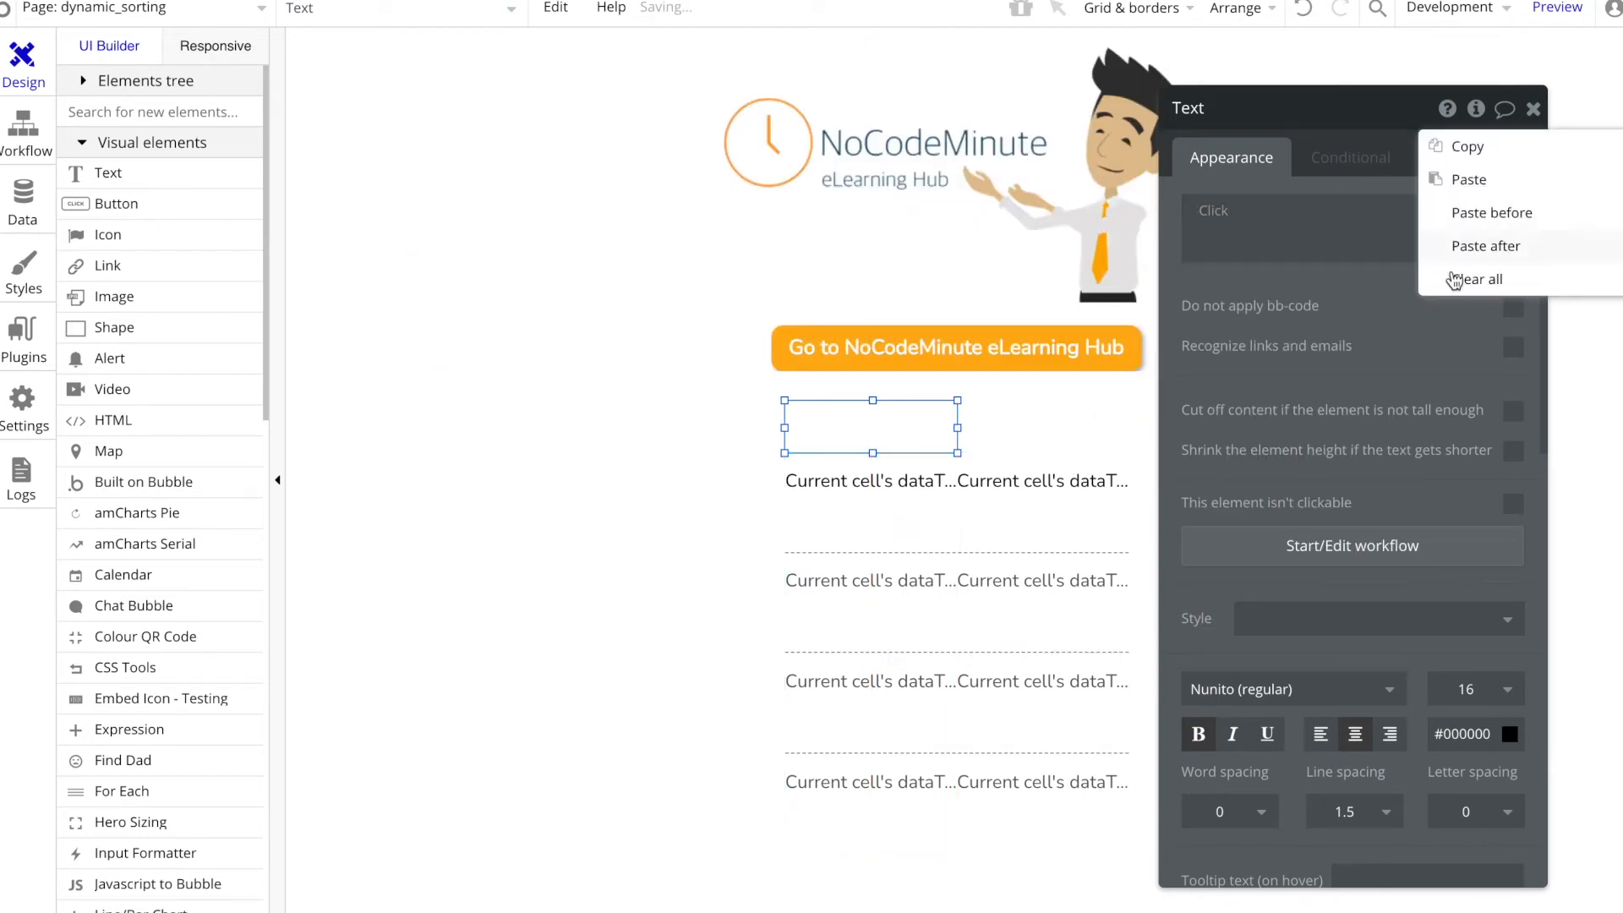
left_click(1457, 290)
left_click(1283, 226)
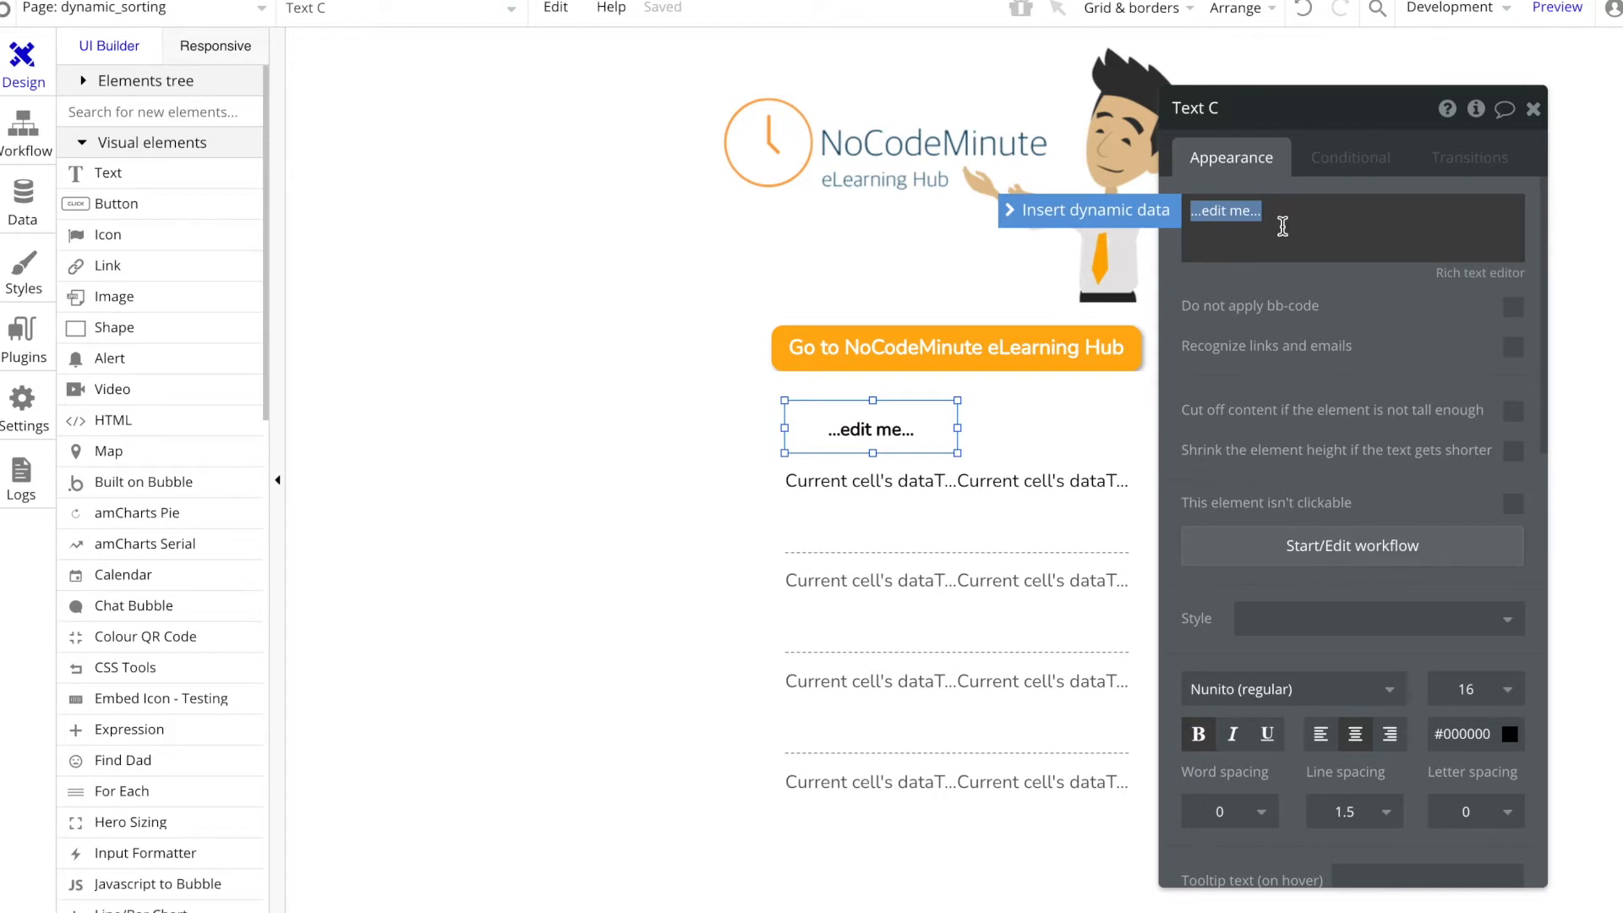
type("Fruit")
left_click(880, 417)
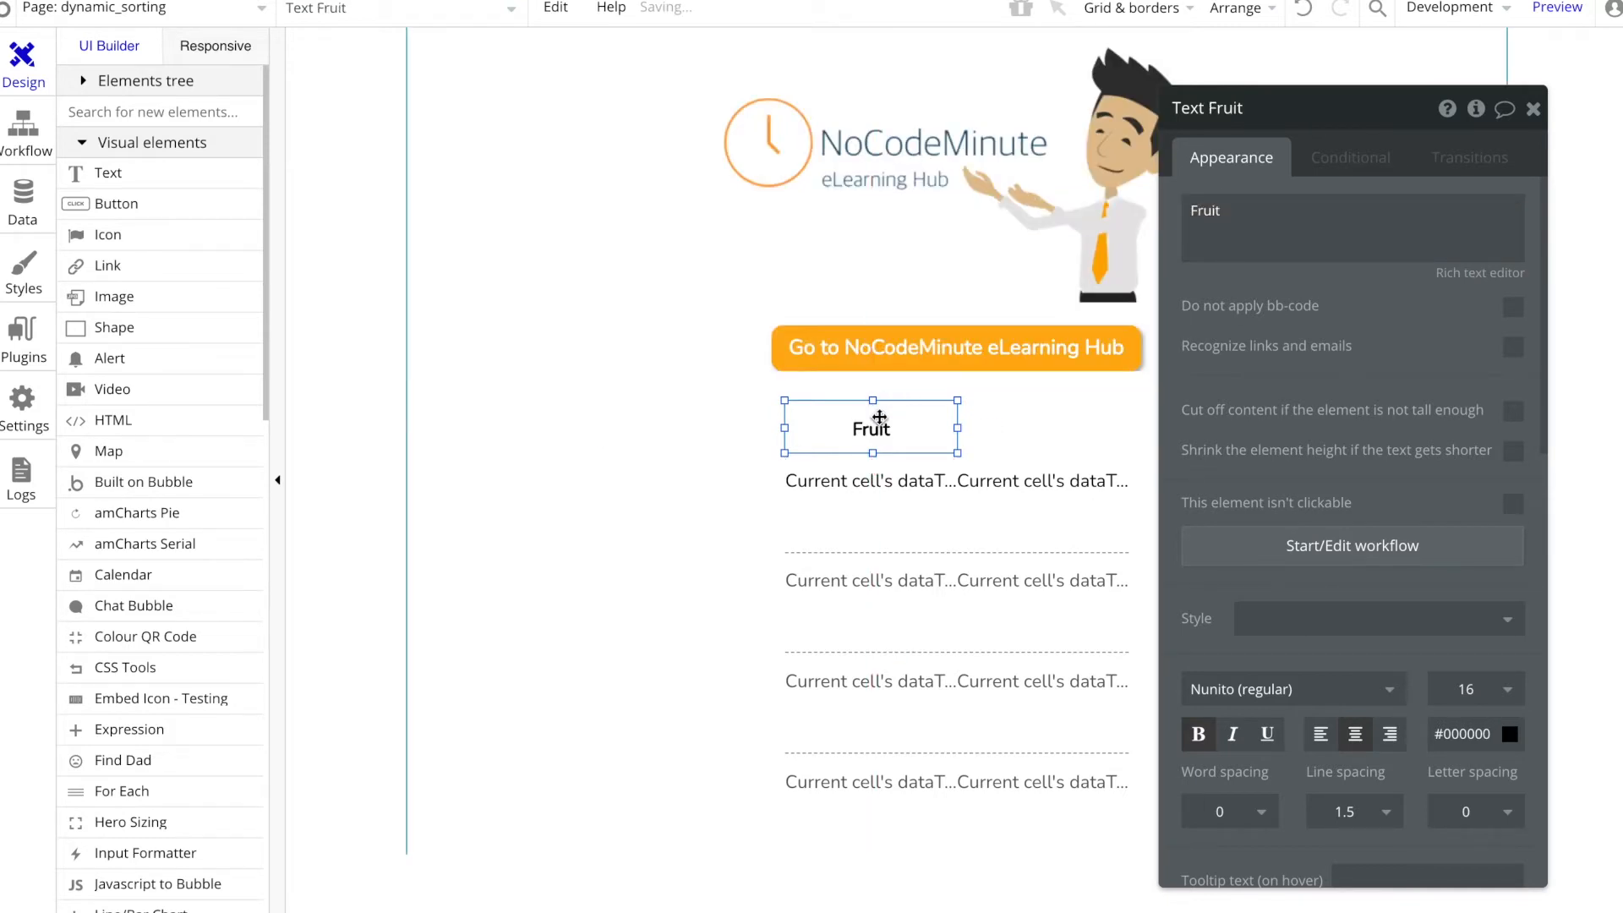
Step: Place a copy of the Fruit heading above the repeating group's right column and change its text to "Color"
key("ctrl+d")
left_click_drag(931, 425, 1089, 415)
left_click(1329, 220)
key("ctrl+a")
type("C")
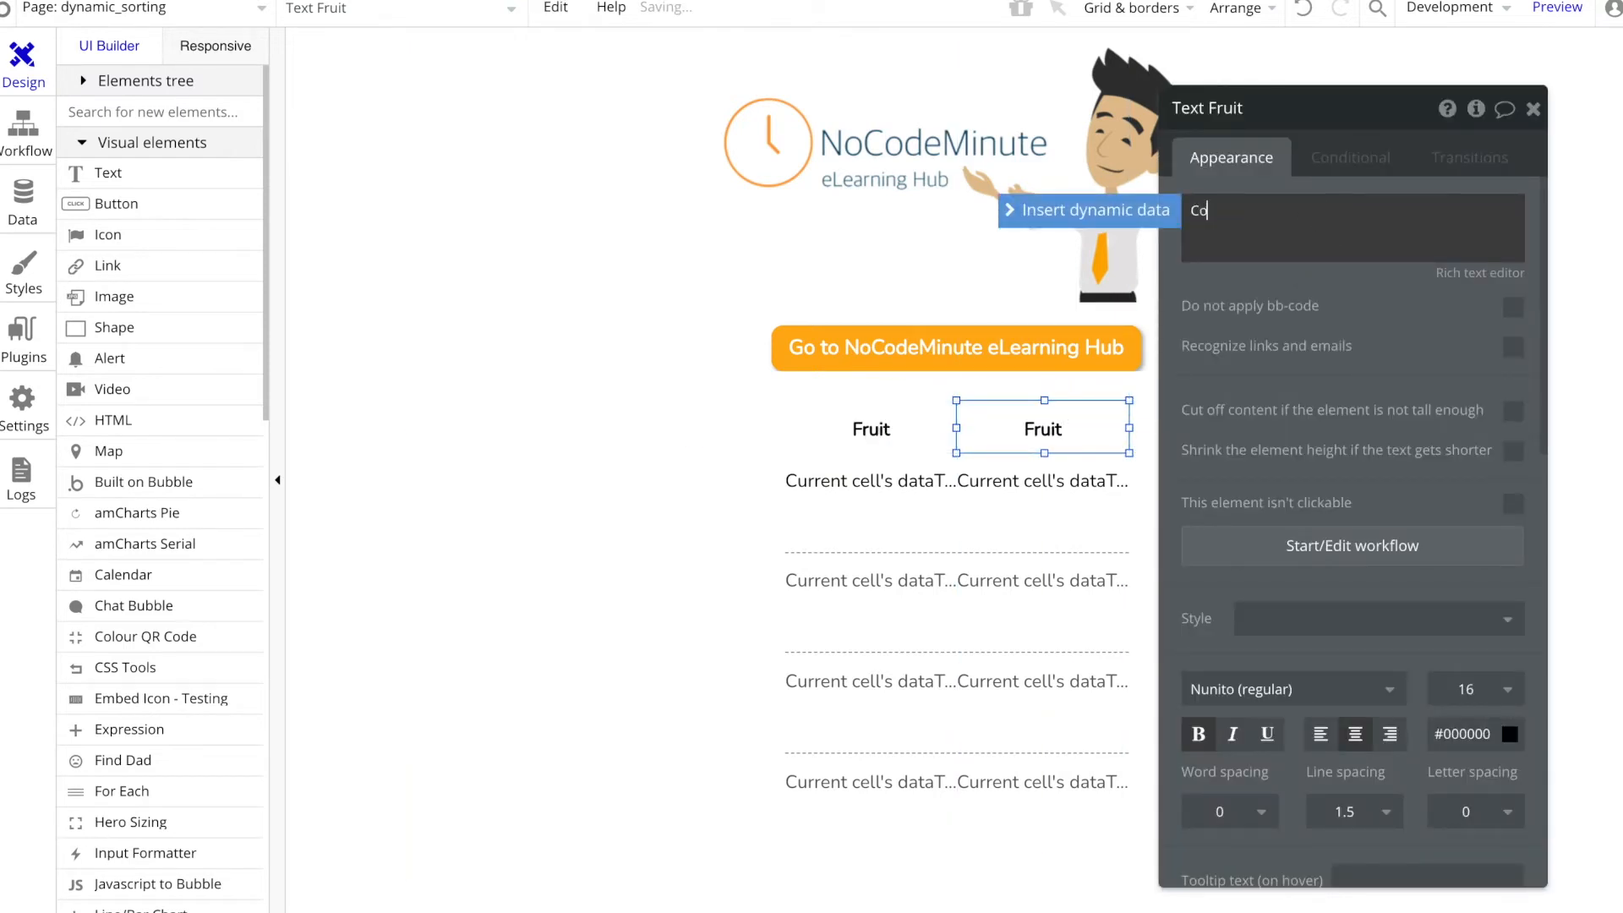
left_click(1296, 279)
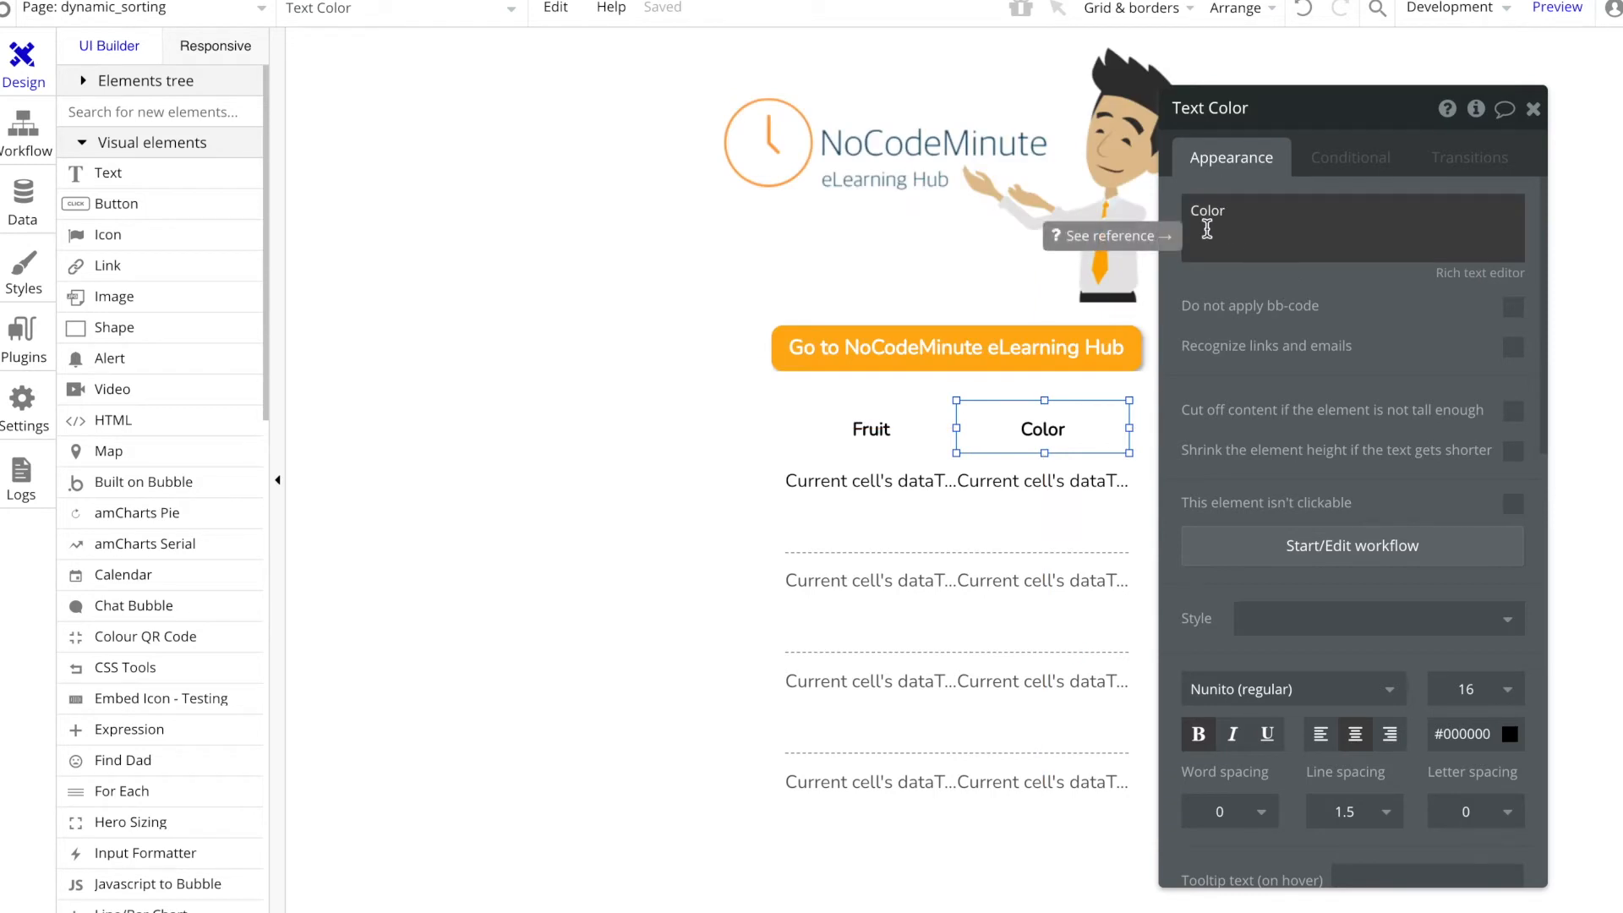
Step: Refresh the page preview to check the heading positions, and group the Fruit and Color headings in the editor
key("ctrl+Tab")
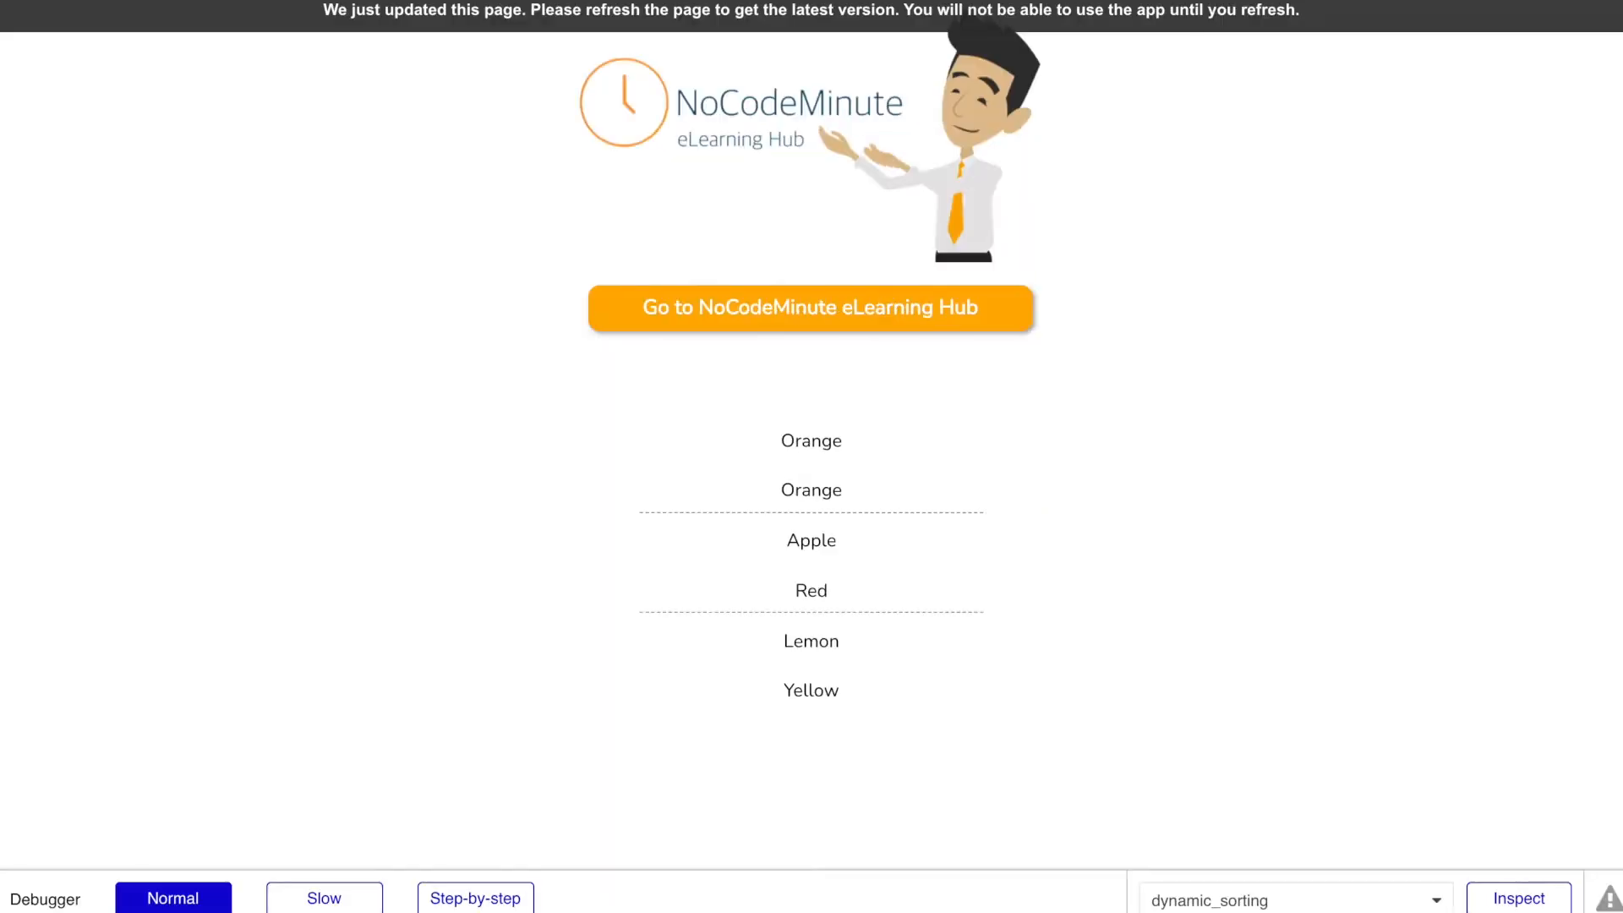
left_click(471, 17)
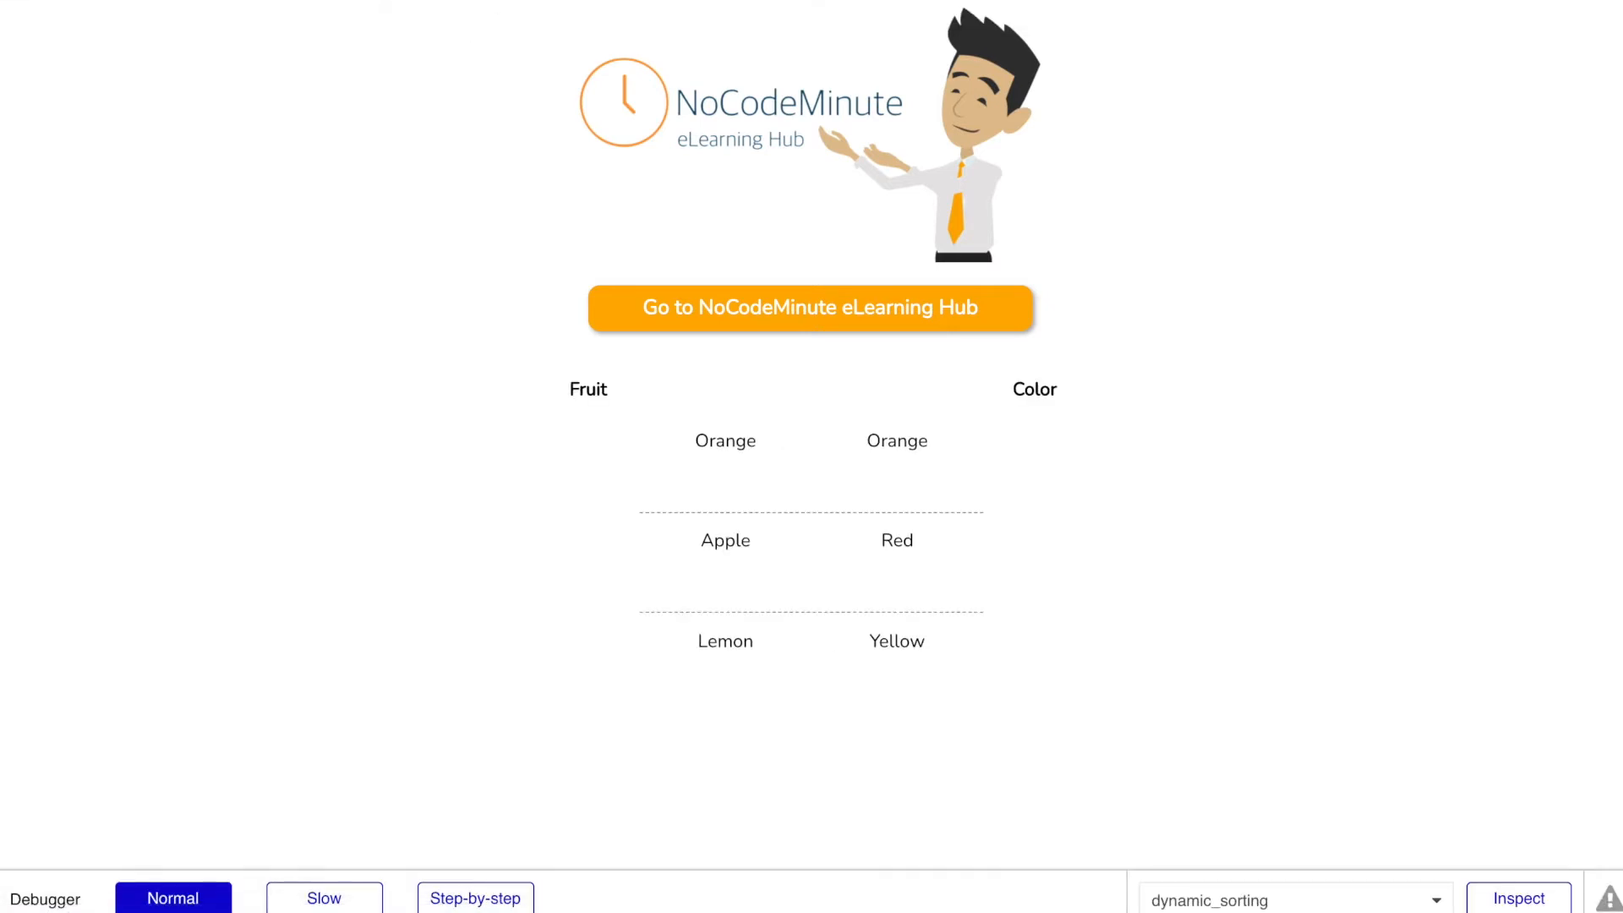
key("ctrl+Tab")
left_click(871, 433, "shift")
right_click(873, 435)
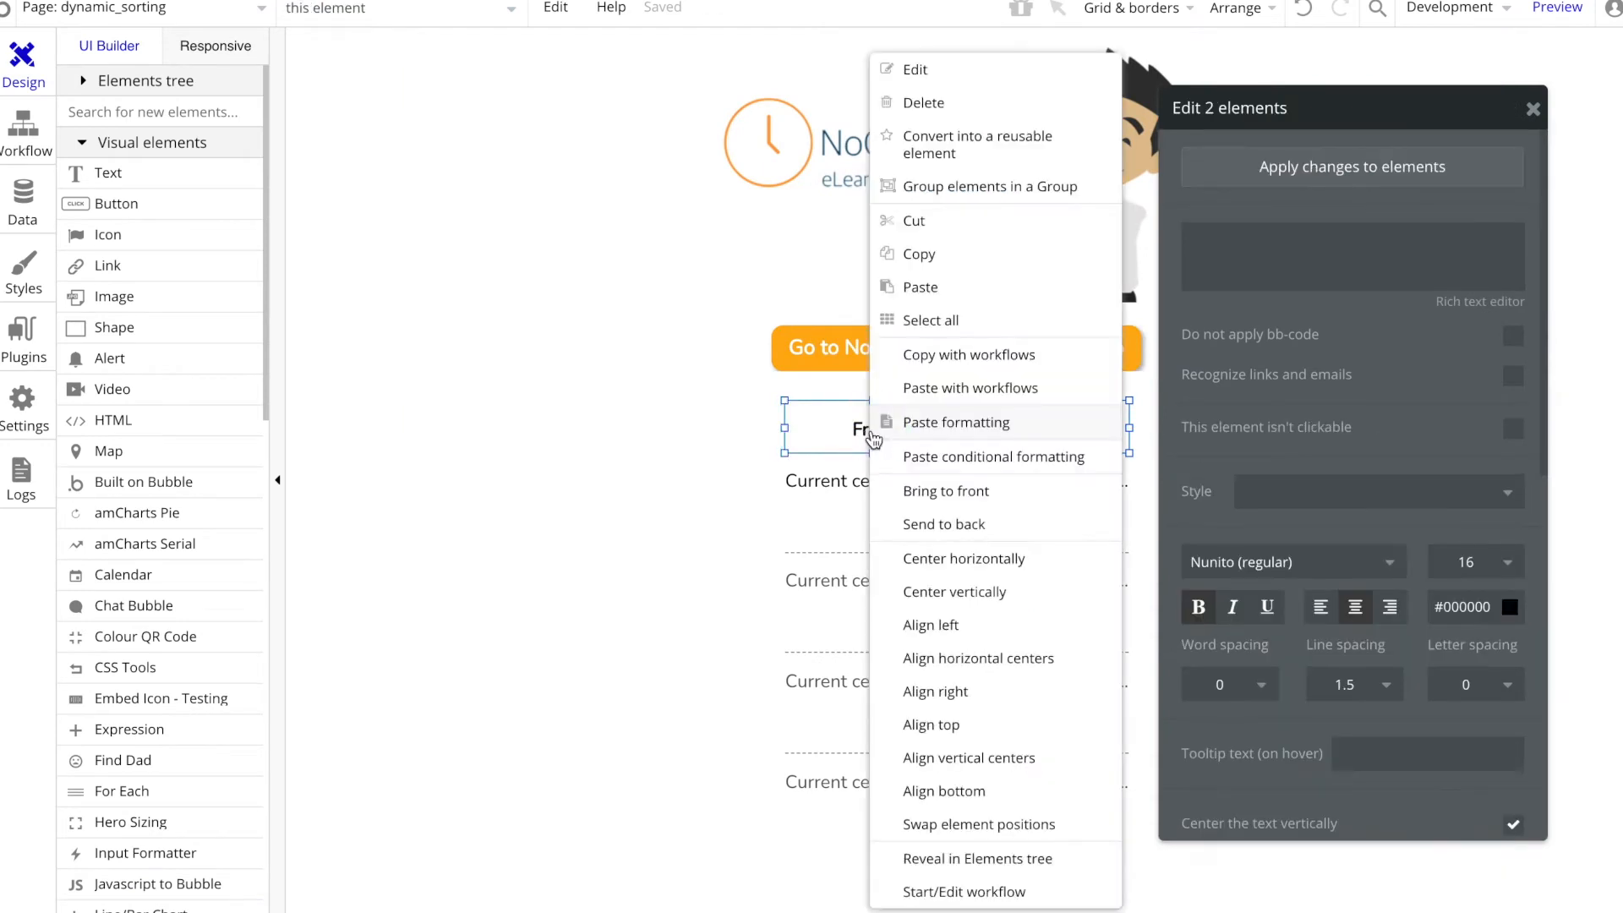
left_click(991, 185)
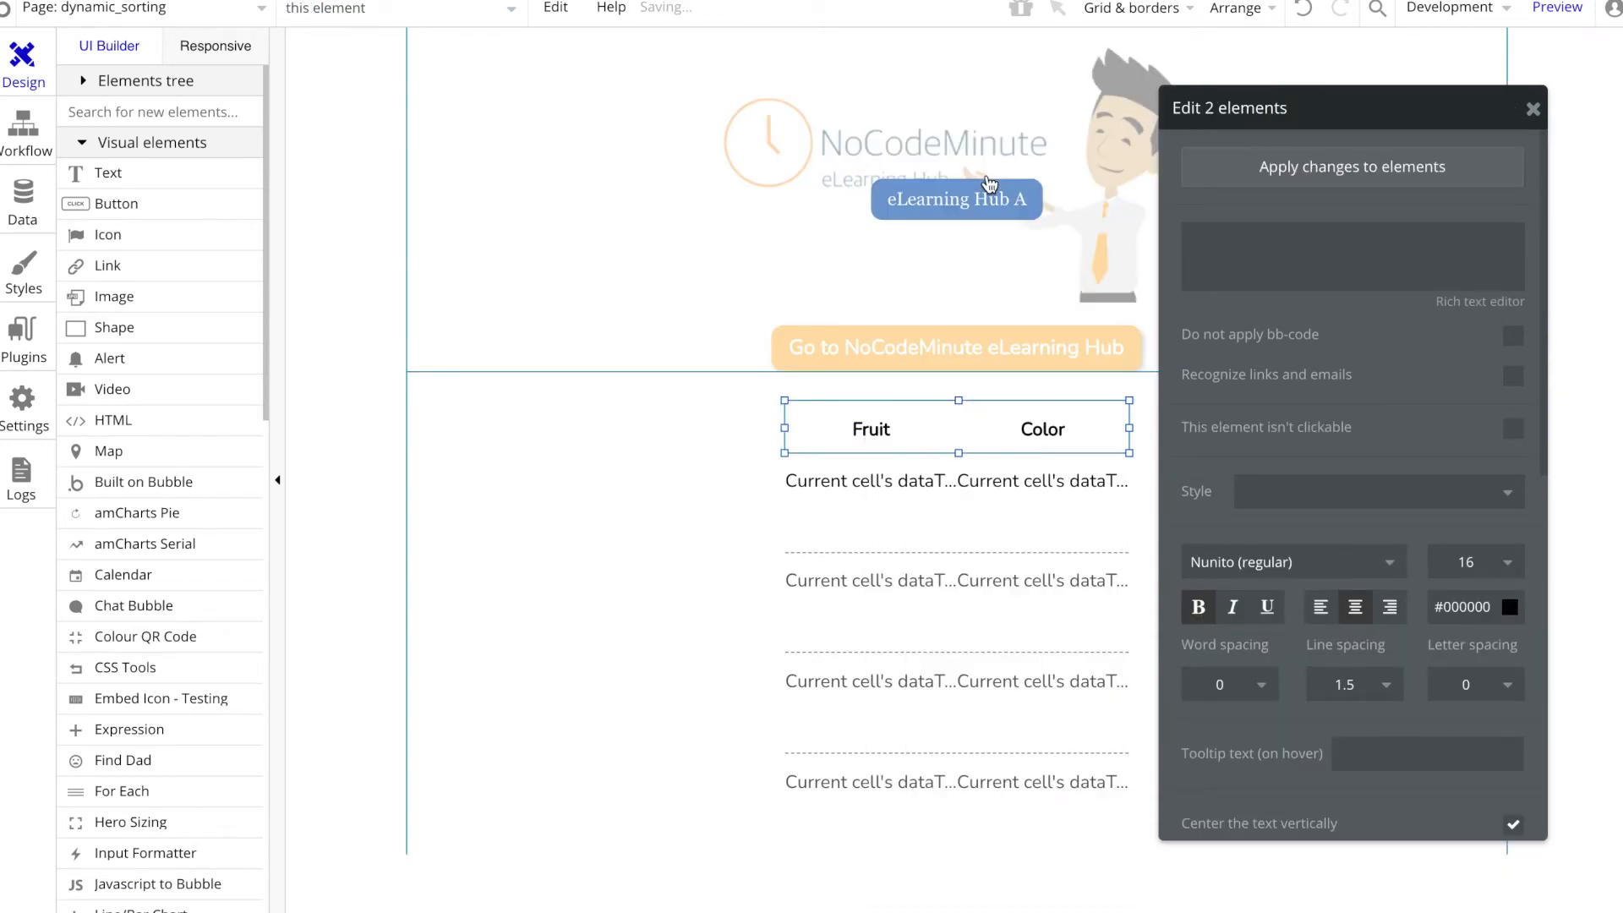
Step: Refresh the page preview to check how the grouped headings line up with the fruit and color columns
left_click(1110, 634)
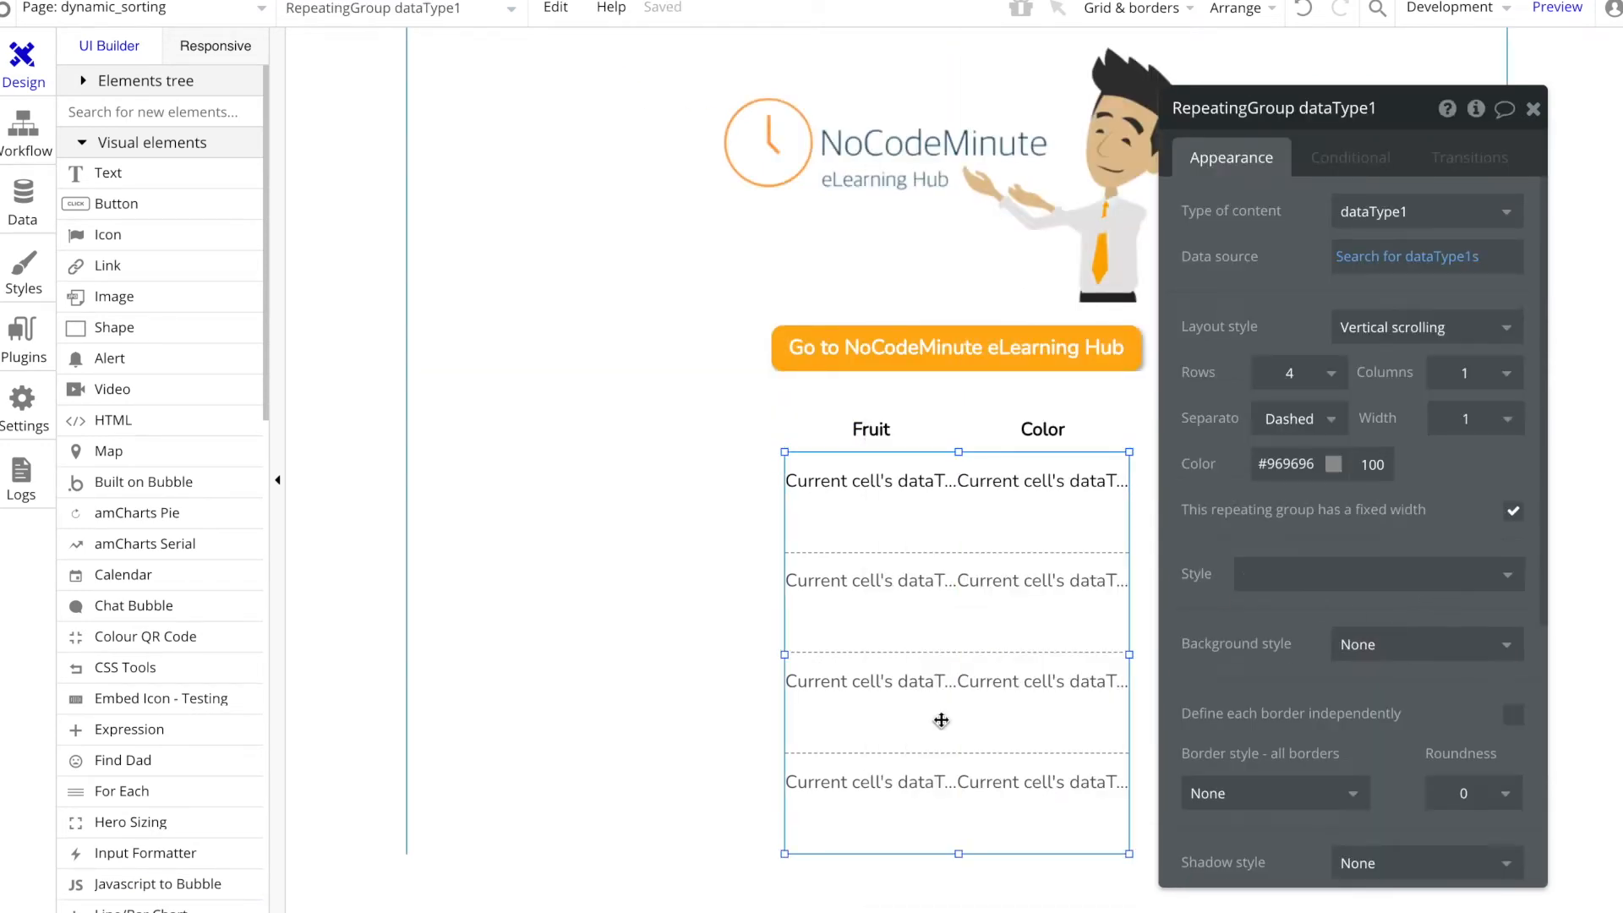
left_click(485, 0)
left_click(485, 11)
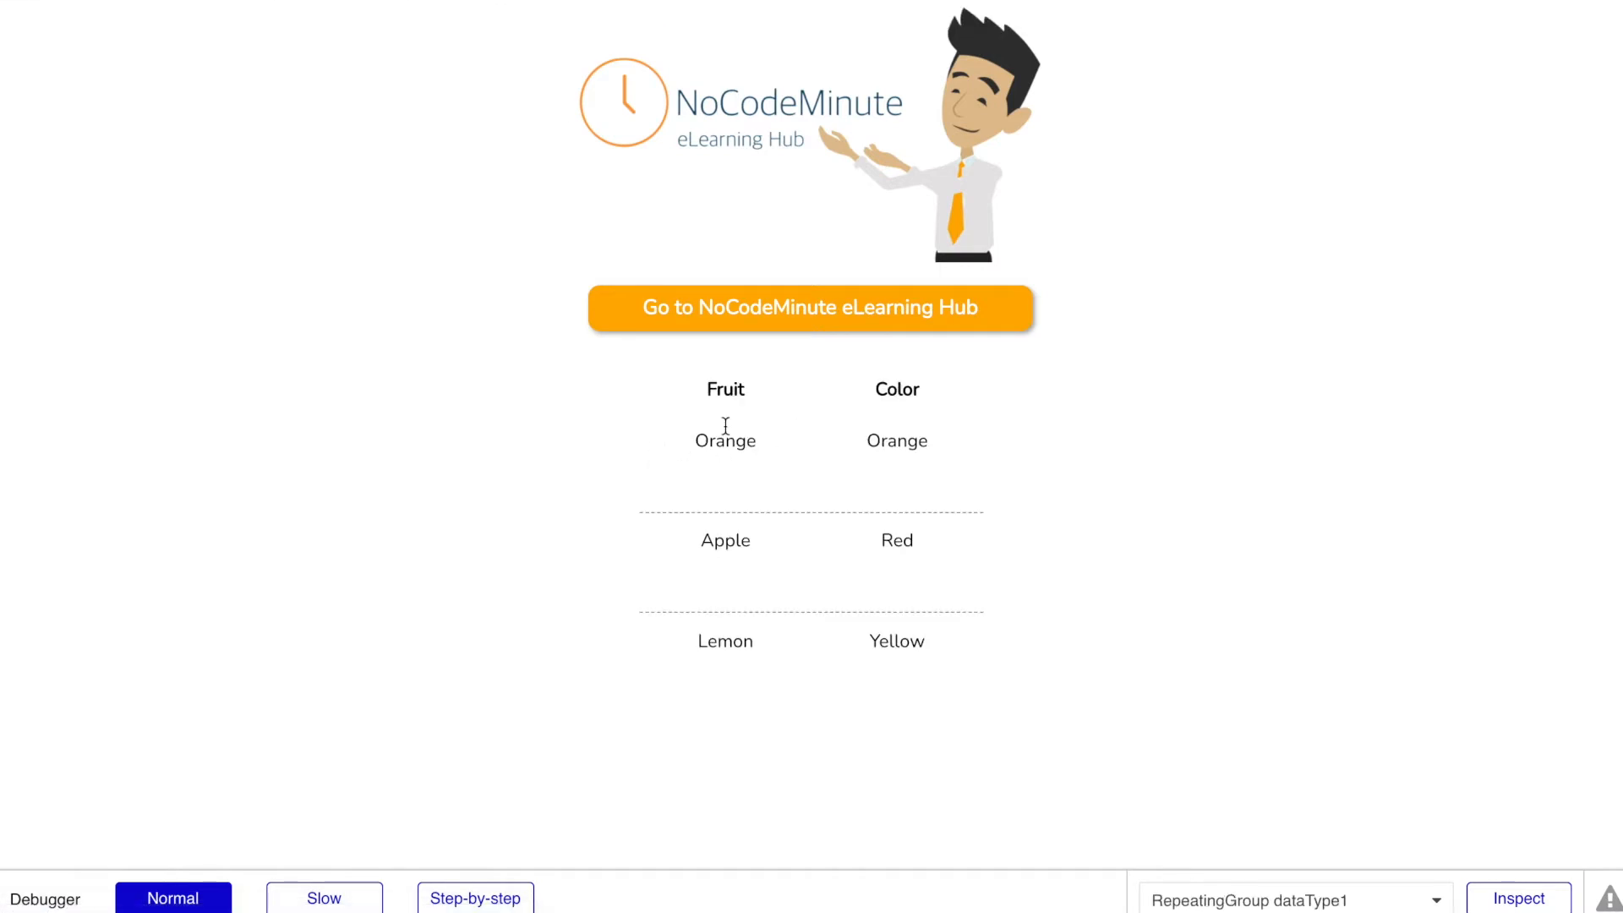
left_click(364, 0)
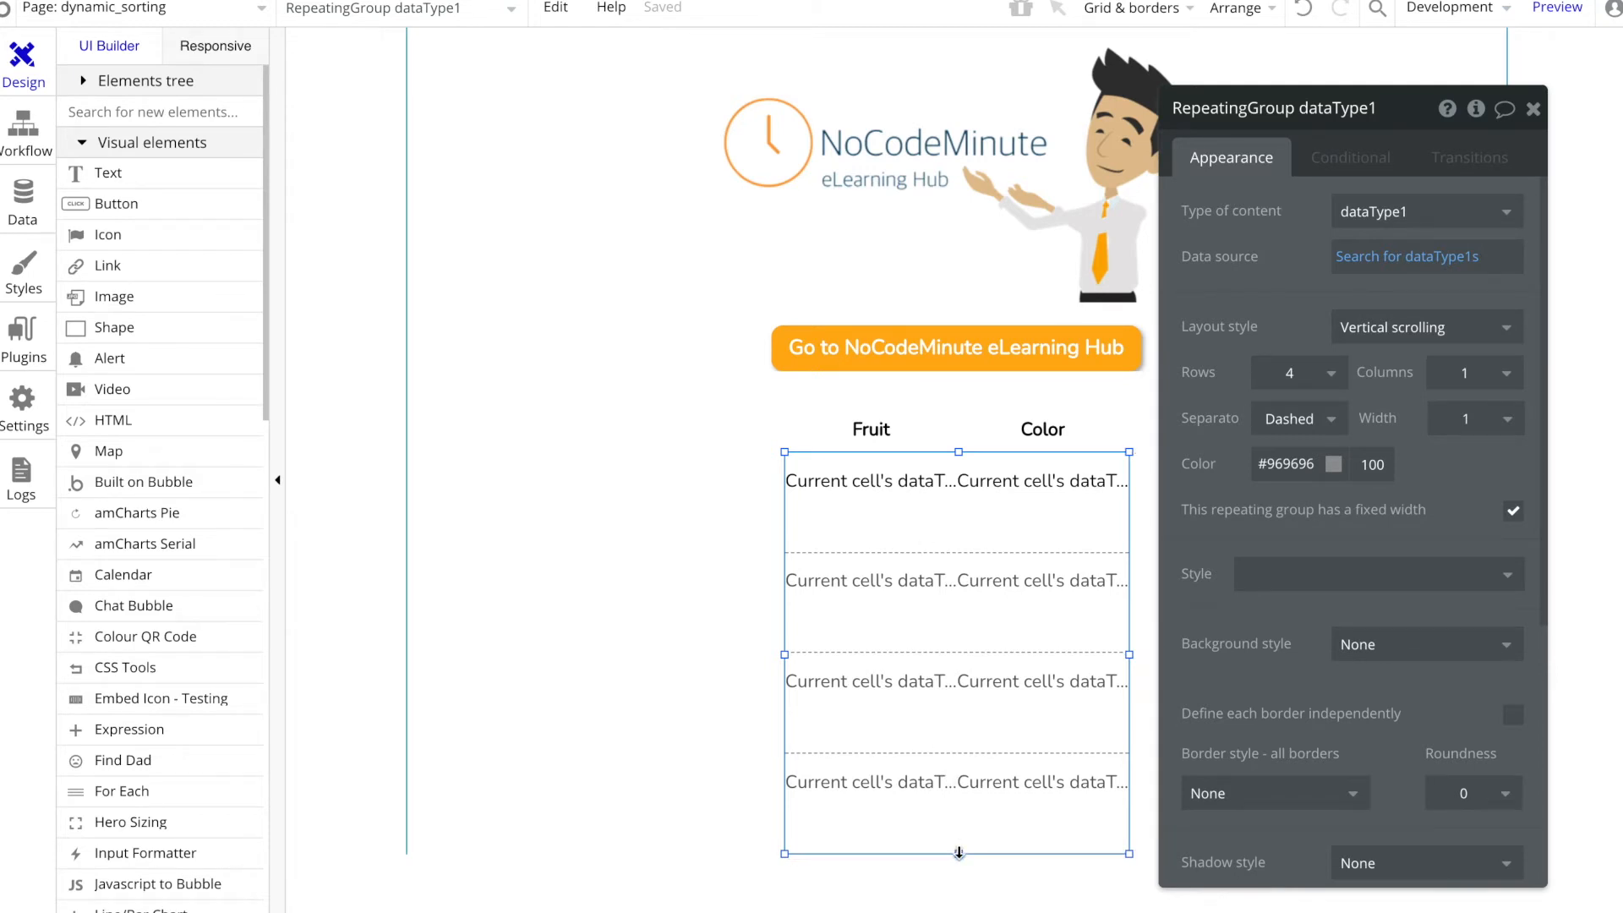
Step: Shorten the repeating group from its lower edge to about 250 px high, keeping four rows
left_click_drag(958, 854, 955, 744)
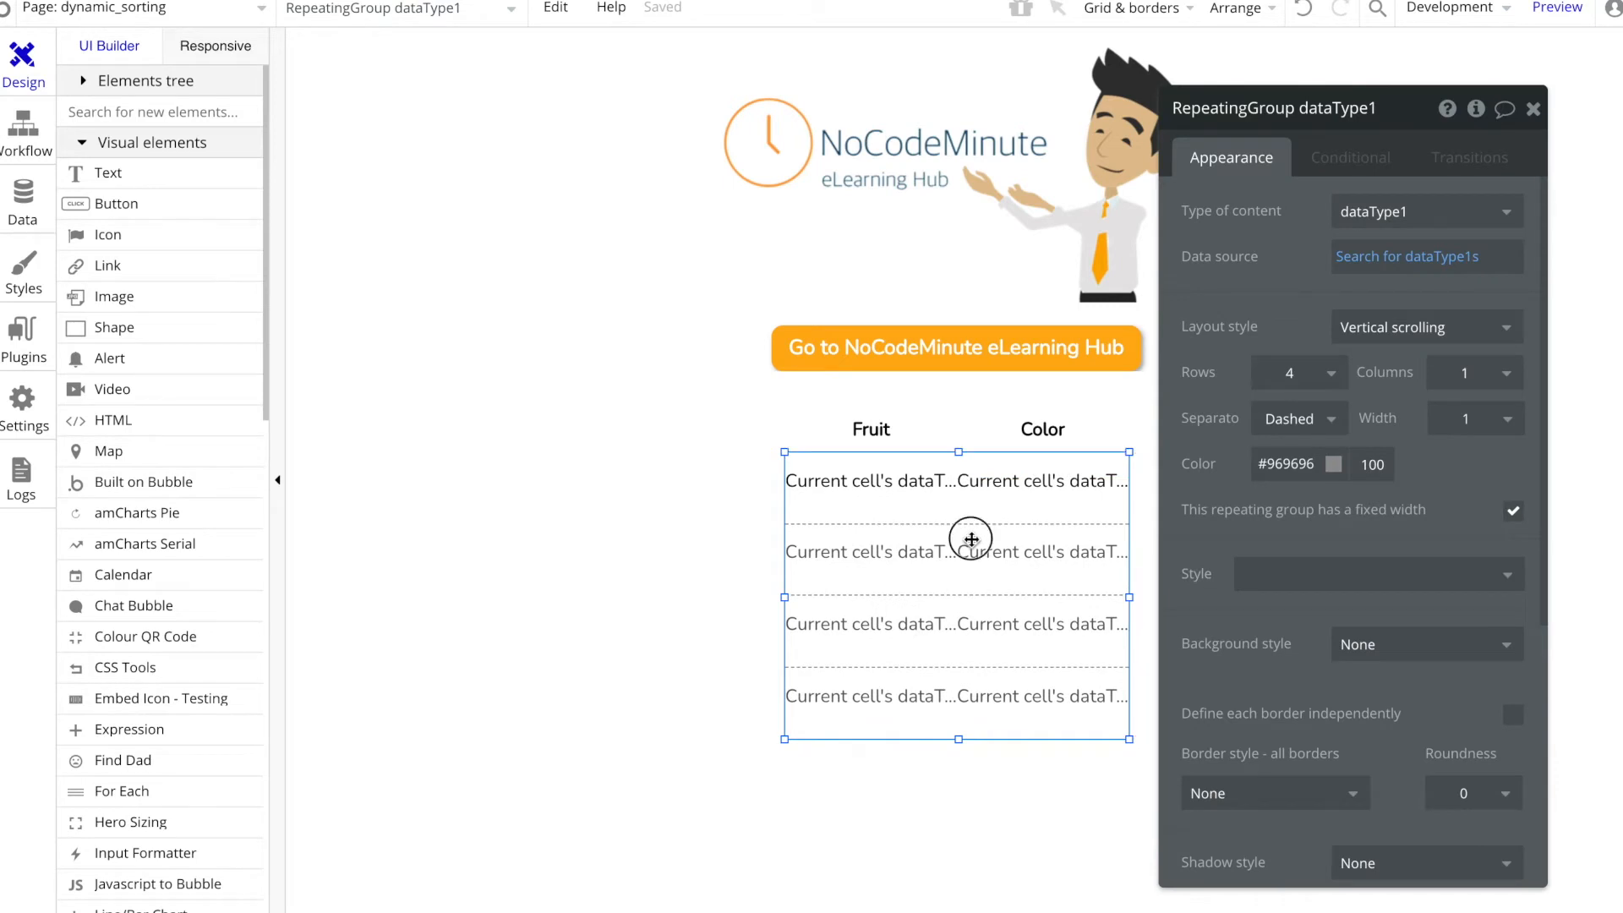
left_click(888, 428)
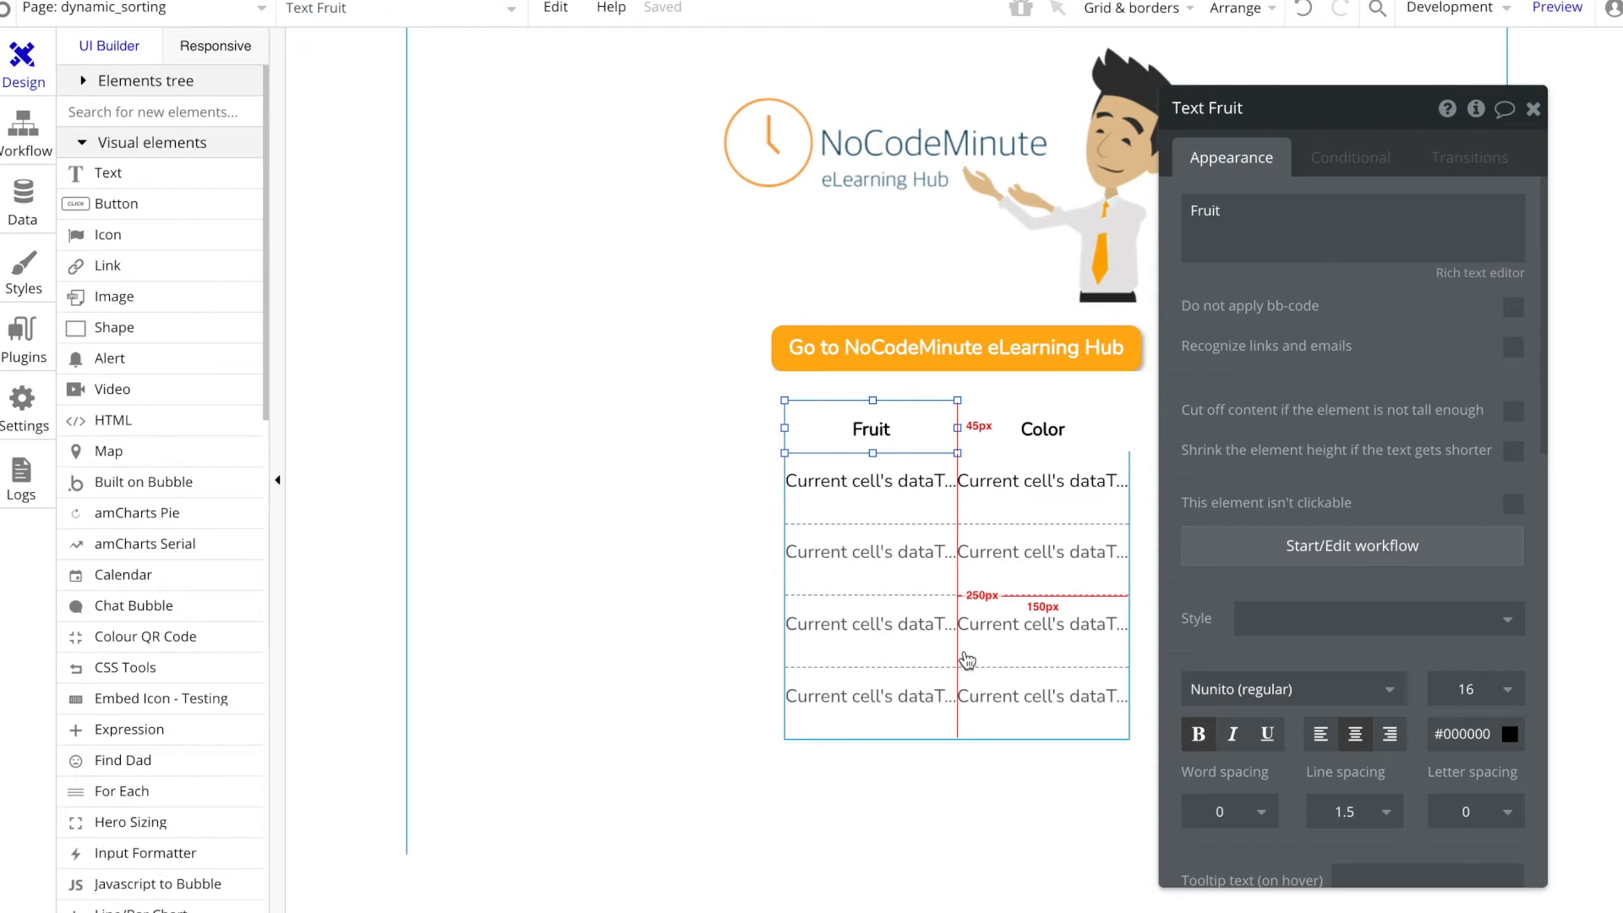
left_click(1045, 427)
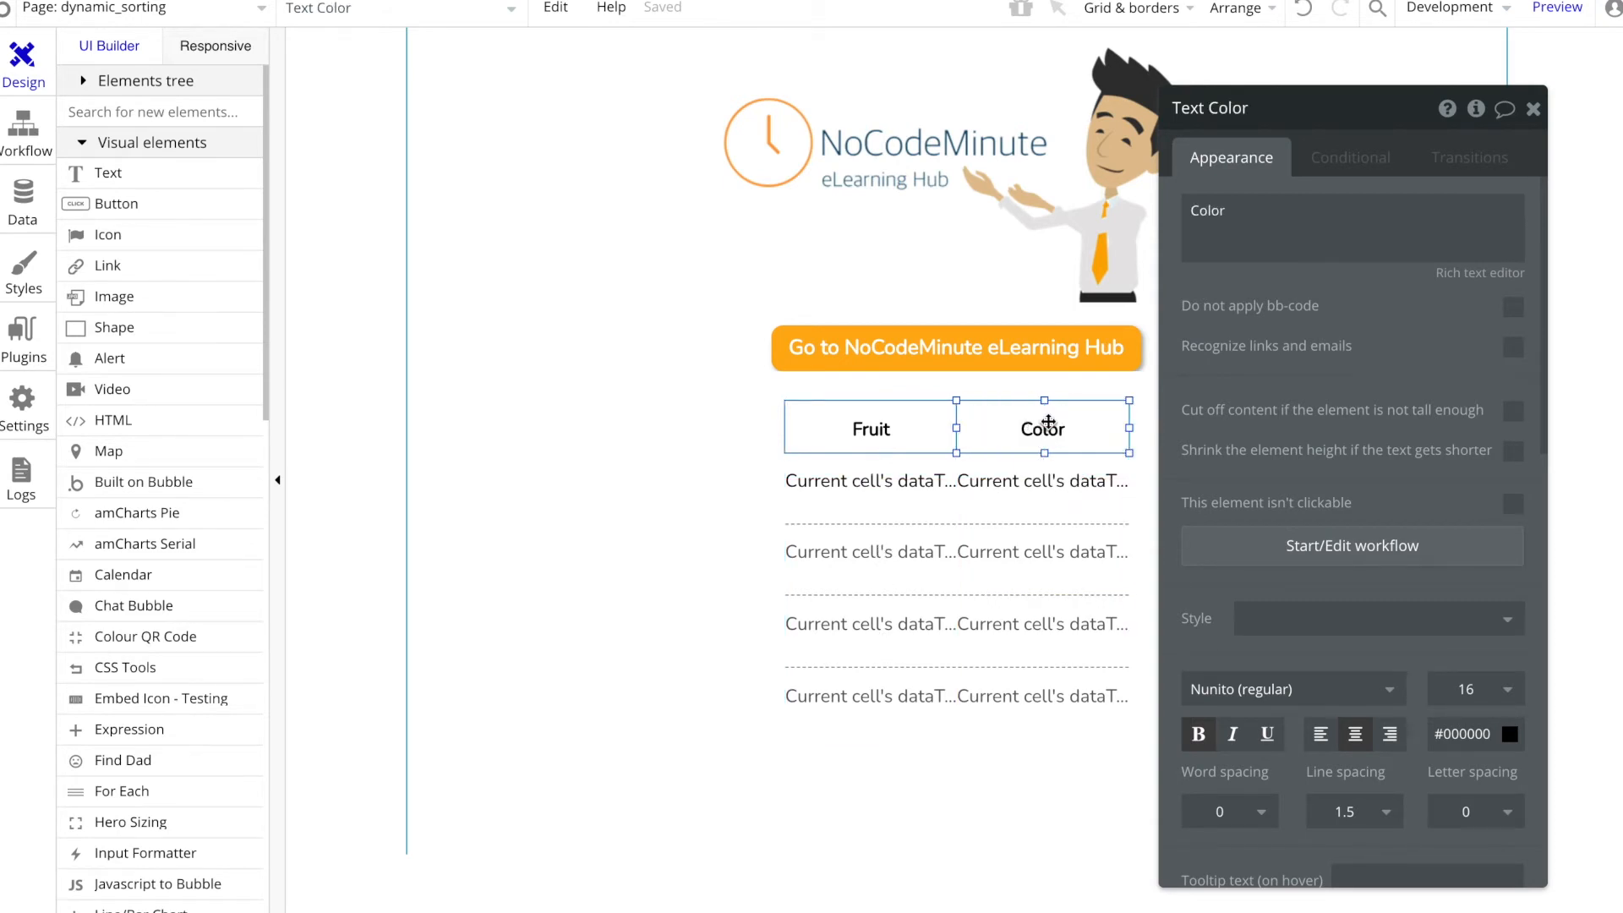
Step: Create a custom state named sortBy of type text on the dynamic_sorting page
left_click(705, 480)
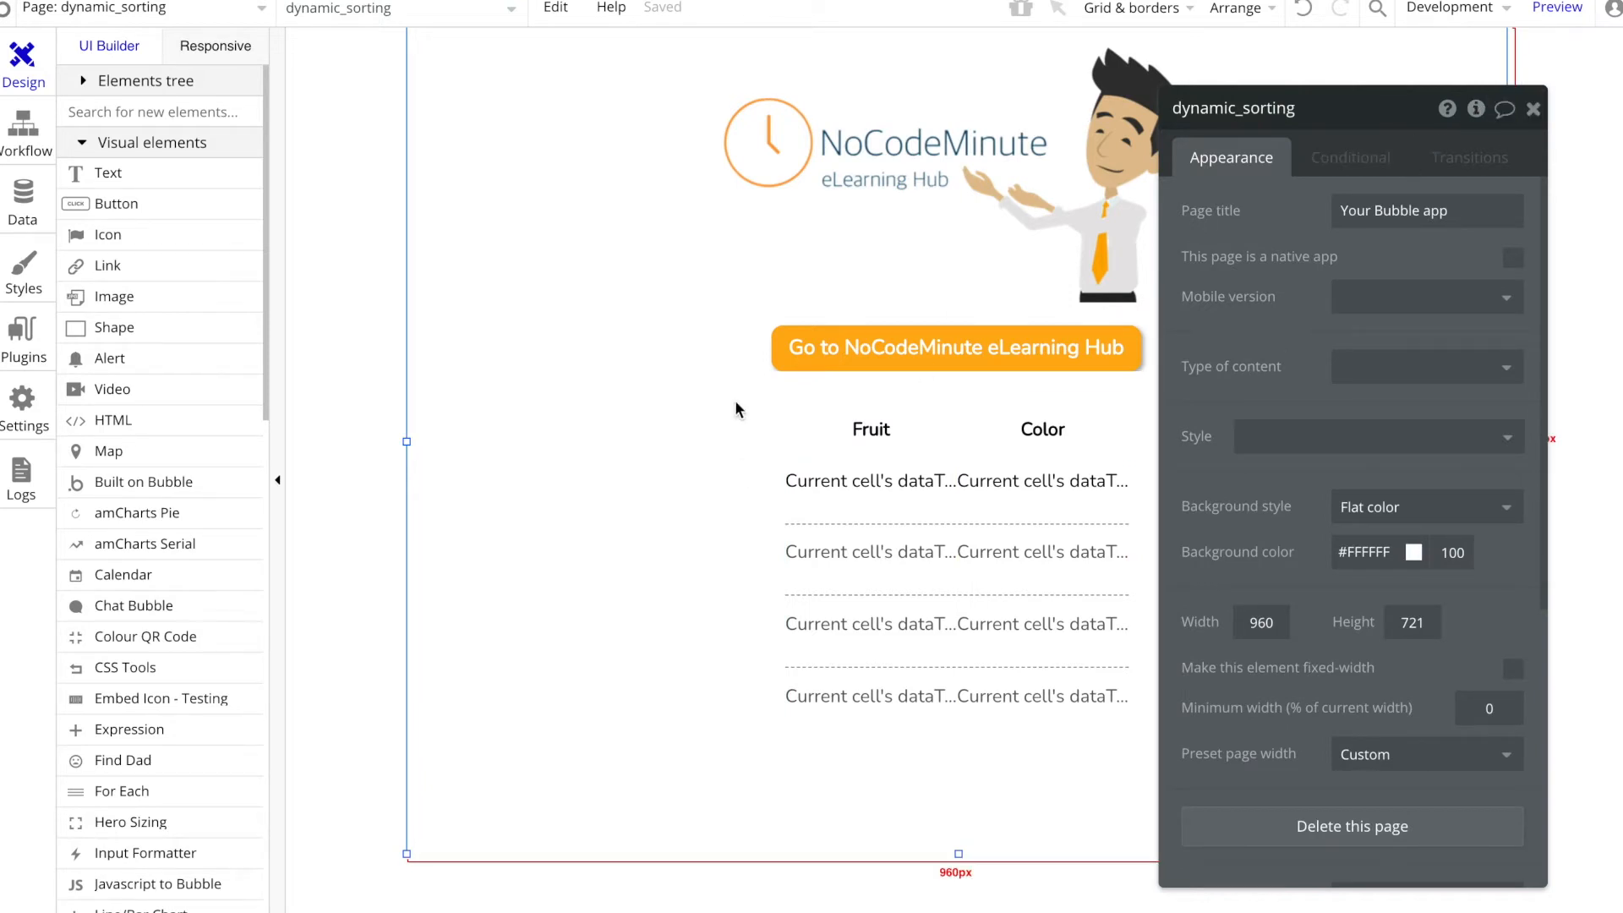
left_click(1476, 109)
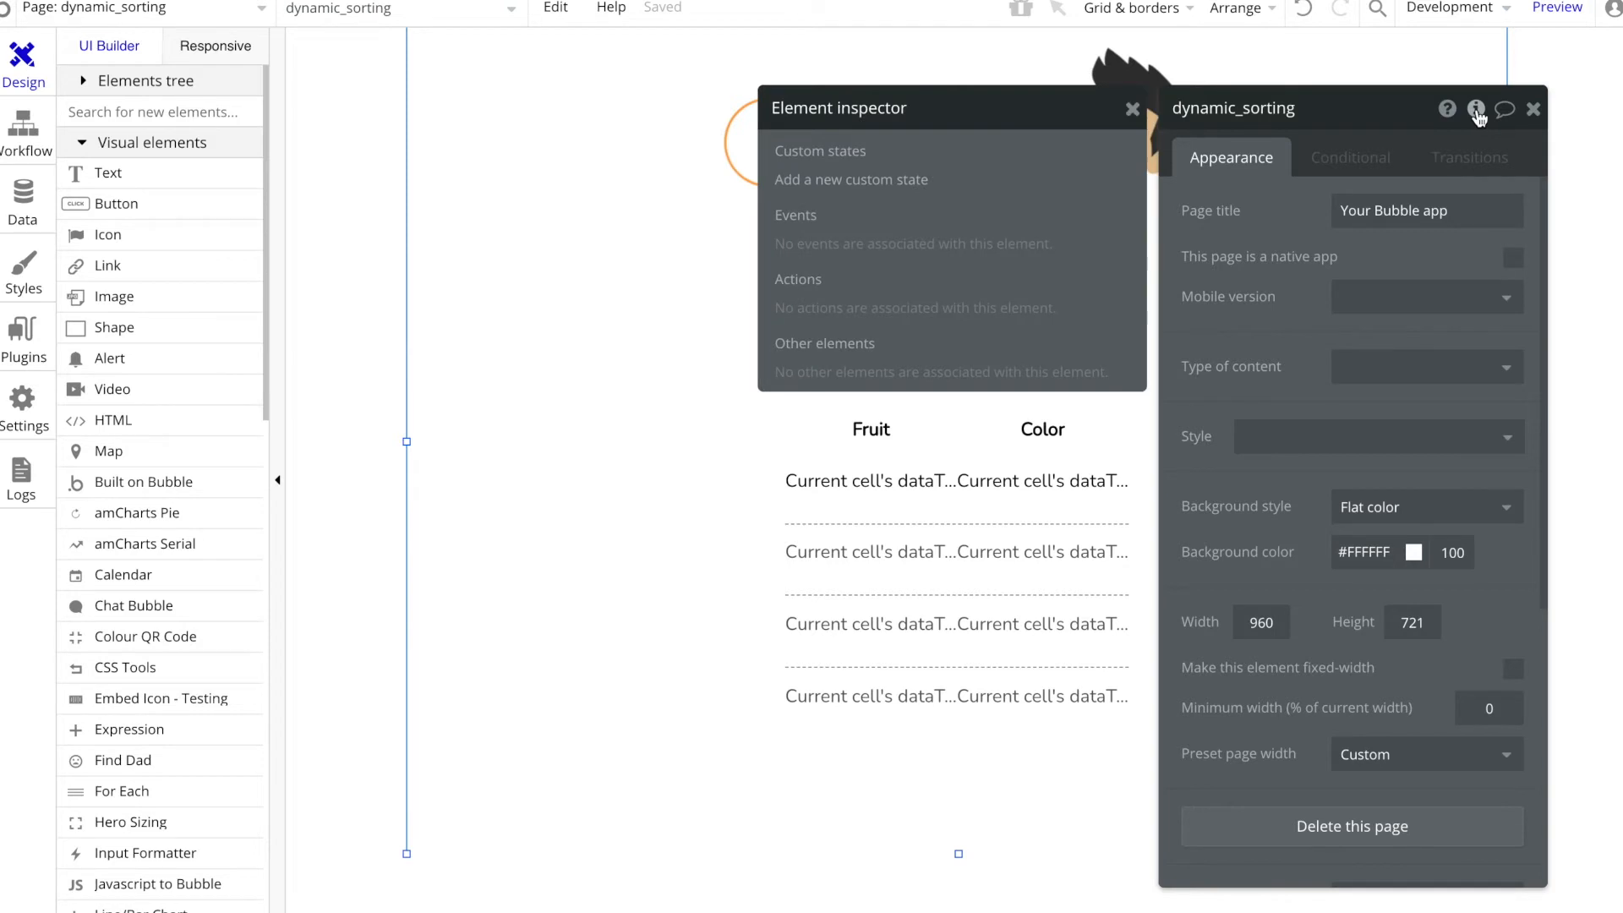
left_click(909, 173)
type("sortBy")
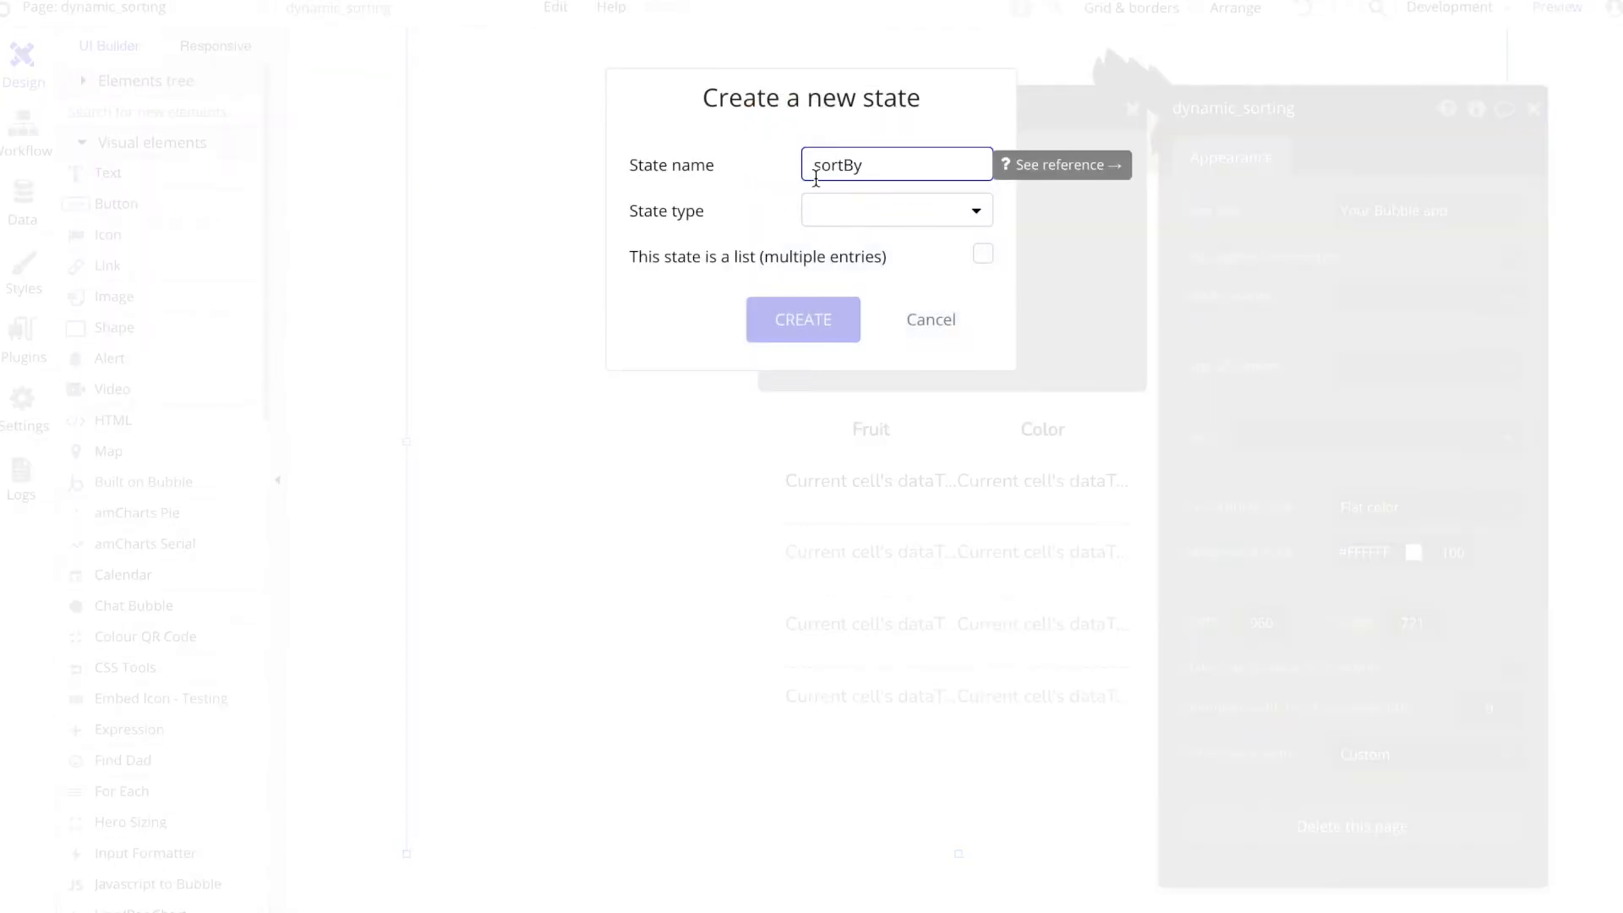
left_click(863, 211)
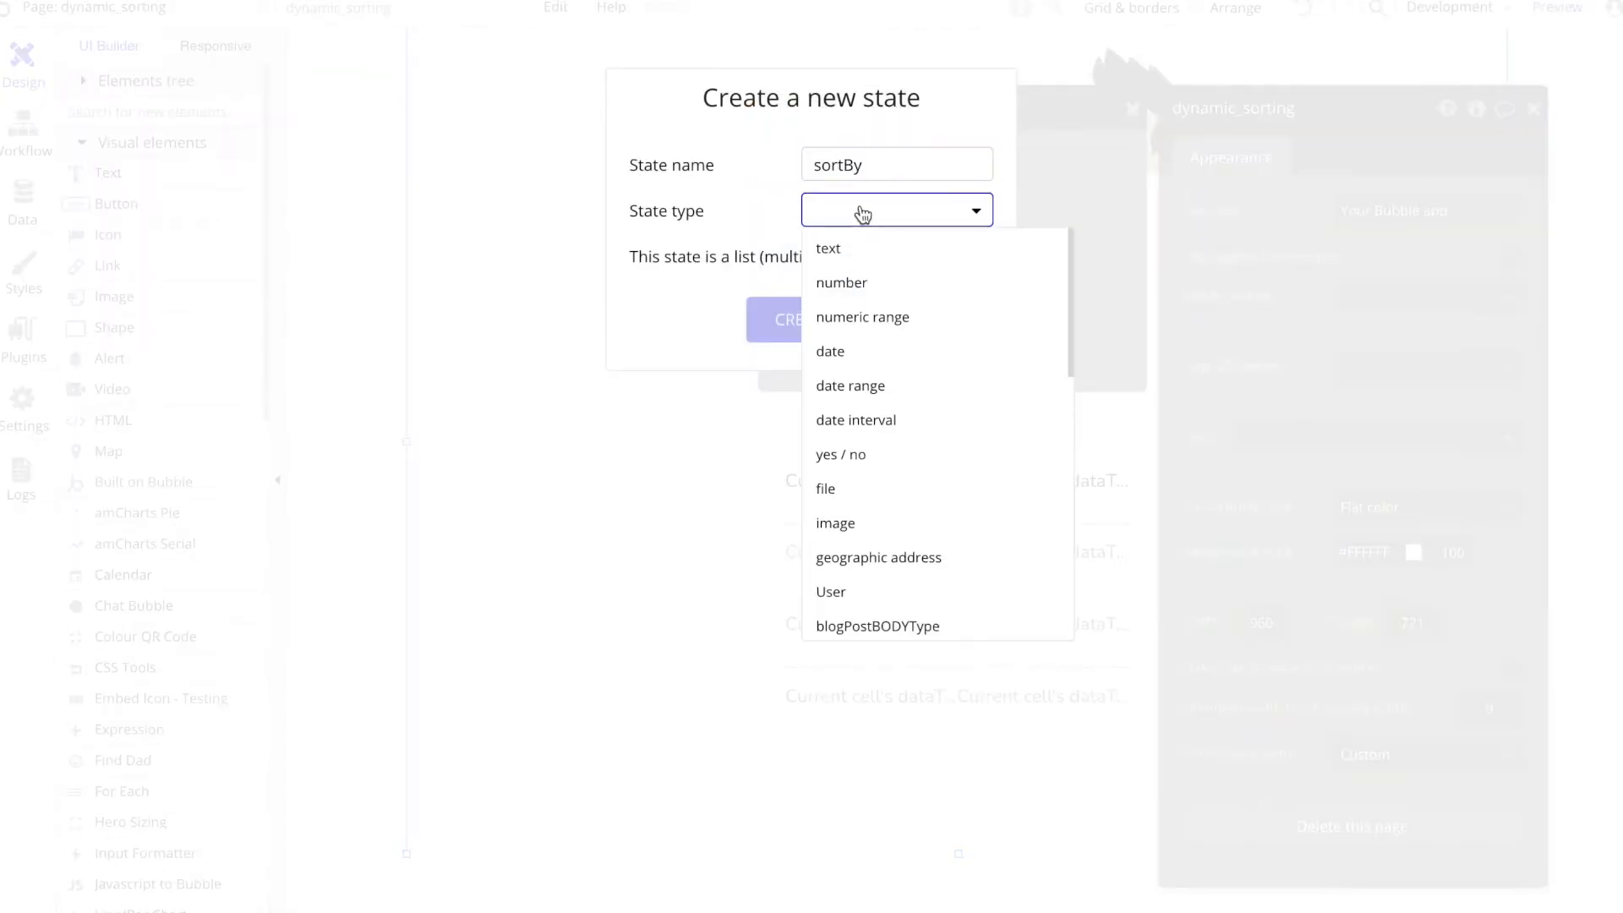
left_click(867, 251)
left_click(837, 318)
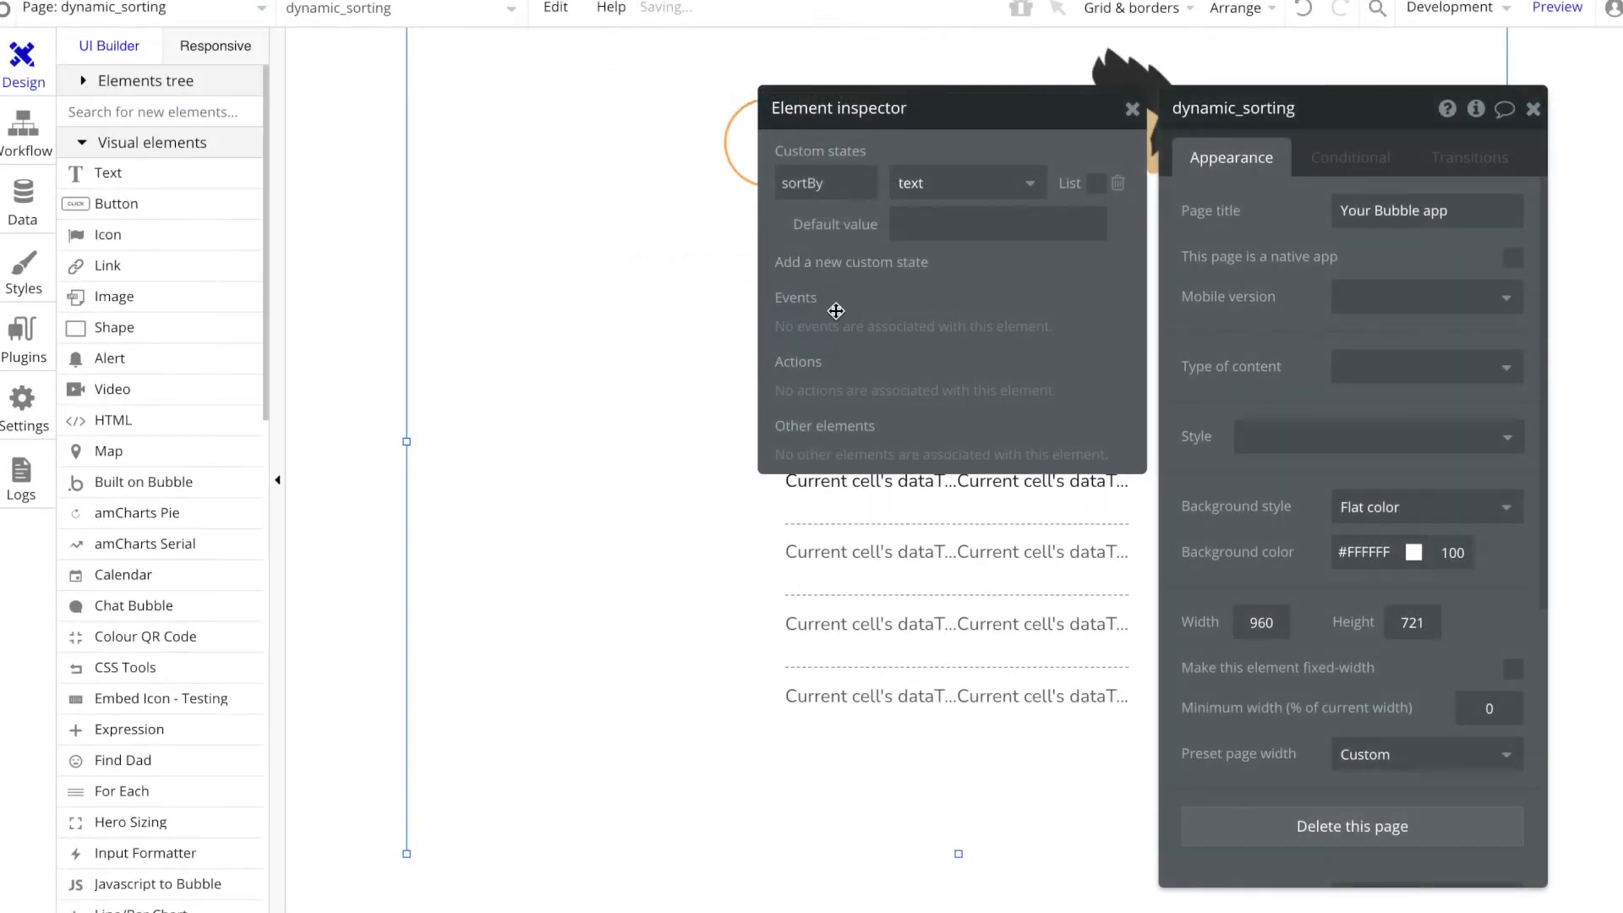
Step: Check the field names of dataType1 and set the default value of the page's sortBy state to "name"
left_click(936, 232)
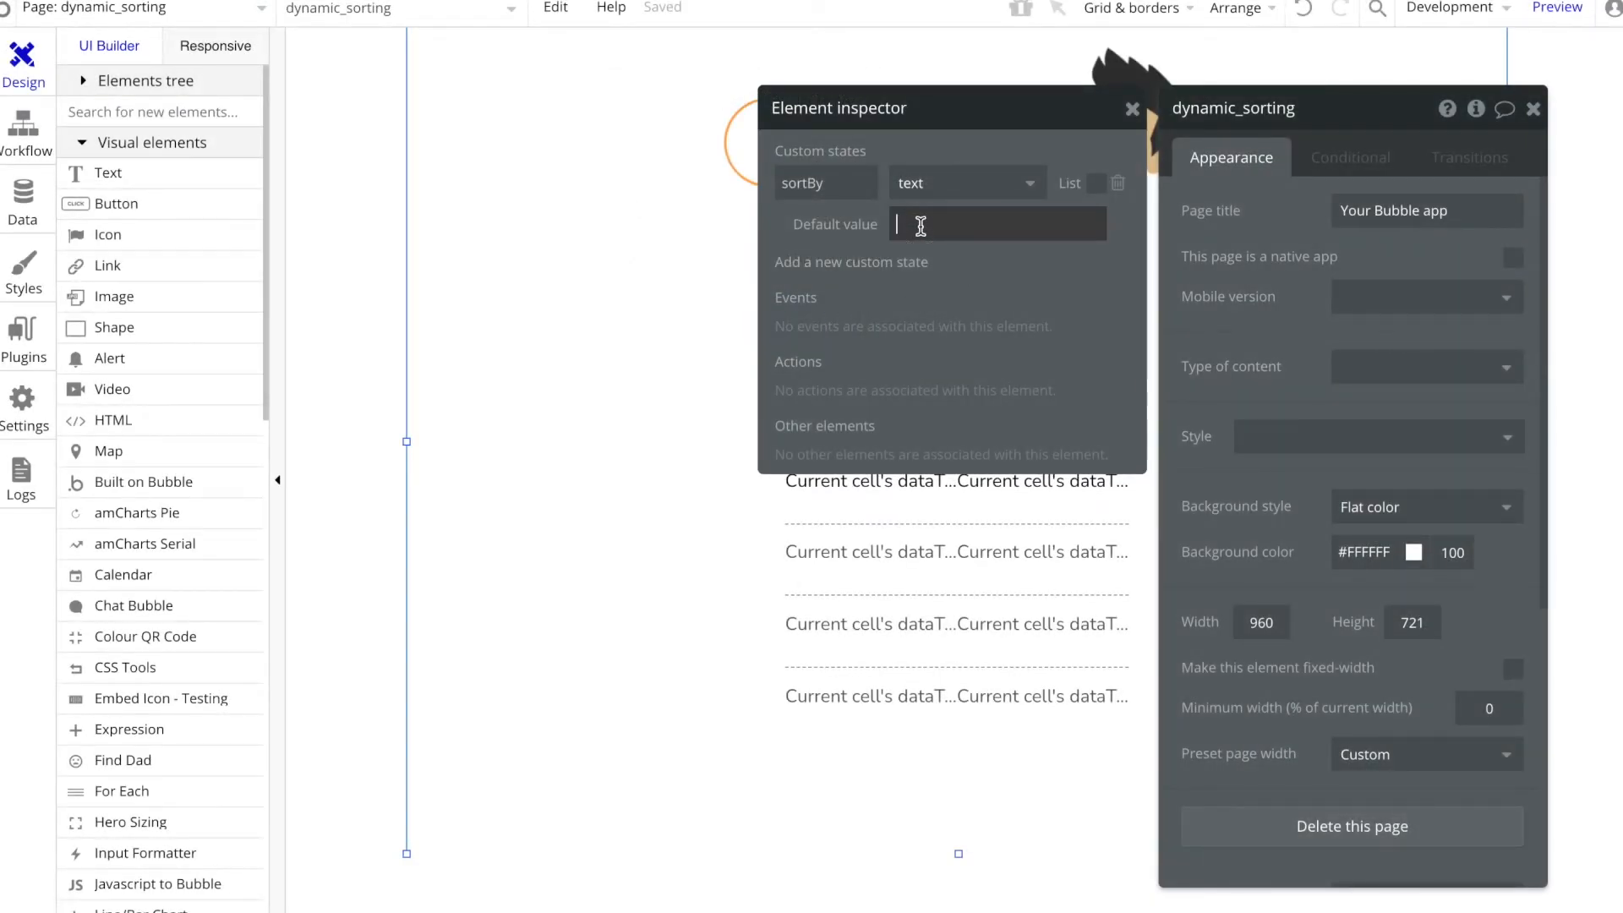
left_click(24, 203)
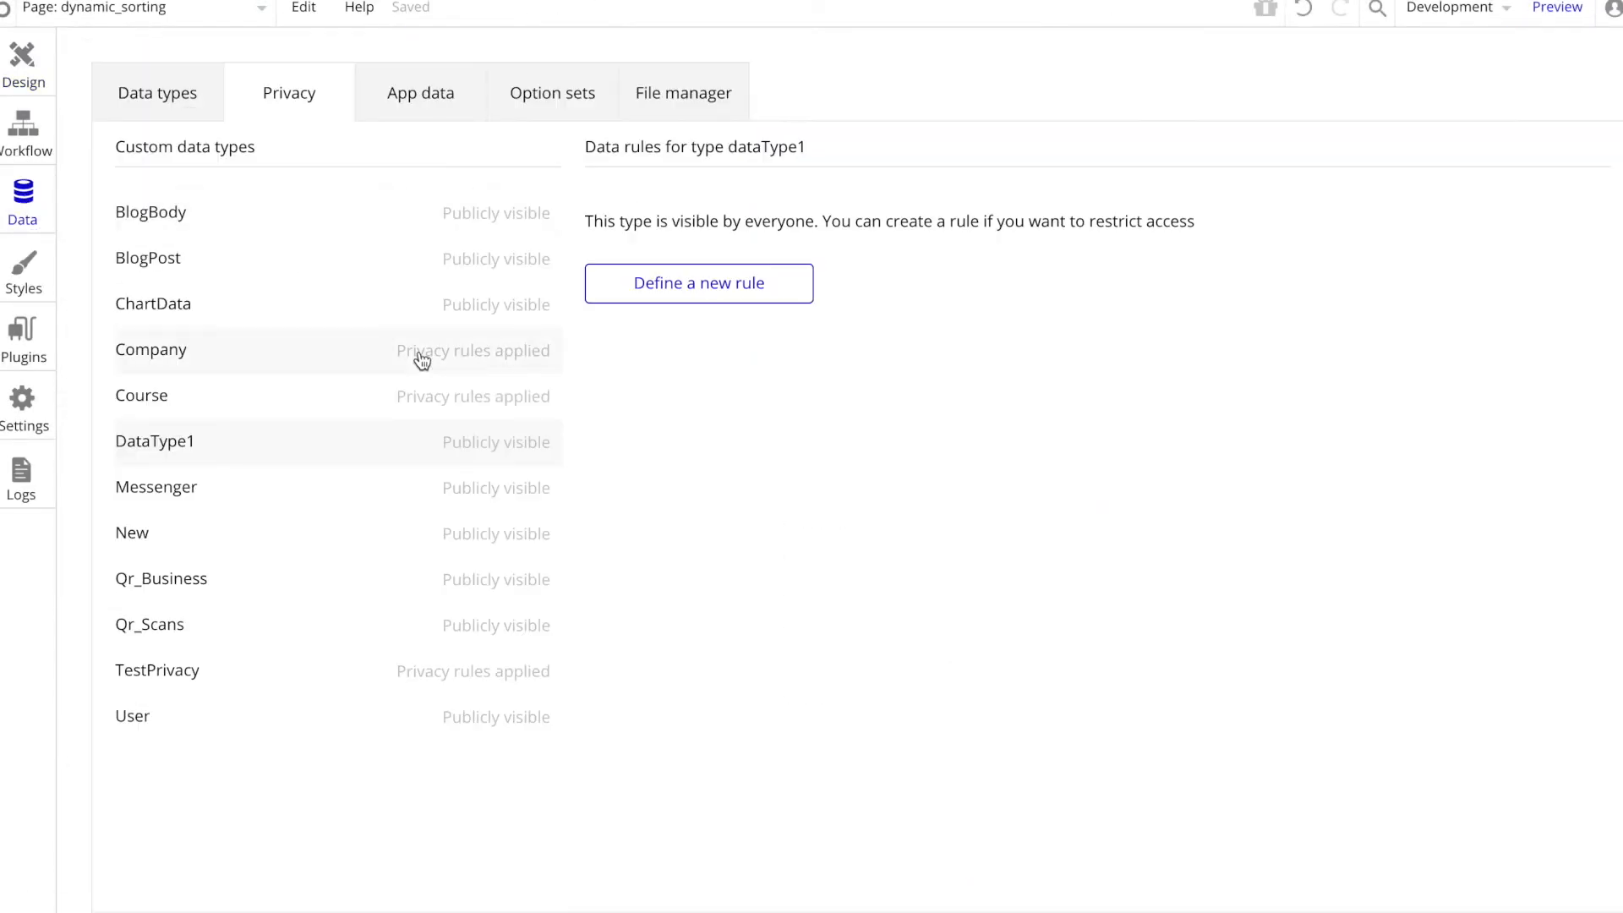
left_click(163, 103)
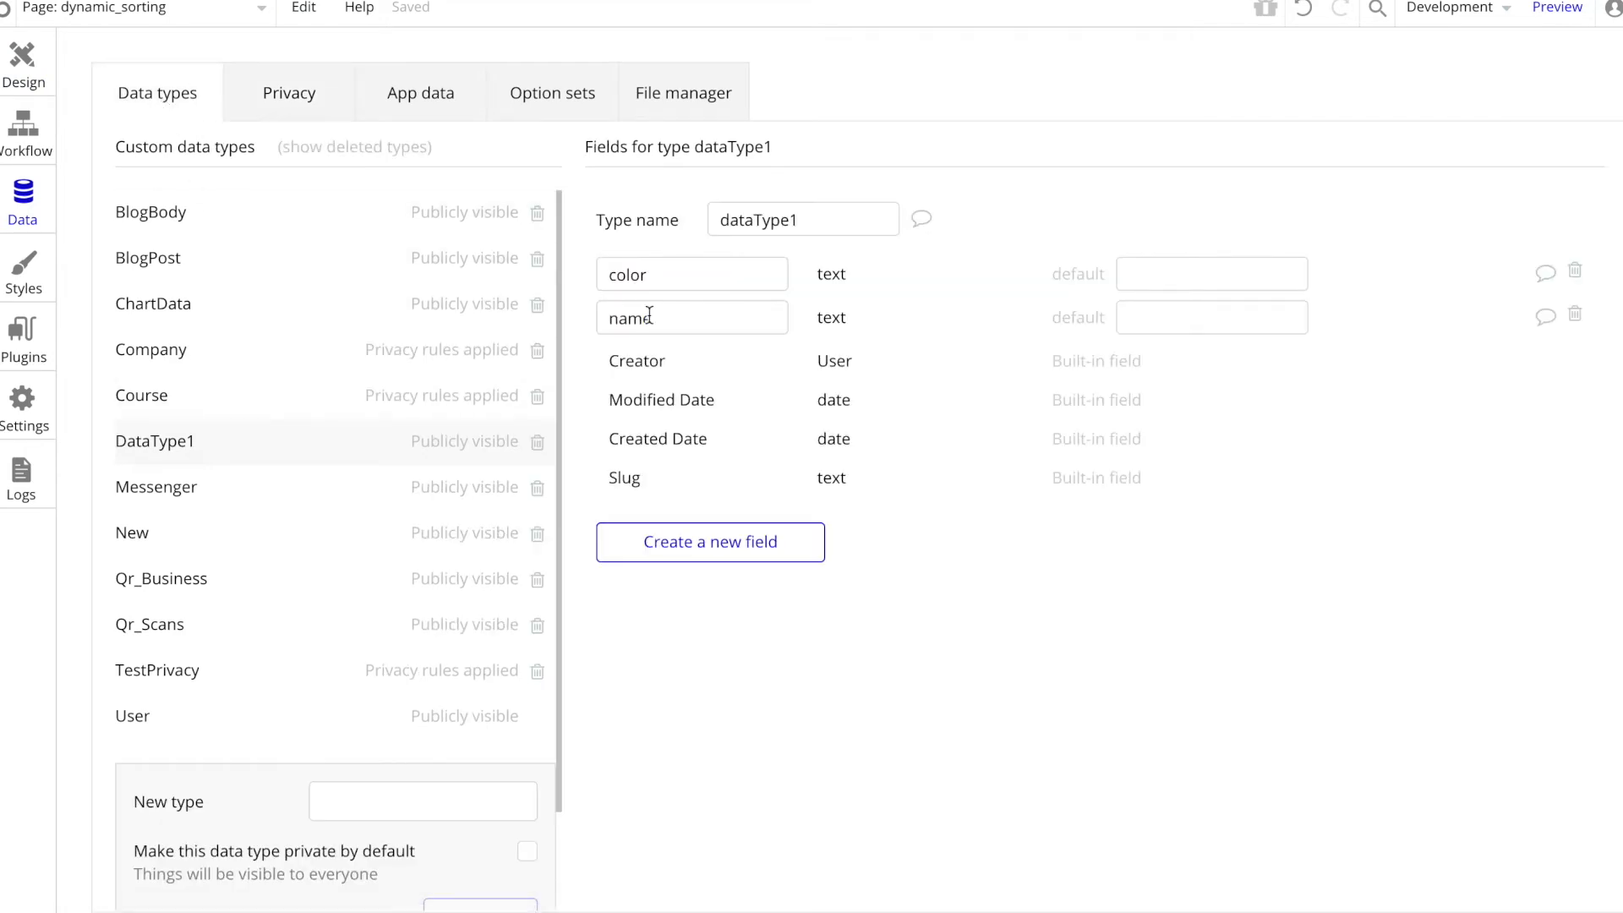
double_click(689, 322)
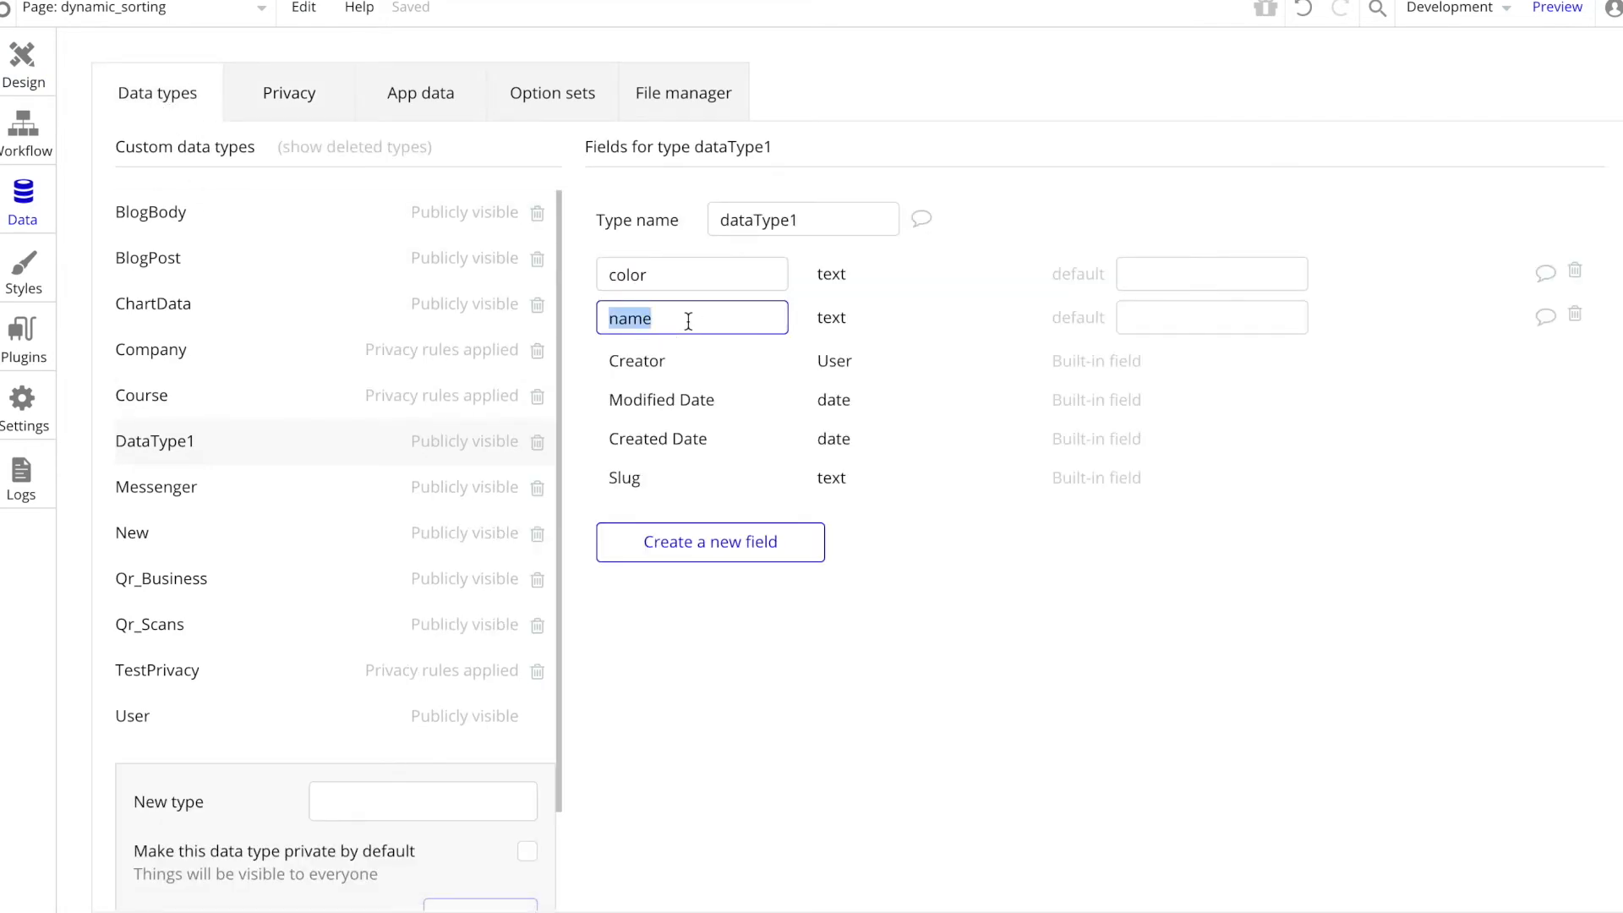
left_click(23, 61)
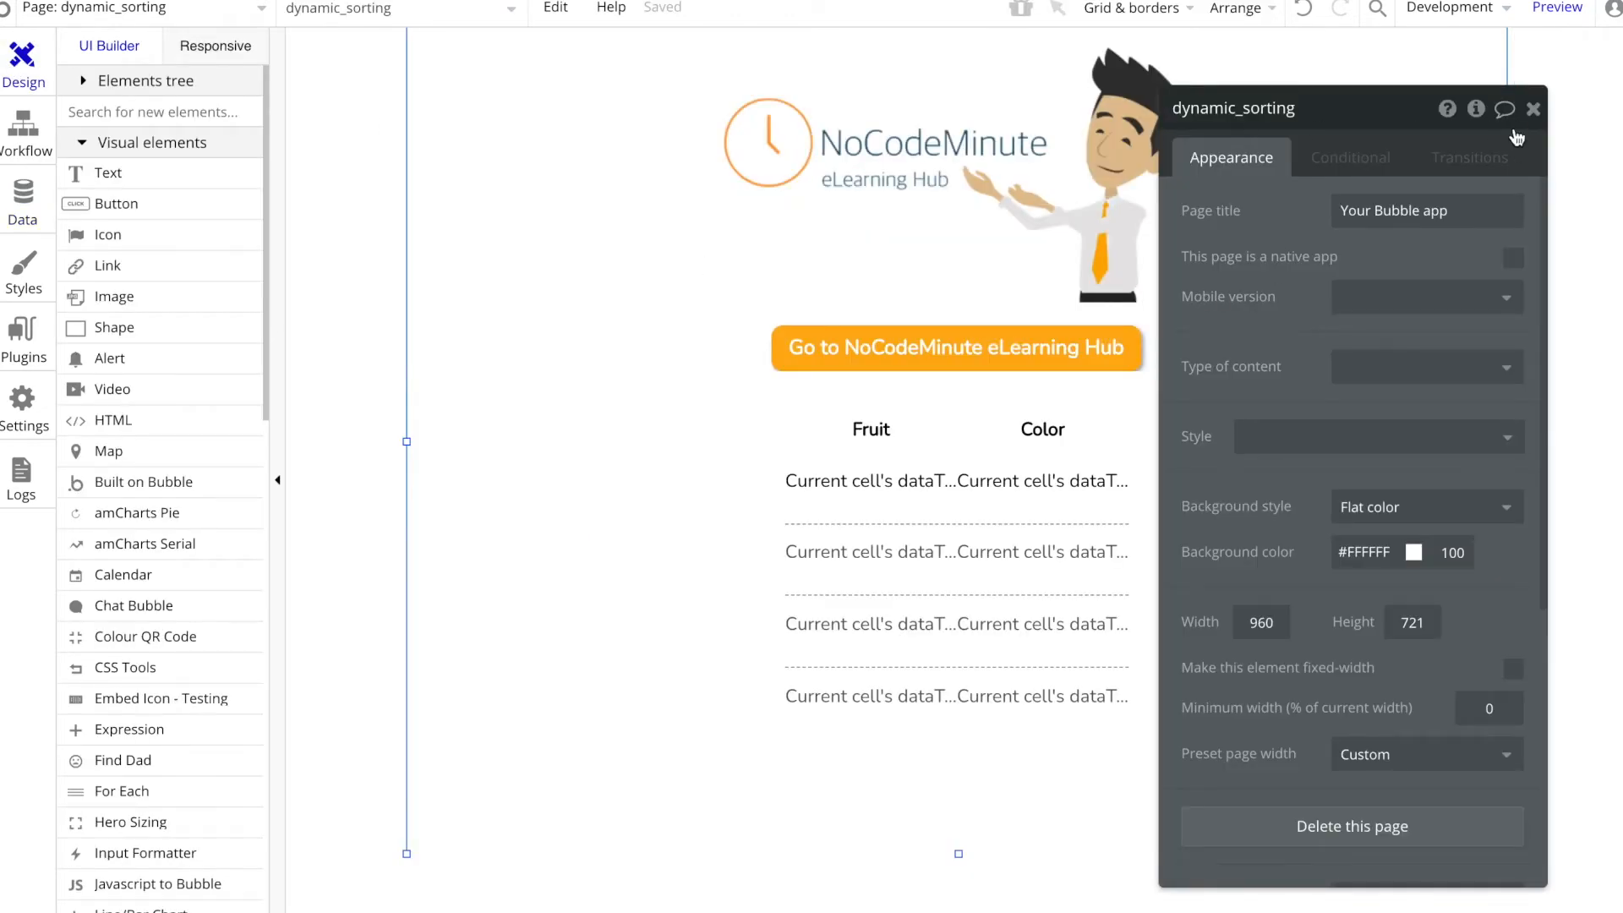
left_click(1476, 108)
left_click(983, 218)
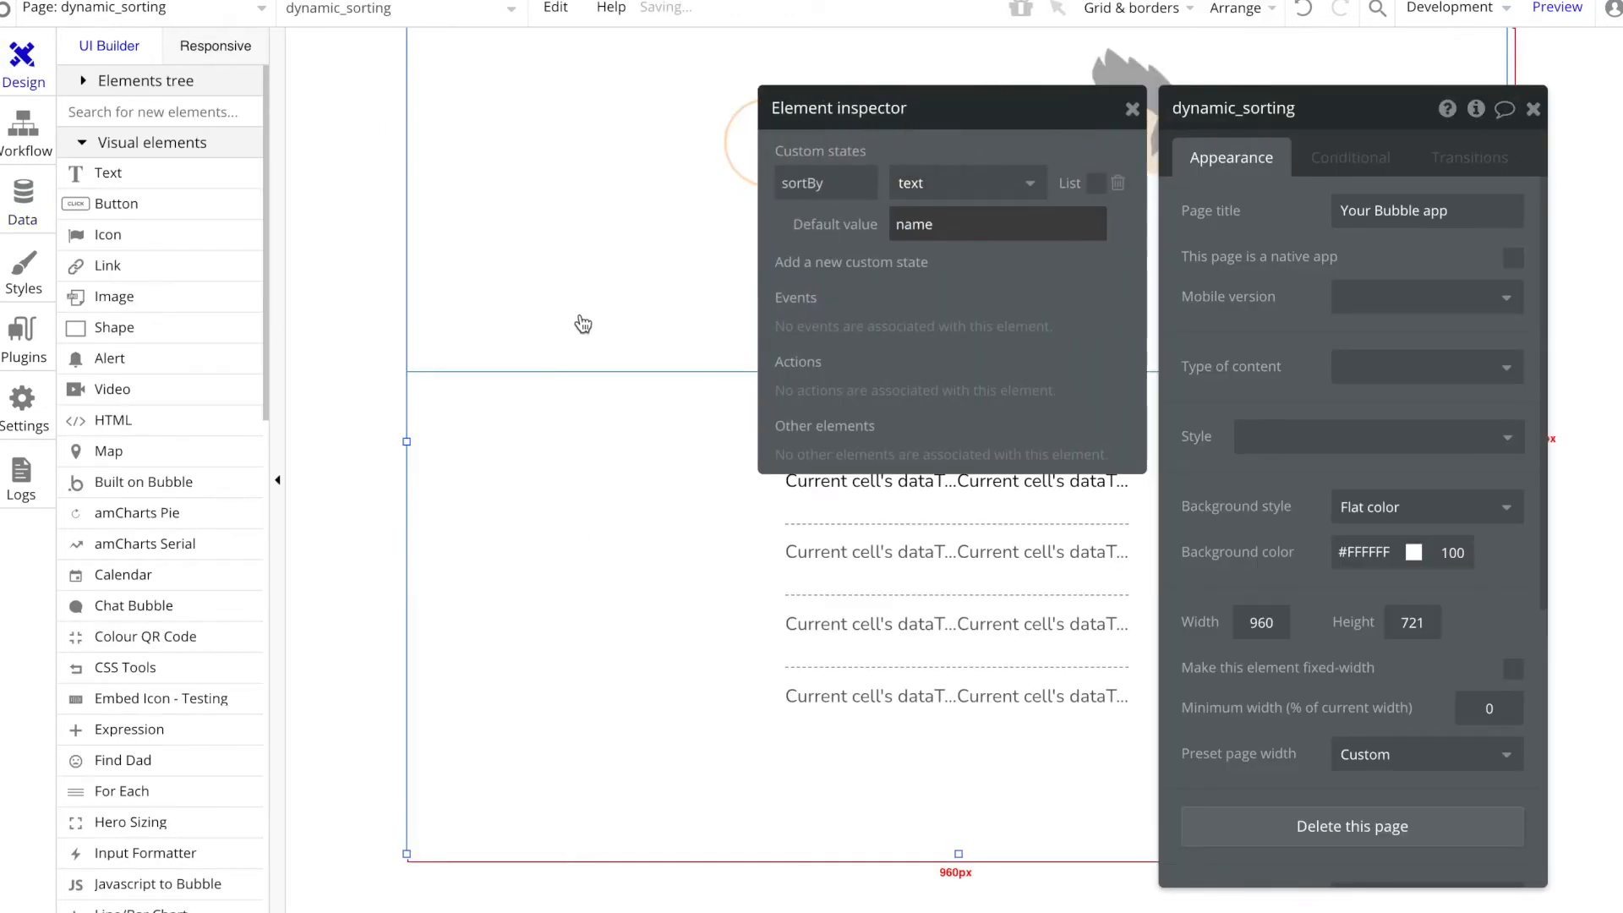
left_click(580, 319)
Step: Set the dynamic field name in the repeating group's dataType1 search to dynamic_sorting's sortBy
left_click(941, 587)
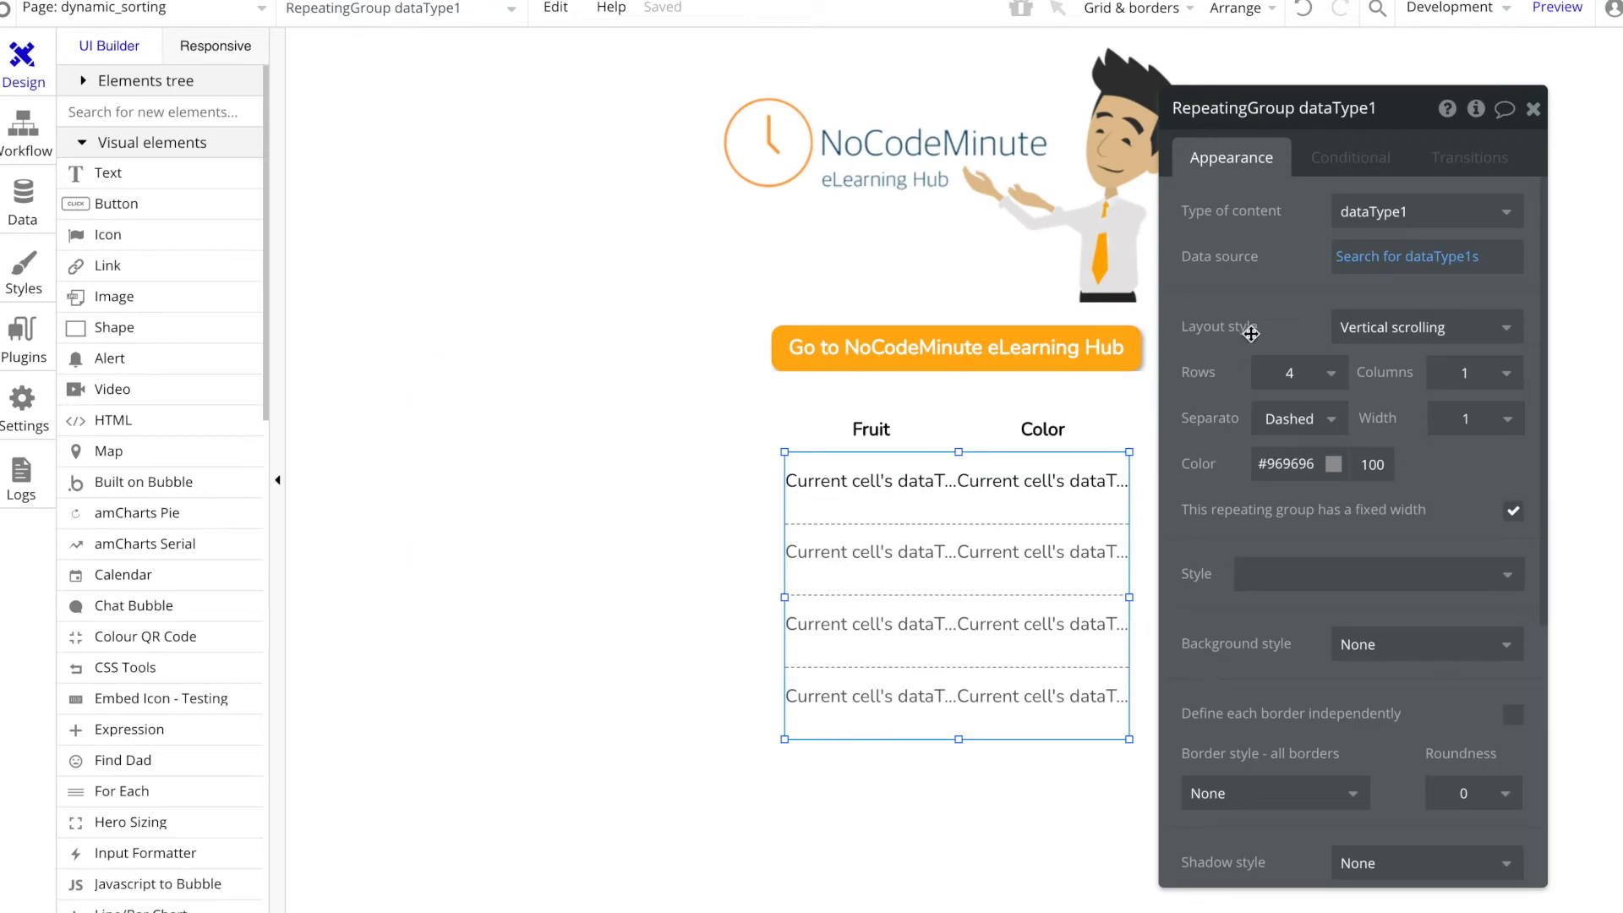
left_click(1352, 255)
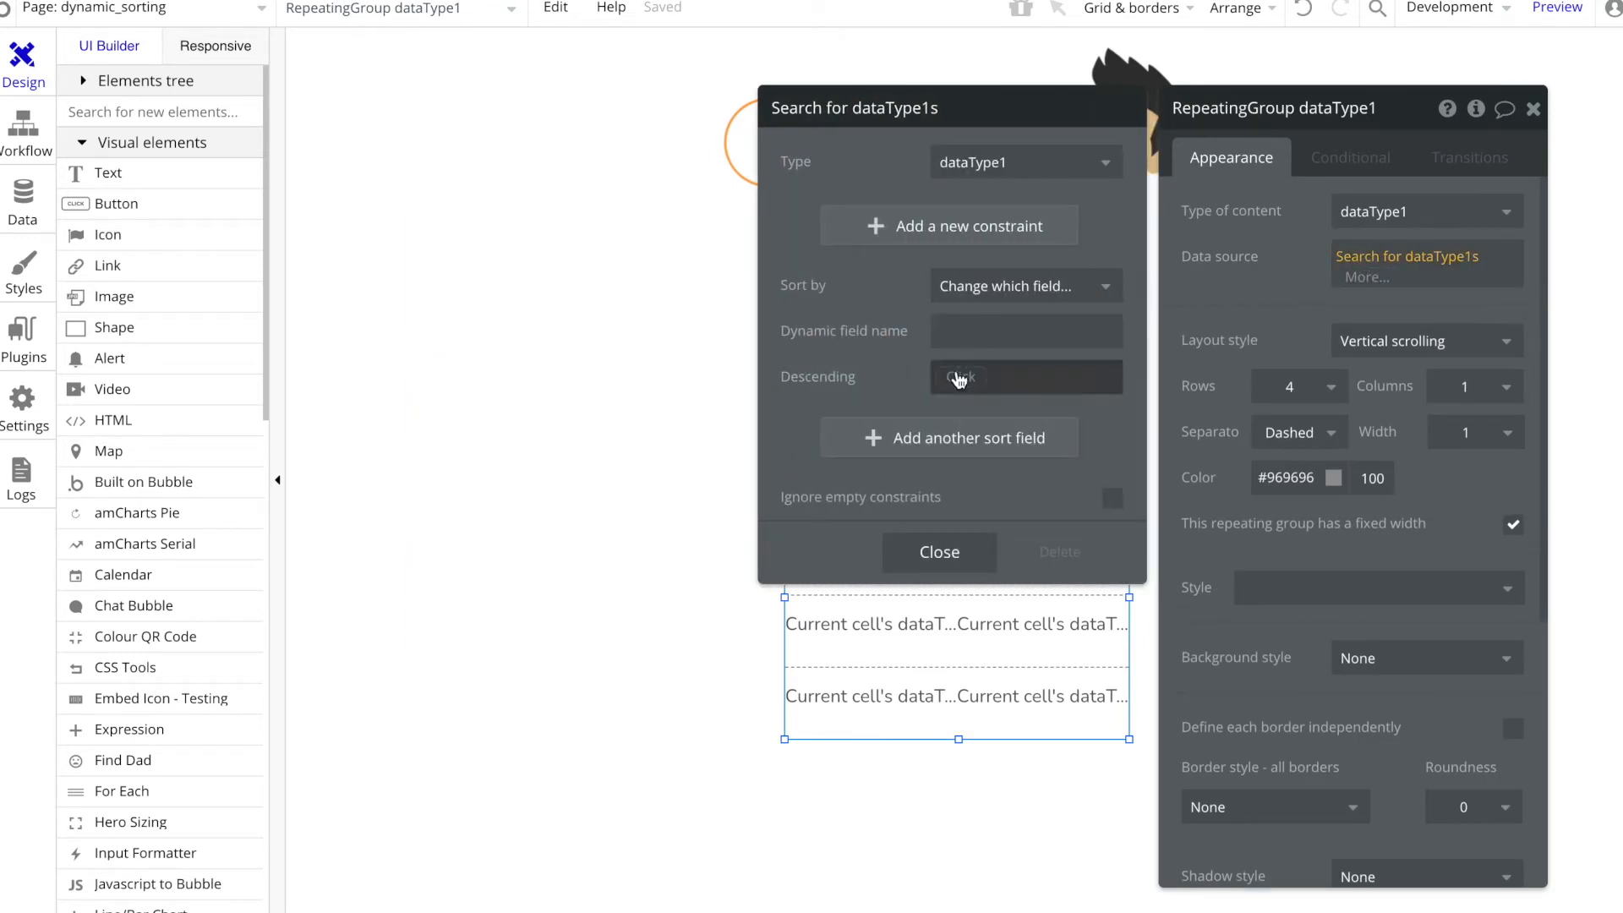
left_click(961, 330)
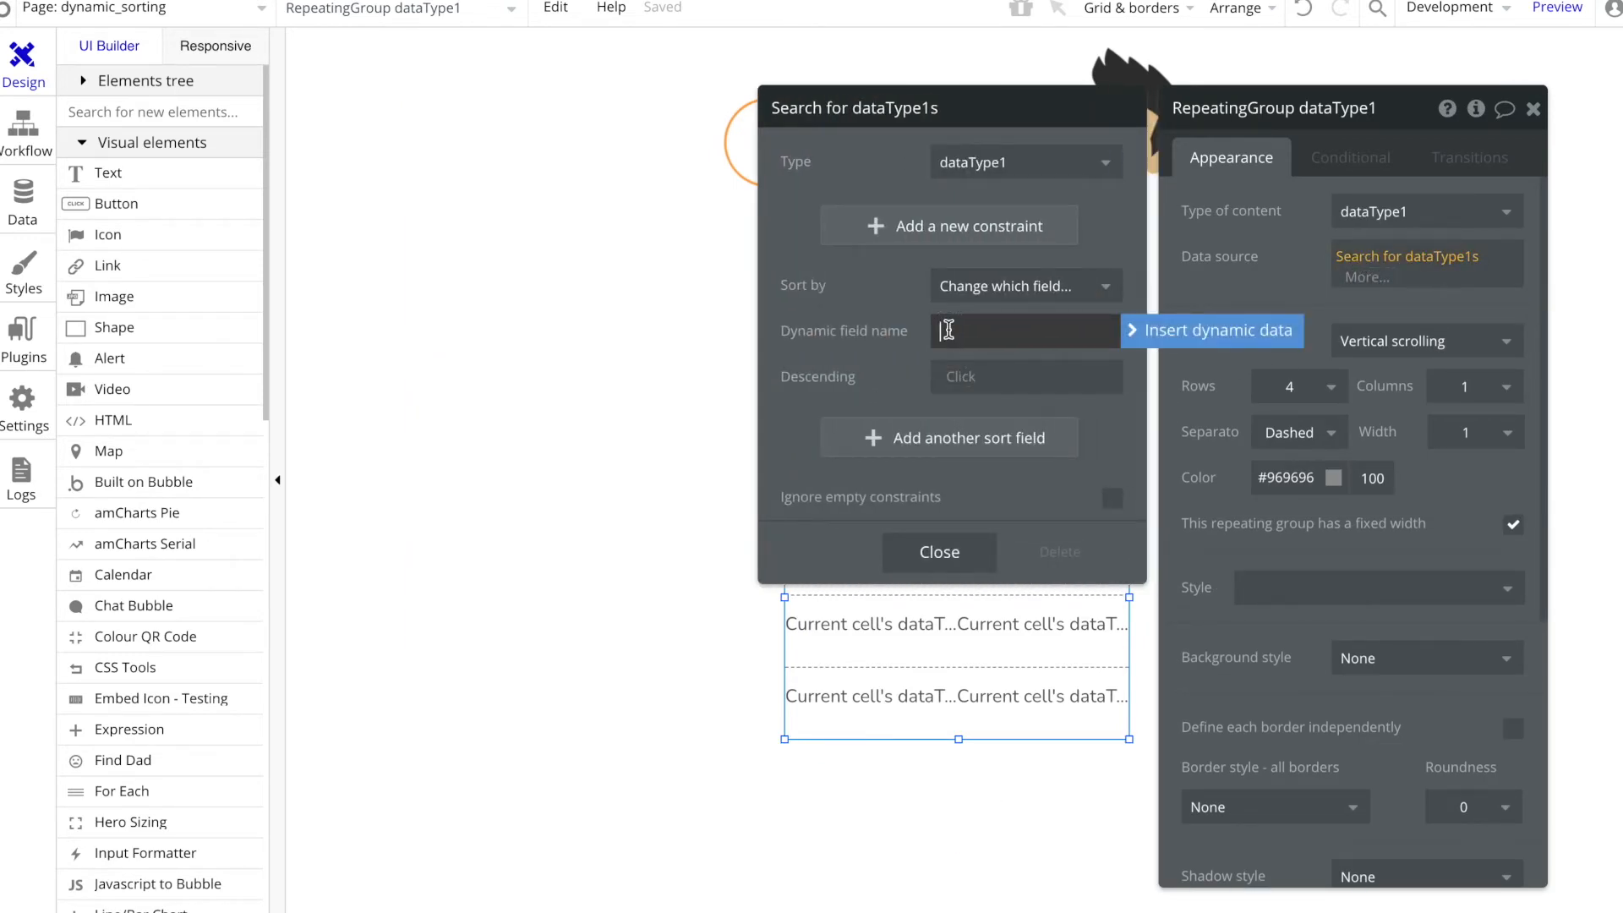
left_click(1188, 331)
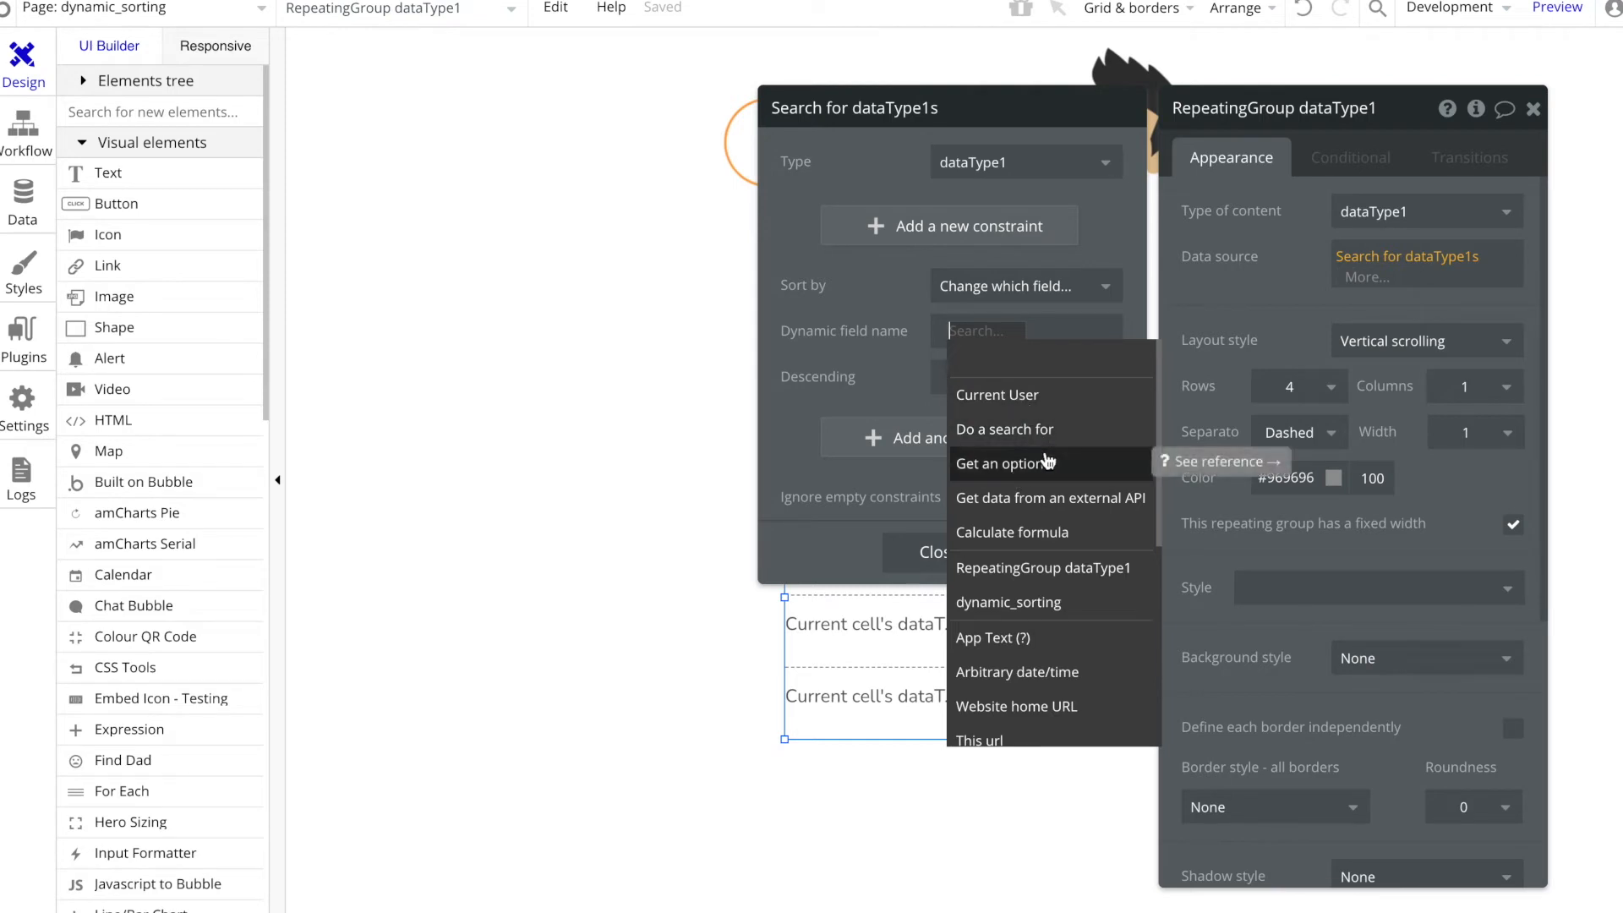
type("dyn")
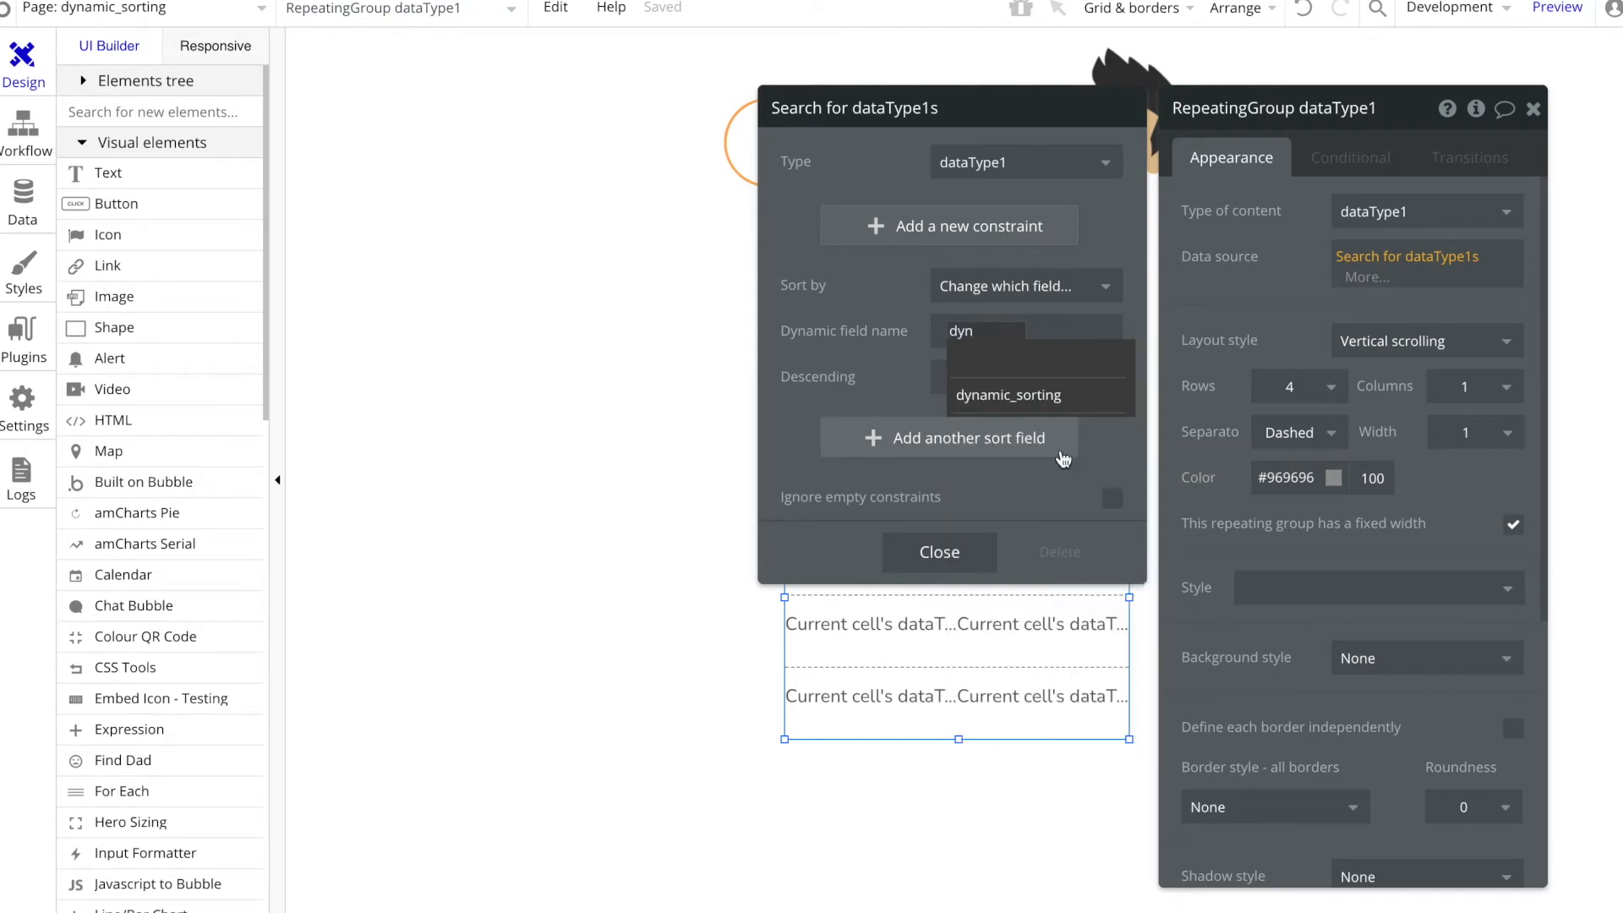
left_click(1040, 395)
left_click(1009, 391)
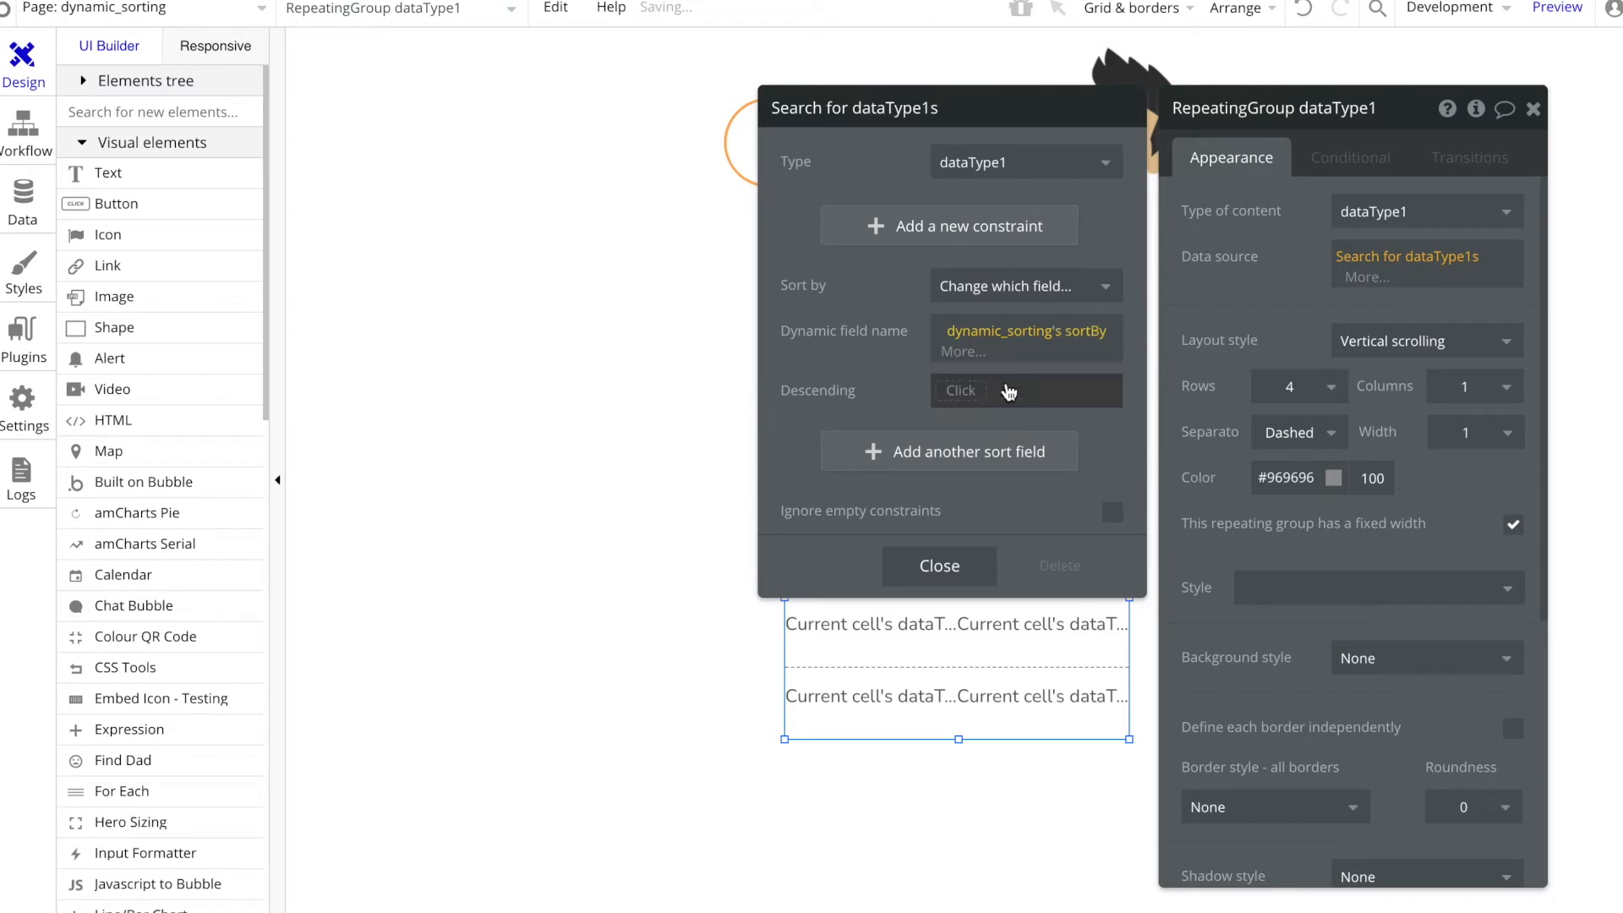
left_click(893, 363)
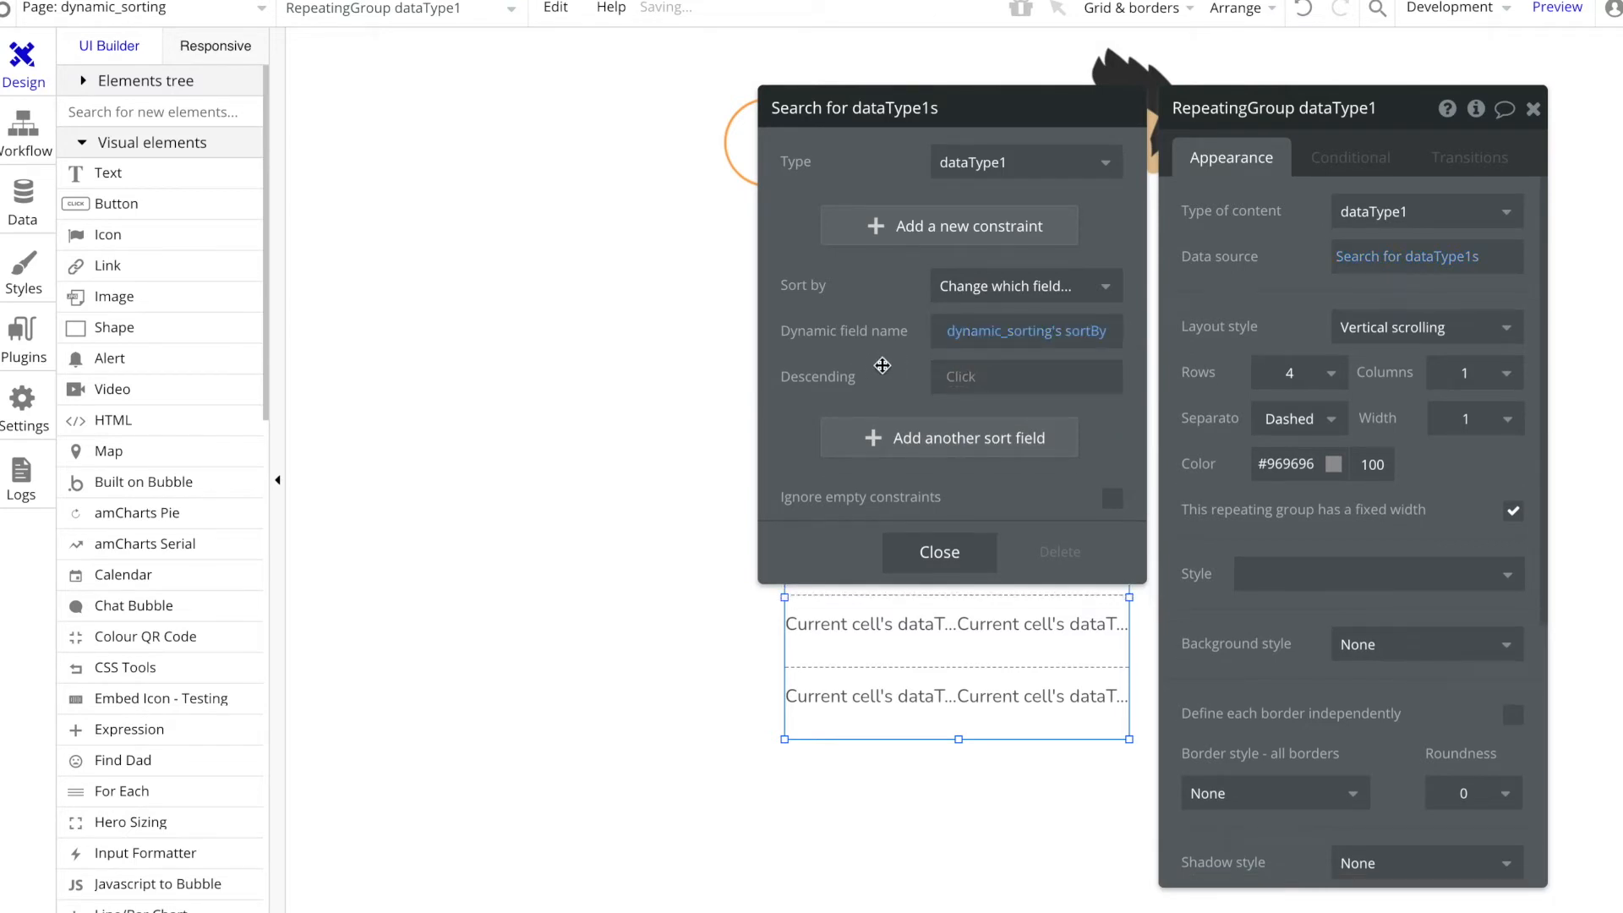
Step: Add a second custom state named descending of type yes / no to the dynamic_sorting page
left_click(646, 407)
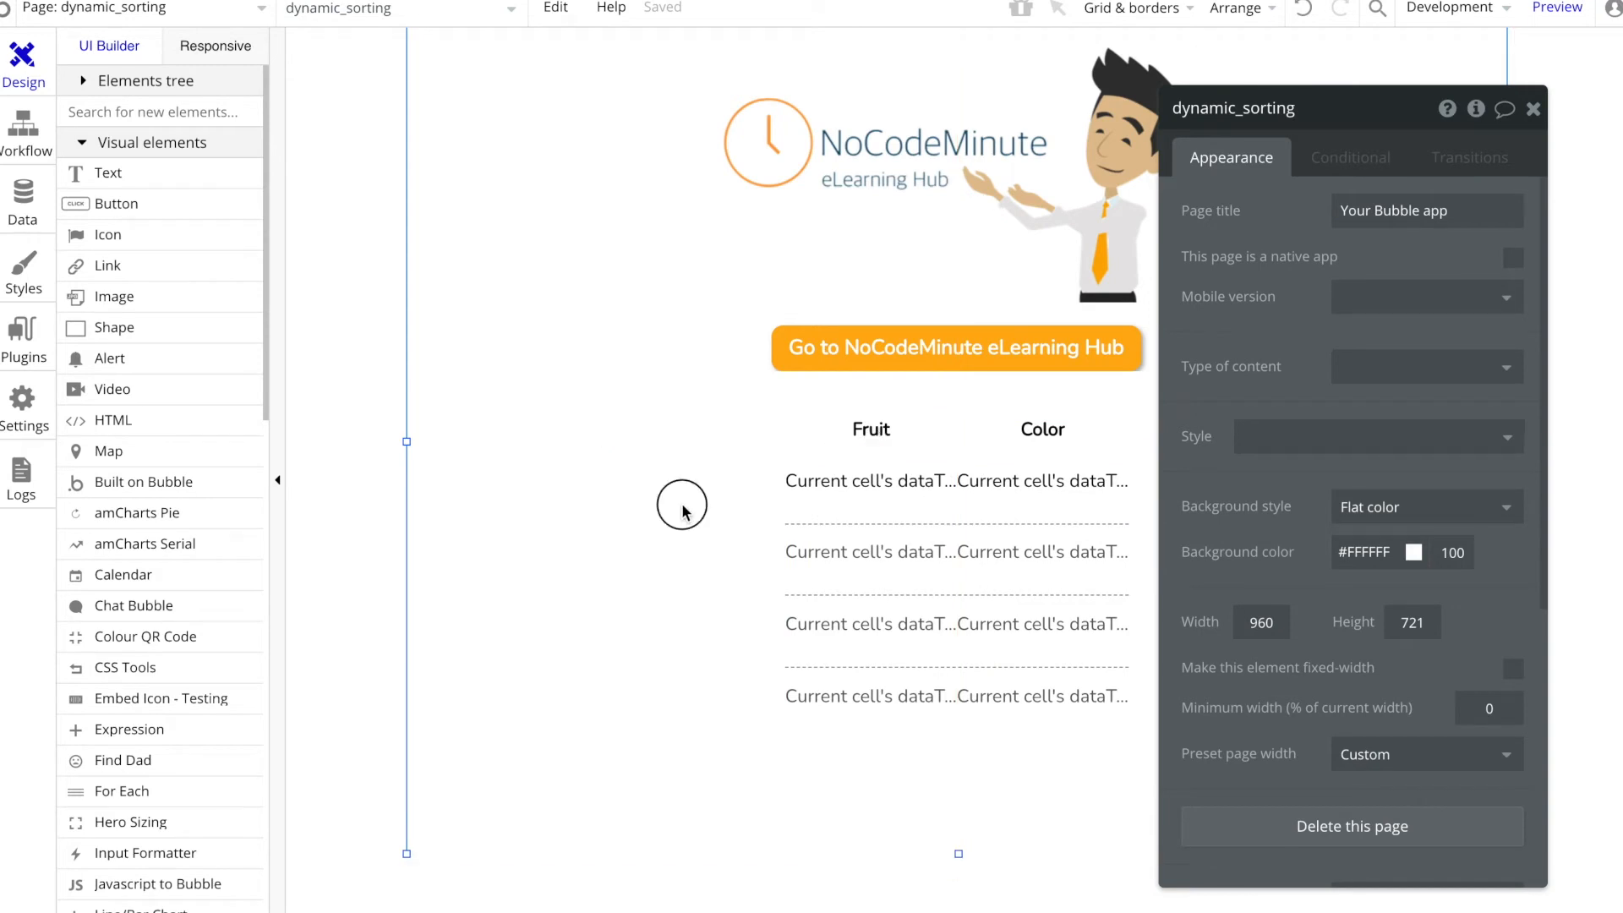
left_click(1471, 111)
left_click(863, 262)
type("d")
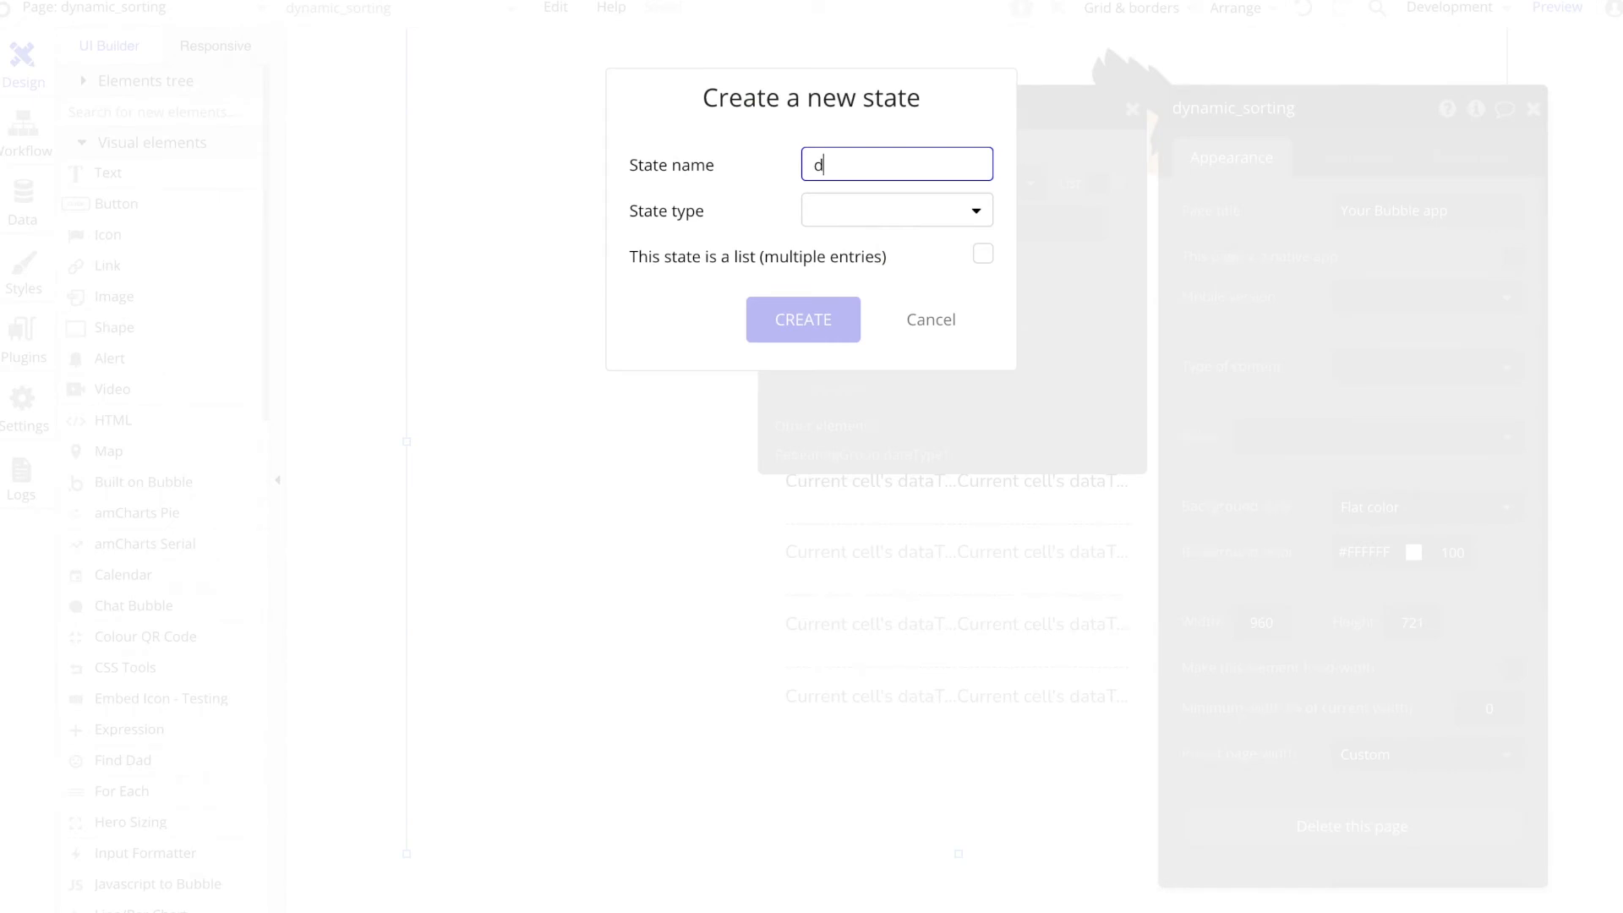
type("escendi")
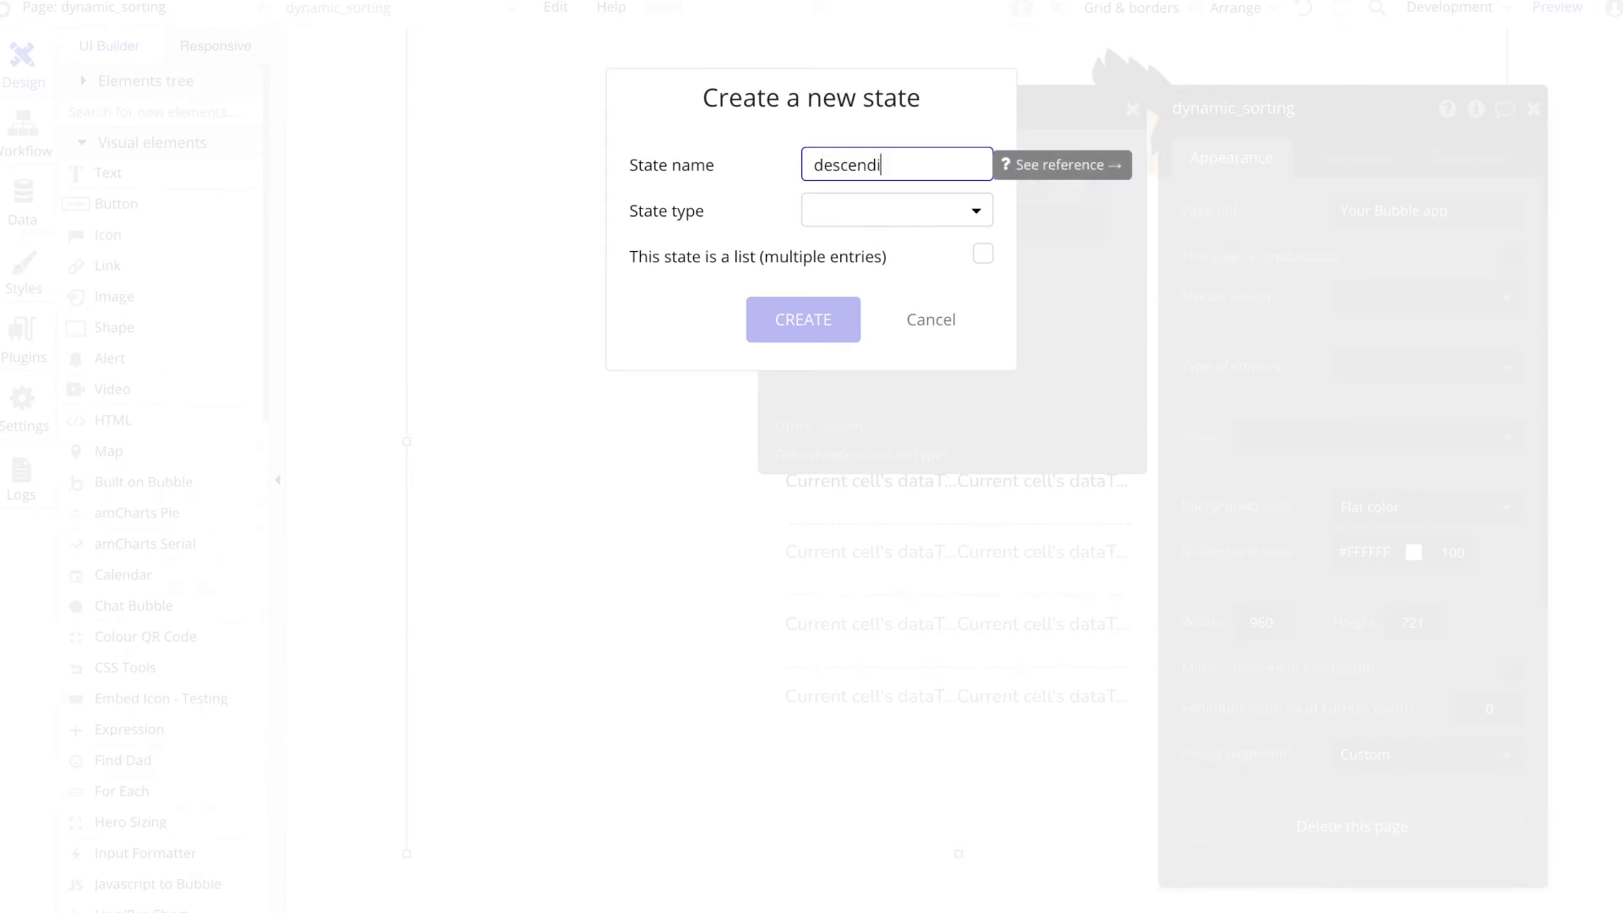
left_click(866, 211)
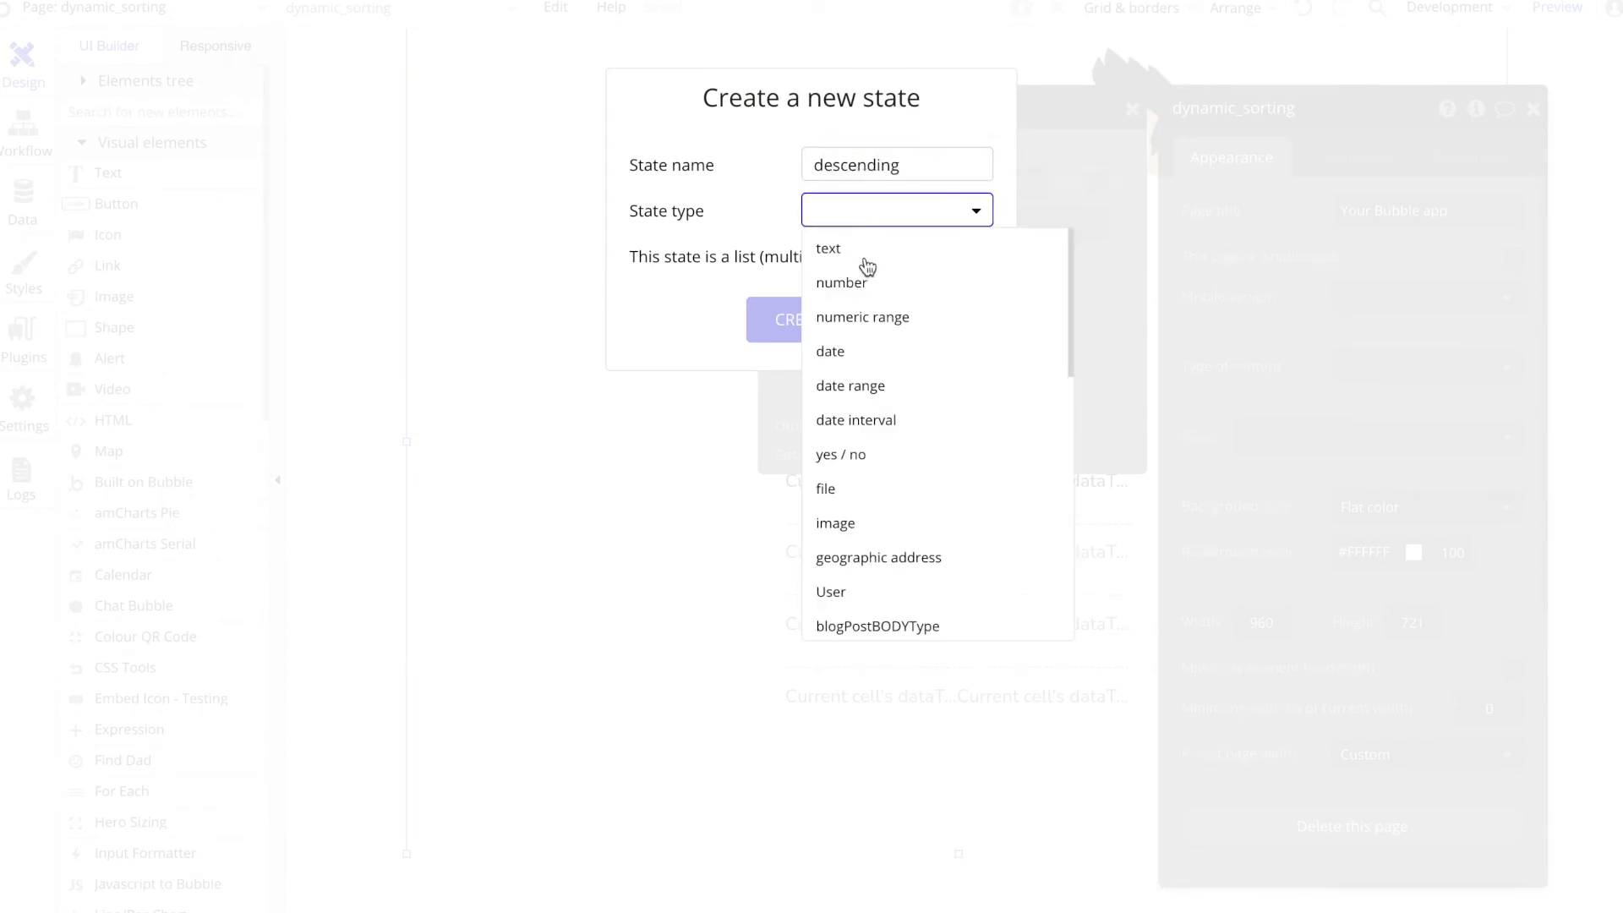
left_click(861, 470)
left_click(813, 319)
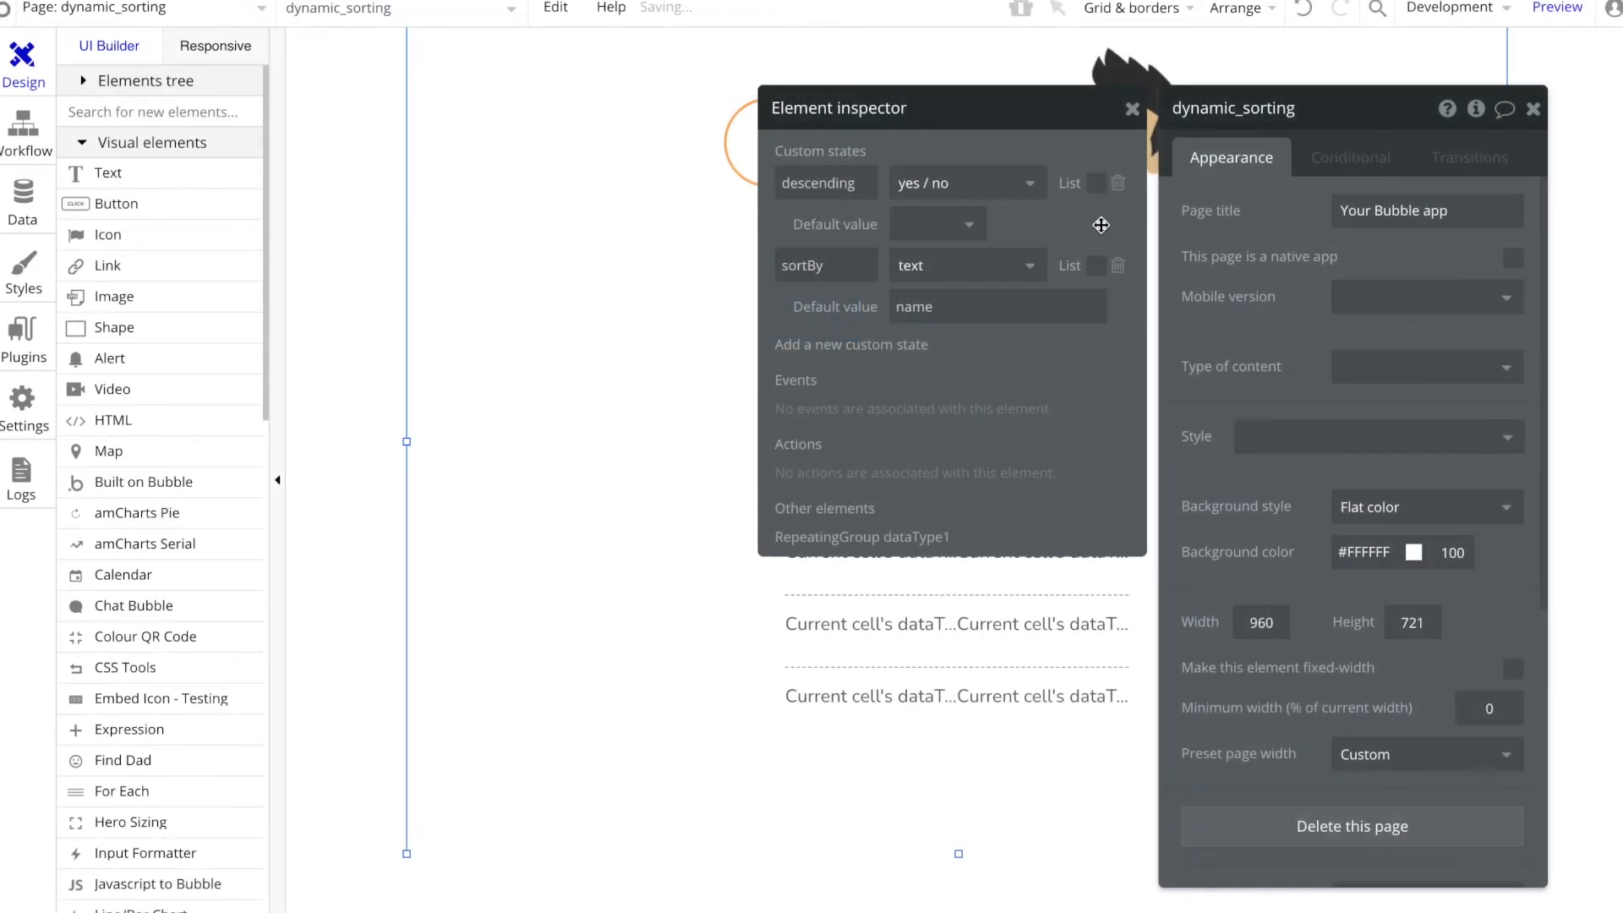
Step: Set the default value of the page's descending state to yes
left_click(963, 224)
left_click(924, 293)
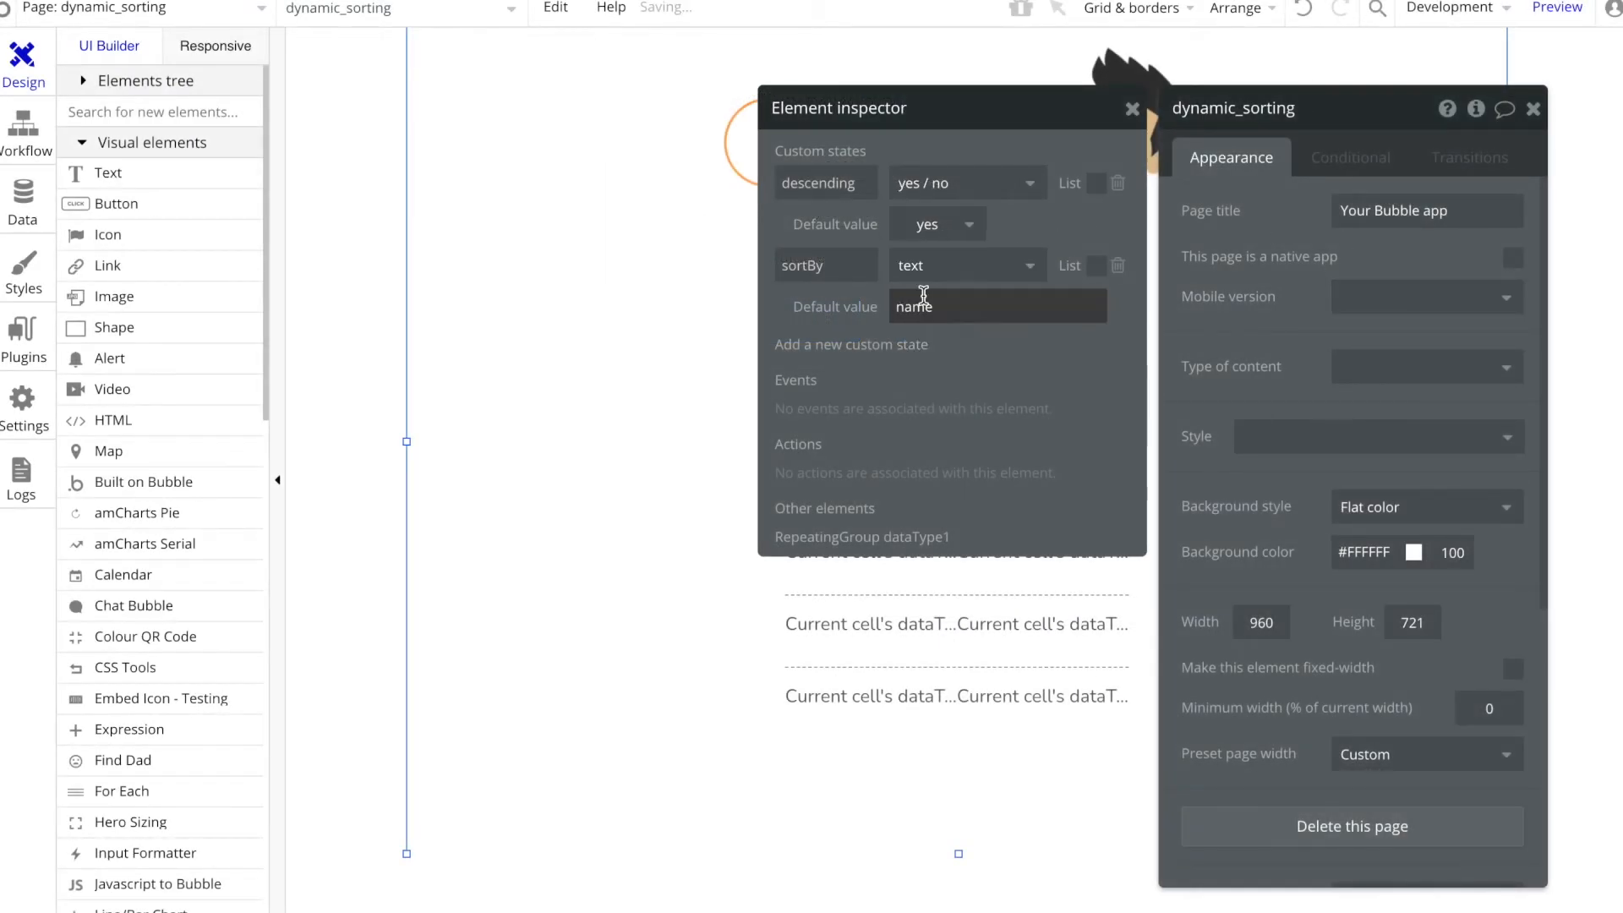
left_click(617, 343)
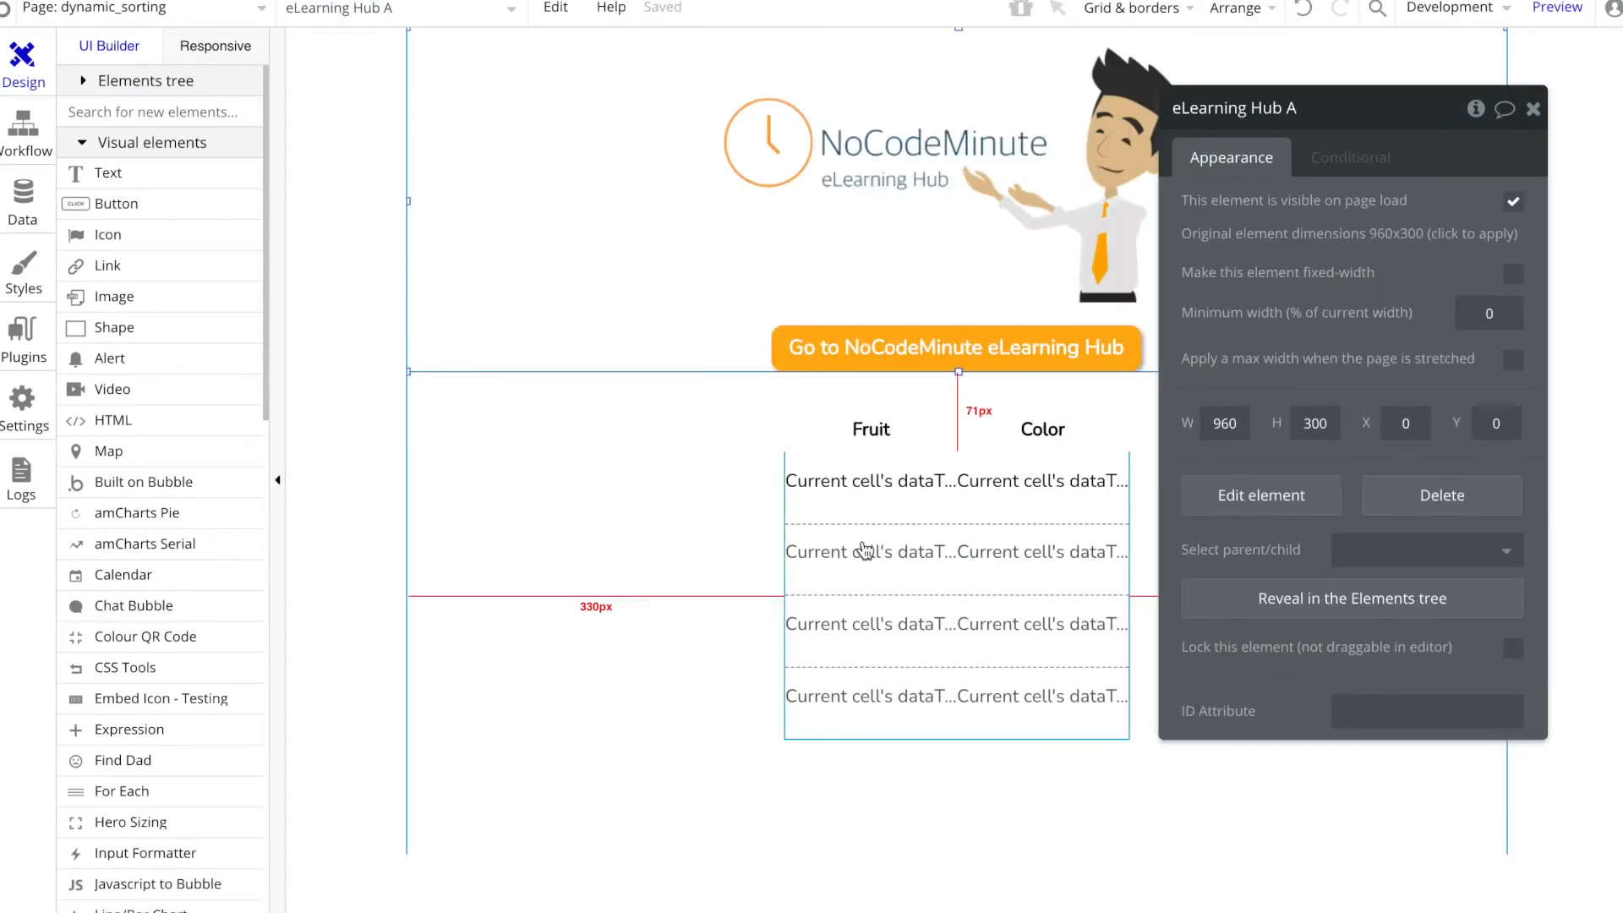
Step: Set the Descending option in the repeating group's dataType1 search to dynamic_sorting's descending and close the search settings
left_click(864, 550)
left_click(1395, 256)
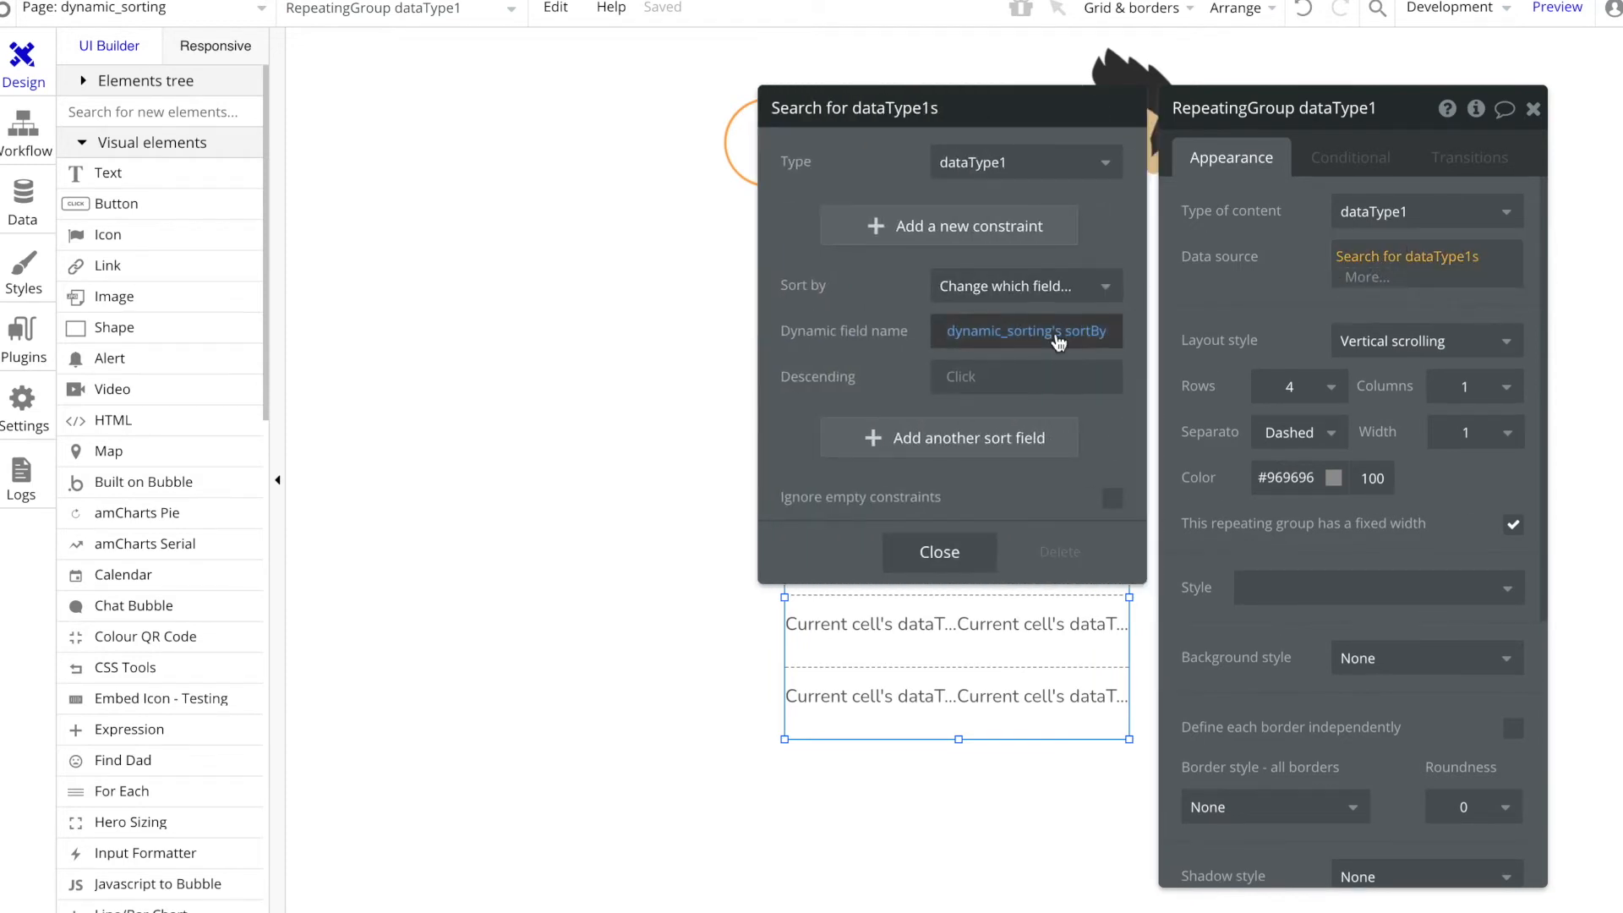
left_click(964, 373)
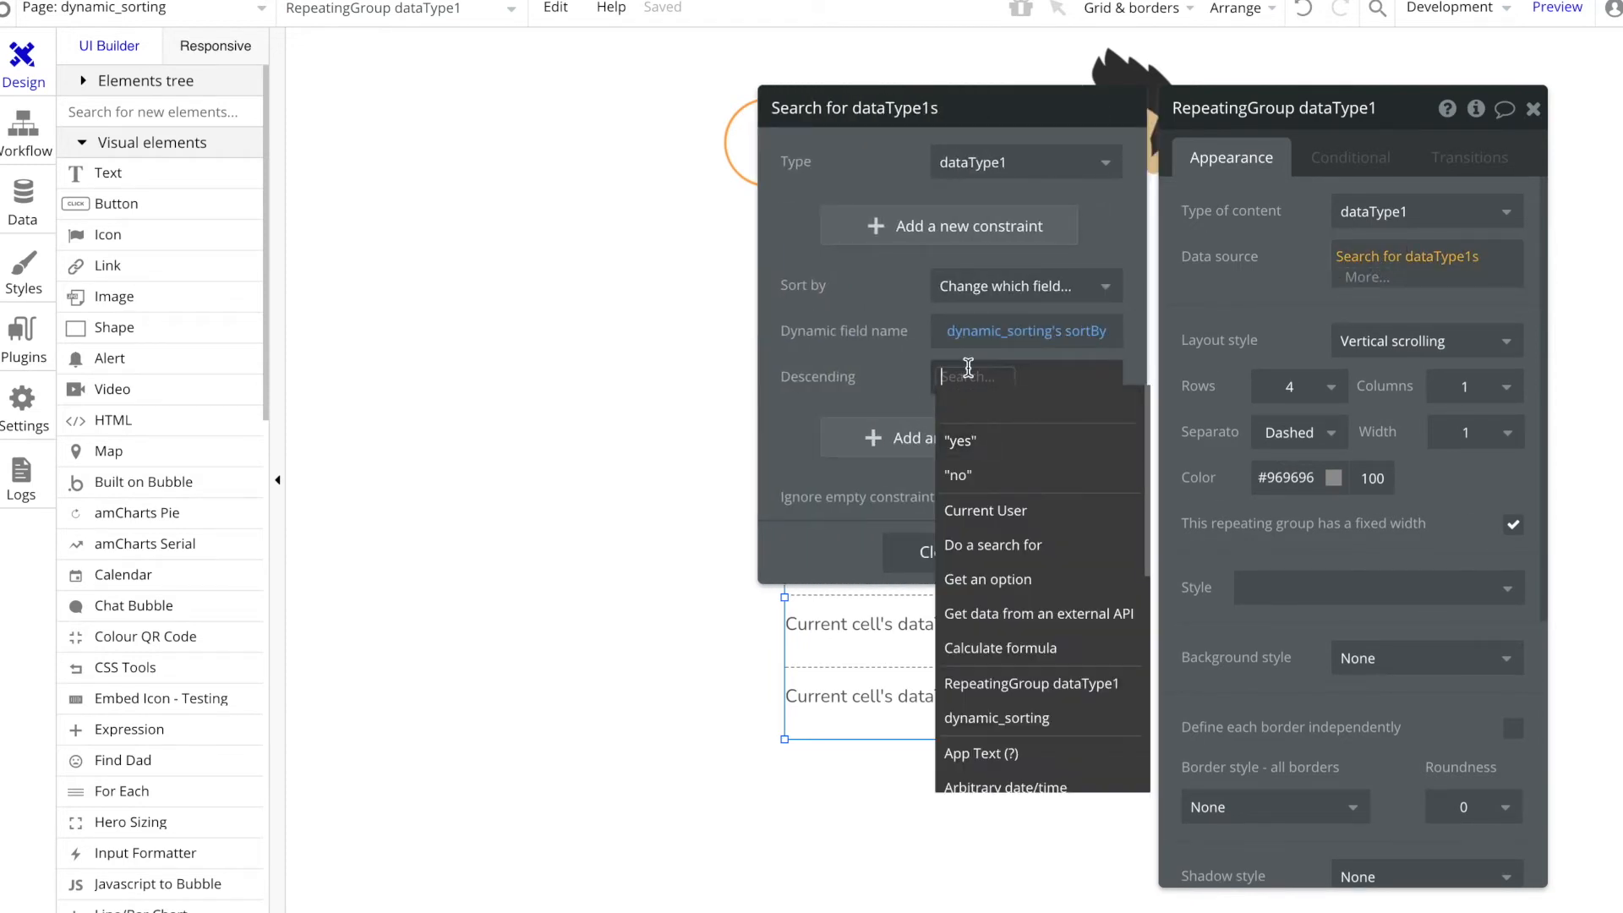
type("dyn")
left_click(998, 439)
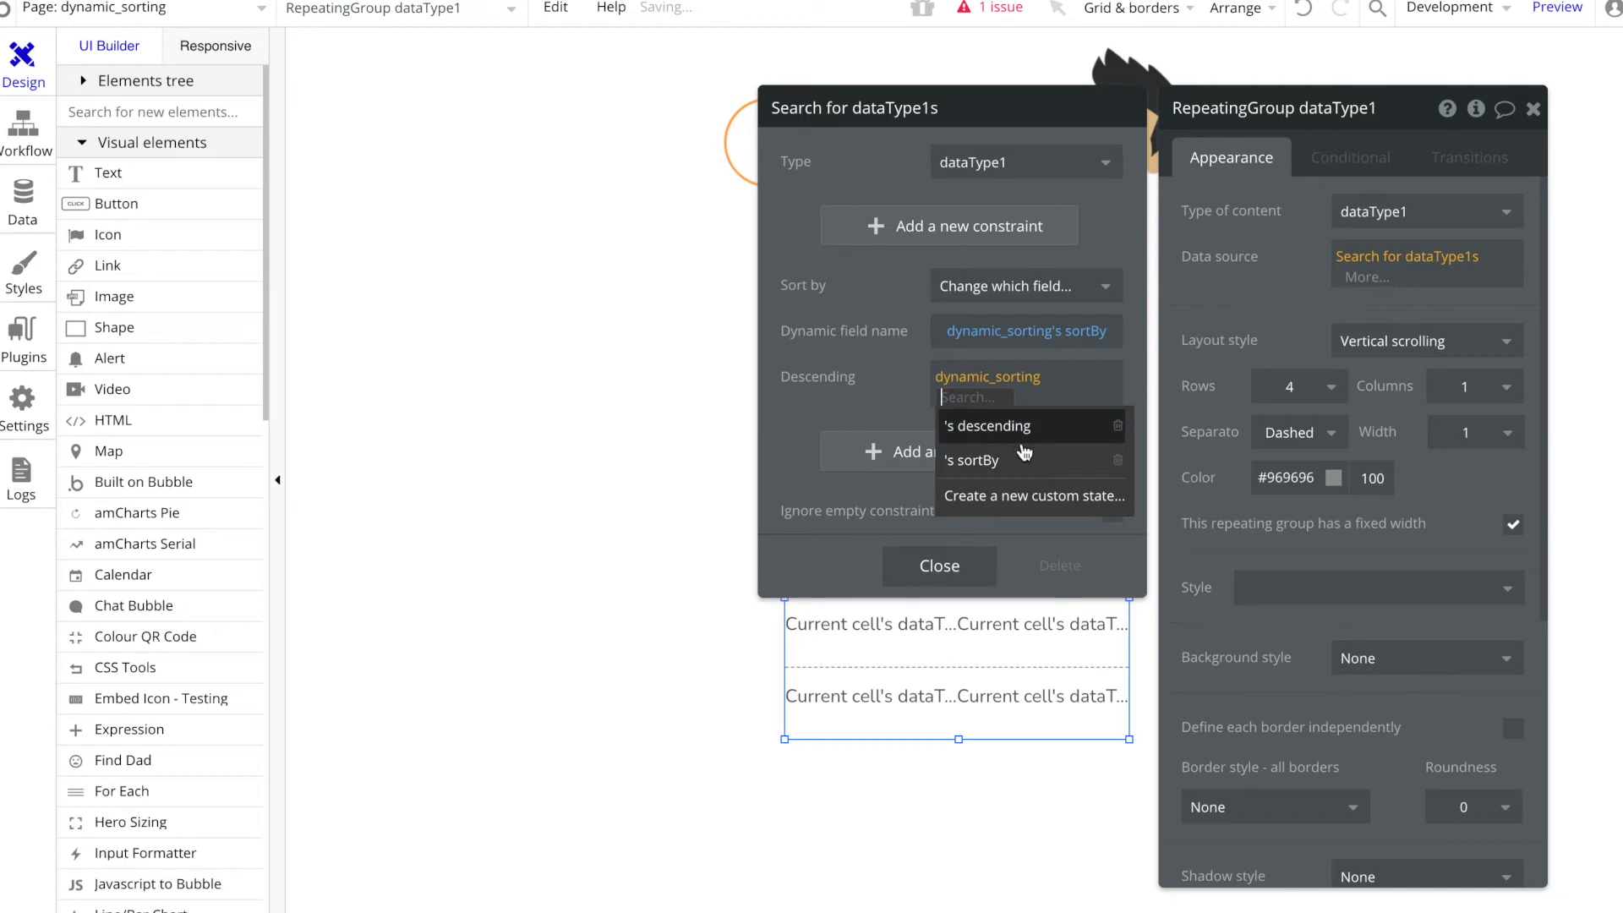
left_click(1015, 461)
left_click(1082, 385)
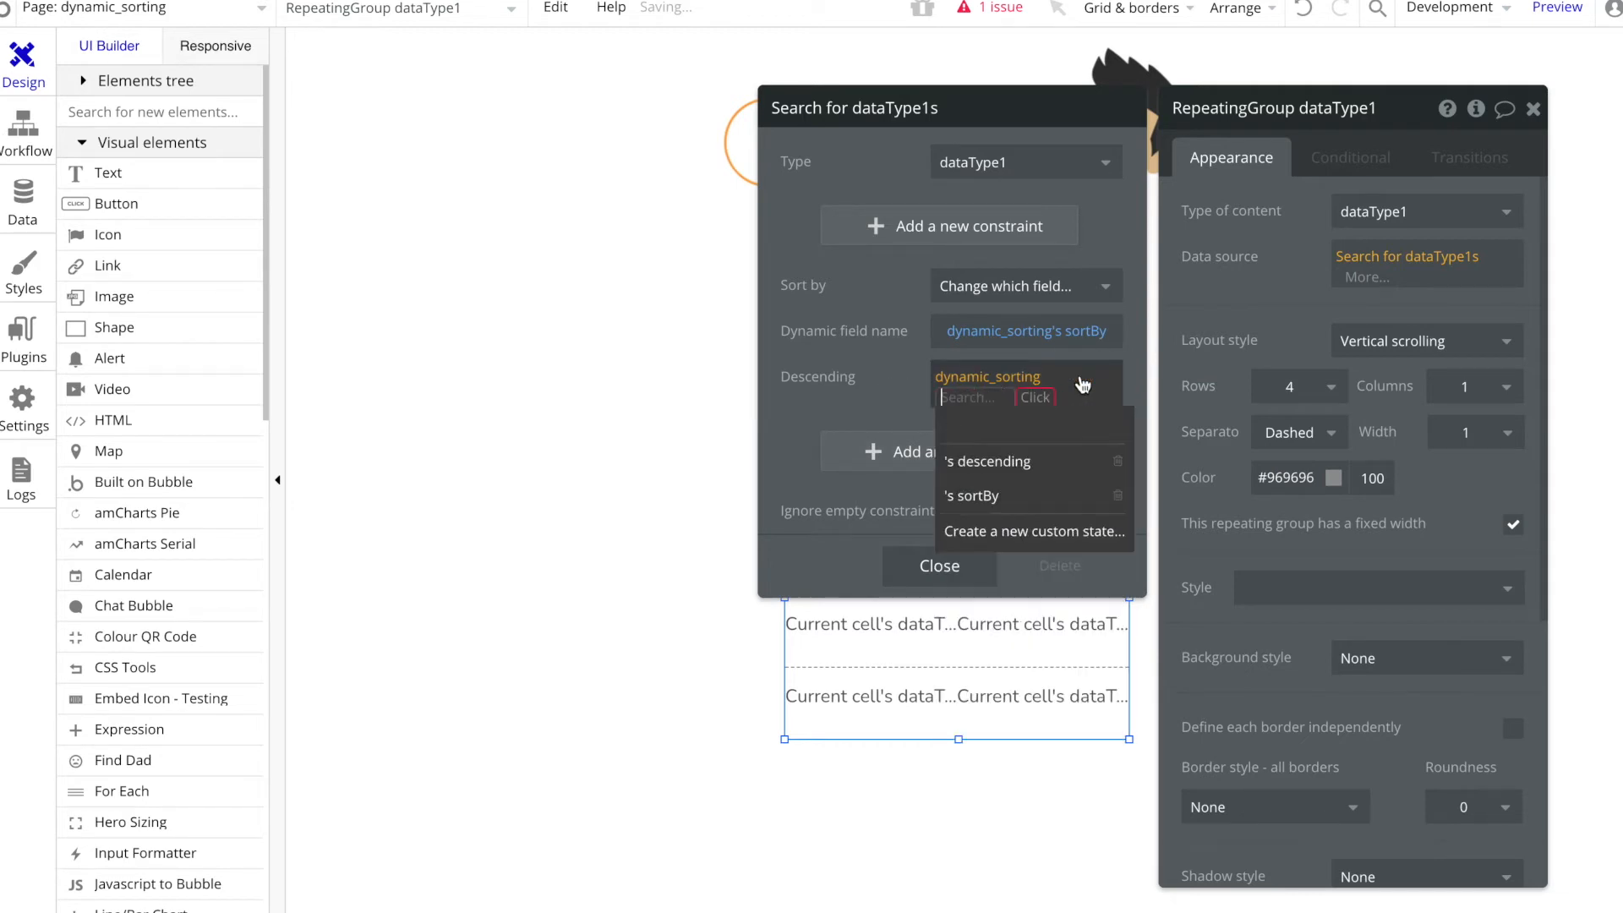
left_click(1010, 460)
left_click(882, 395)
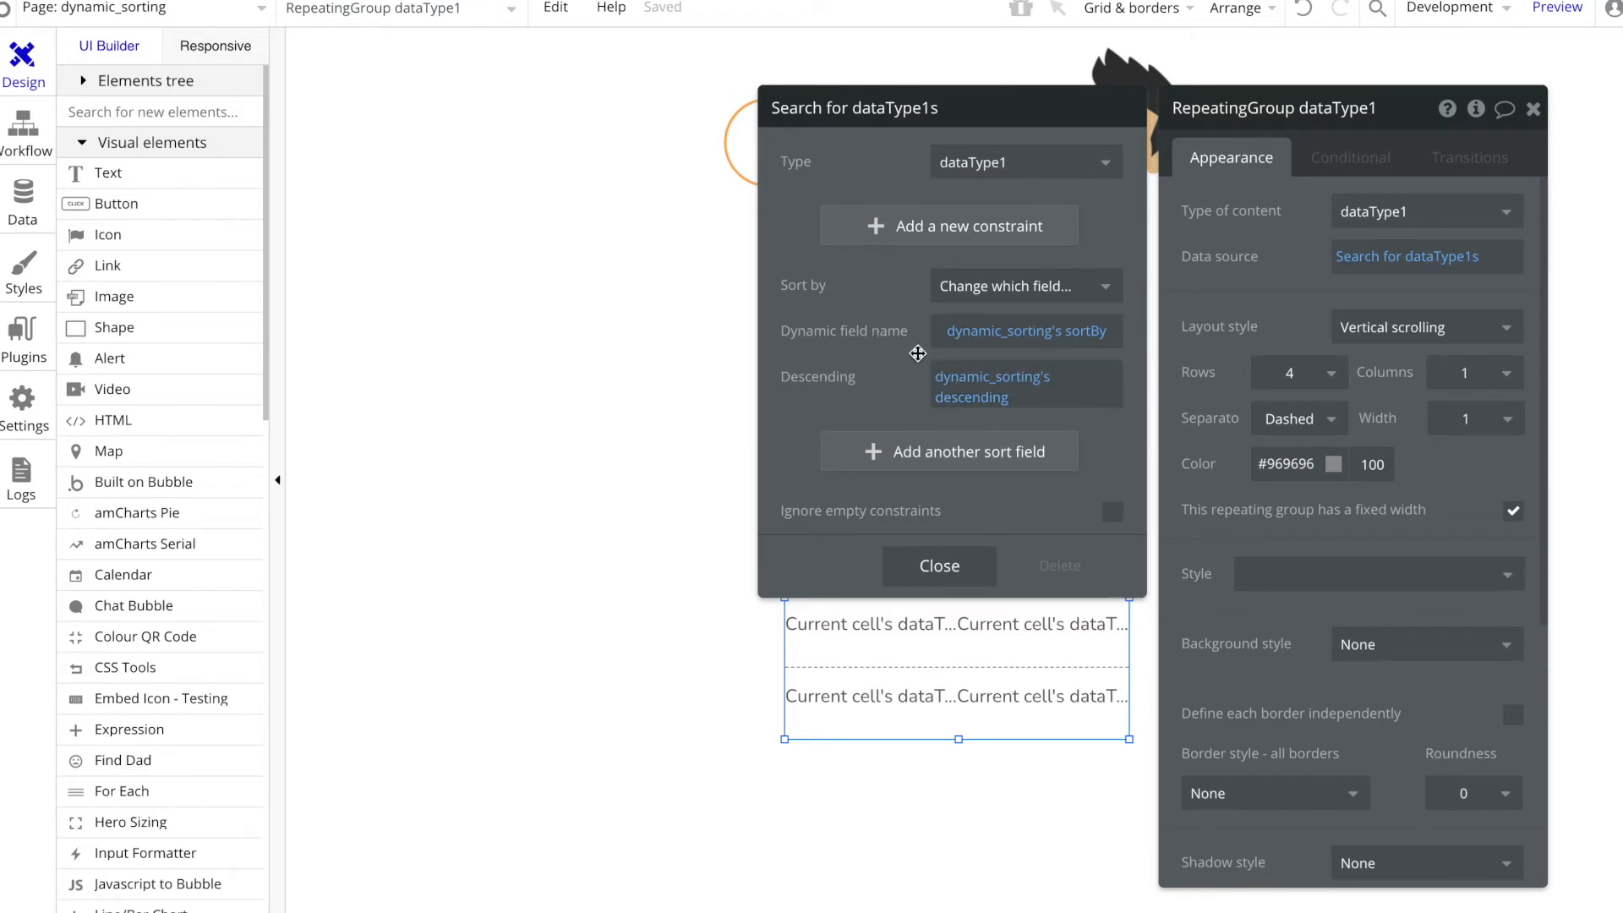
left_click(938, 566)
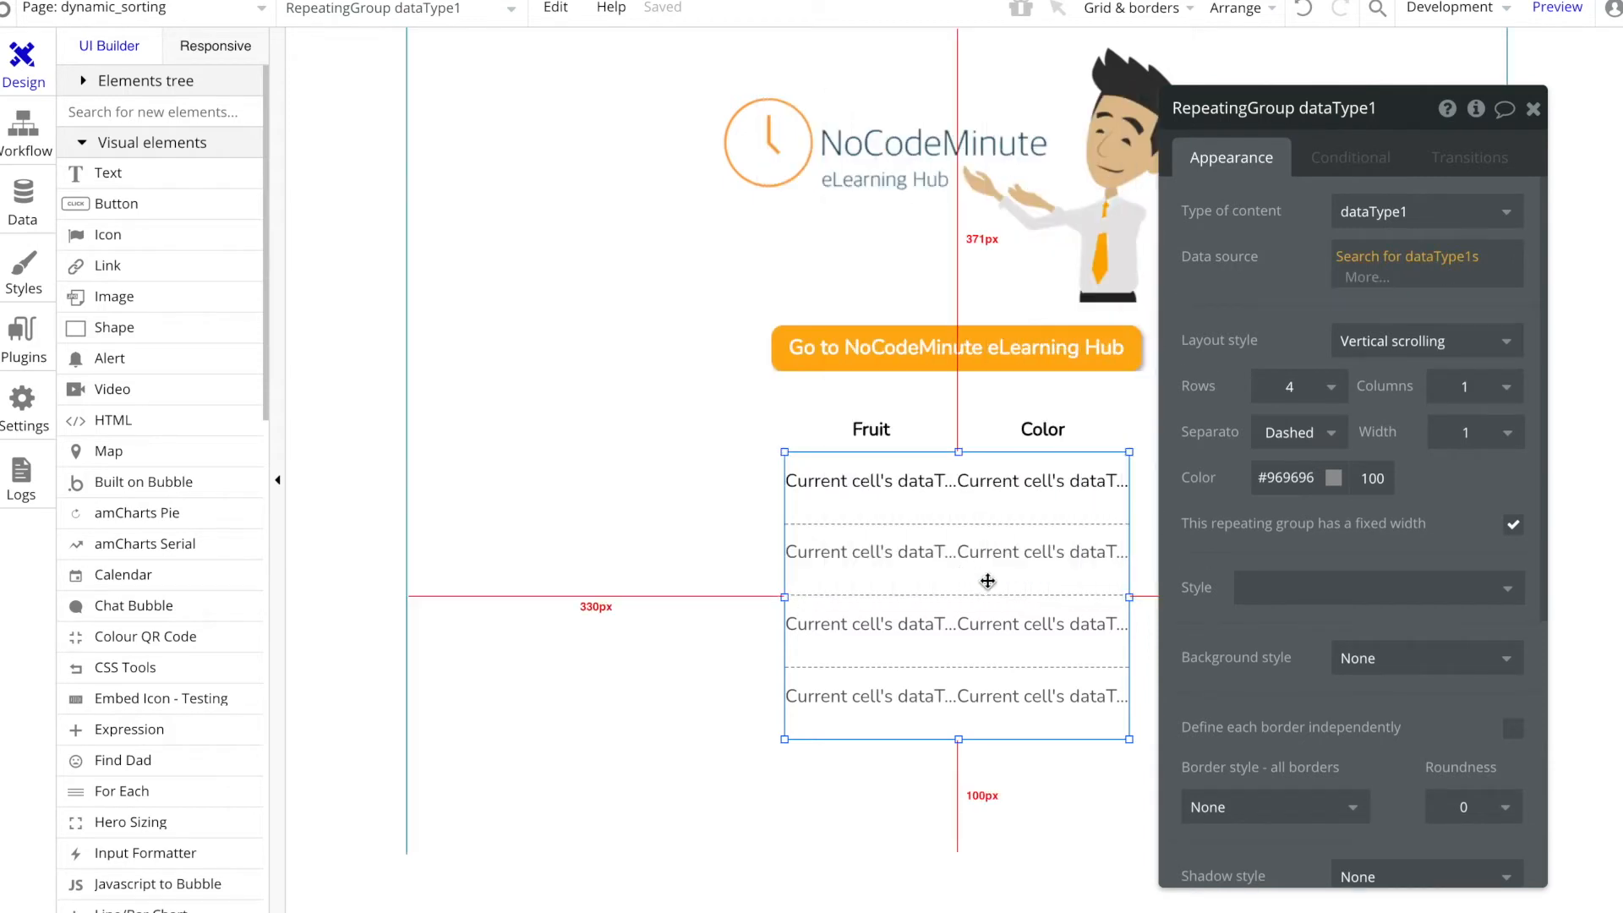
Step: Start a click workflow for the Fruit heading text and add a Set state of an element action
left_click(875, 435)
left_click(1313, 554)
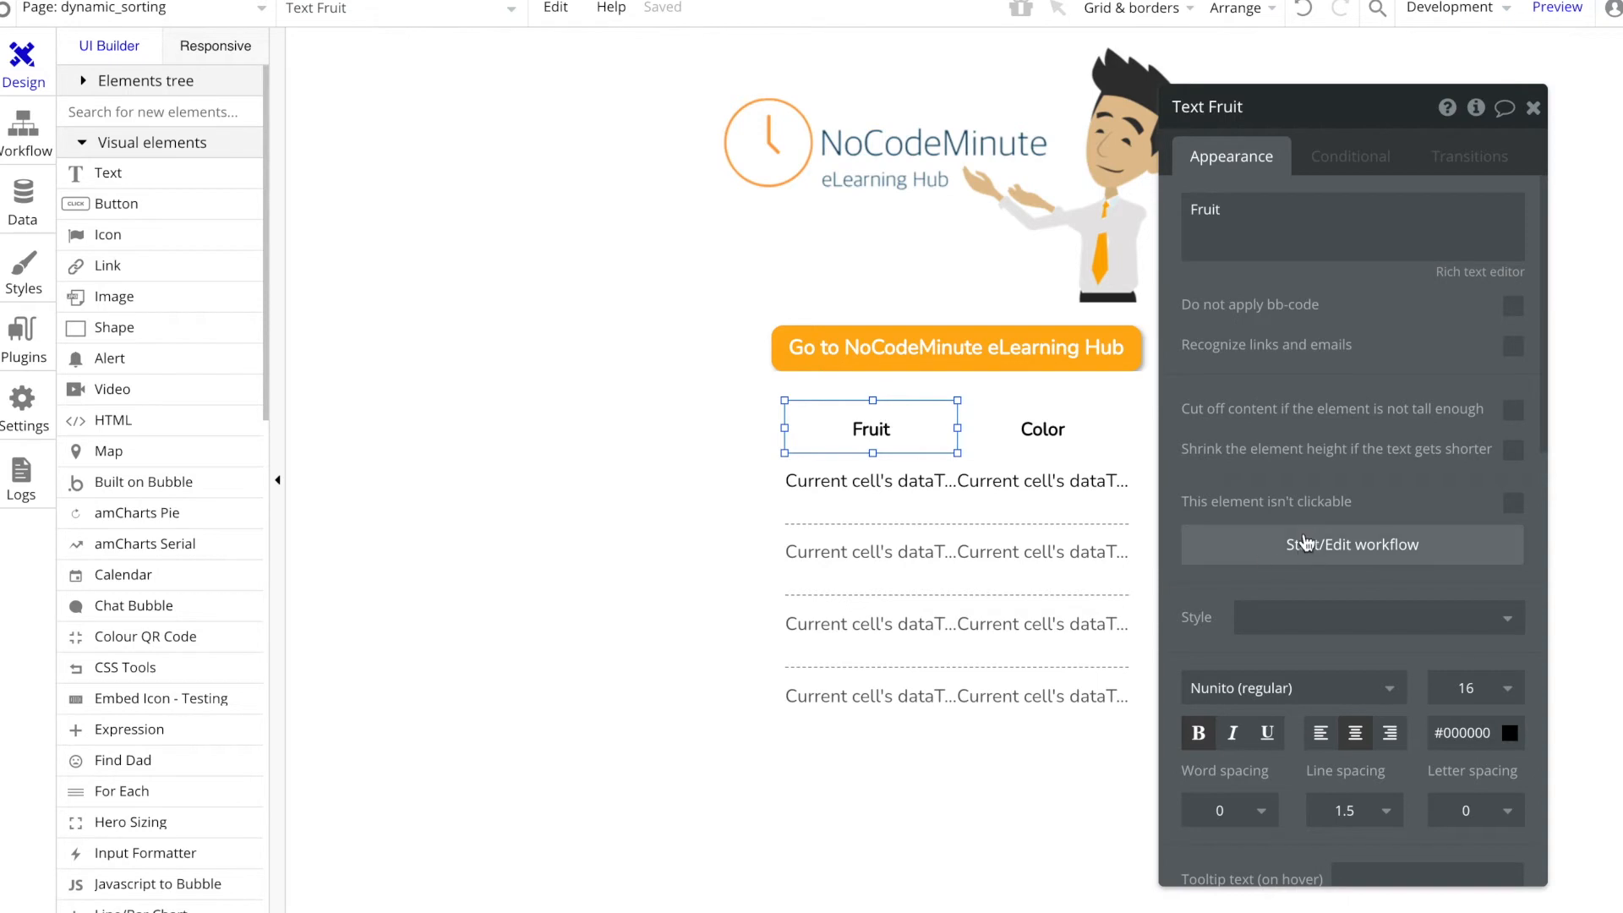
left_click(1317, 546)
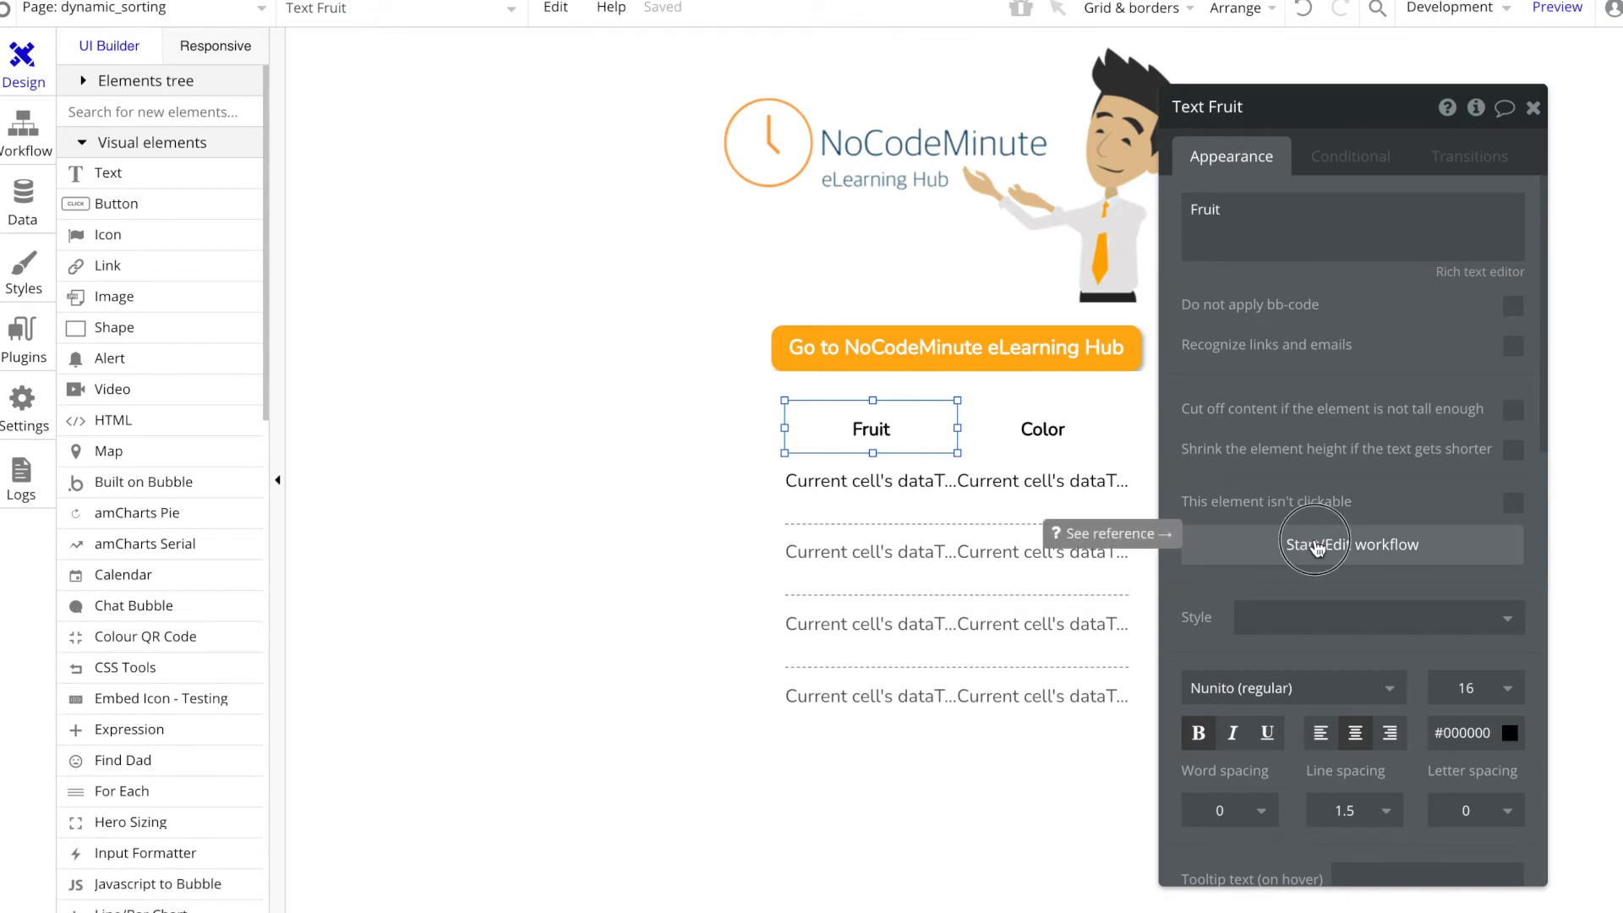
left_click(226, 308)
type("set a")
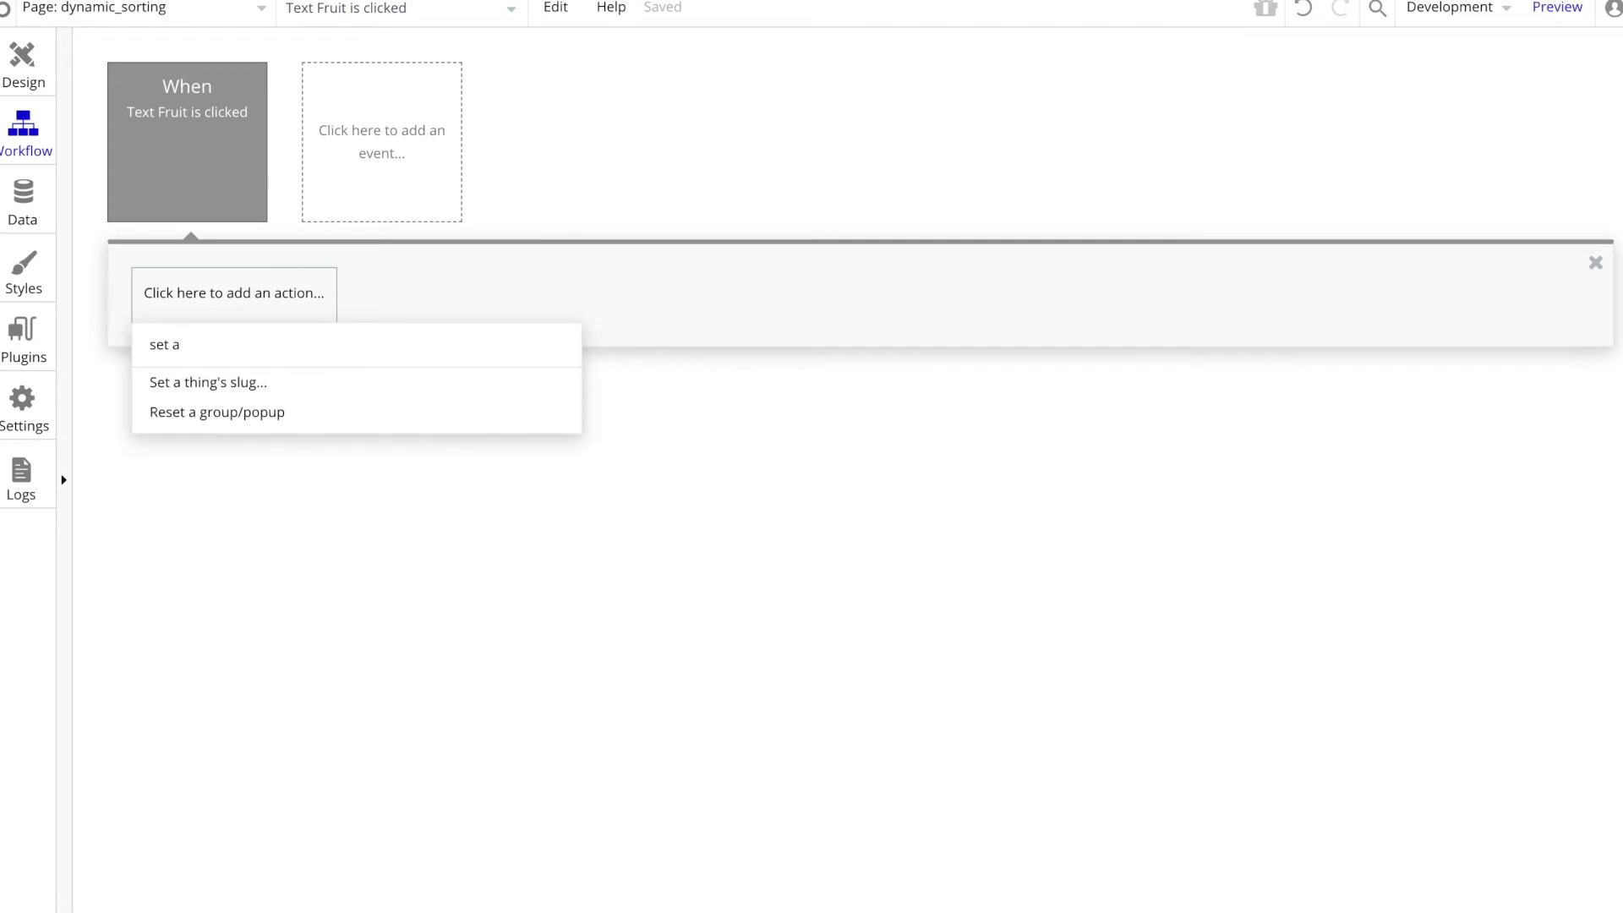
key("BackSpace")
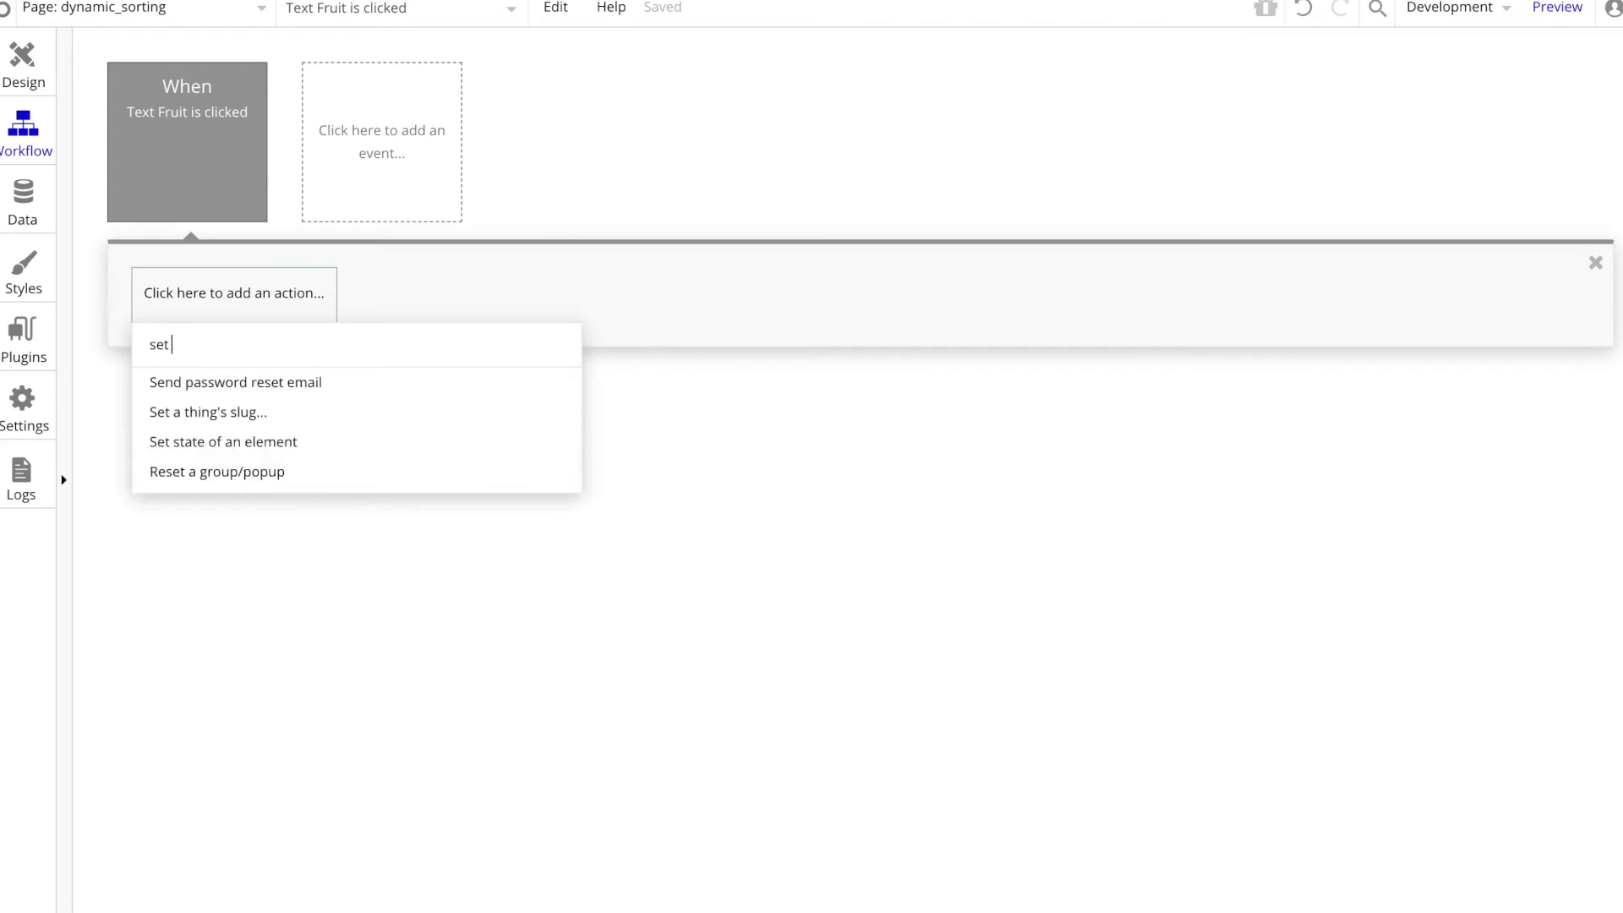
type("st")
left_click(243, 382)
Step: Target the dynamic_sorting page and its sortBy custom state in the Set state action
left_click(1397, 176)
left_click(1392, 189)
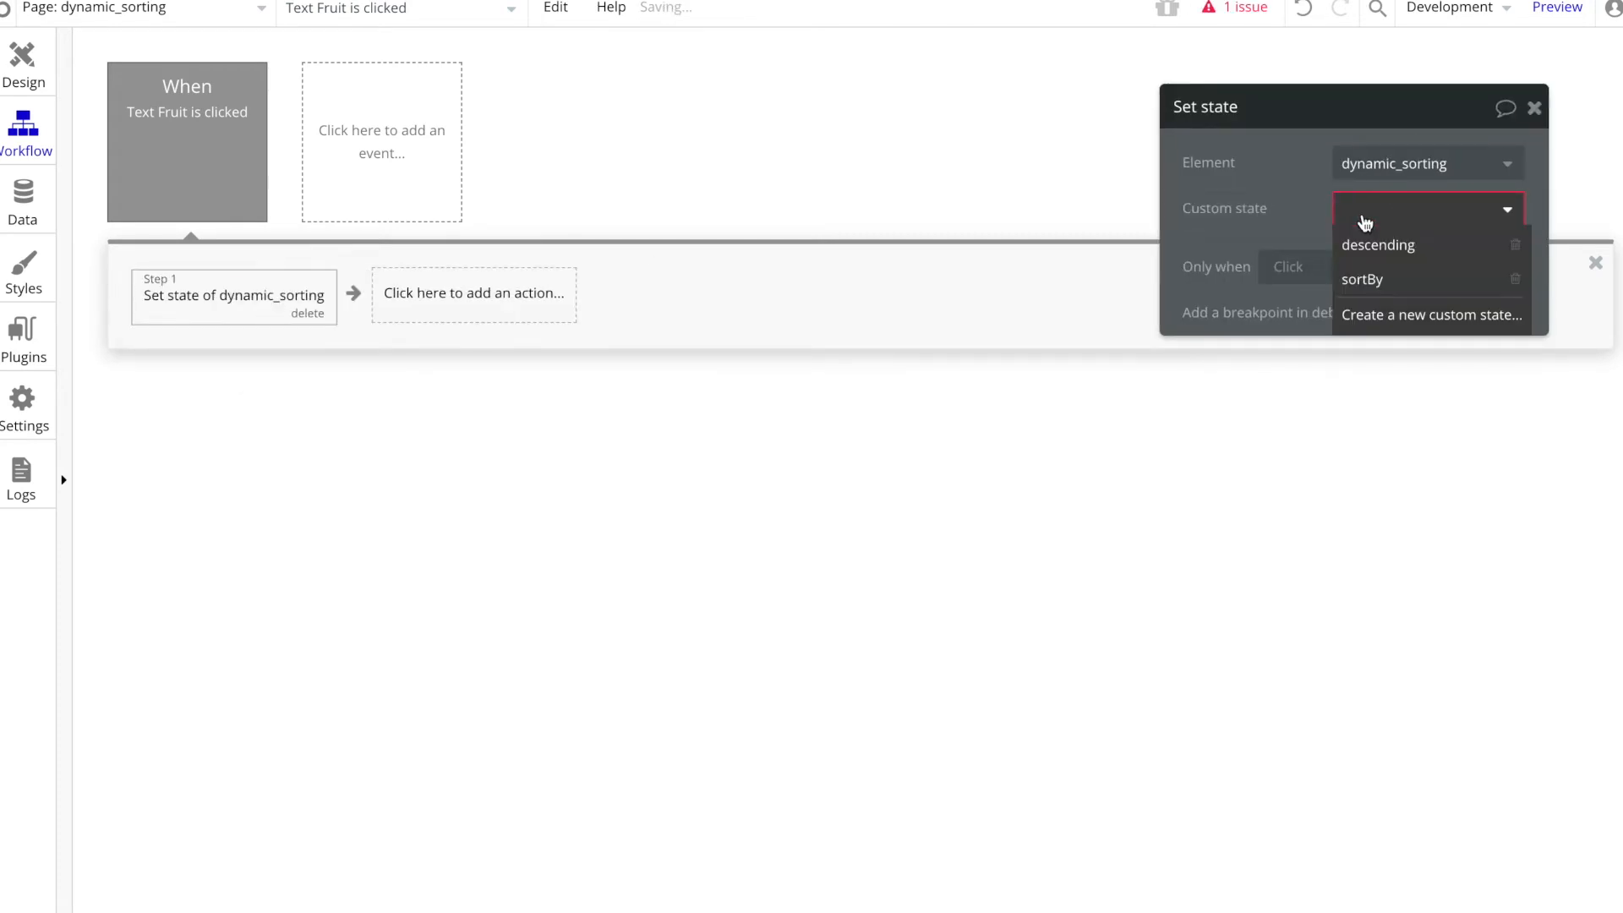
left_click(1368, 279)
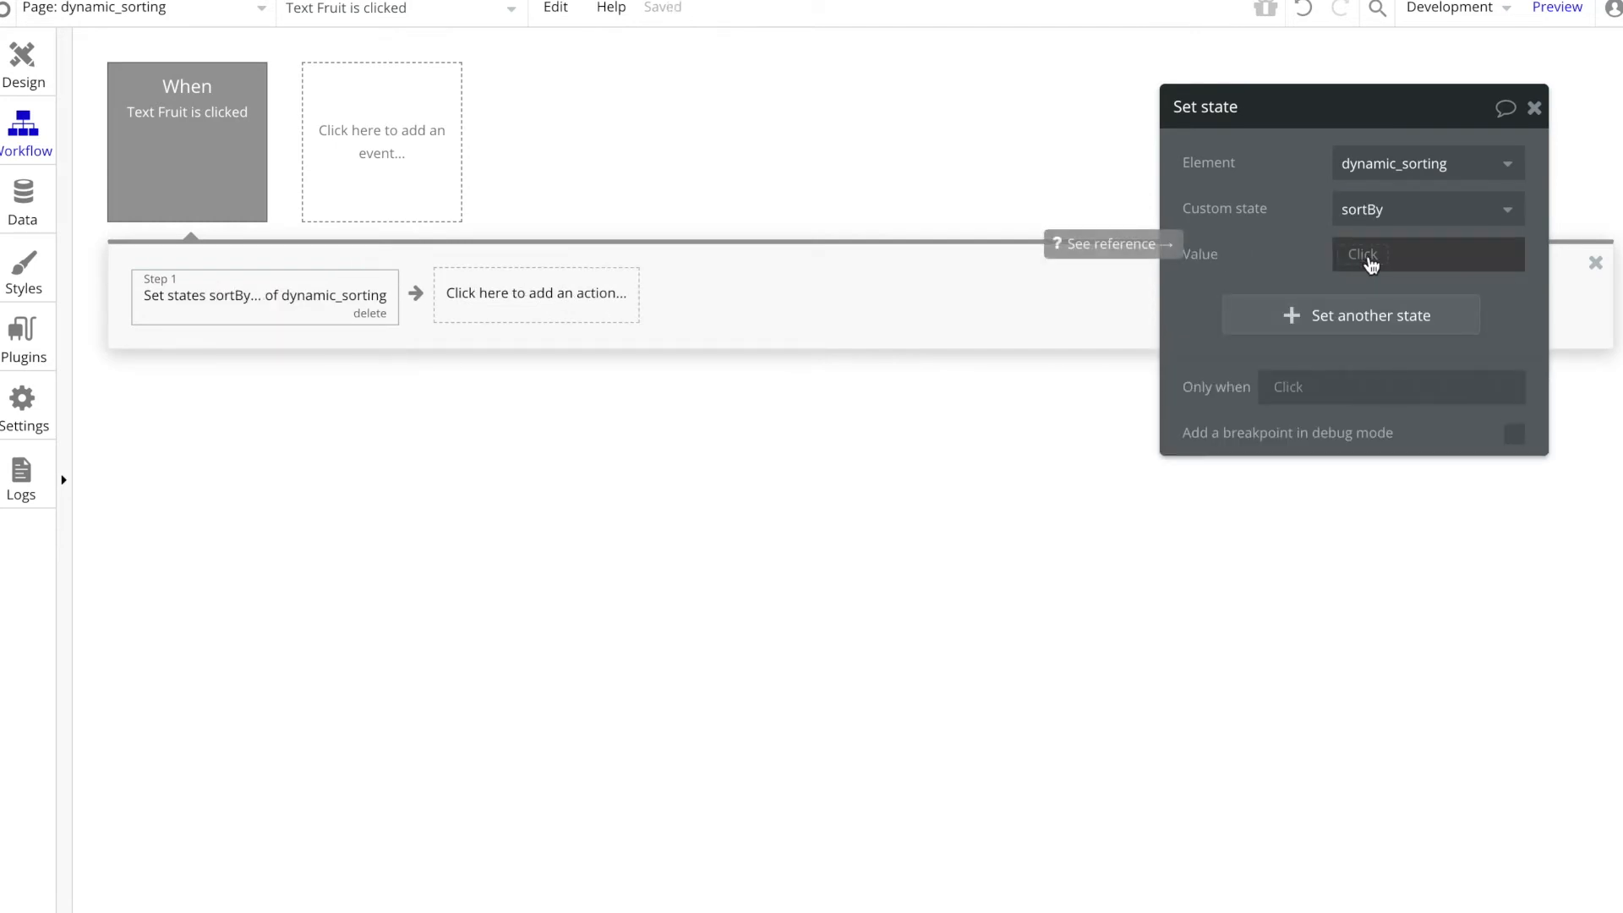
Step: Change the text of the Fruit column heading to "Name" on the page
left_click(23, 63)
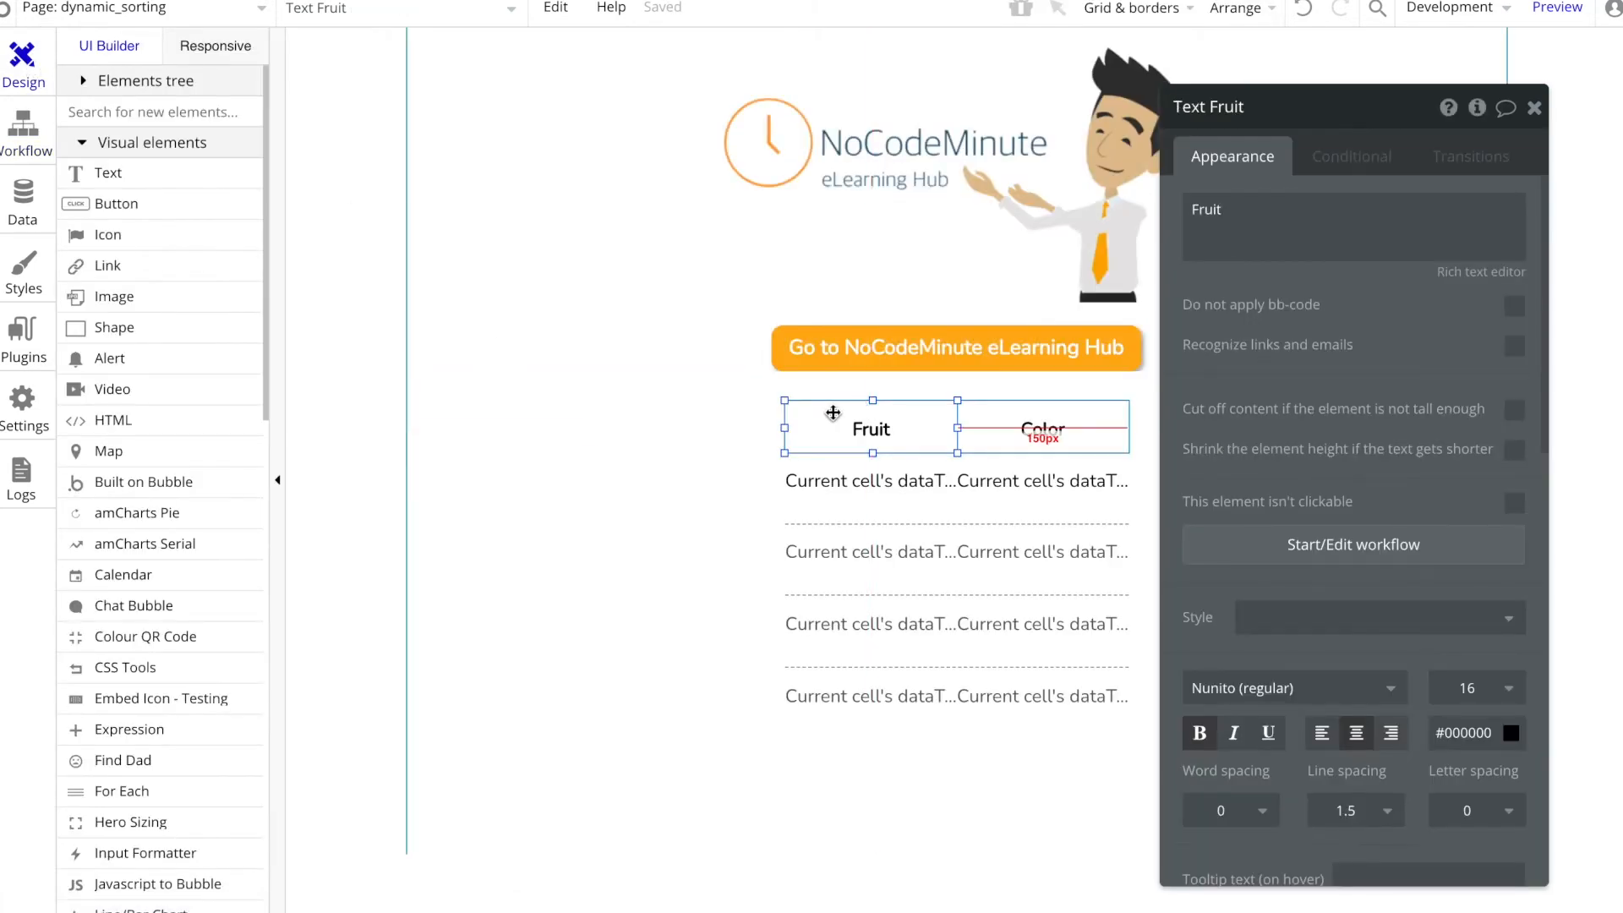
left_click(1260, 232)
key("ctrl+a")
type("Name")
left_click(1042, 429)
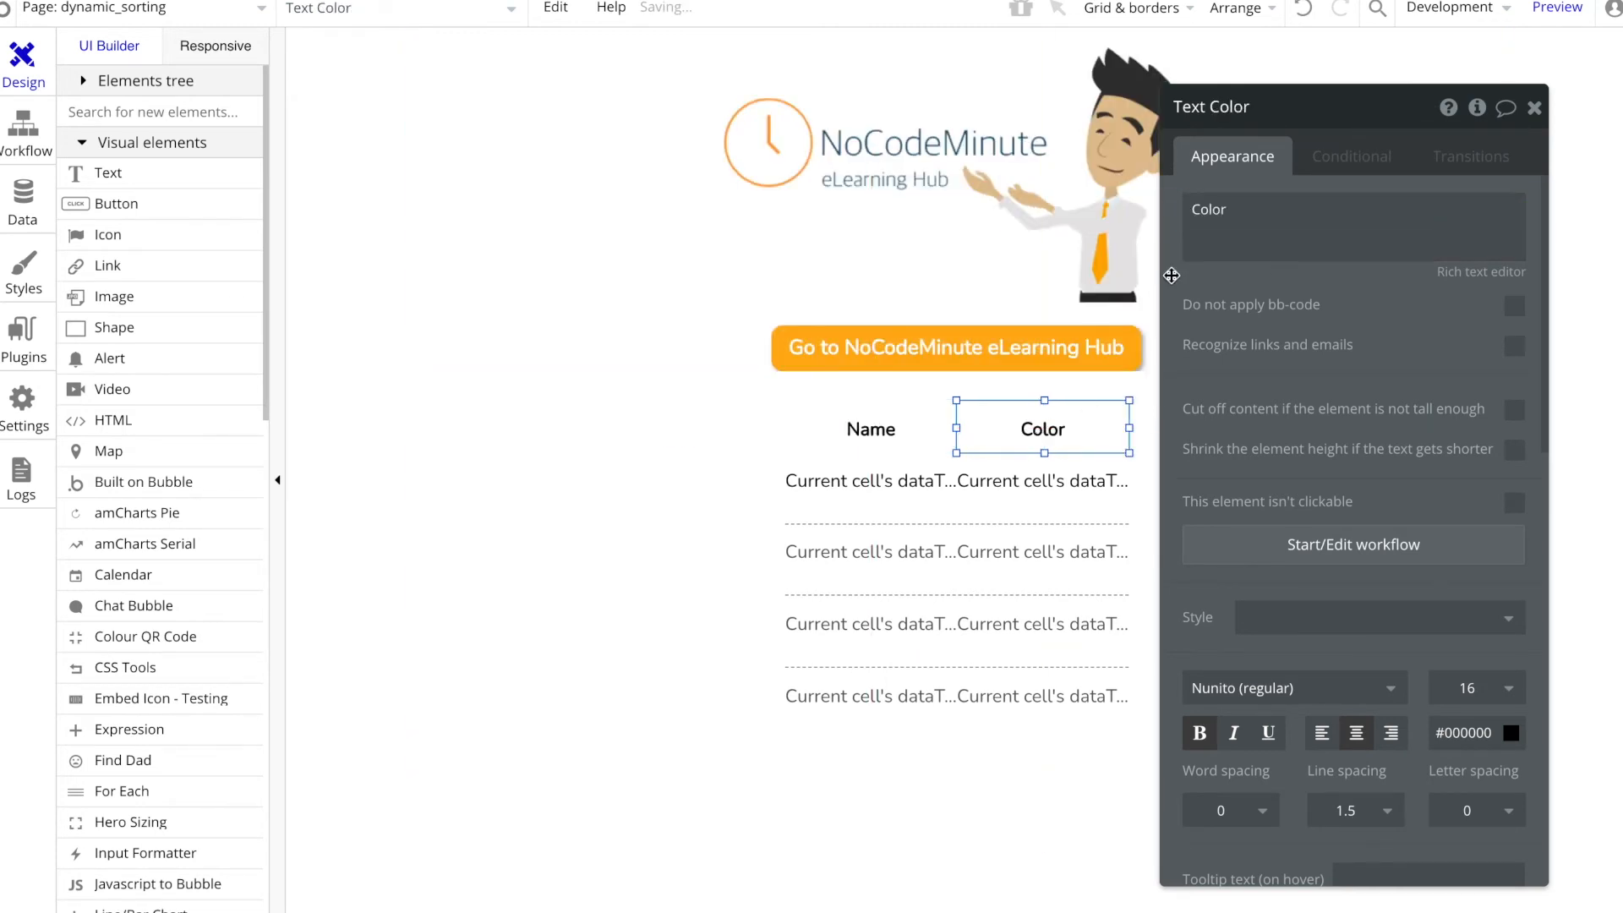
Step: Set the sortBy value in the heading workflow's Set state action to "name"
left_click(8, 121)
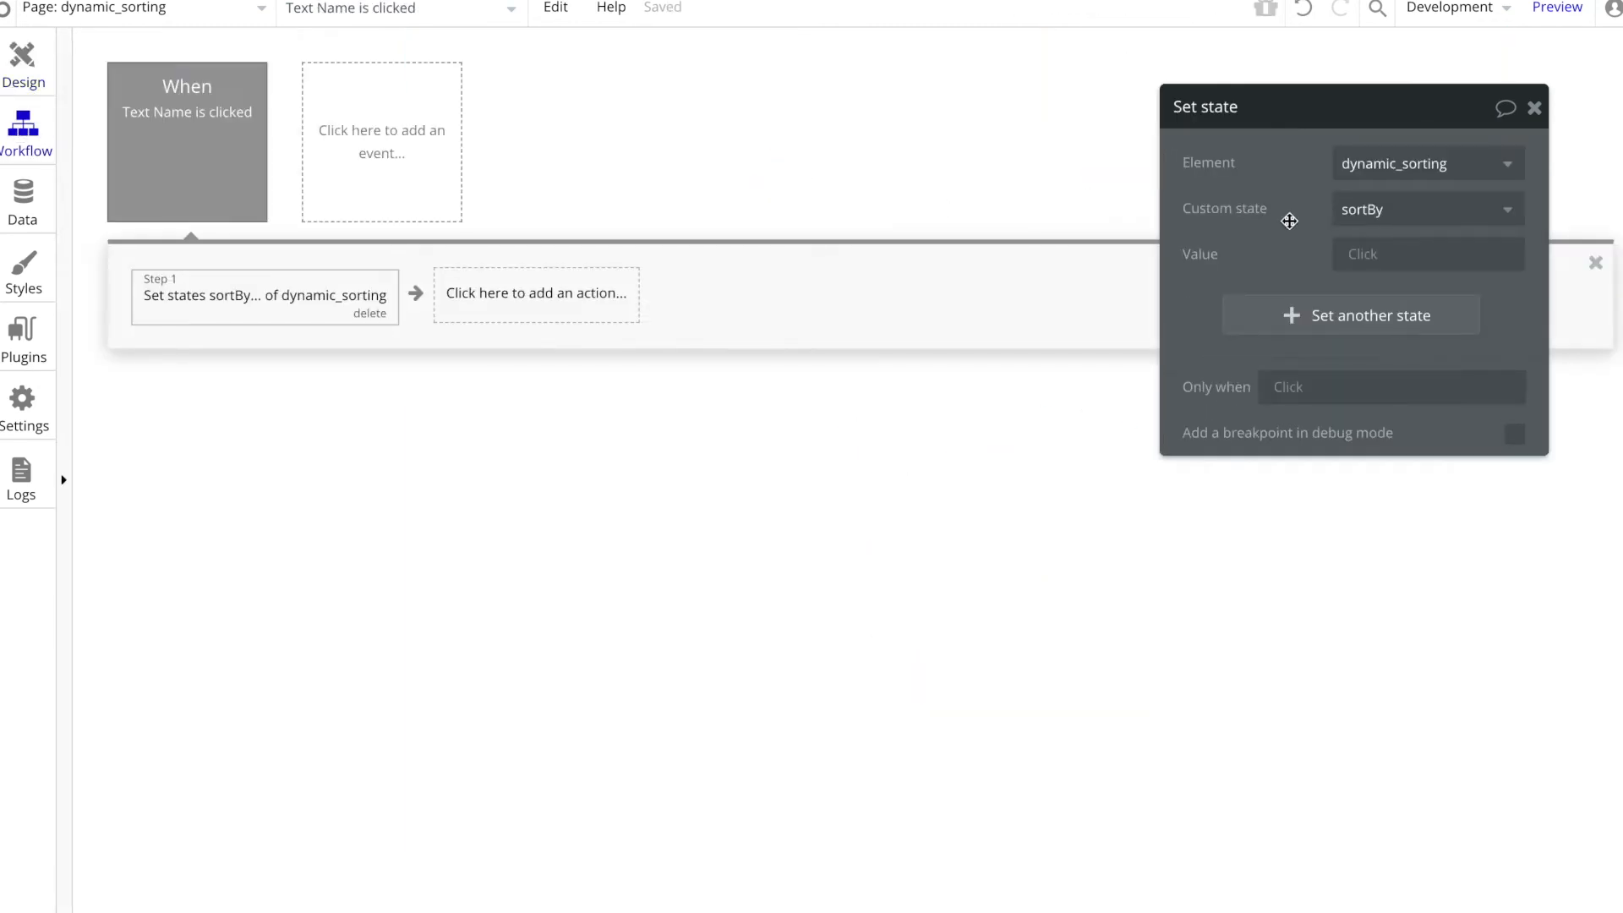
left_click(1359, 255)
type("name")
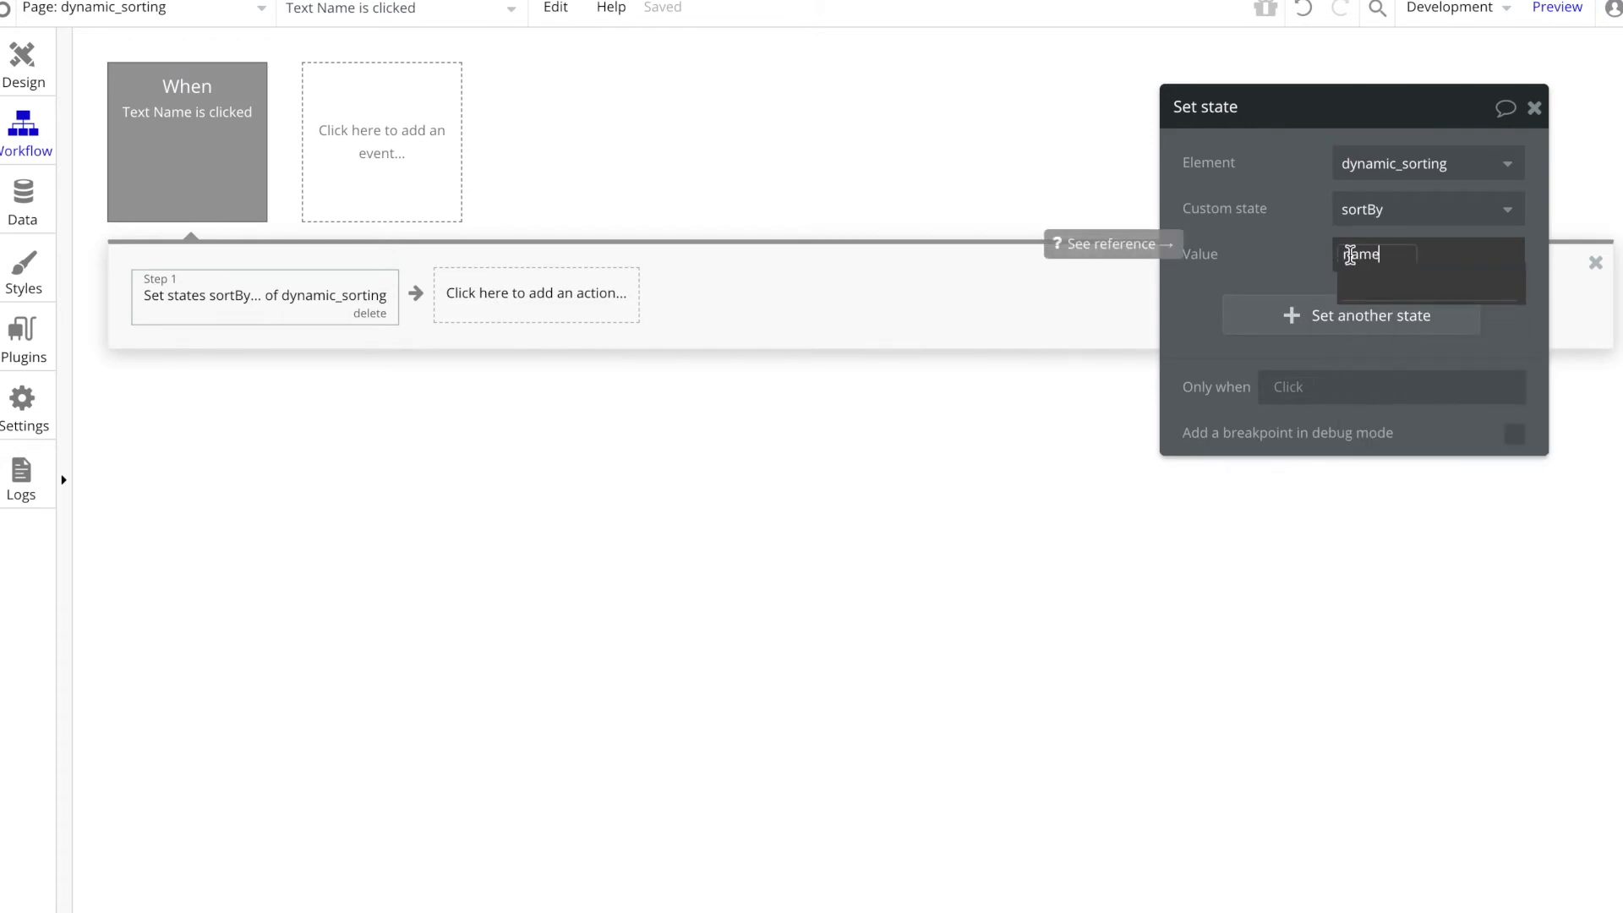
Step: Capitalize the two dataType1 text field names as Name and Color
left_click(23, 203)
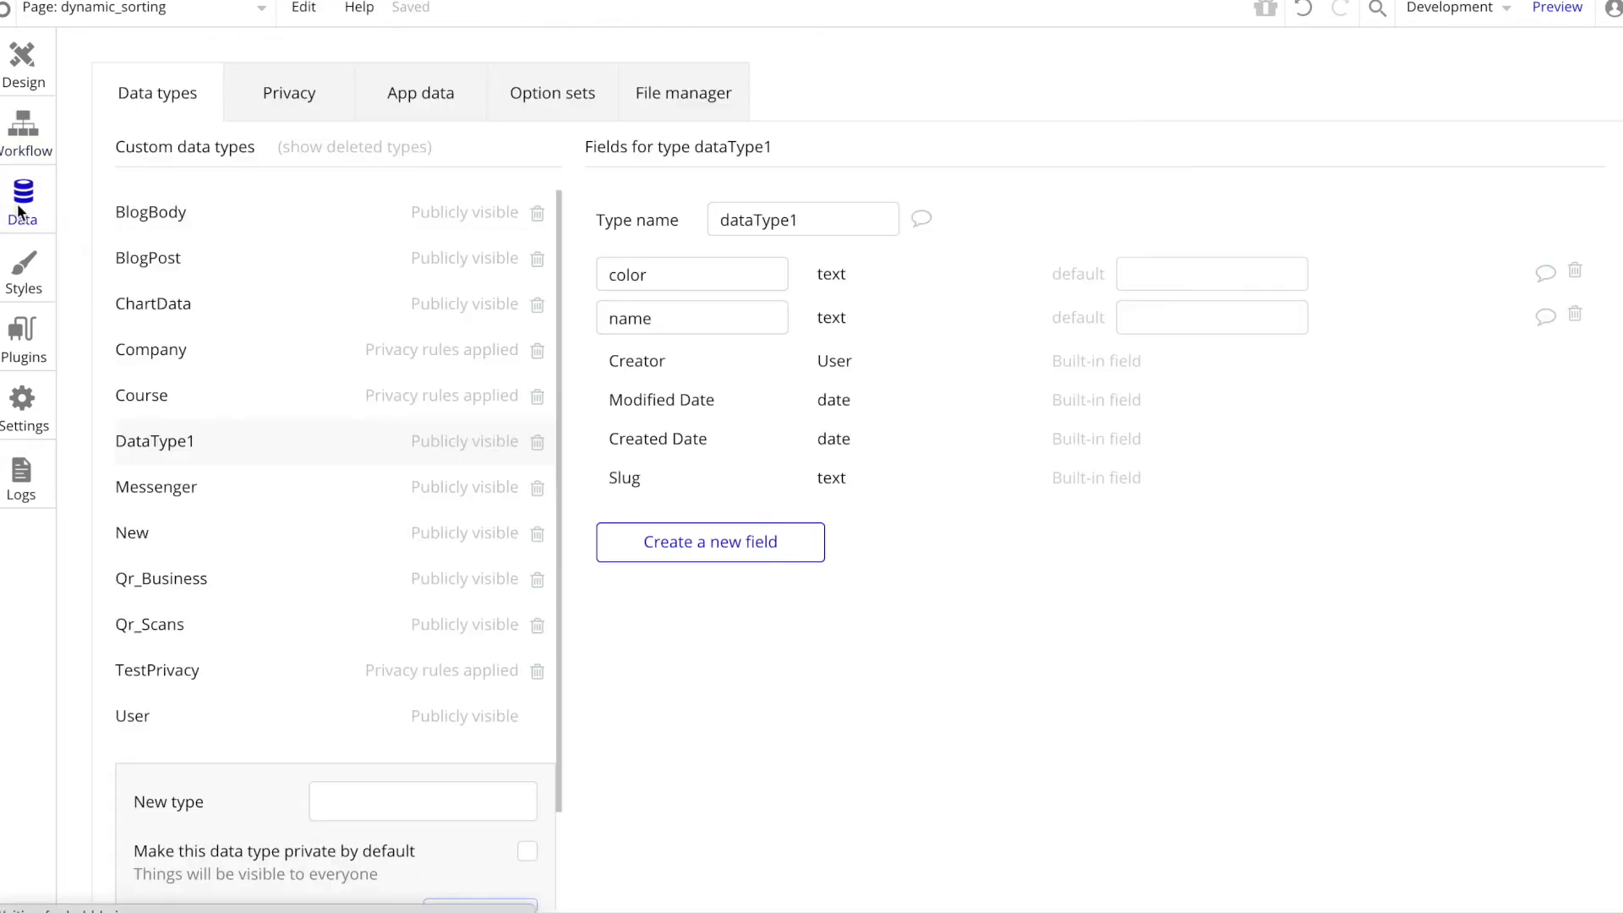
left_click(617, 317)
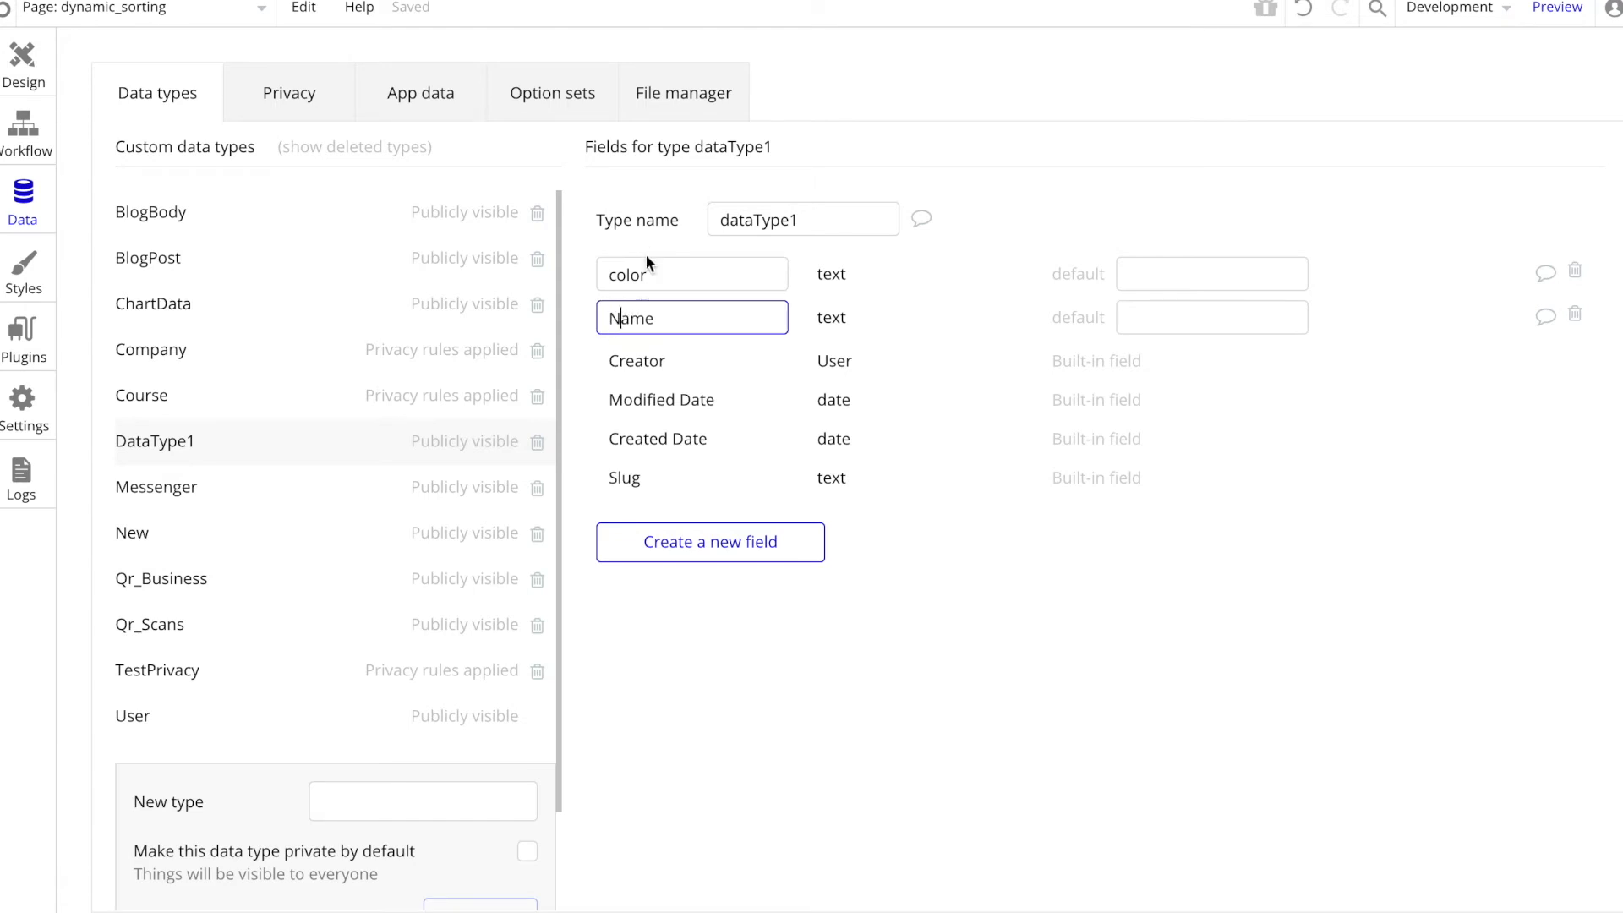
left_click(616, 274)
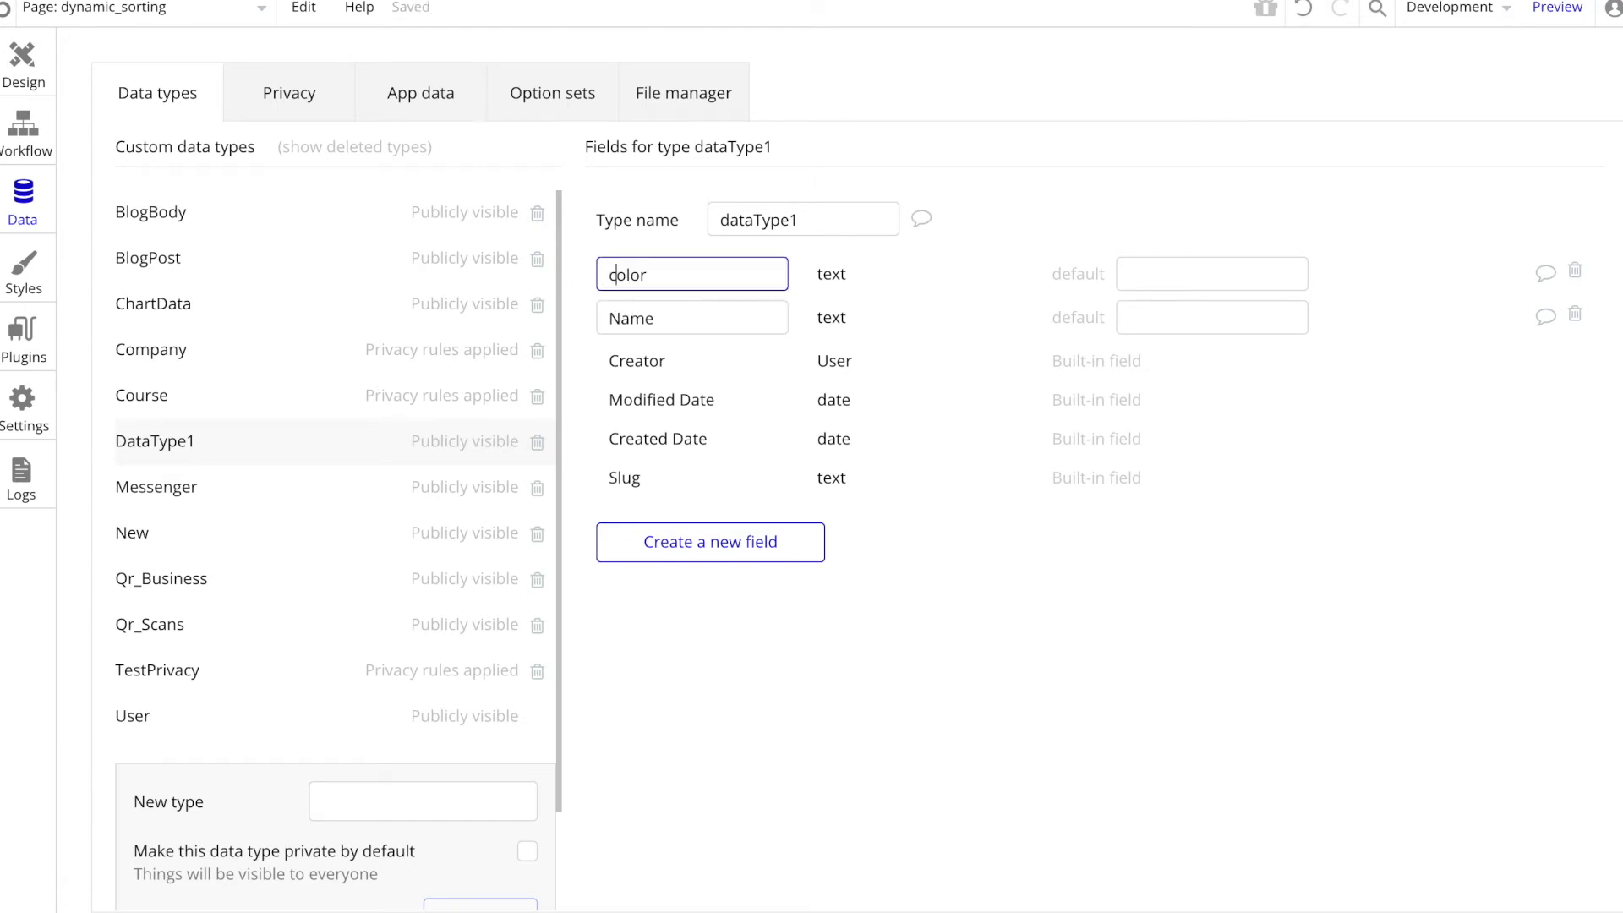
key("BackSpace")
type("C")
left_click(585, 238)
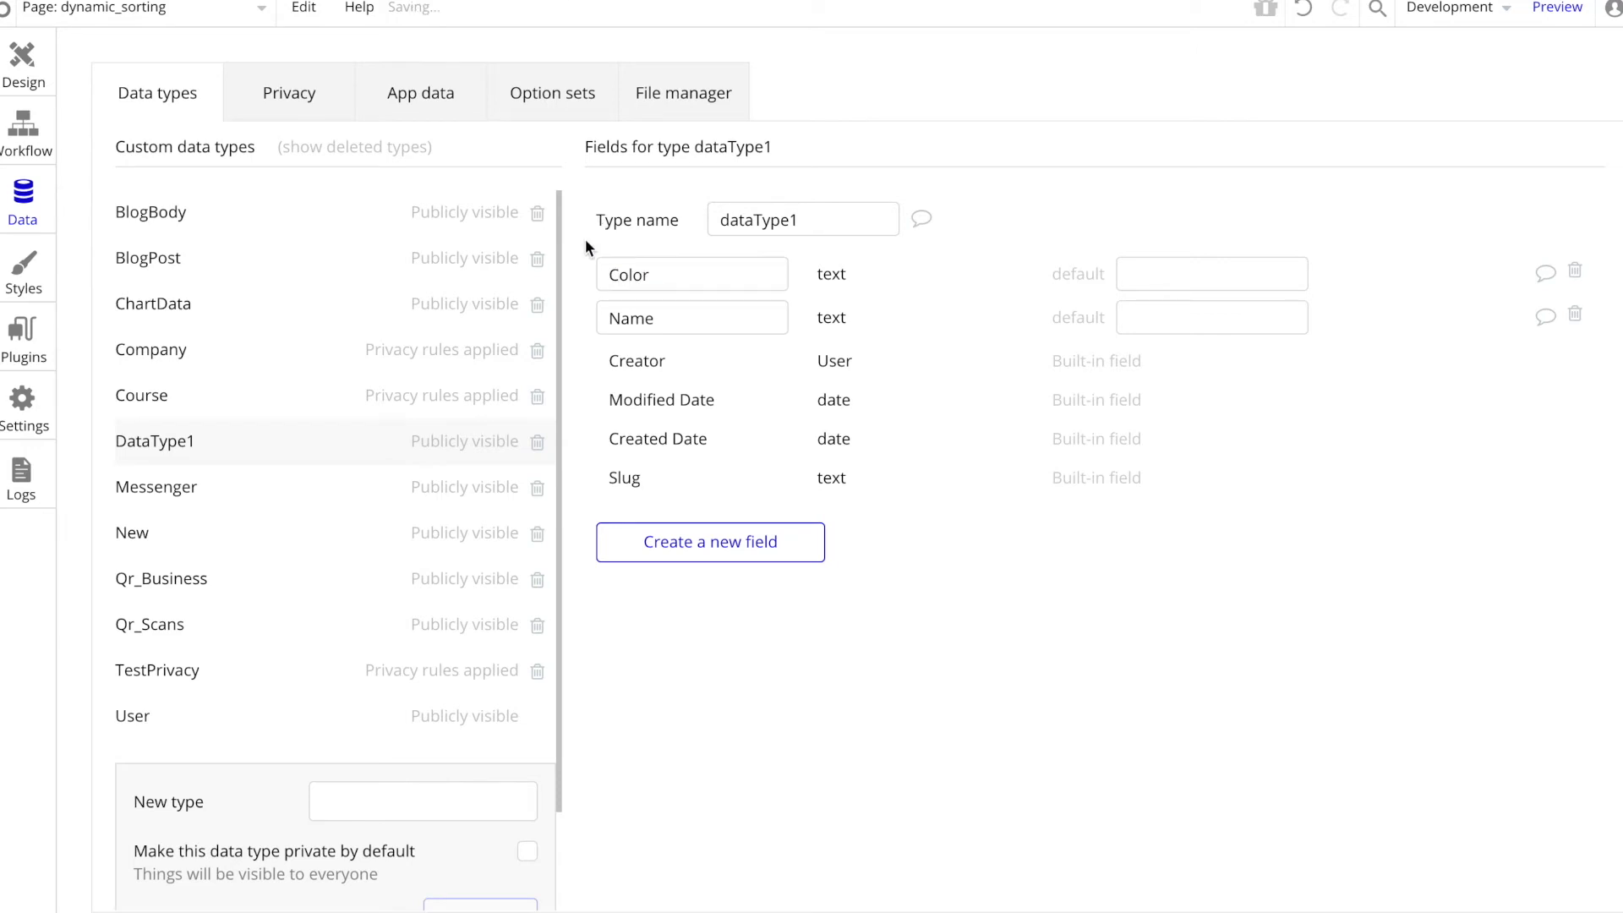
Step: Wrap the Name heading text on the page in its own group
left_click(5, 77)
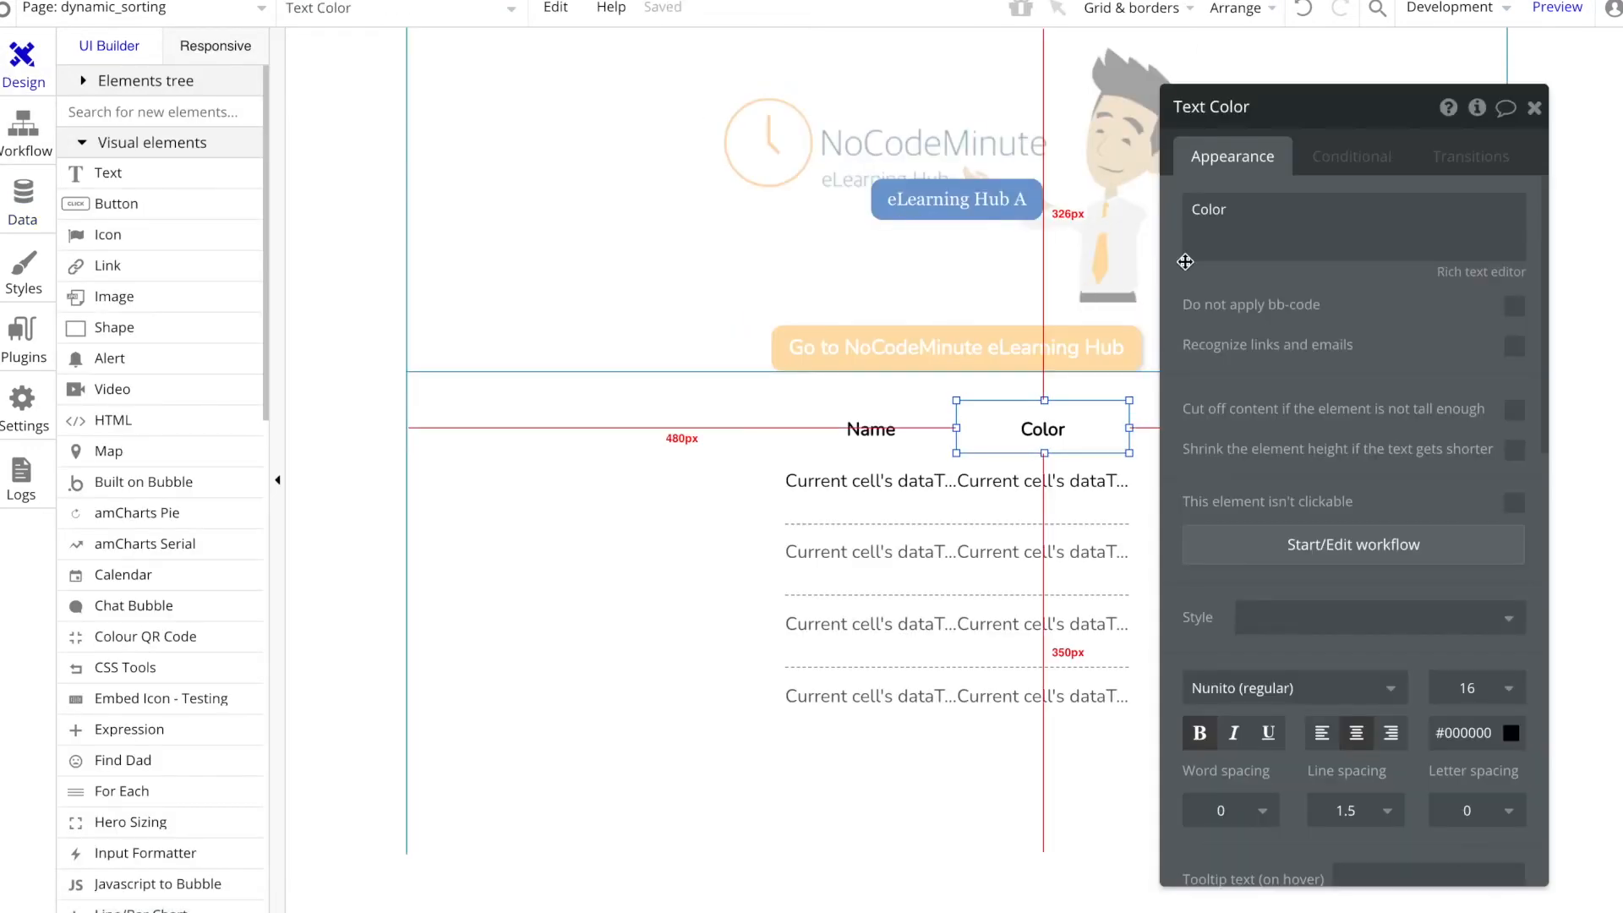
left_click(900, 433)
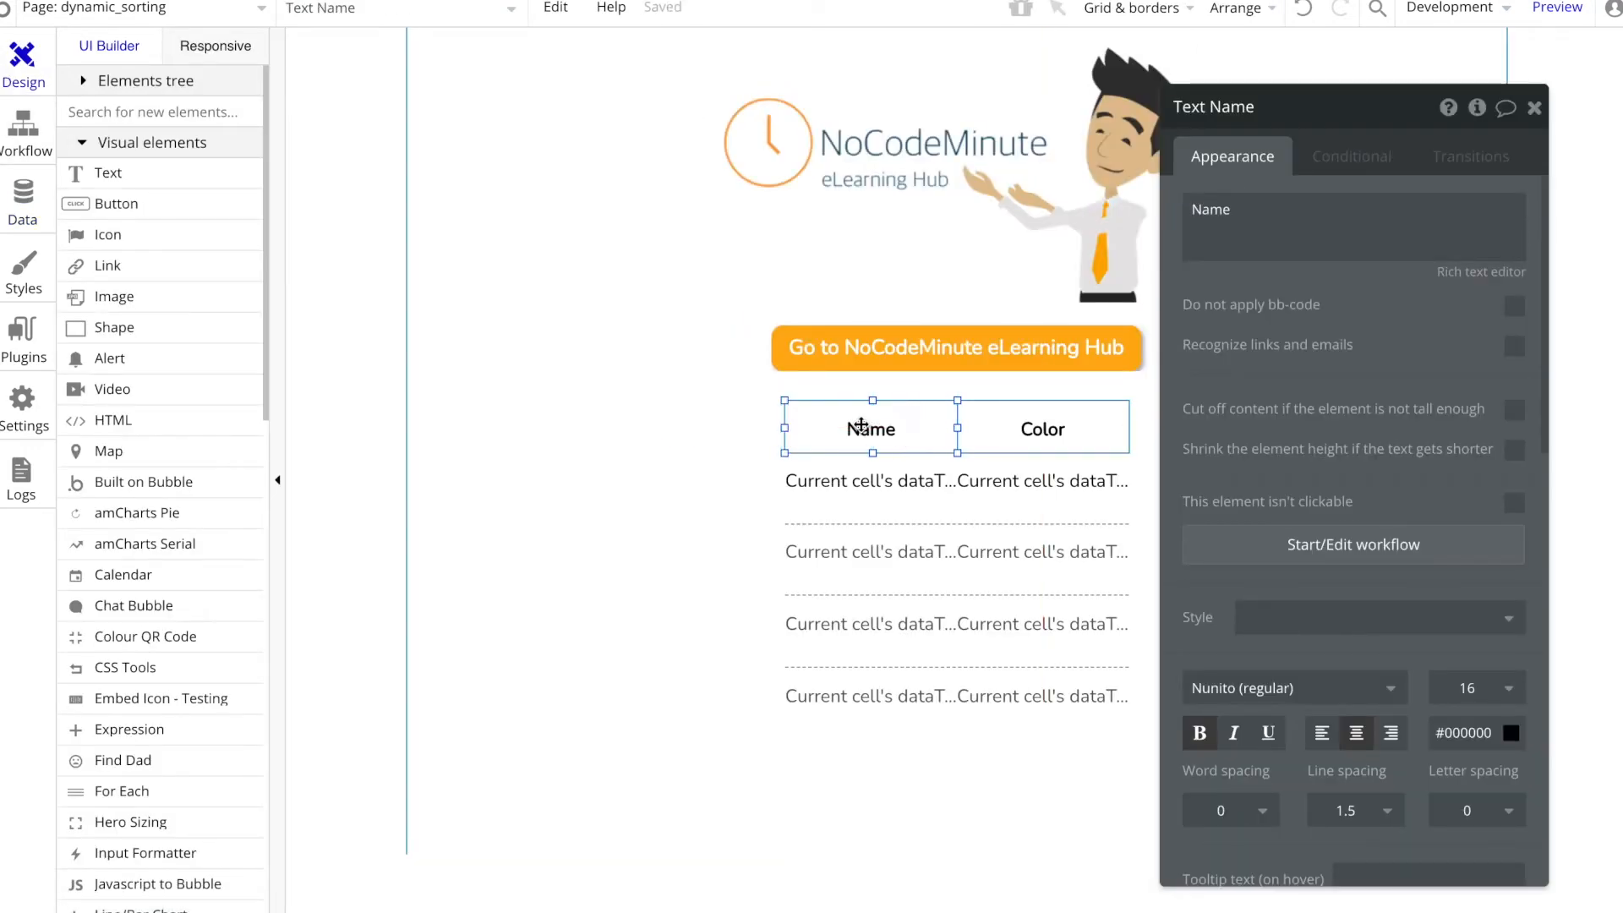
right_click(861, 427)
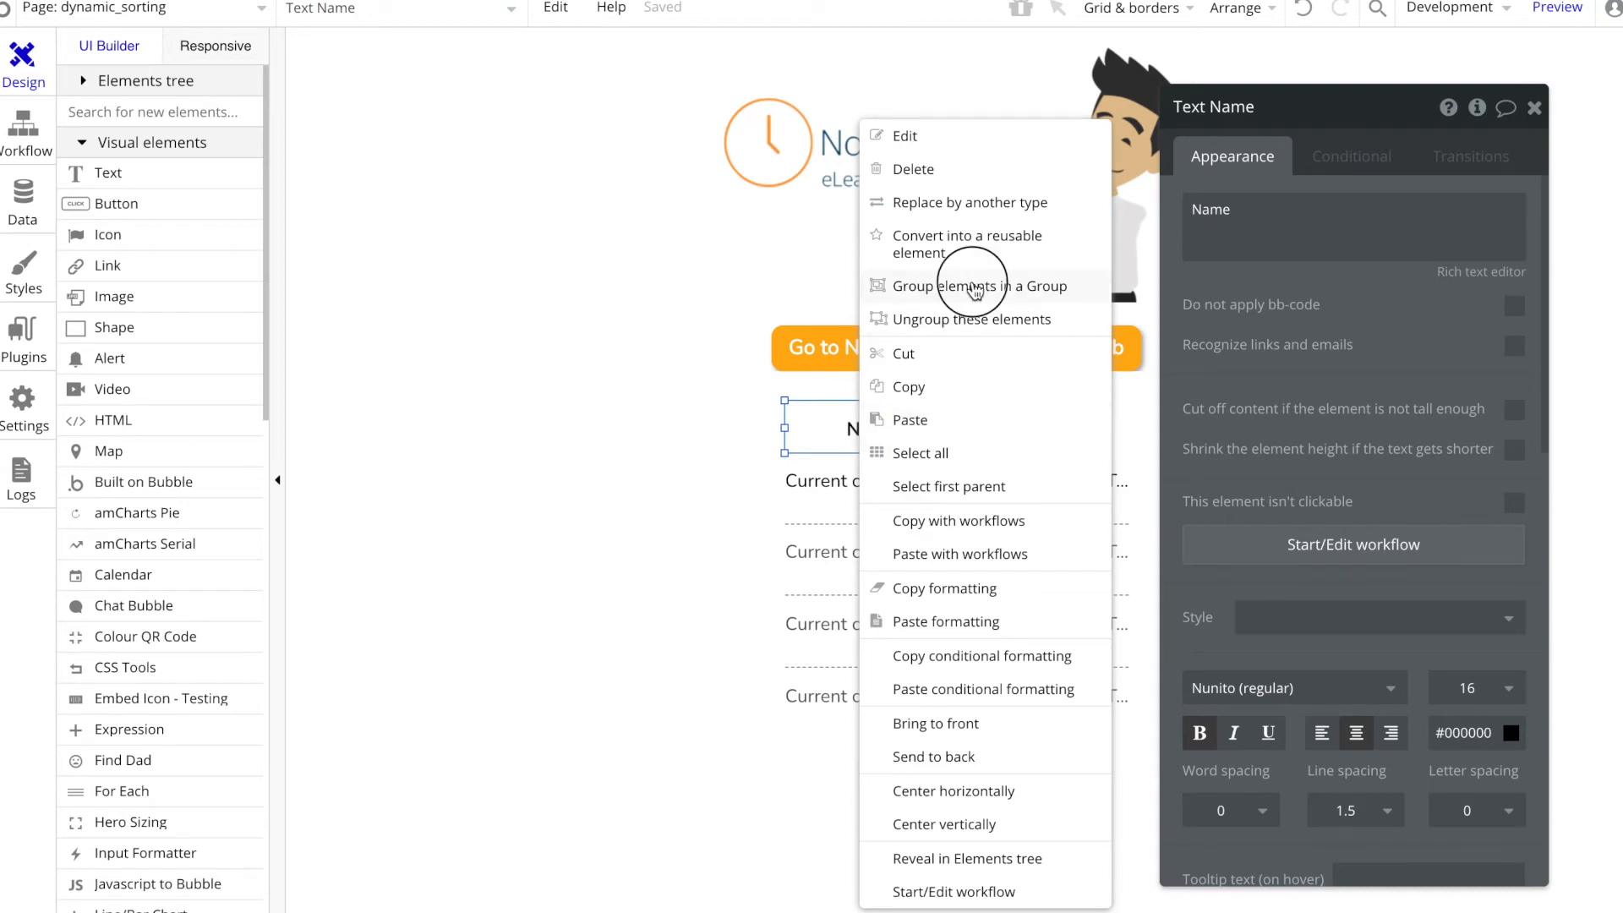
left_click(972, 287)
Step: Set the Name heading group's type of content to text and its data source to "Name"
left_click(1359, 222)
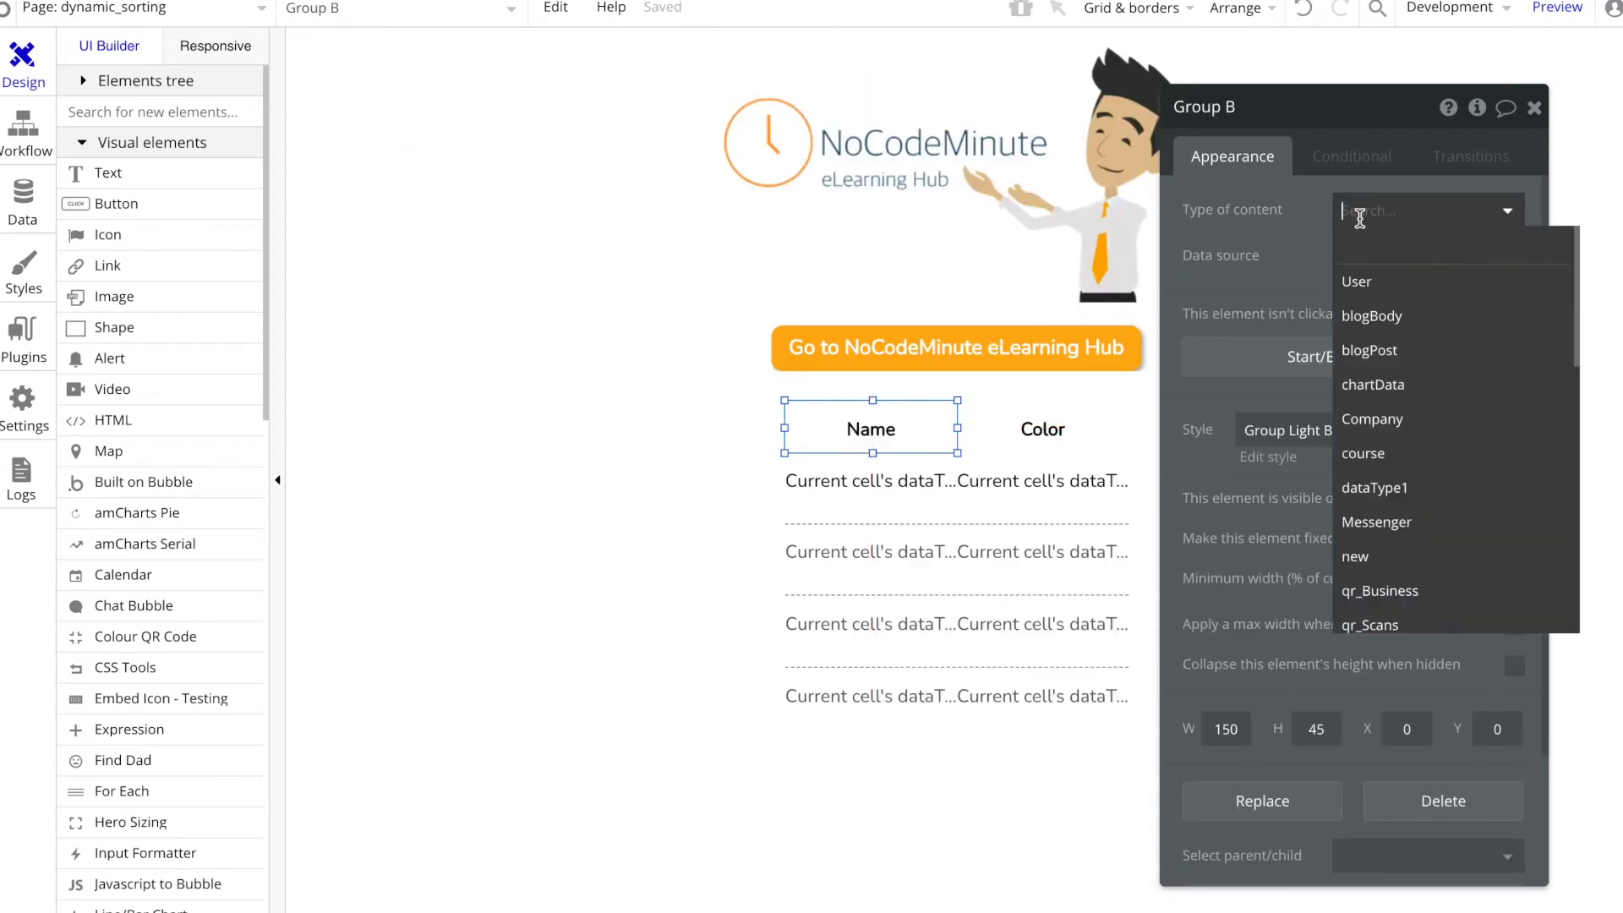
type("text")
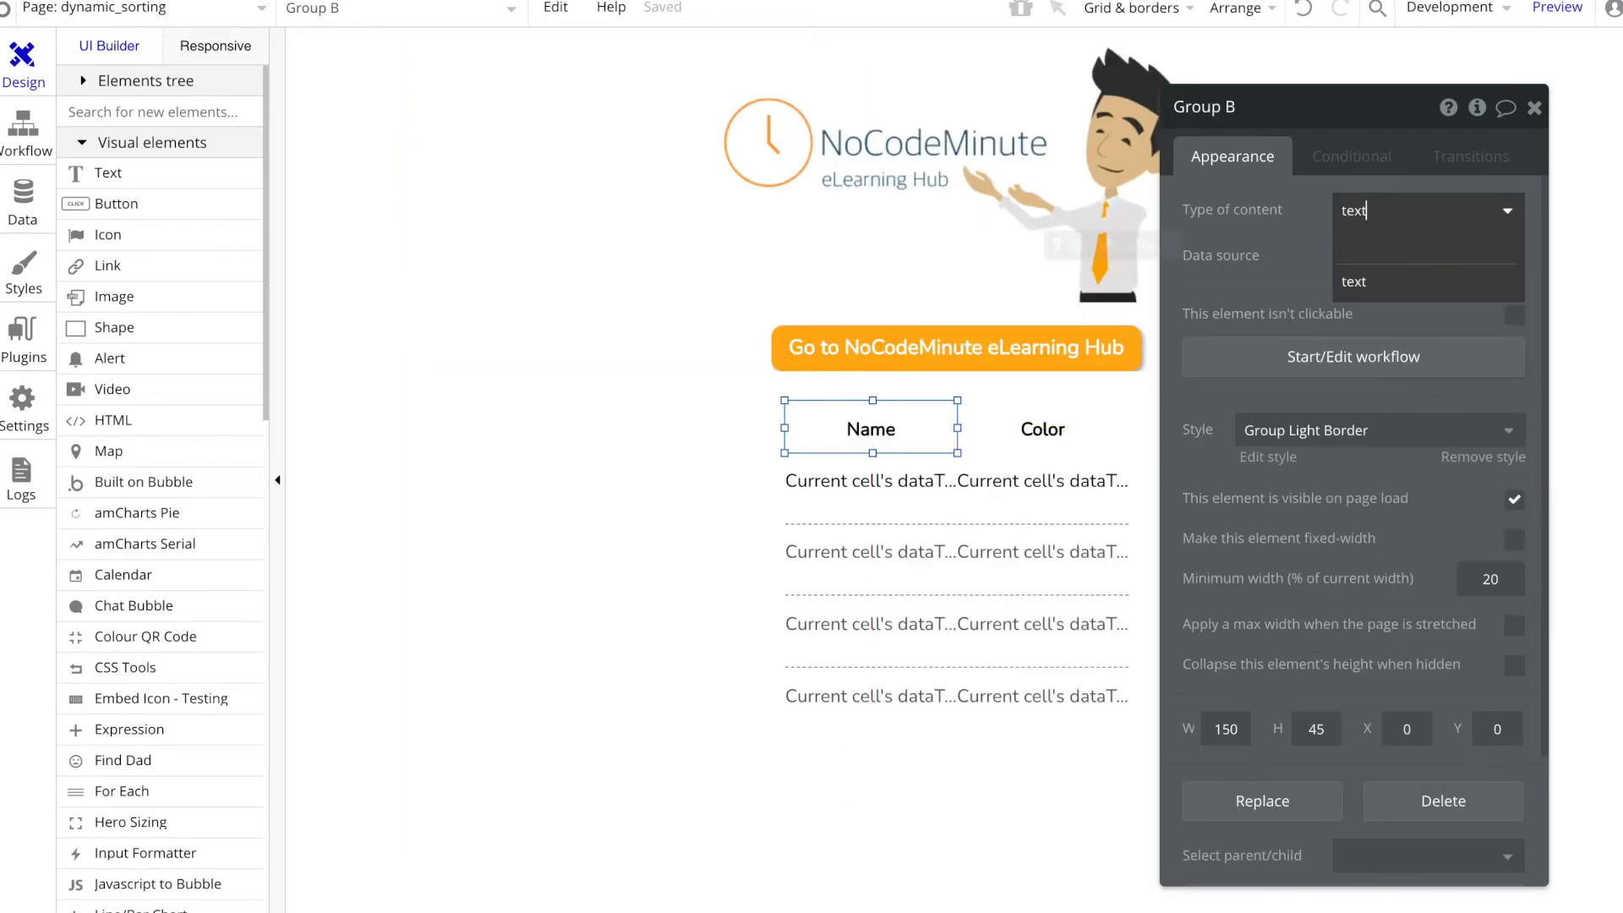
left_click(1357, 281)
left_click(1360, 257)
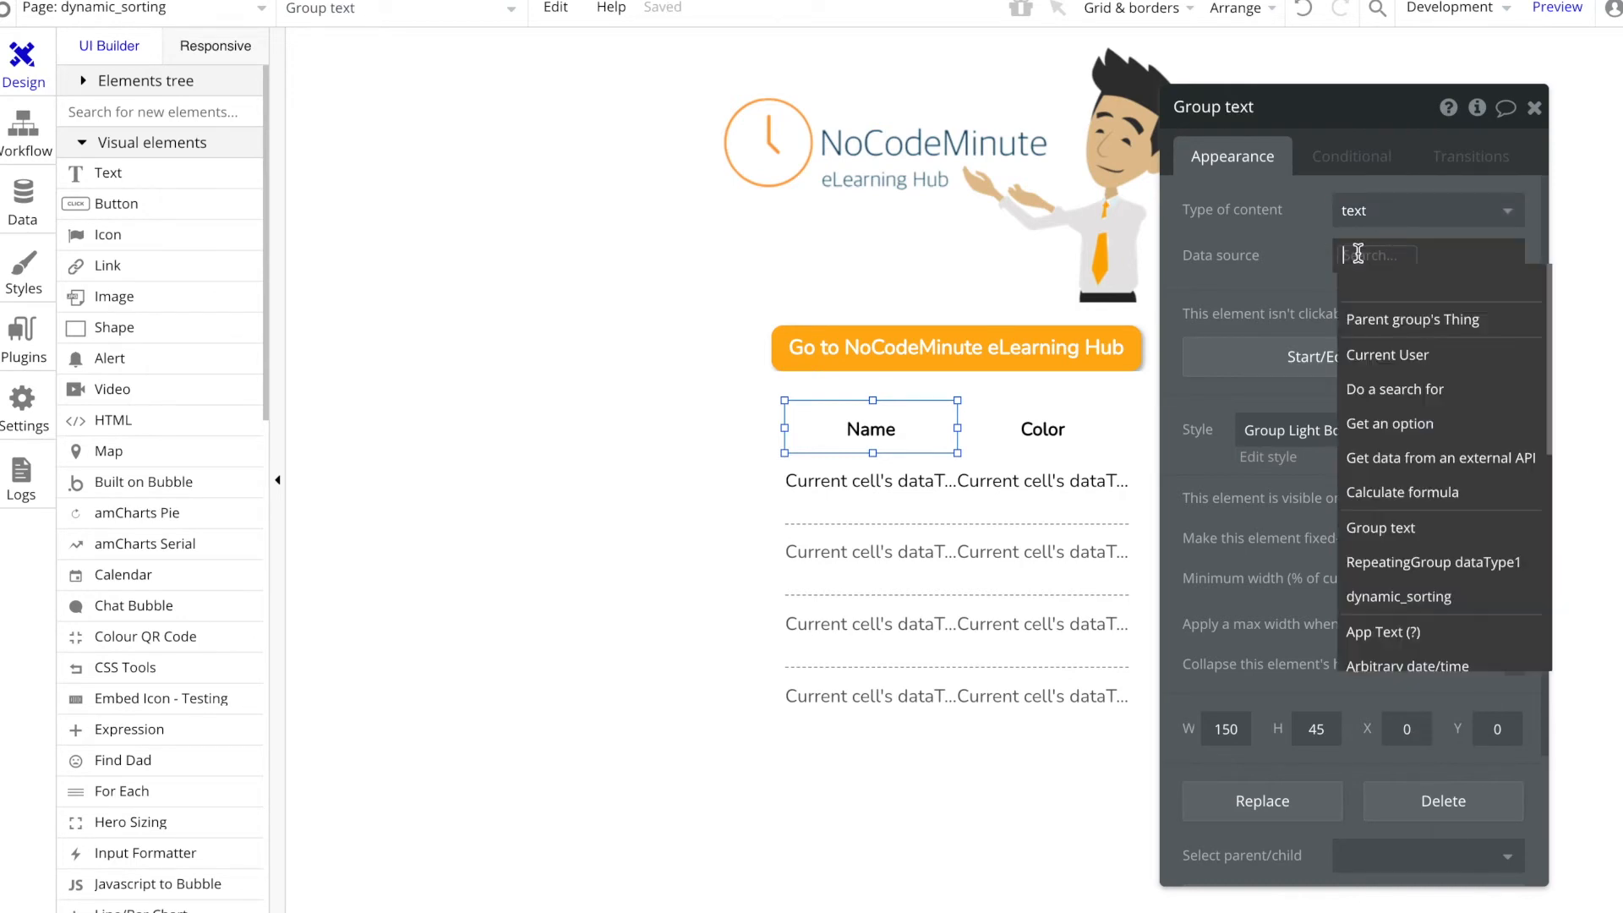
type("Name")
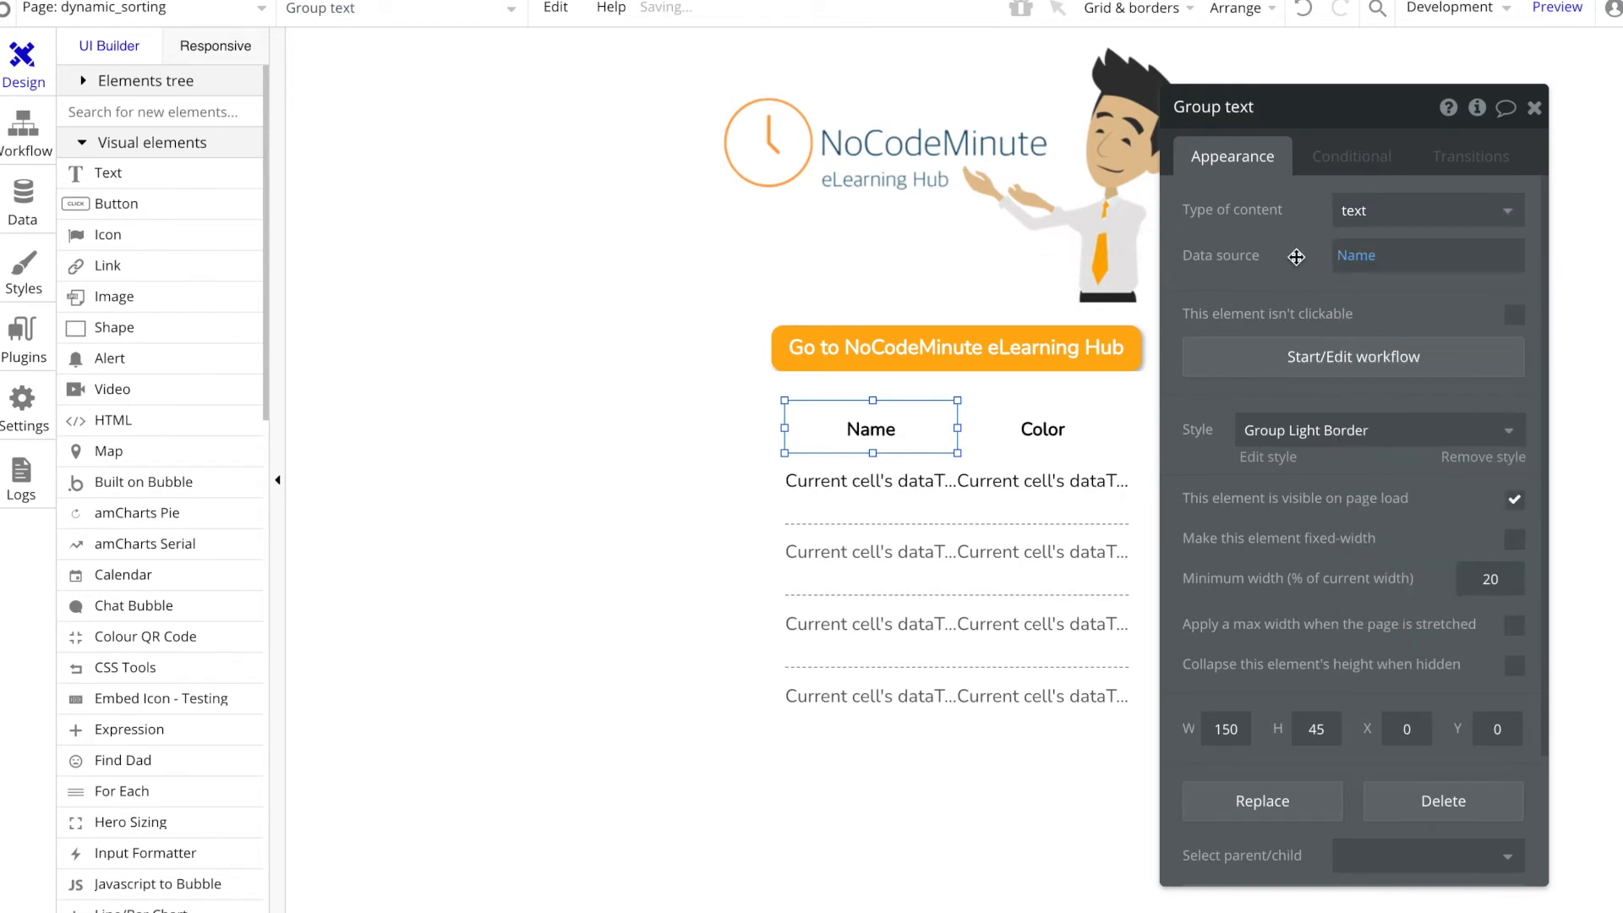
Step: Replace the Name heading's static text with the dynamic expression Parent group's text
left_click(871, 429)
left_click_drag(1276, 209, 1188, 211)
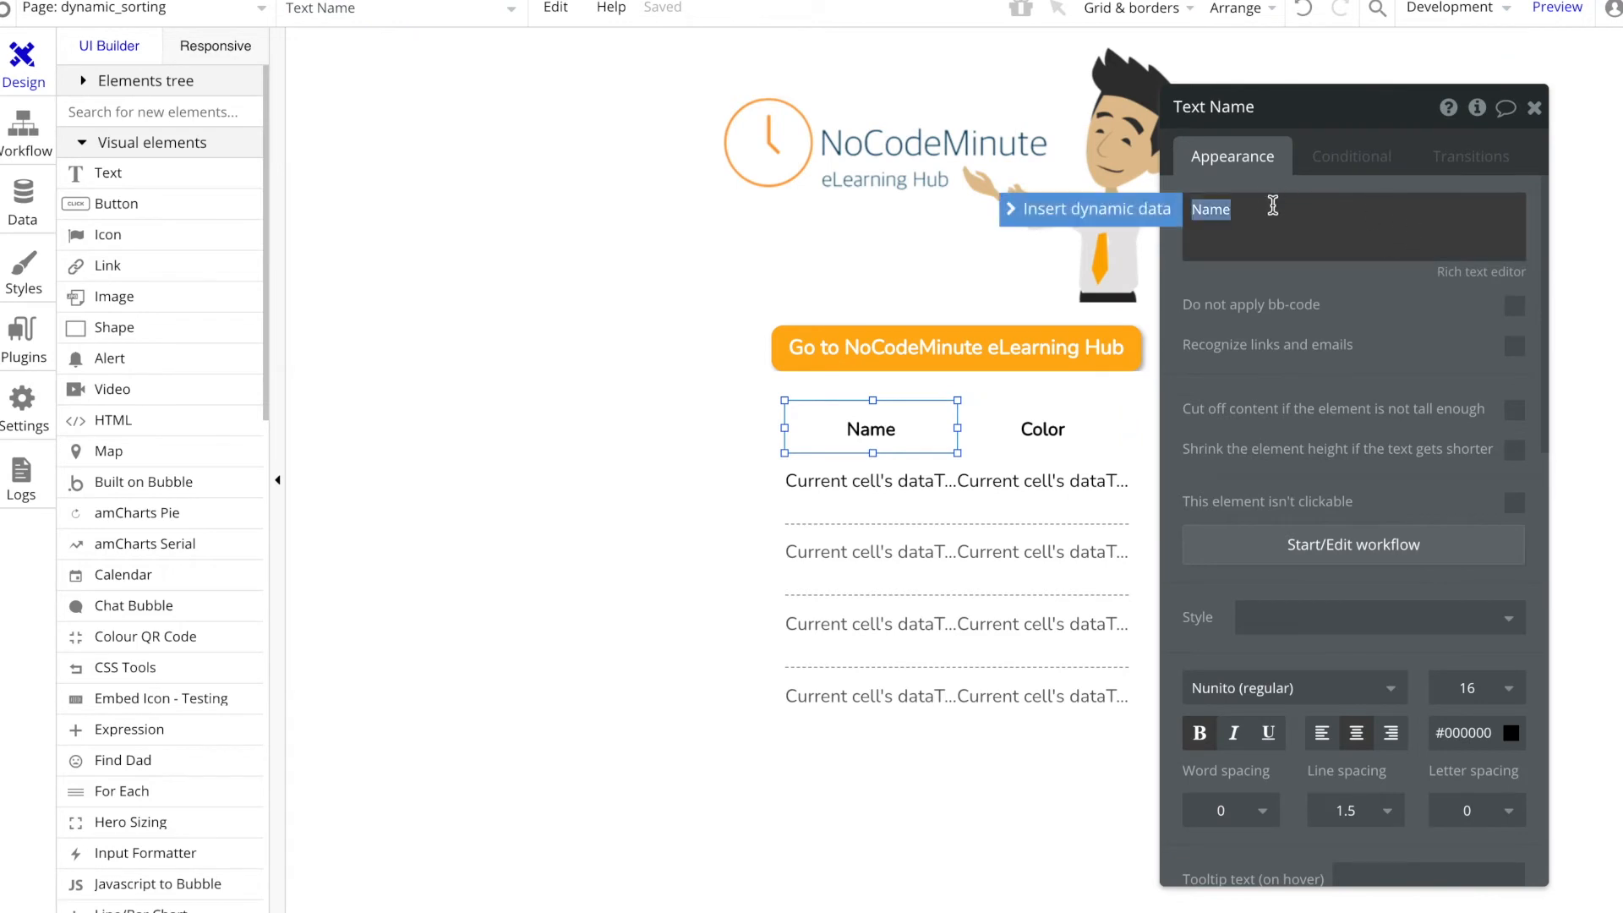
left_click(1091, 207)
left_click(1267, 277)
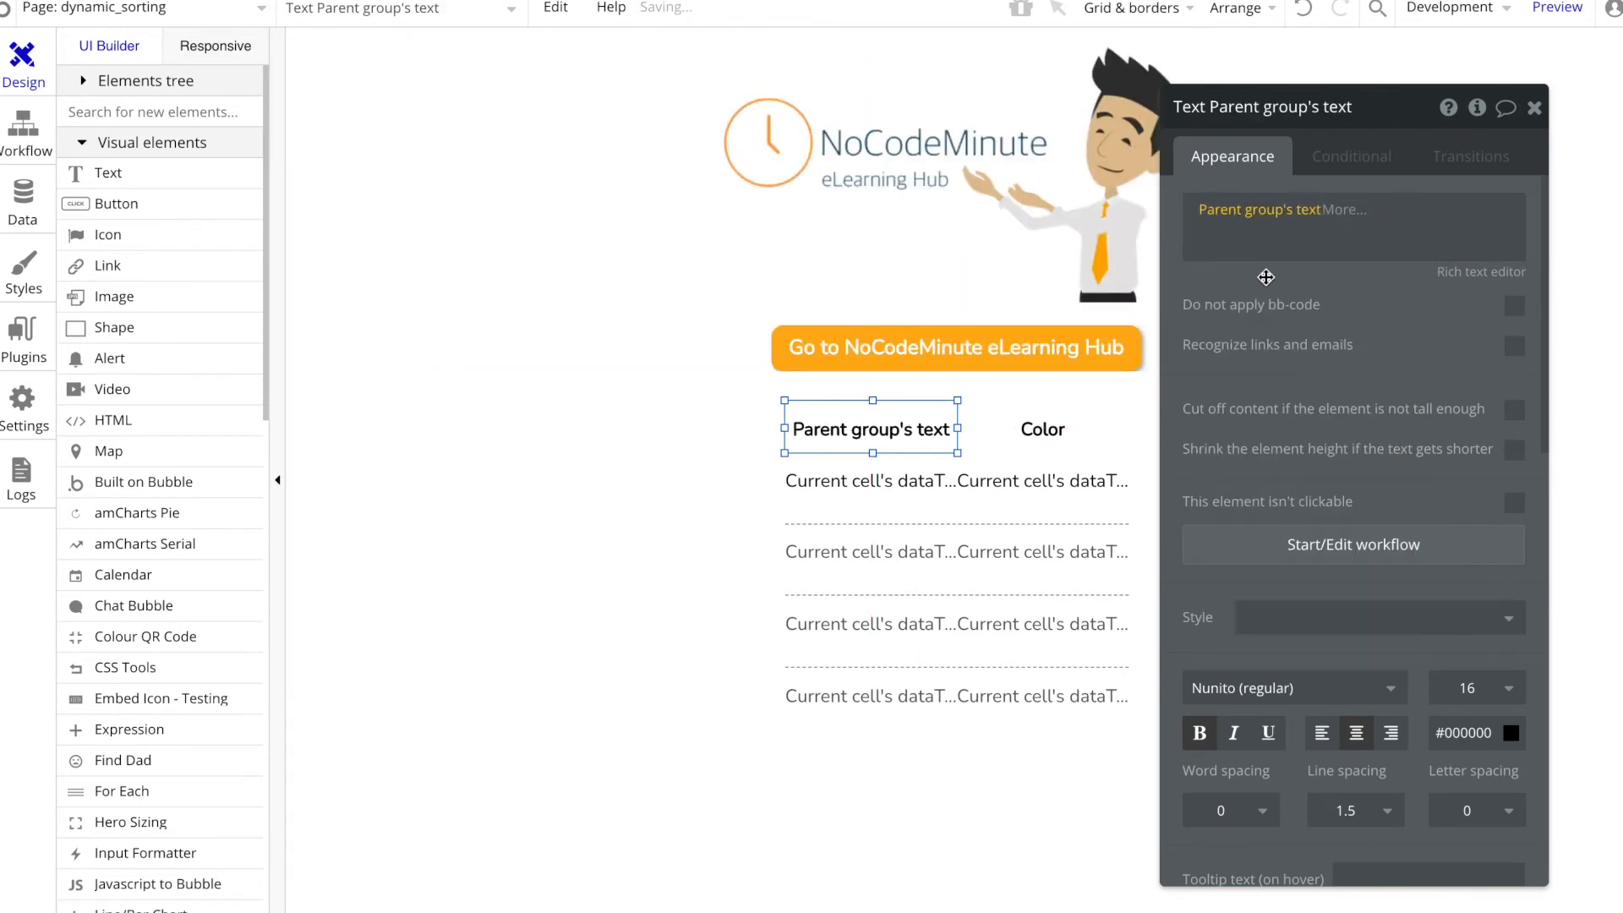
Step: Wrap the Color heading text in its own group
left_click(1059, 422)
right_click(1060, 424)
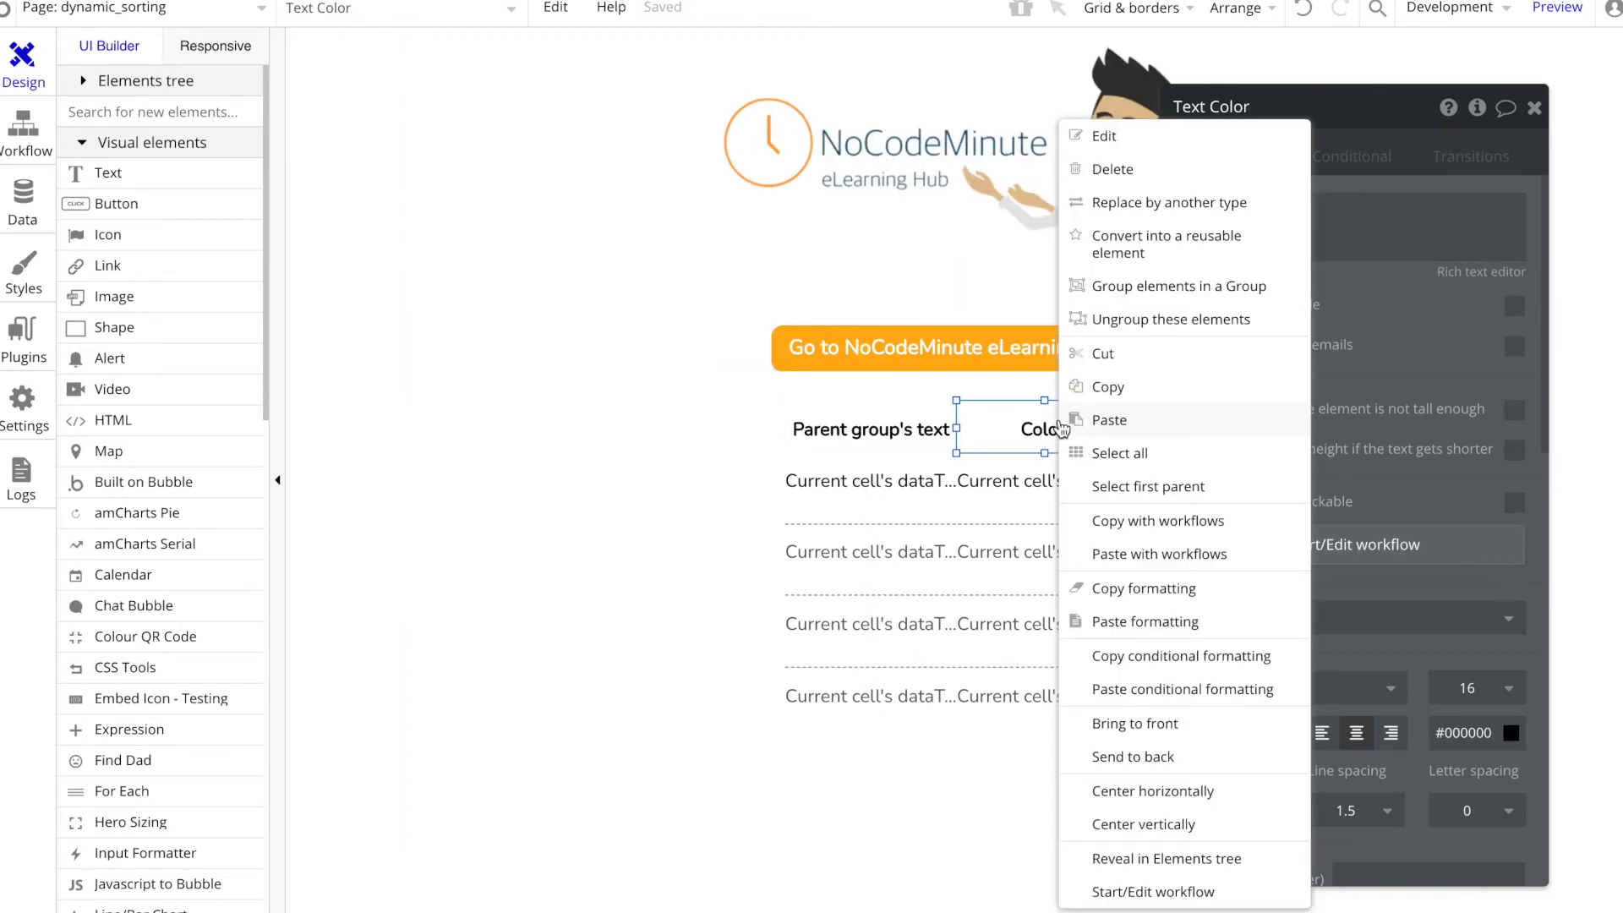
left_click(1165, 287)
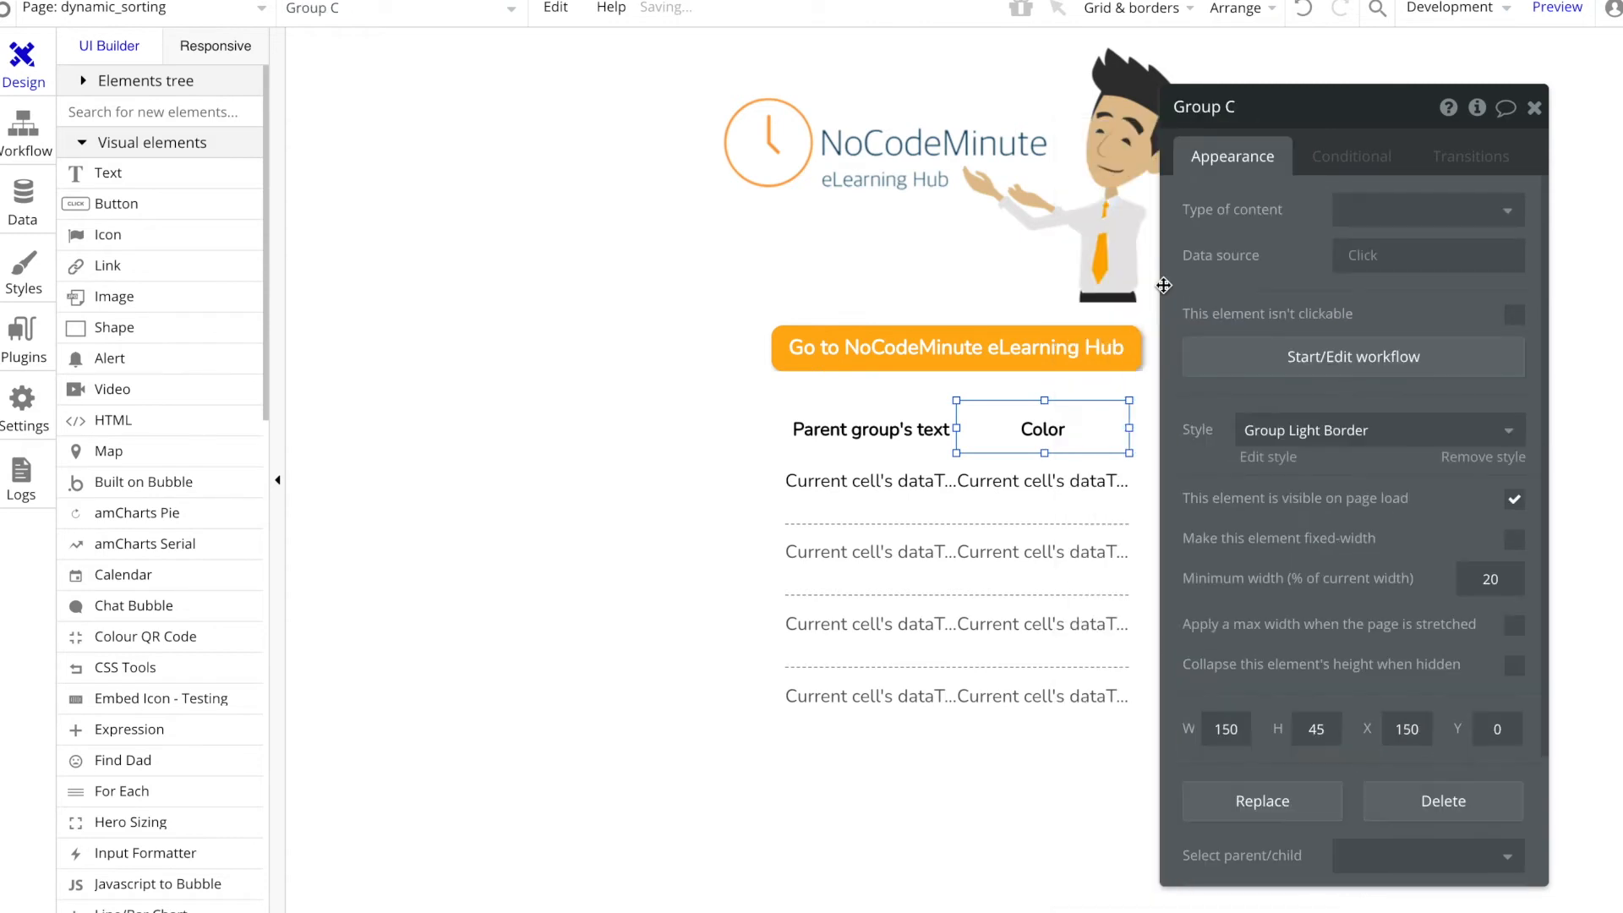
Step: Set the Color heading group's type of content to text and its data source to "Color"
left_click(1403, 209)
type("text")
left_click(1386, 279)
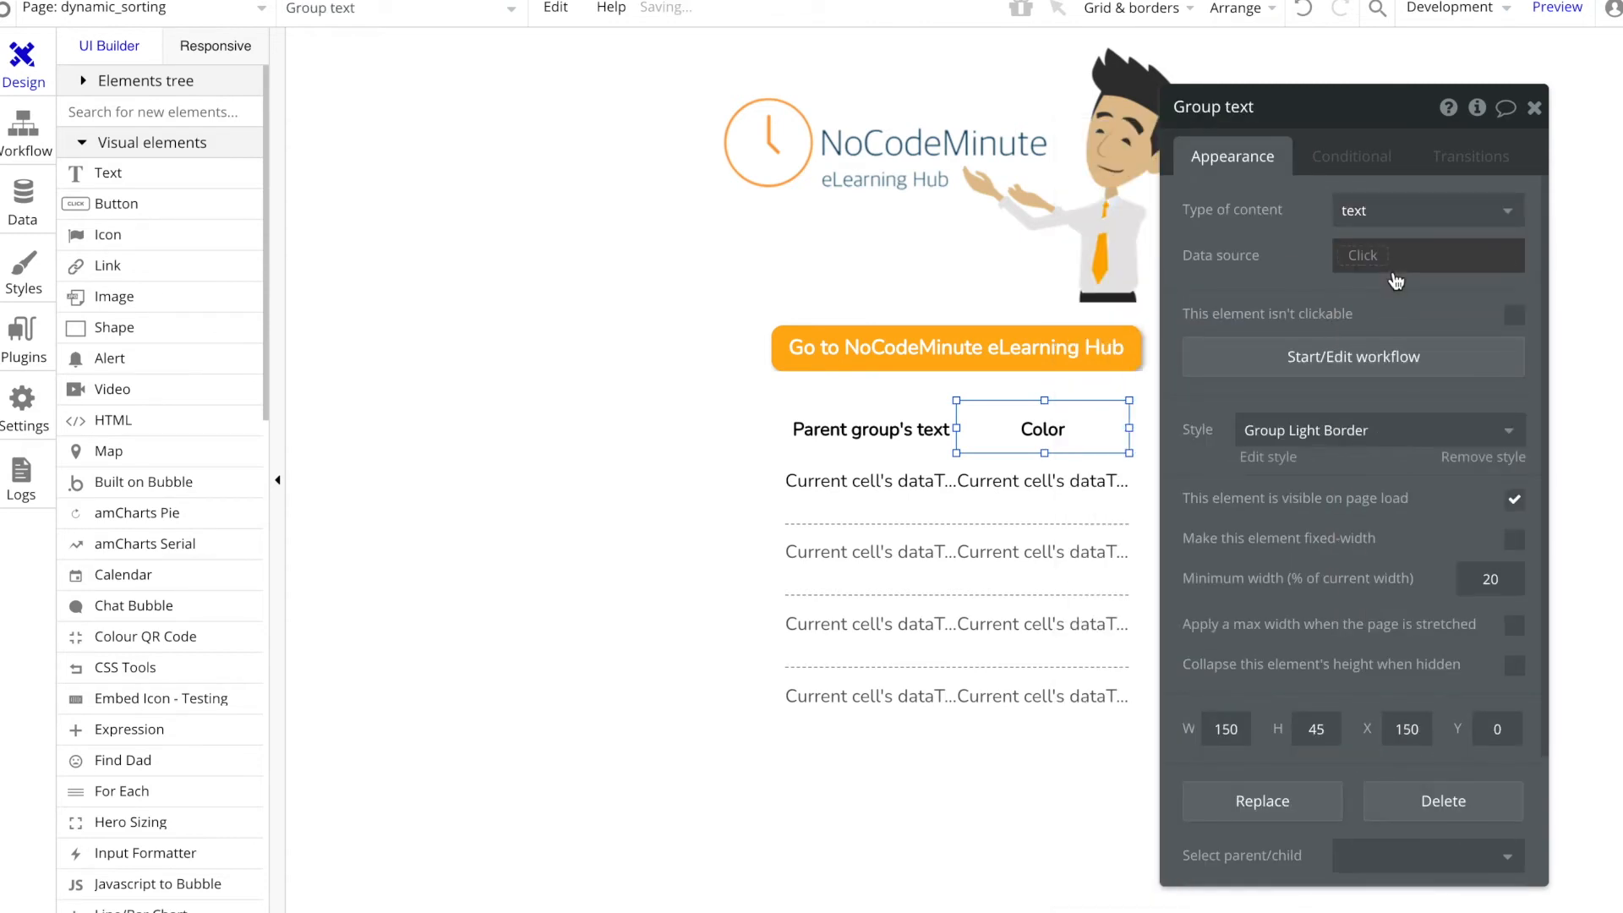
left_click(1373, 272)
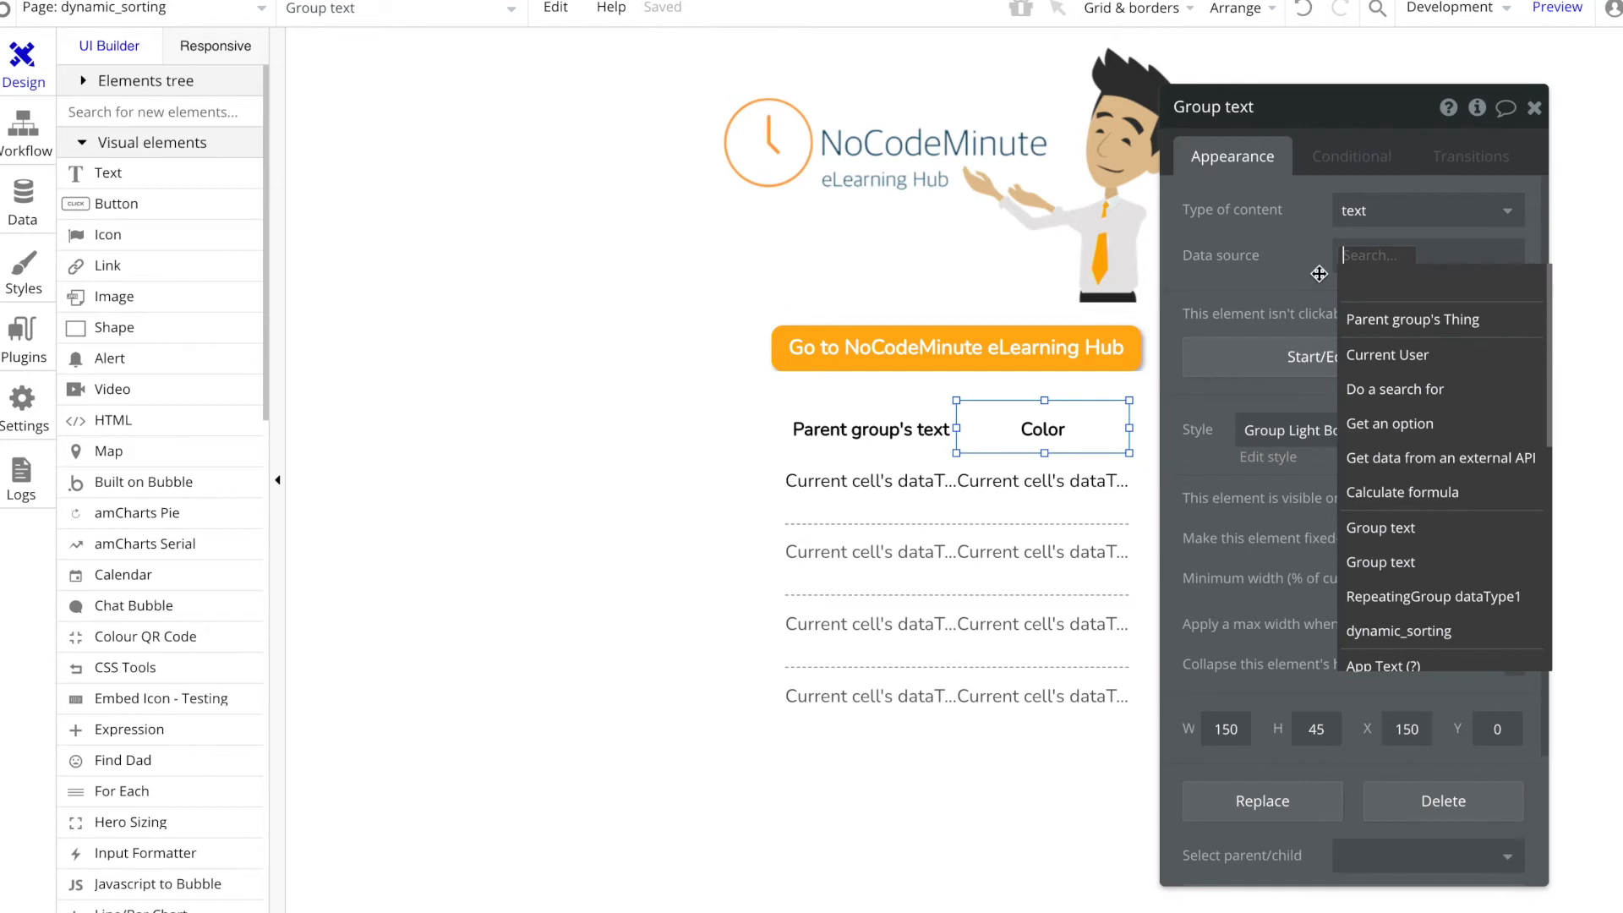
left_click(1300, 264)
left_click(1362, 256)
type("Color")
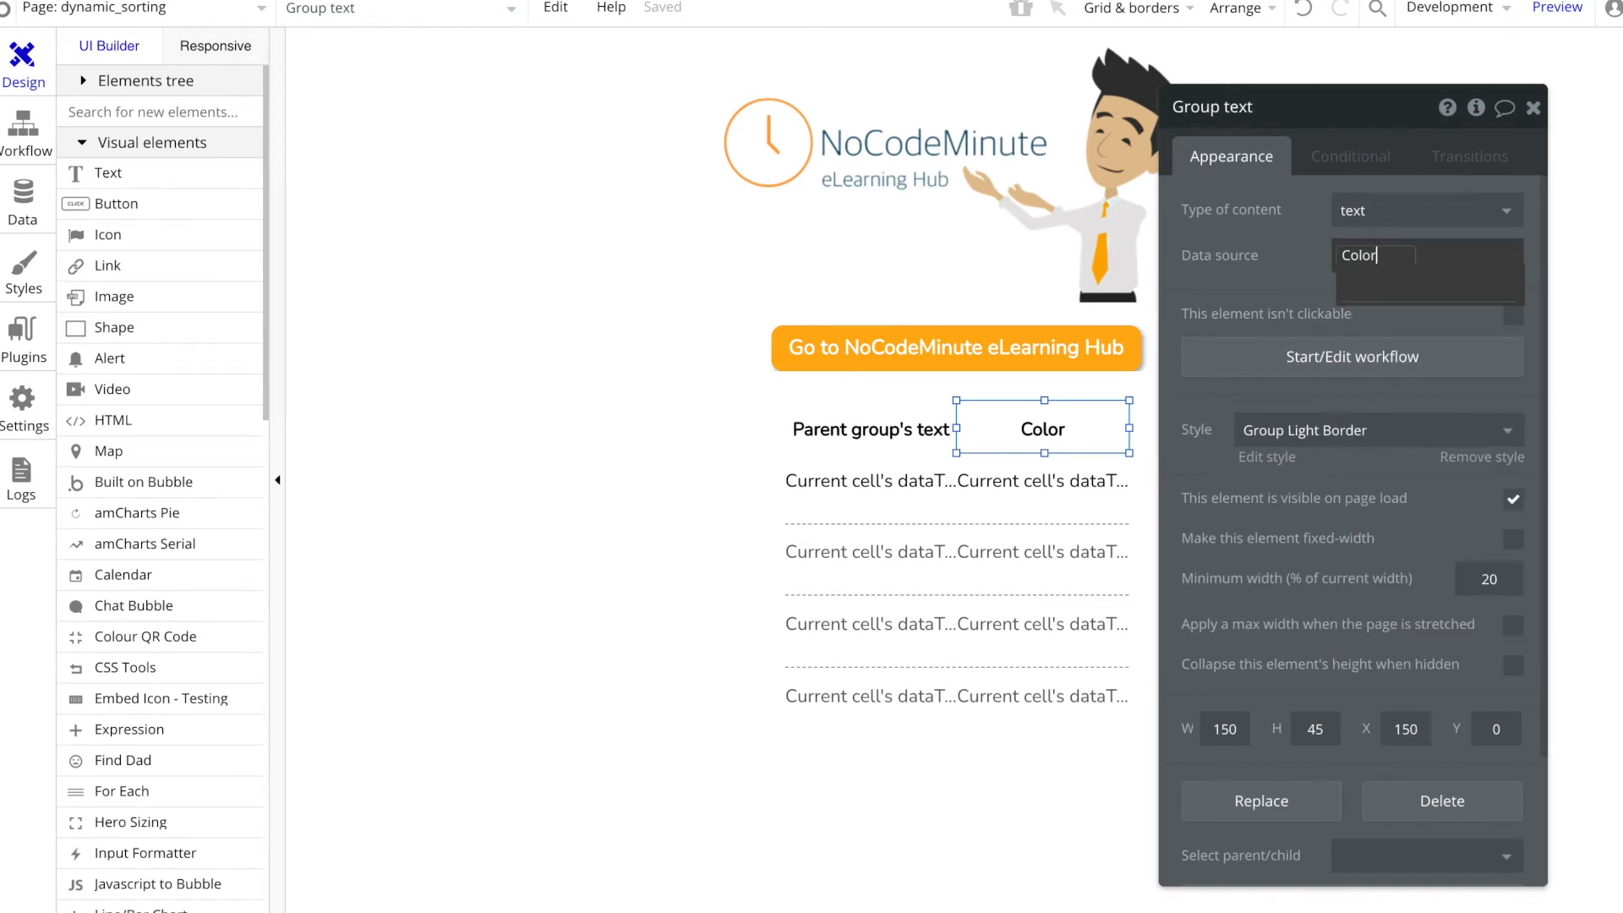
left_click(1241, 256)
Step: Replace the Color heading's static text with the dynamic expression Parent group's text
left_click(1080, 424)
double_click(1275, 211)
left_click(1126, 216)
left_click(1261, 271)
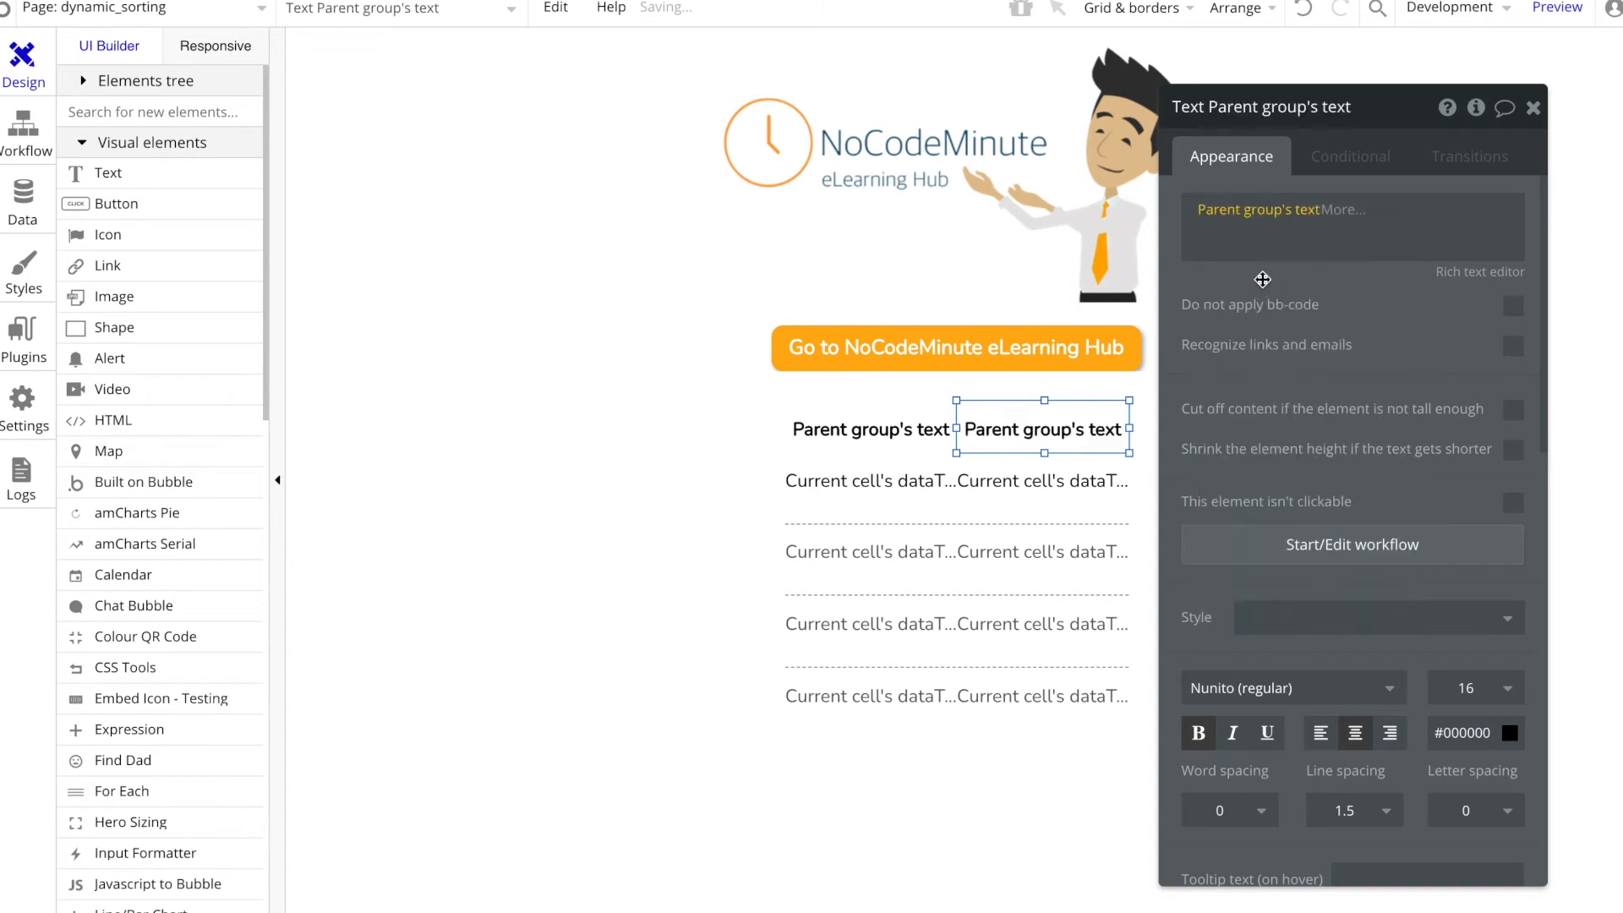
Step: Check the data source of the Name heading's parent group and preview the page to examine both headings
left_click(885, 432)
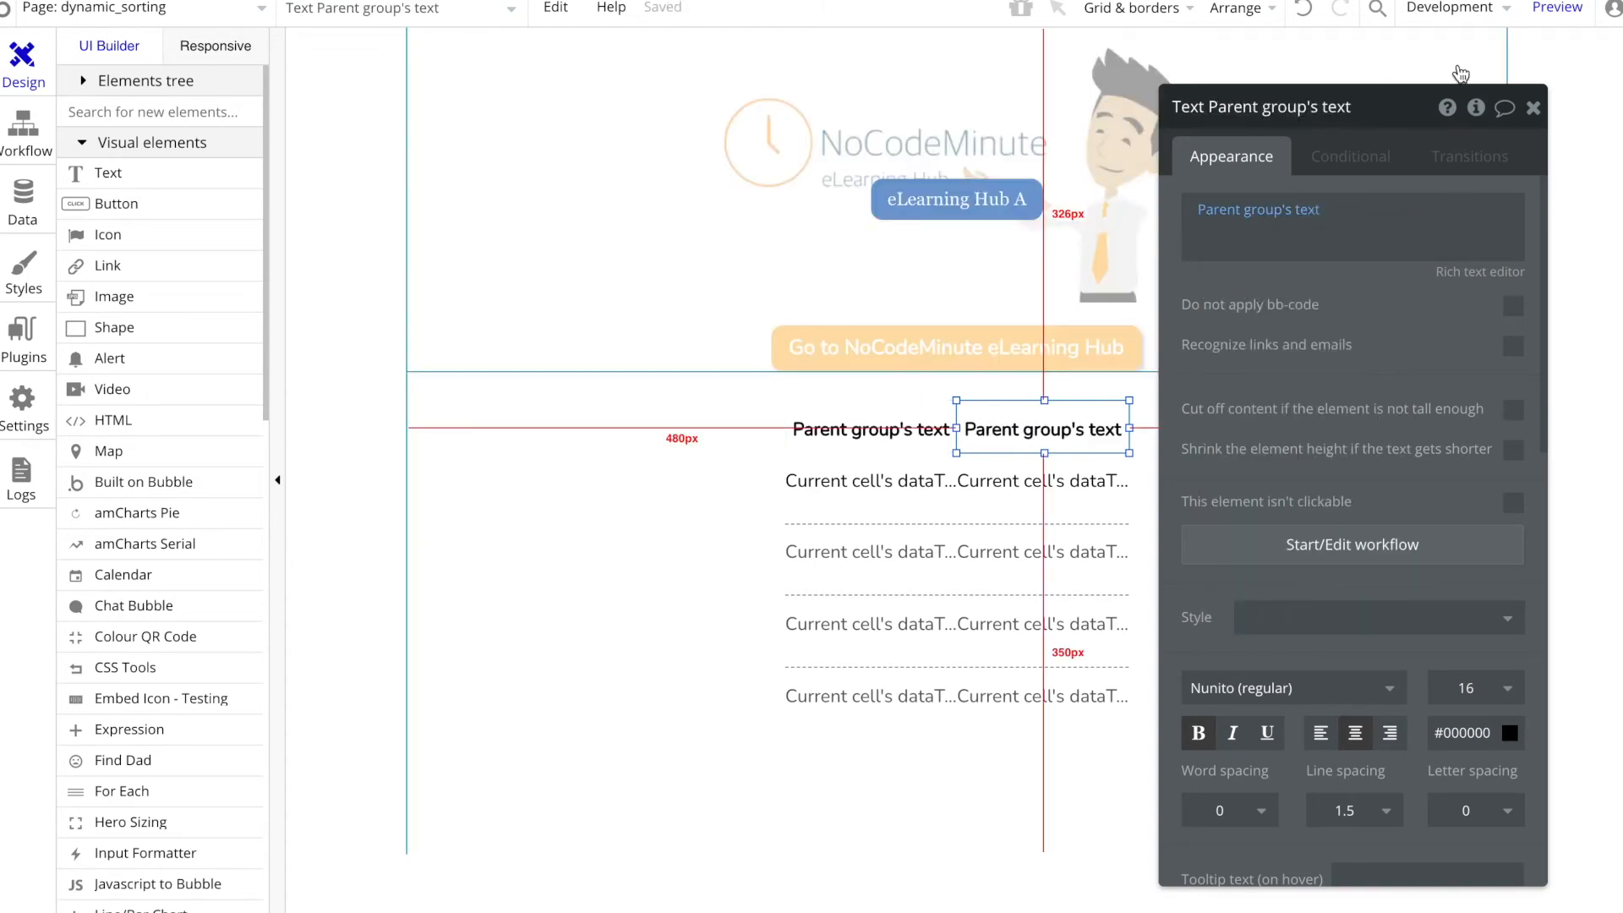
left_click(896, 420)
right_click(896, 423)
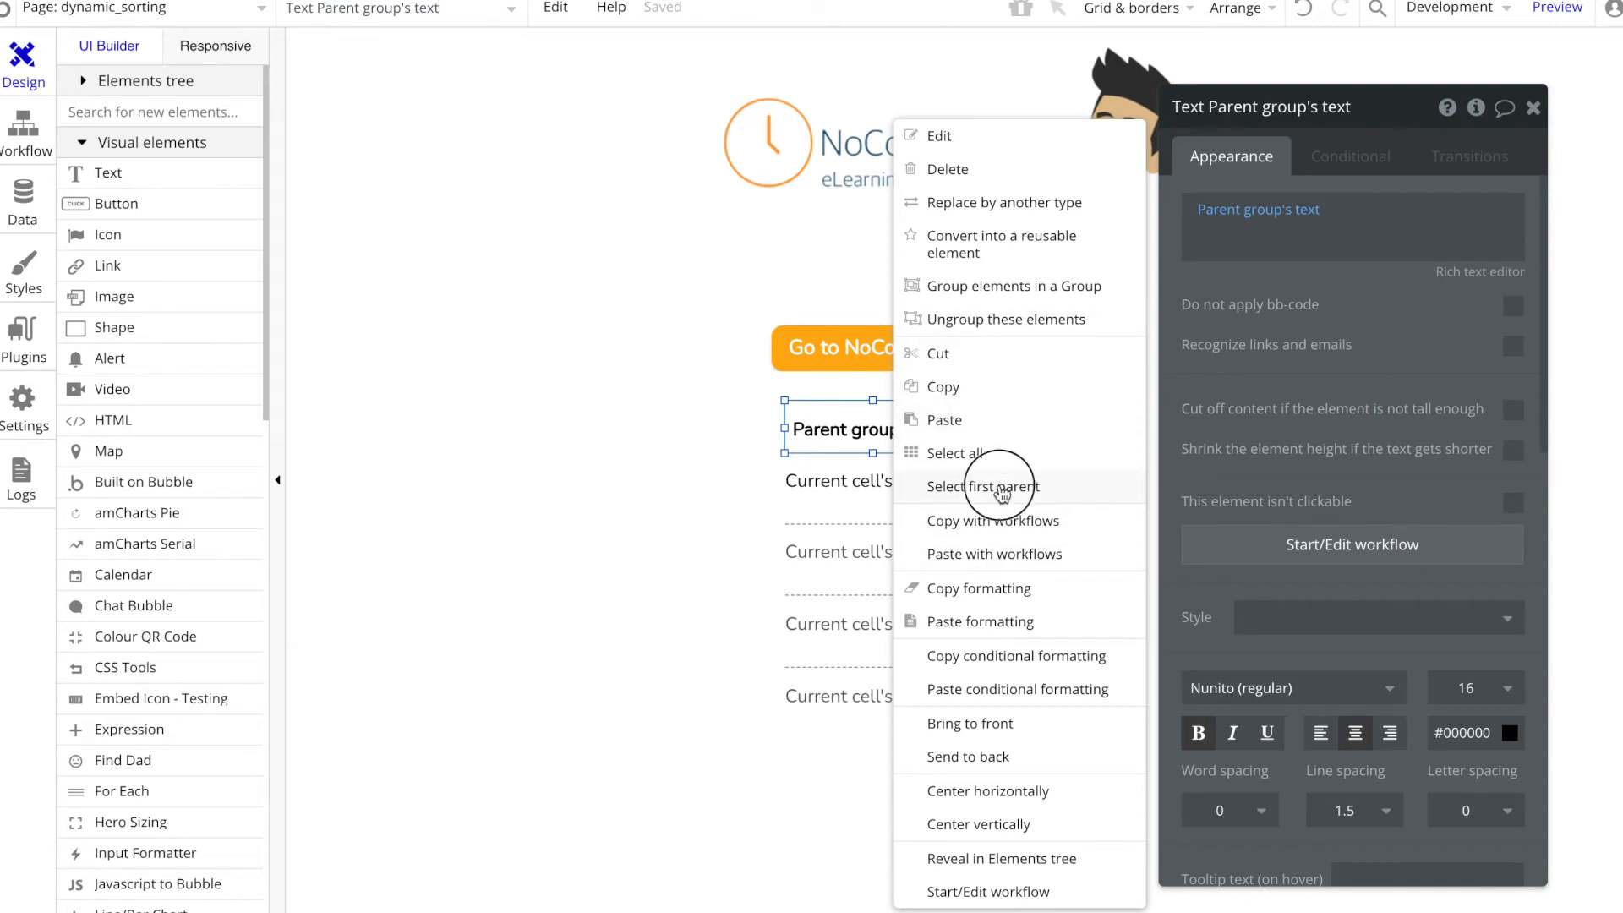
left_click(1006, 489)
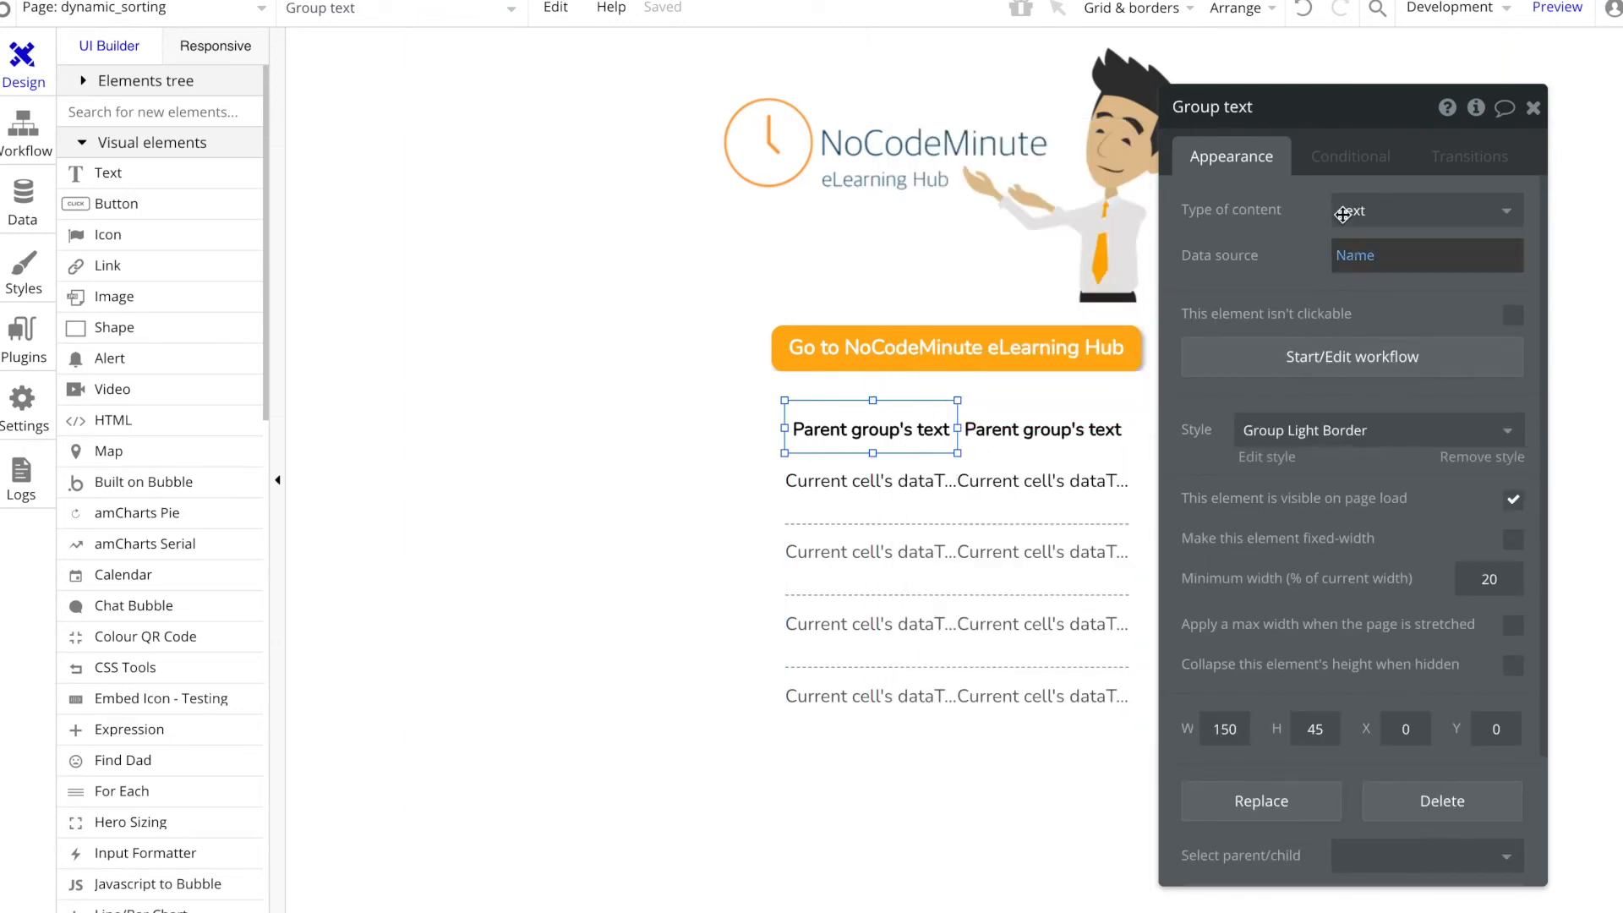
left_click(1558, 9)
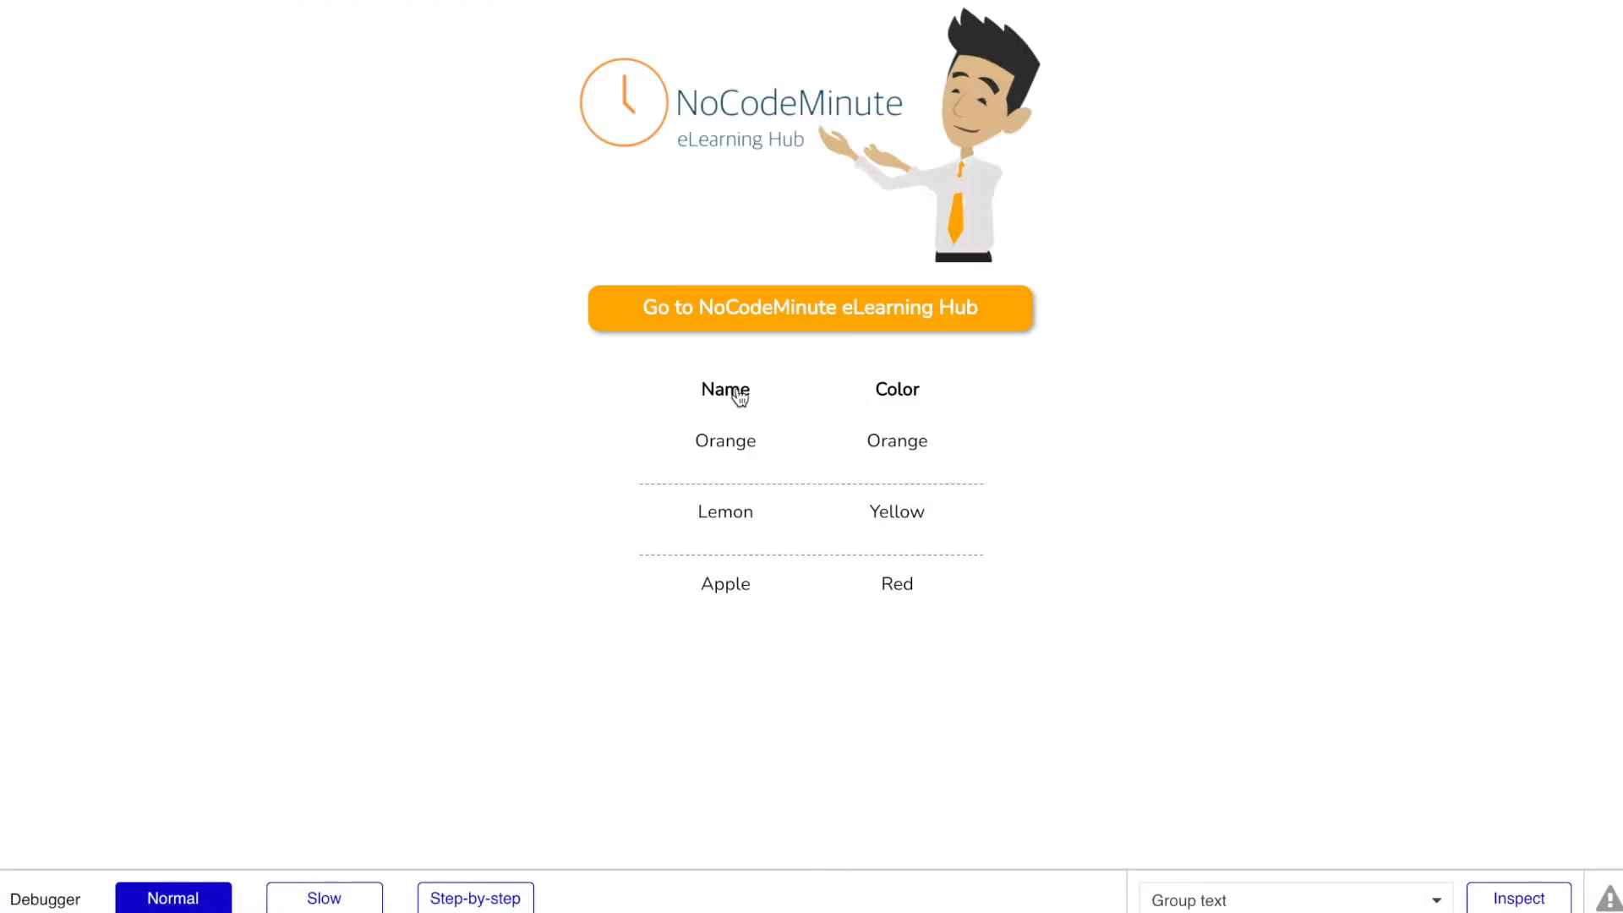
left_click(283, 0)
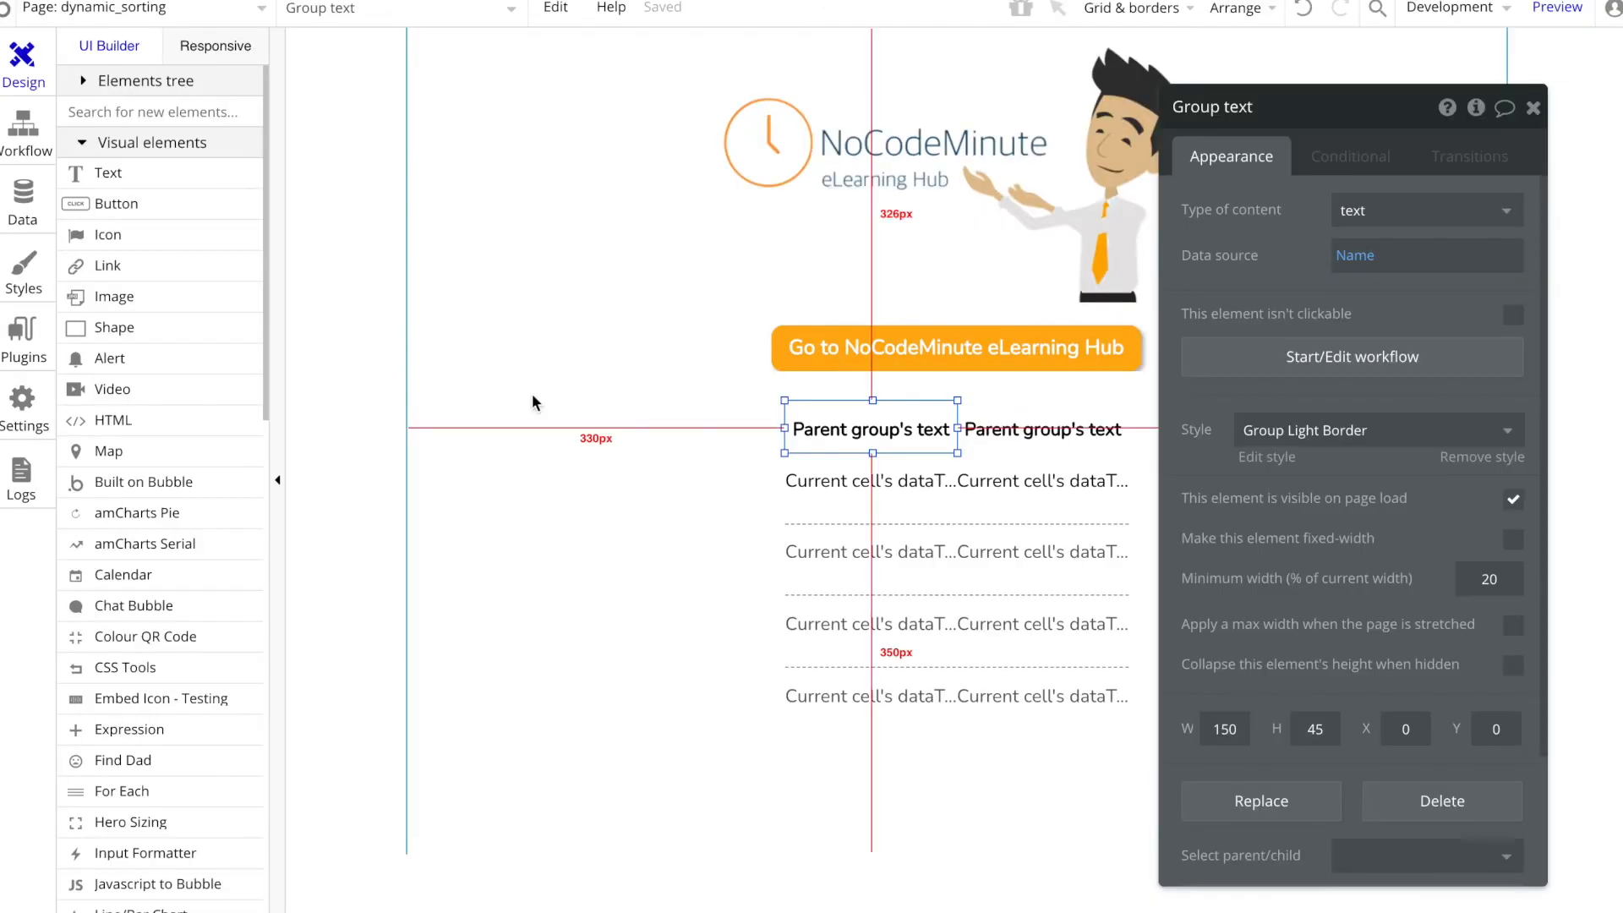
Step: Delete the existing heading click workflow that sets the sortBy state to name
left_click(23, 131)
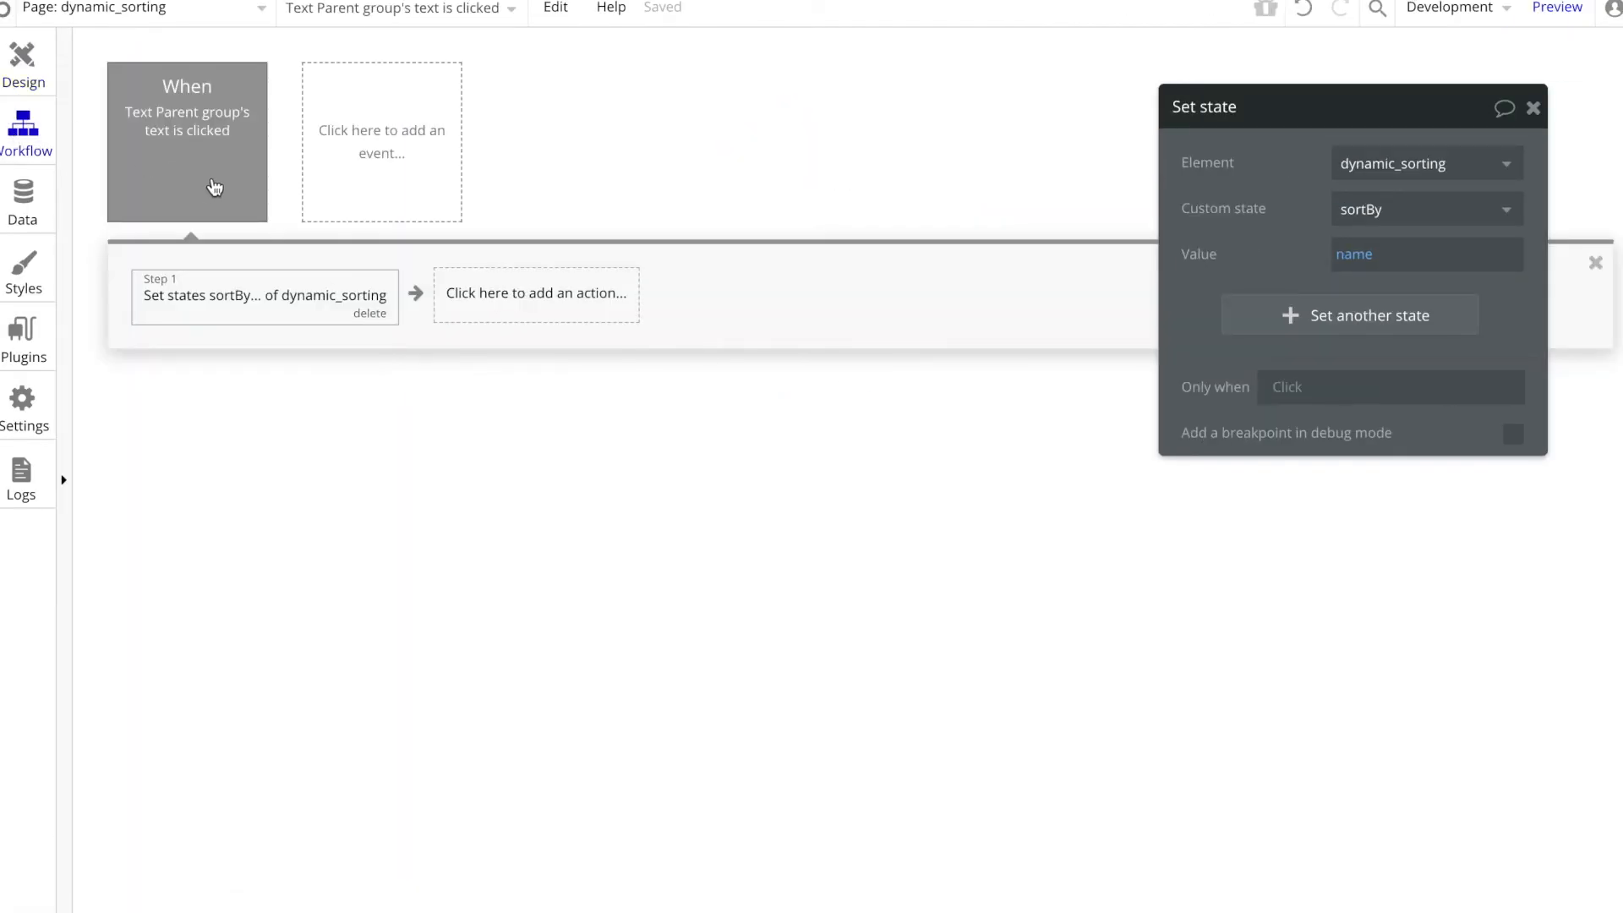
left_click(218, 191)
left_click(253, 212)
Step: Create a click workflow for the Name heading text and add a Set state action to it
left_click(8, 74)
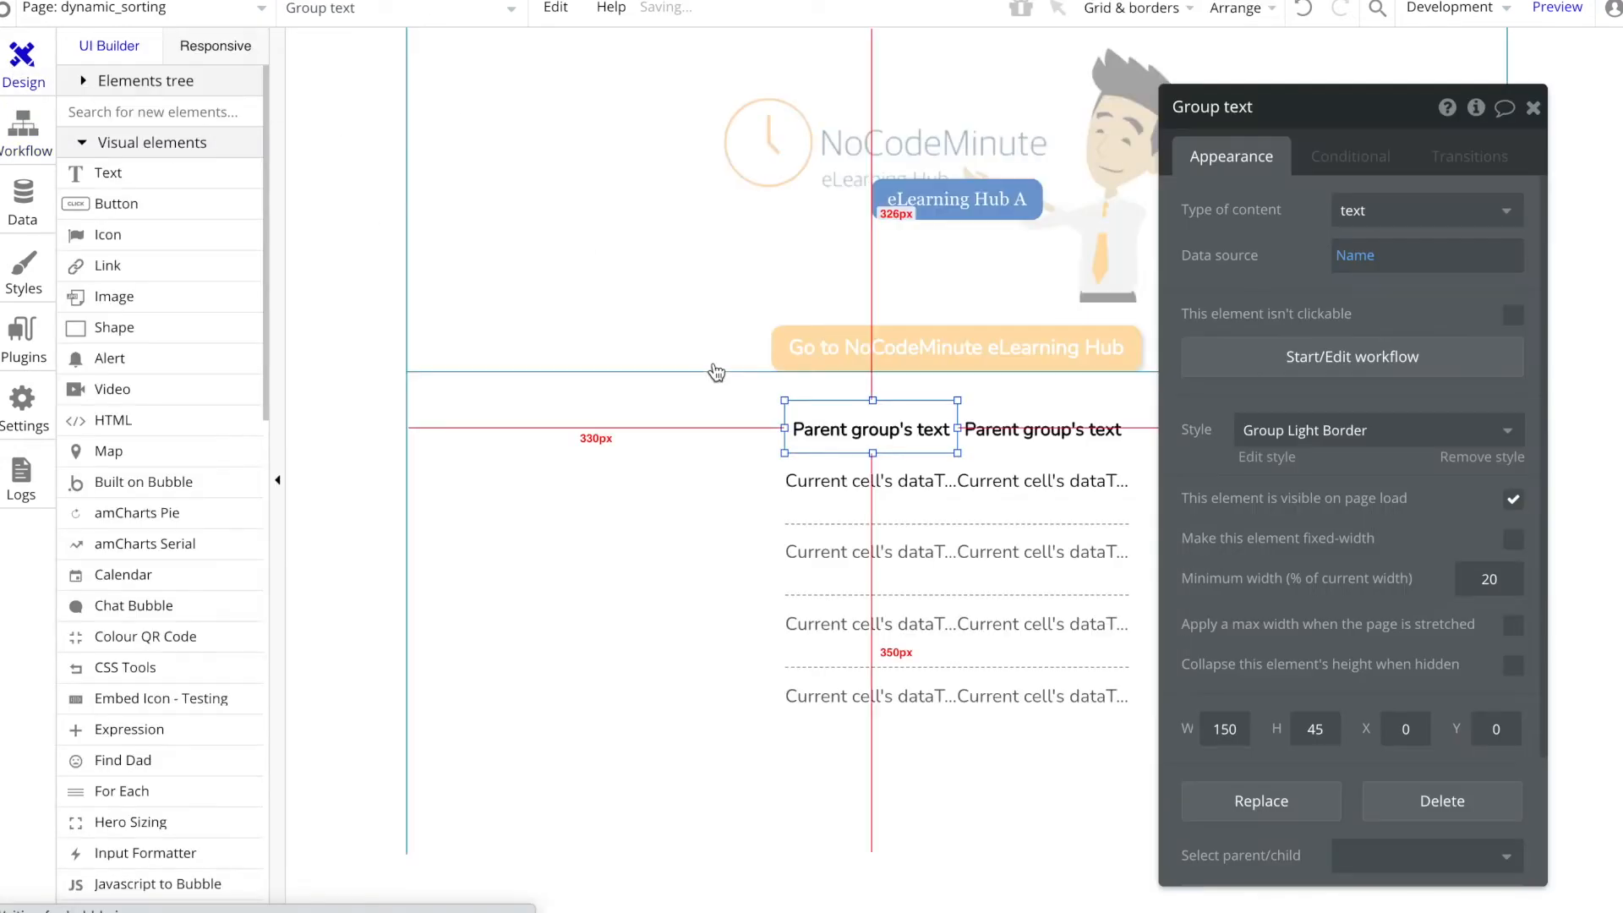
left_click(856, 431)
left_click(1344, 548)
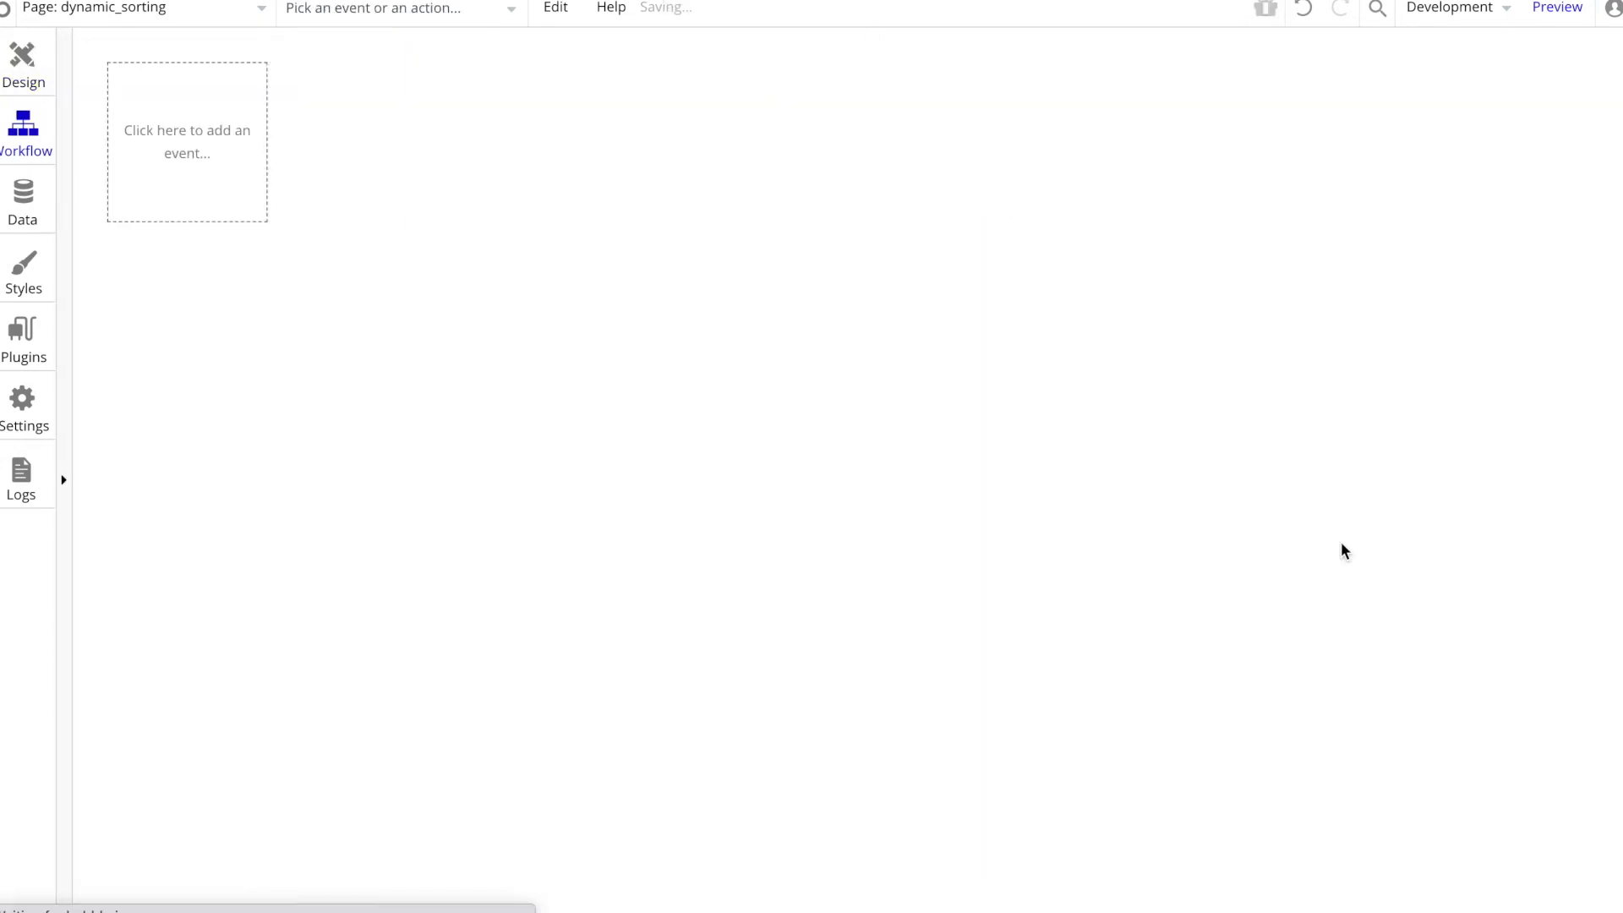
left_click(271, 296)
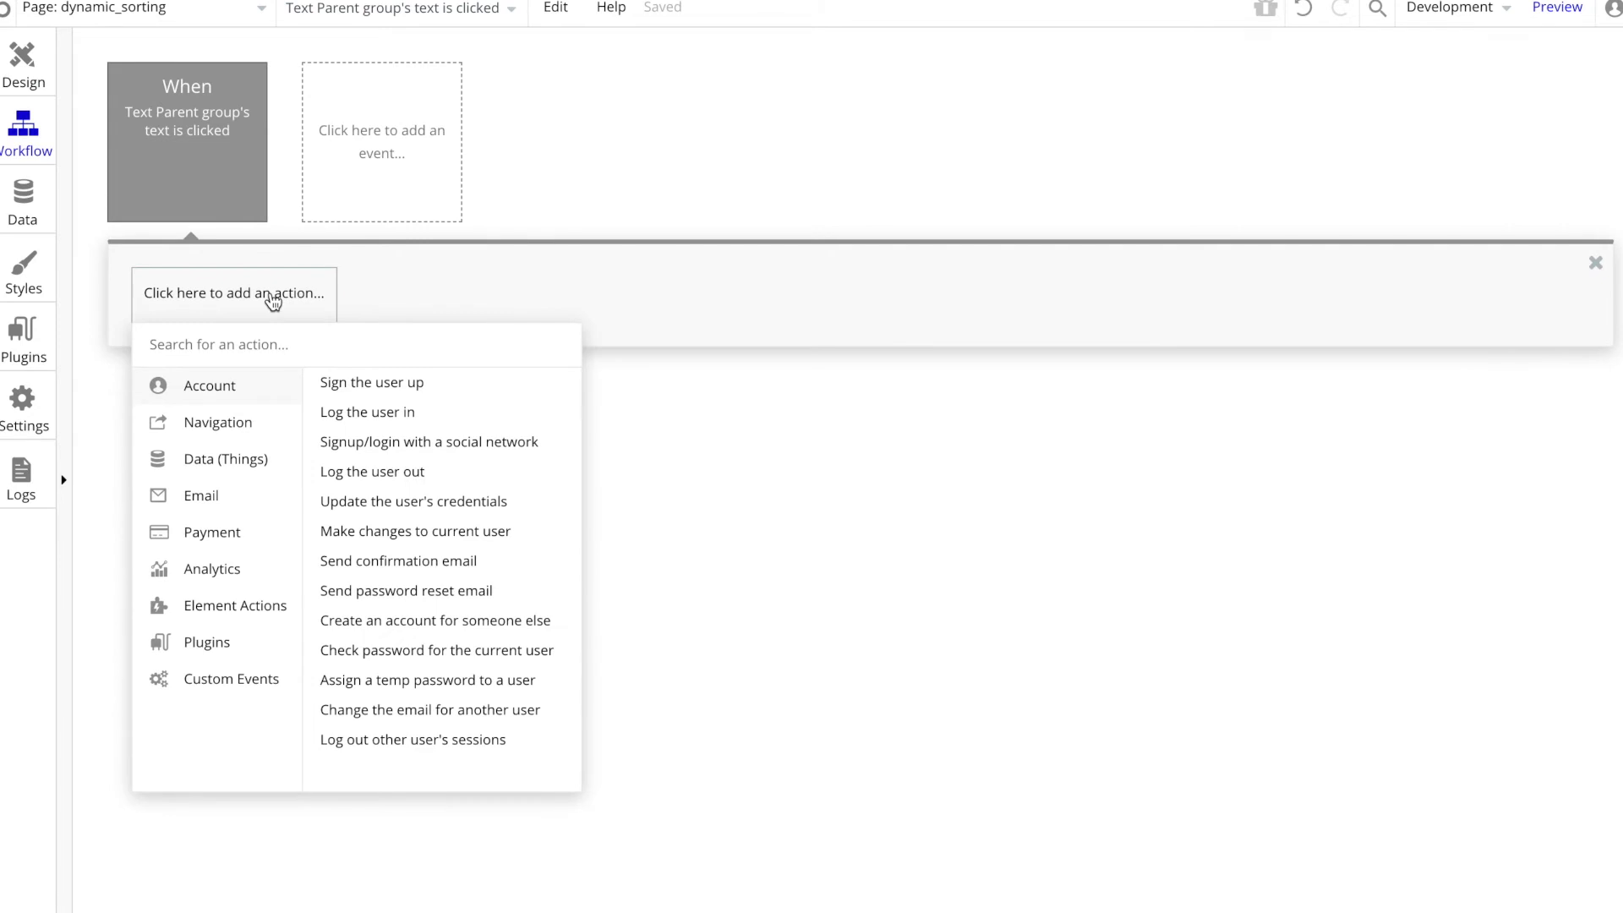
type("set st")
left_click(296, 385)
Step: Configure the Set state action to set the sortBy state of dynamic_sorting to Parent group's text
left_click(1377, 163)
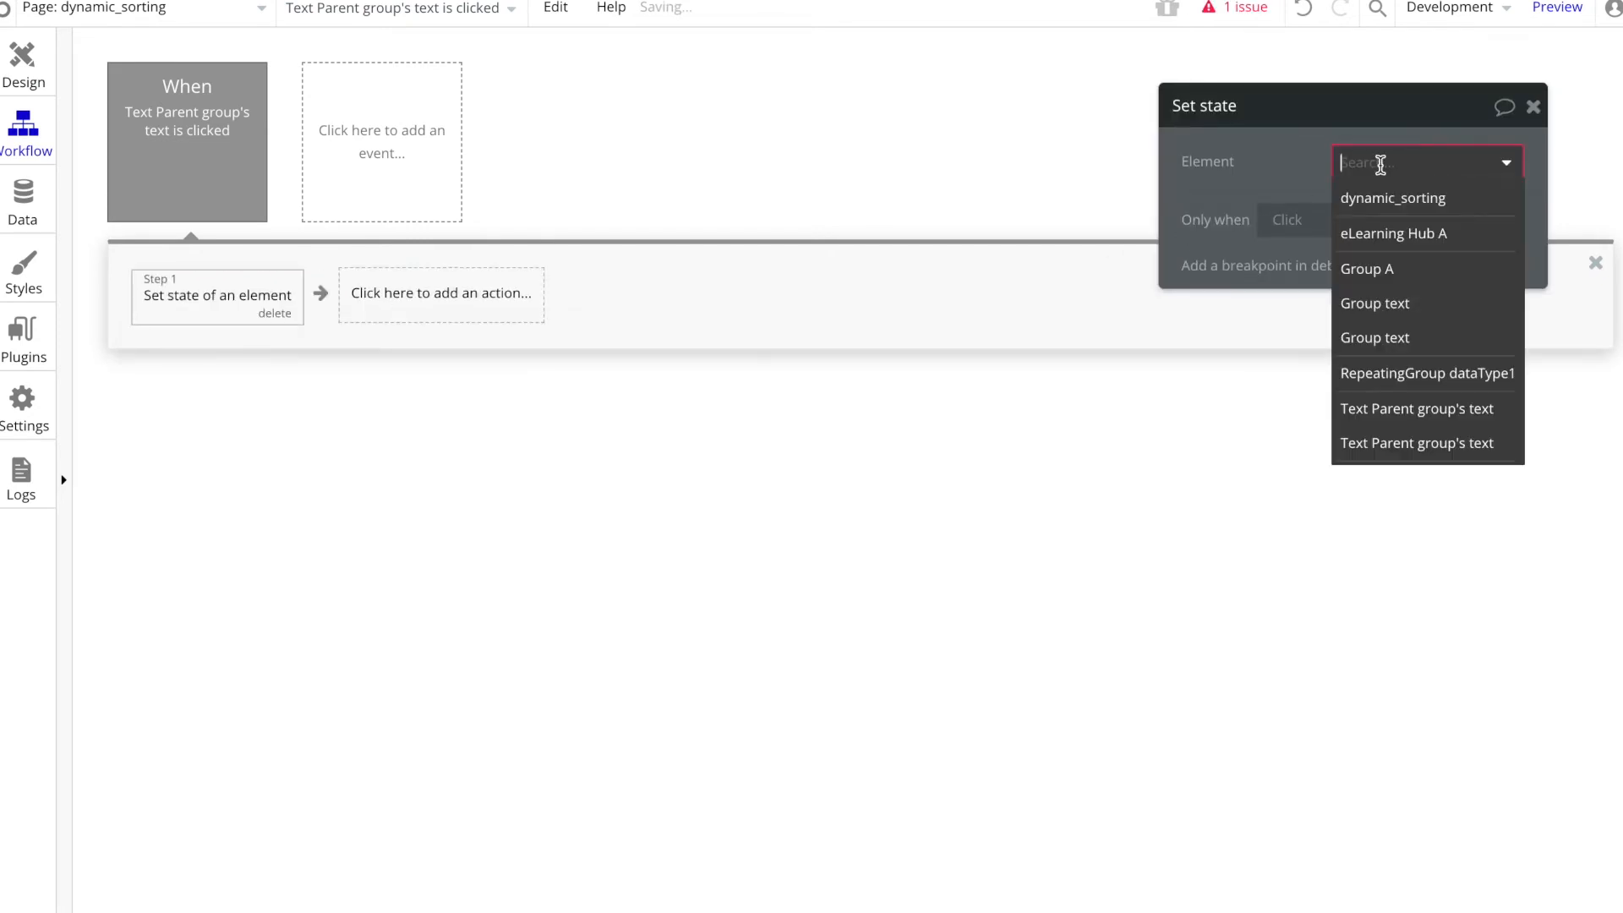
left_click(1391, 203)
left_click(1390, 212)
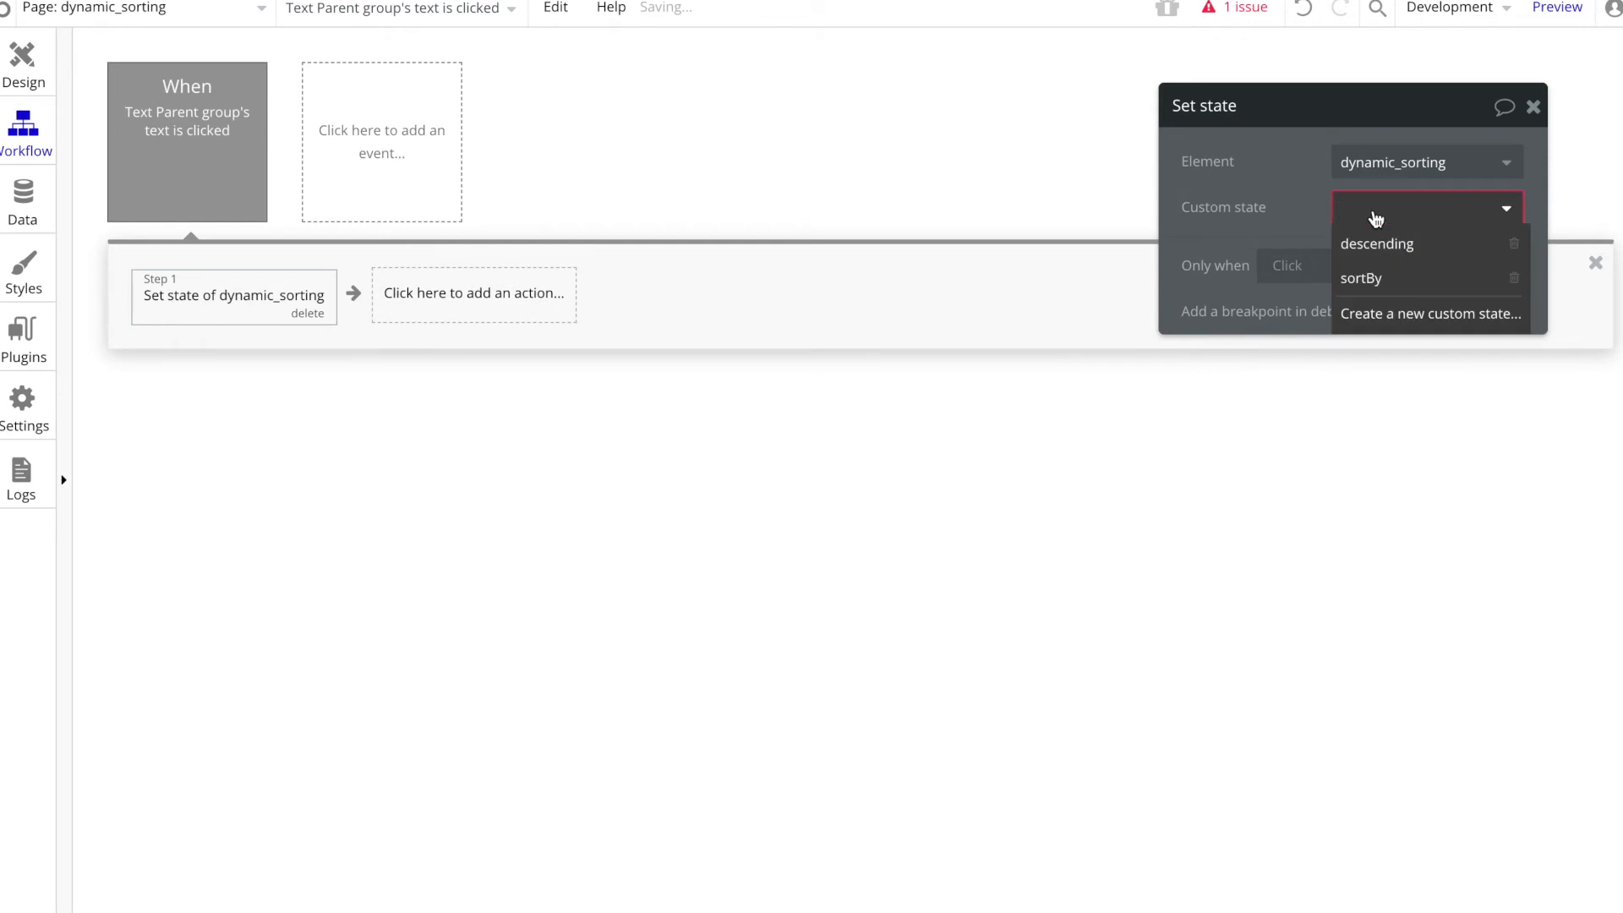
left_click(1380, 278)
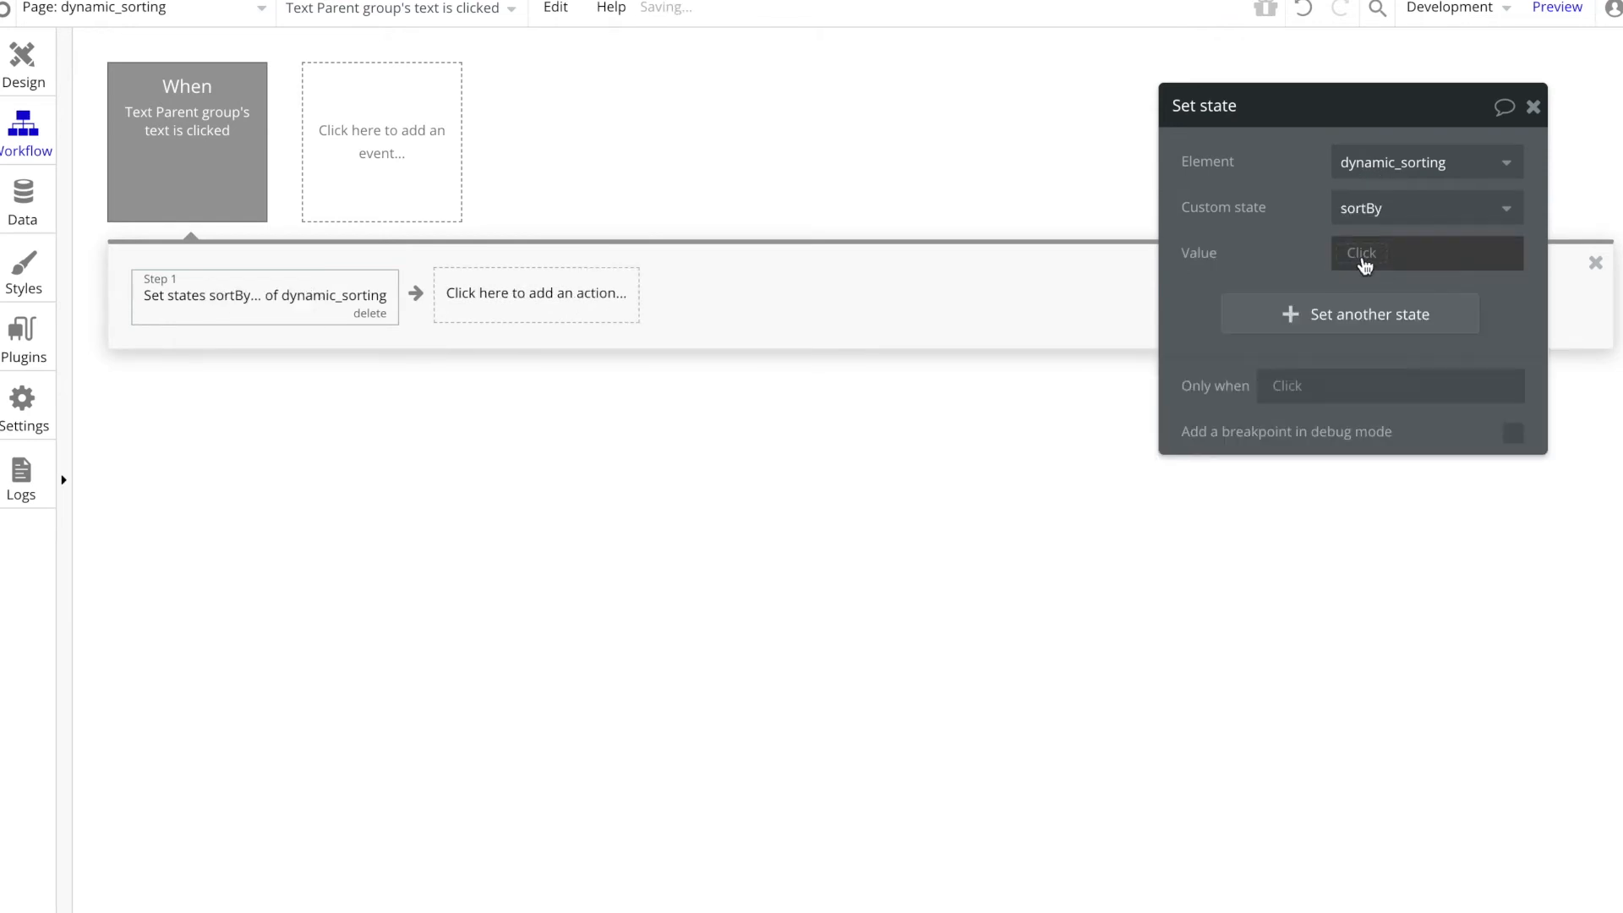
left_click(1367, 263)
left_click(1370, 316)
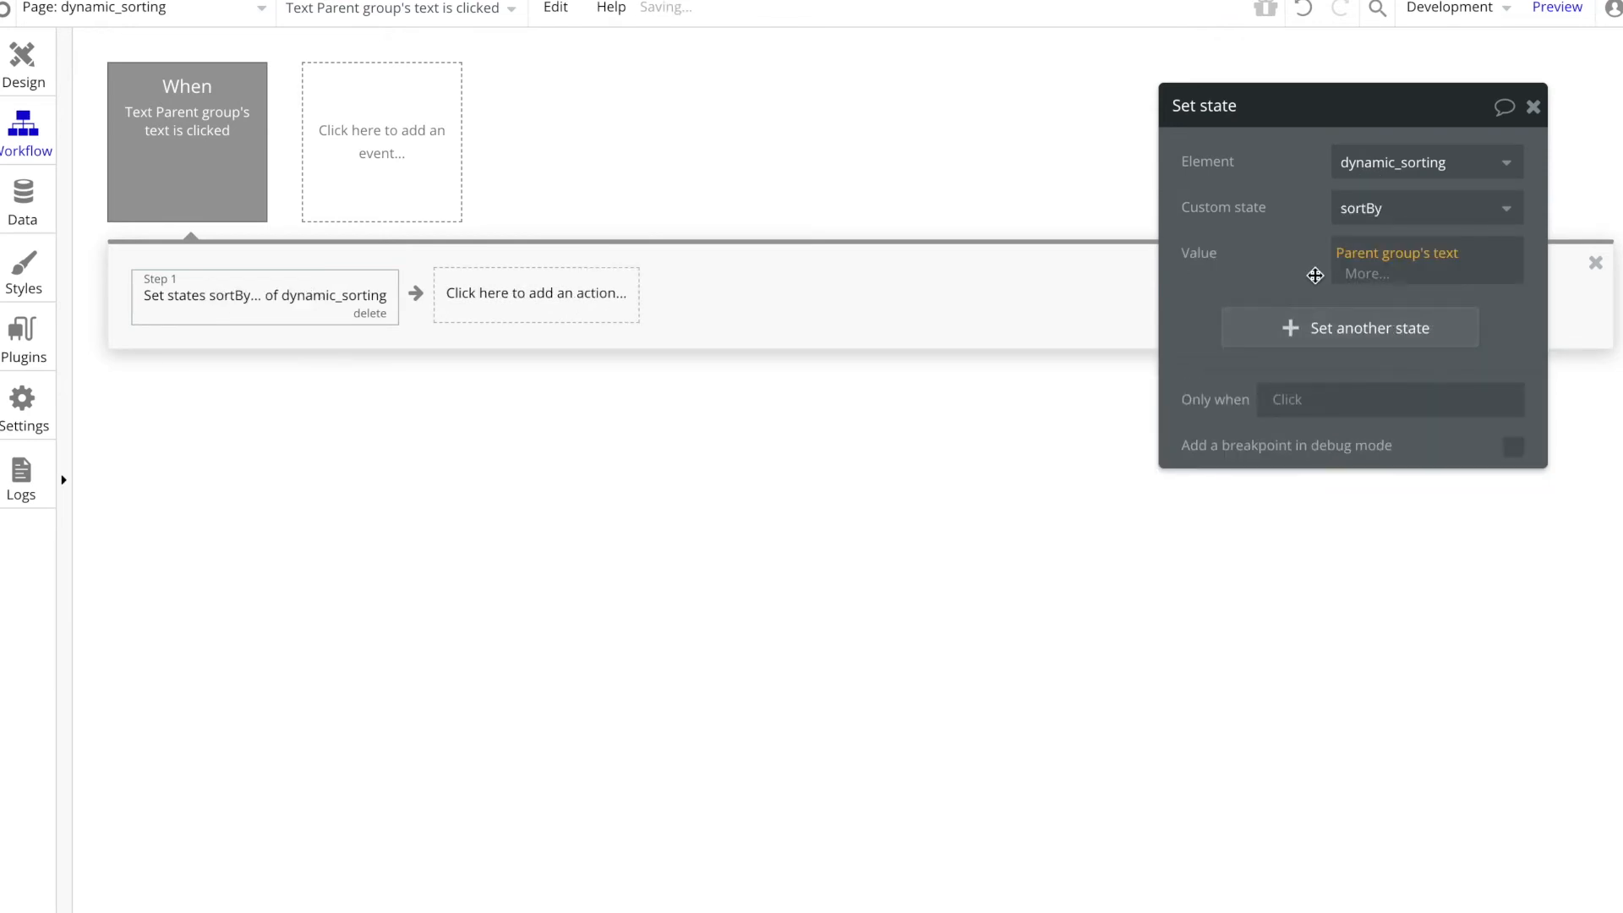
Step: Copy the Set state action into a new click workflow for the Color heading text
right_click(207, 301)
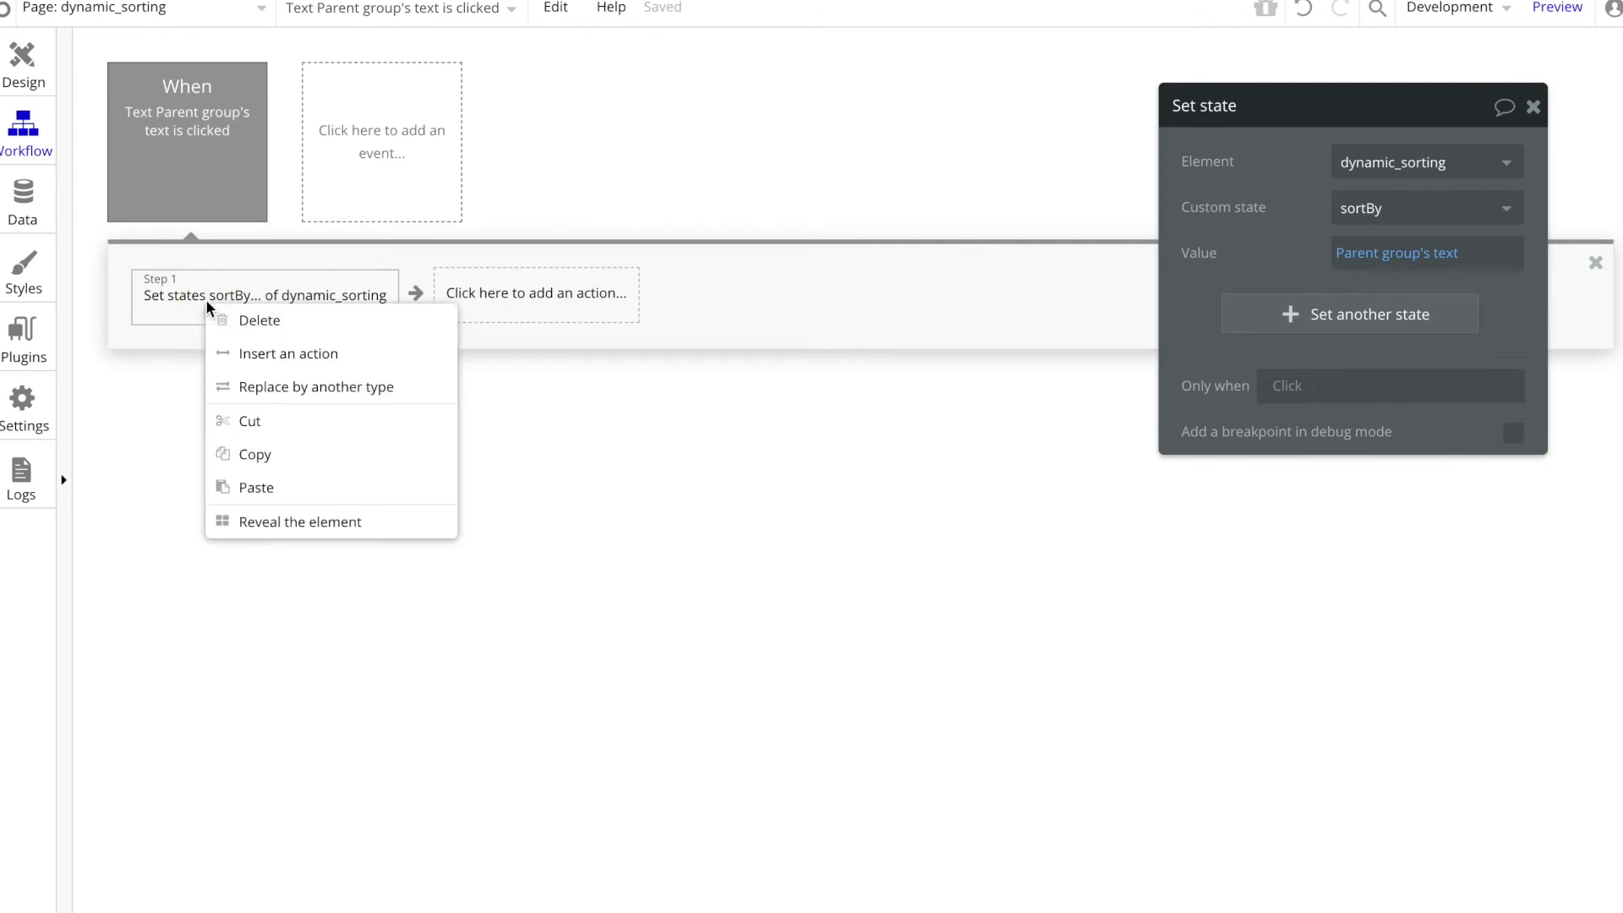
left_click(280, 458)
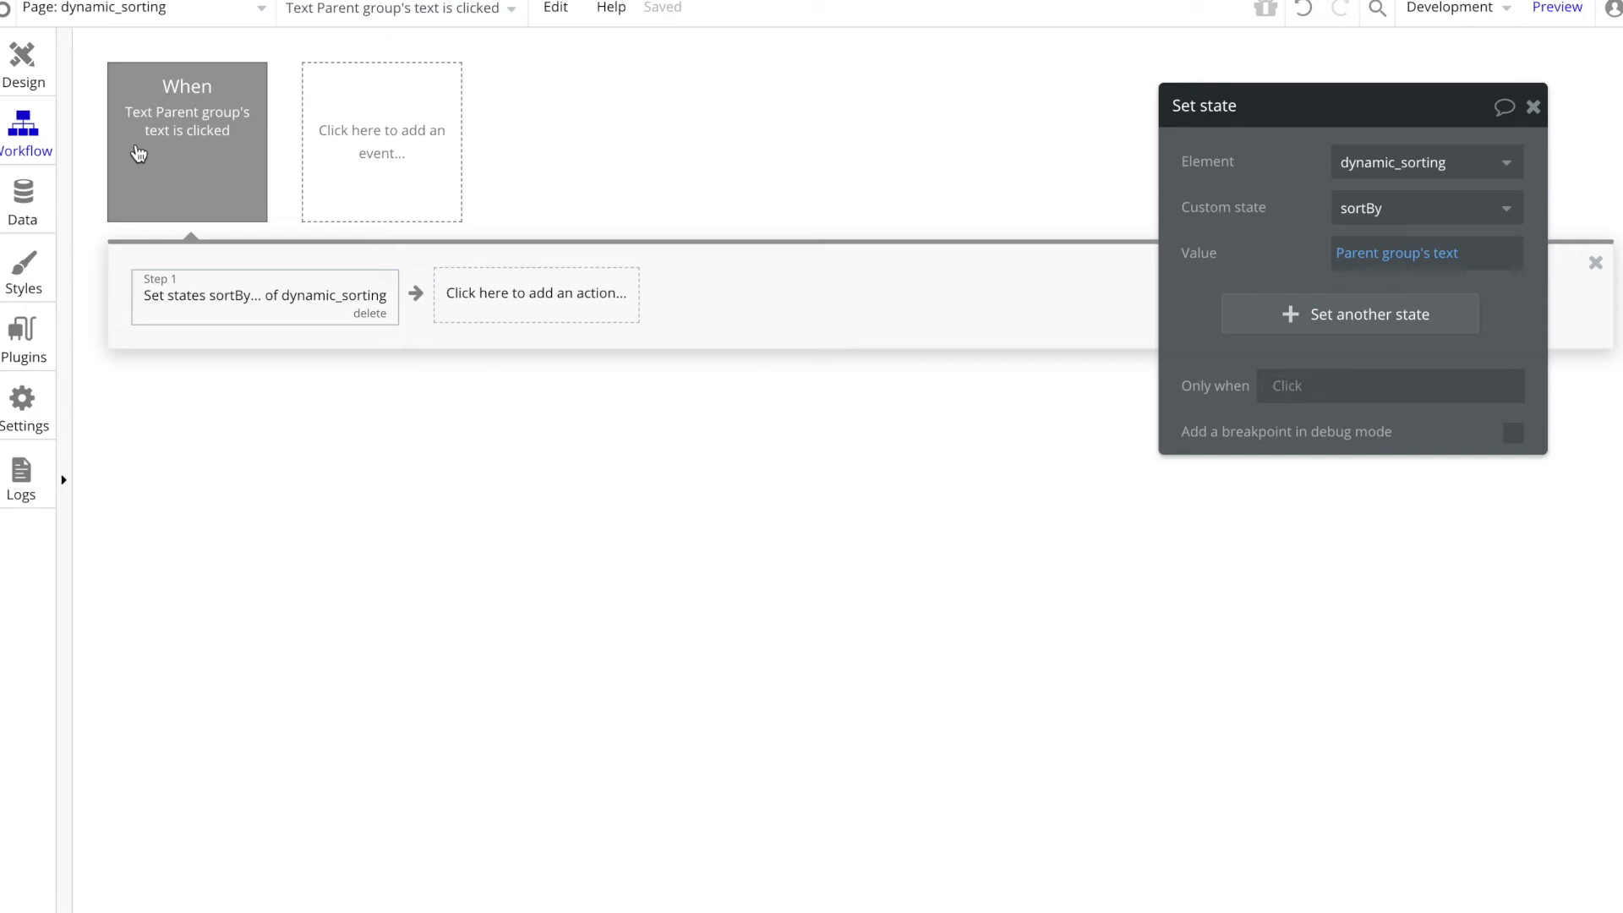
left_click(13, 65)
left_click(1029, 425)
left_click(1268, 545)
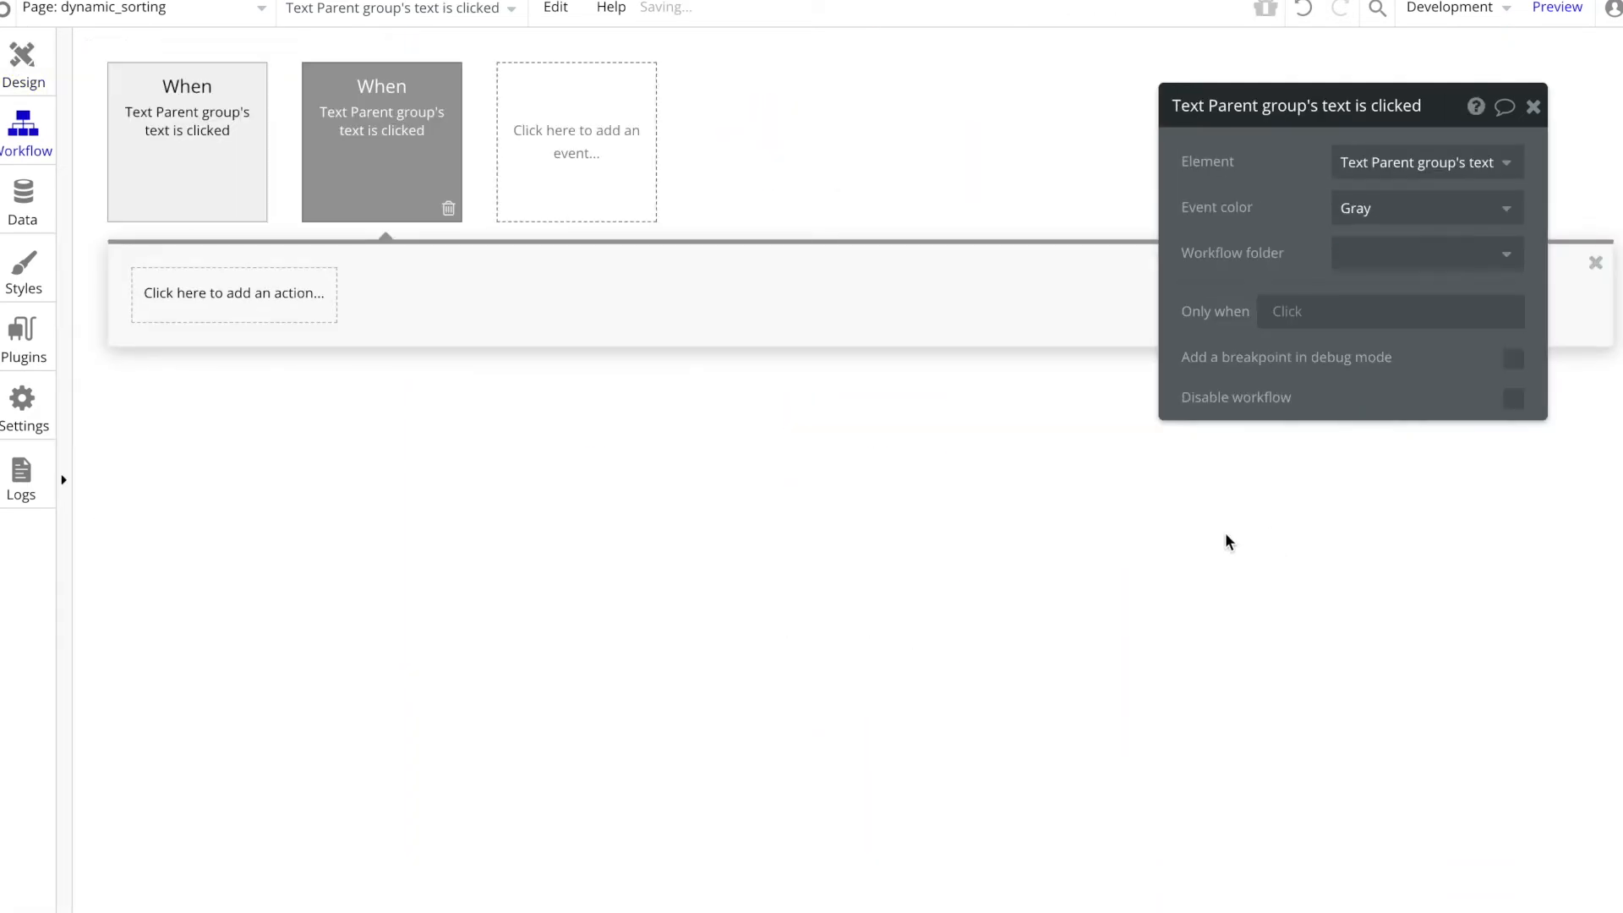
left_click(278, 303)
left_click(363, 323)
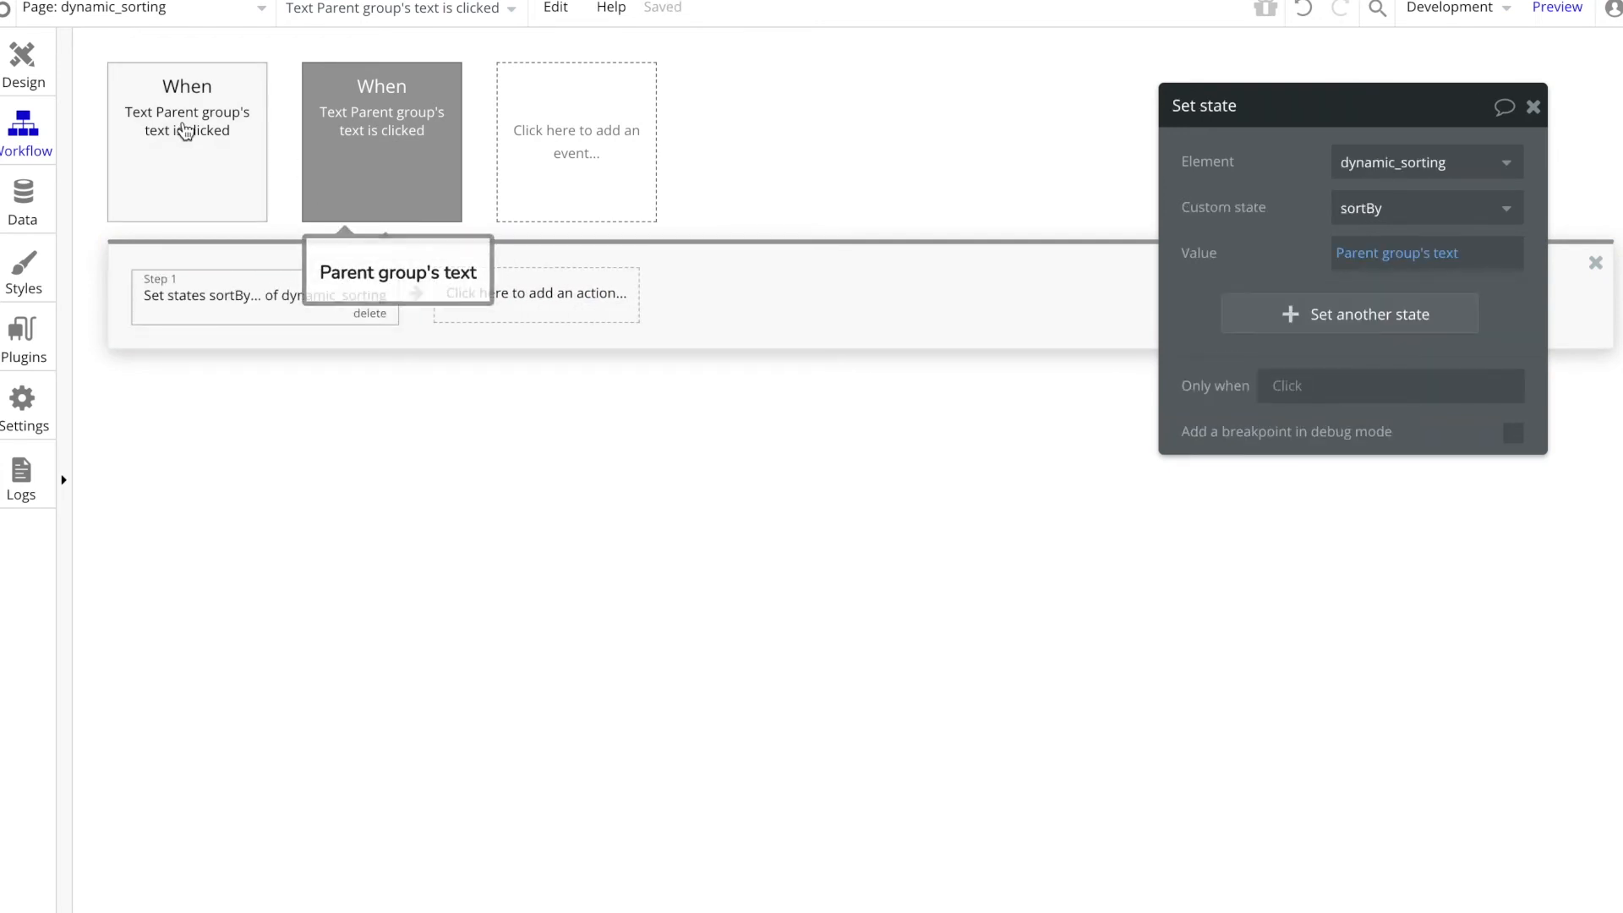
Step: Review the click workflows of the Name and Color headings alongside their text elements on the page
left_click(180, 119)
left_click(369, 142)
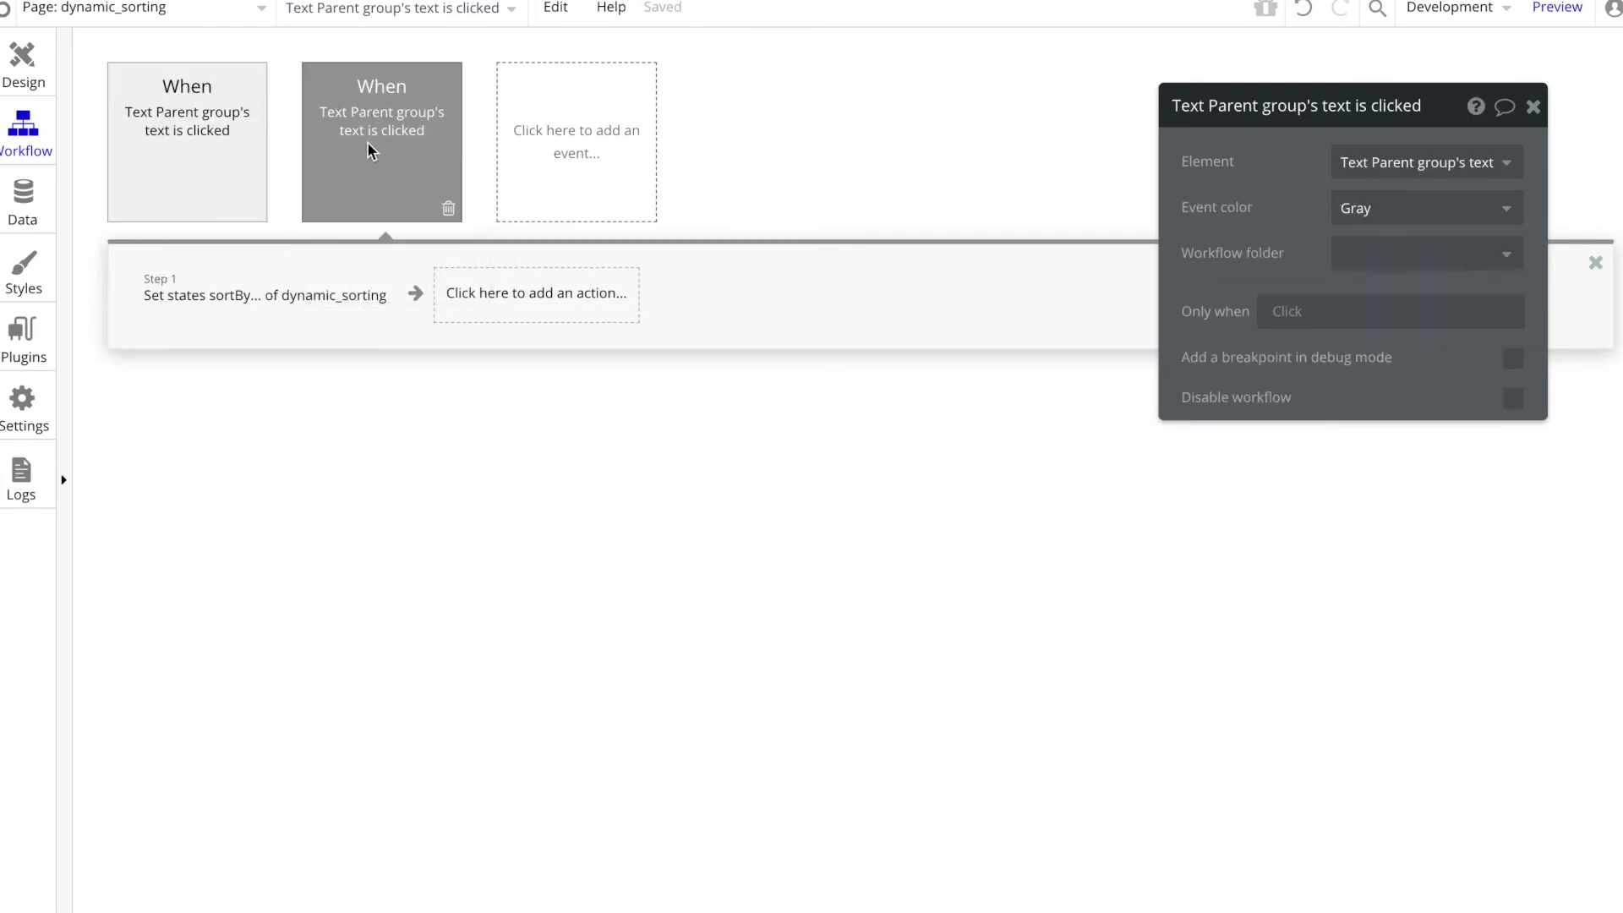
left_click(34, 72)
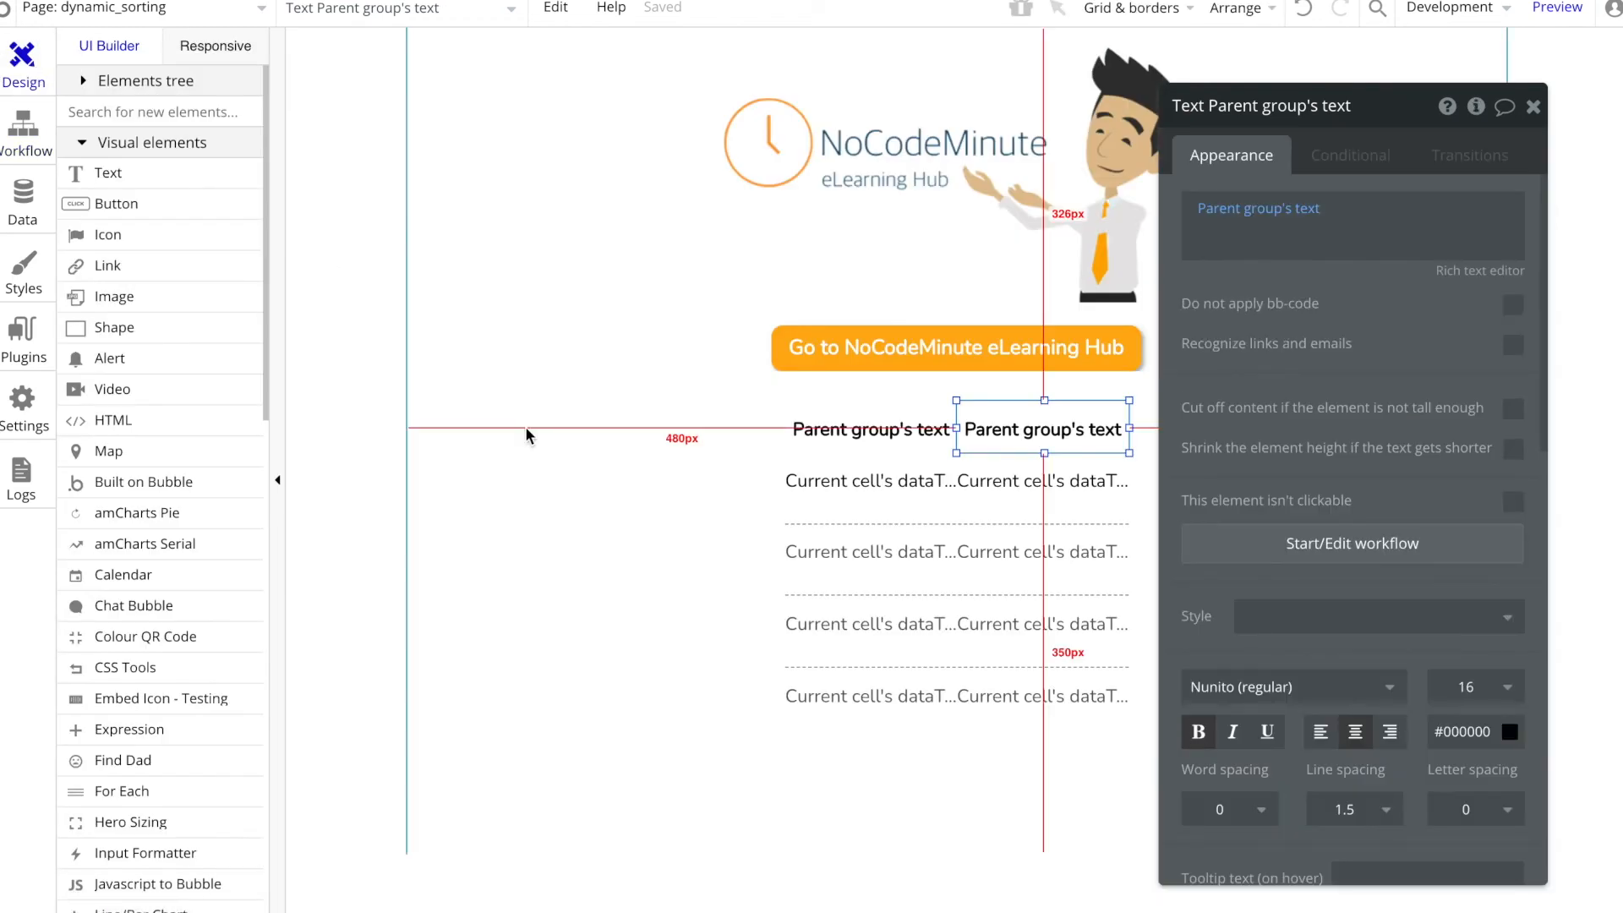
left_click(849, 418)
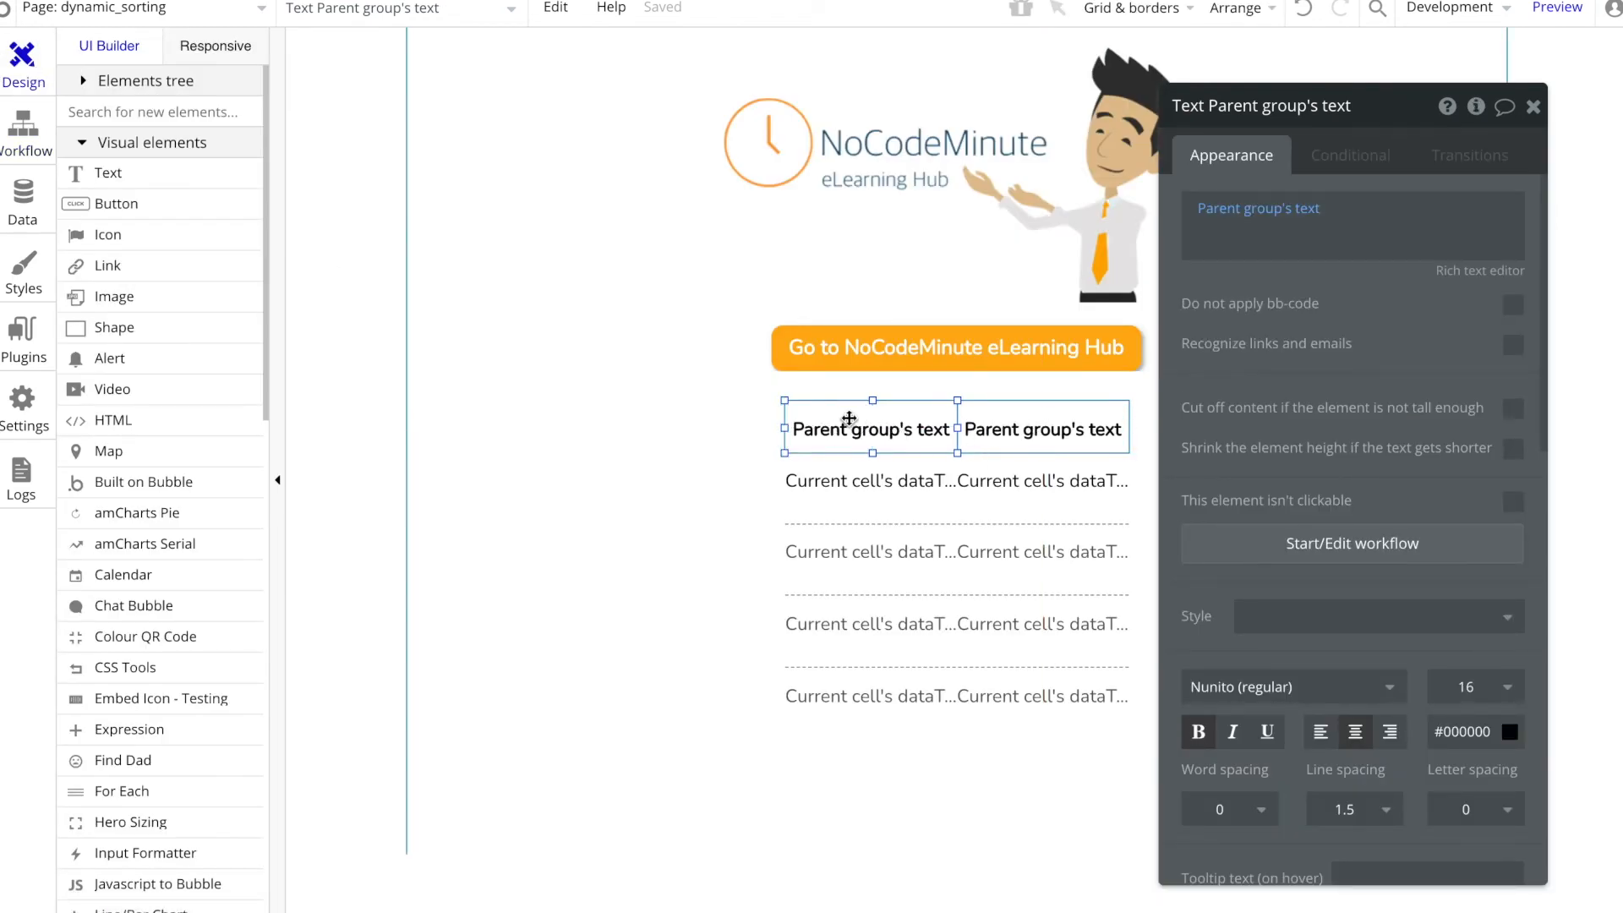
left_click(23, 134)
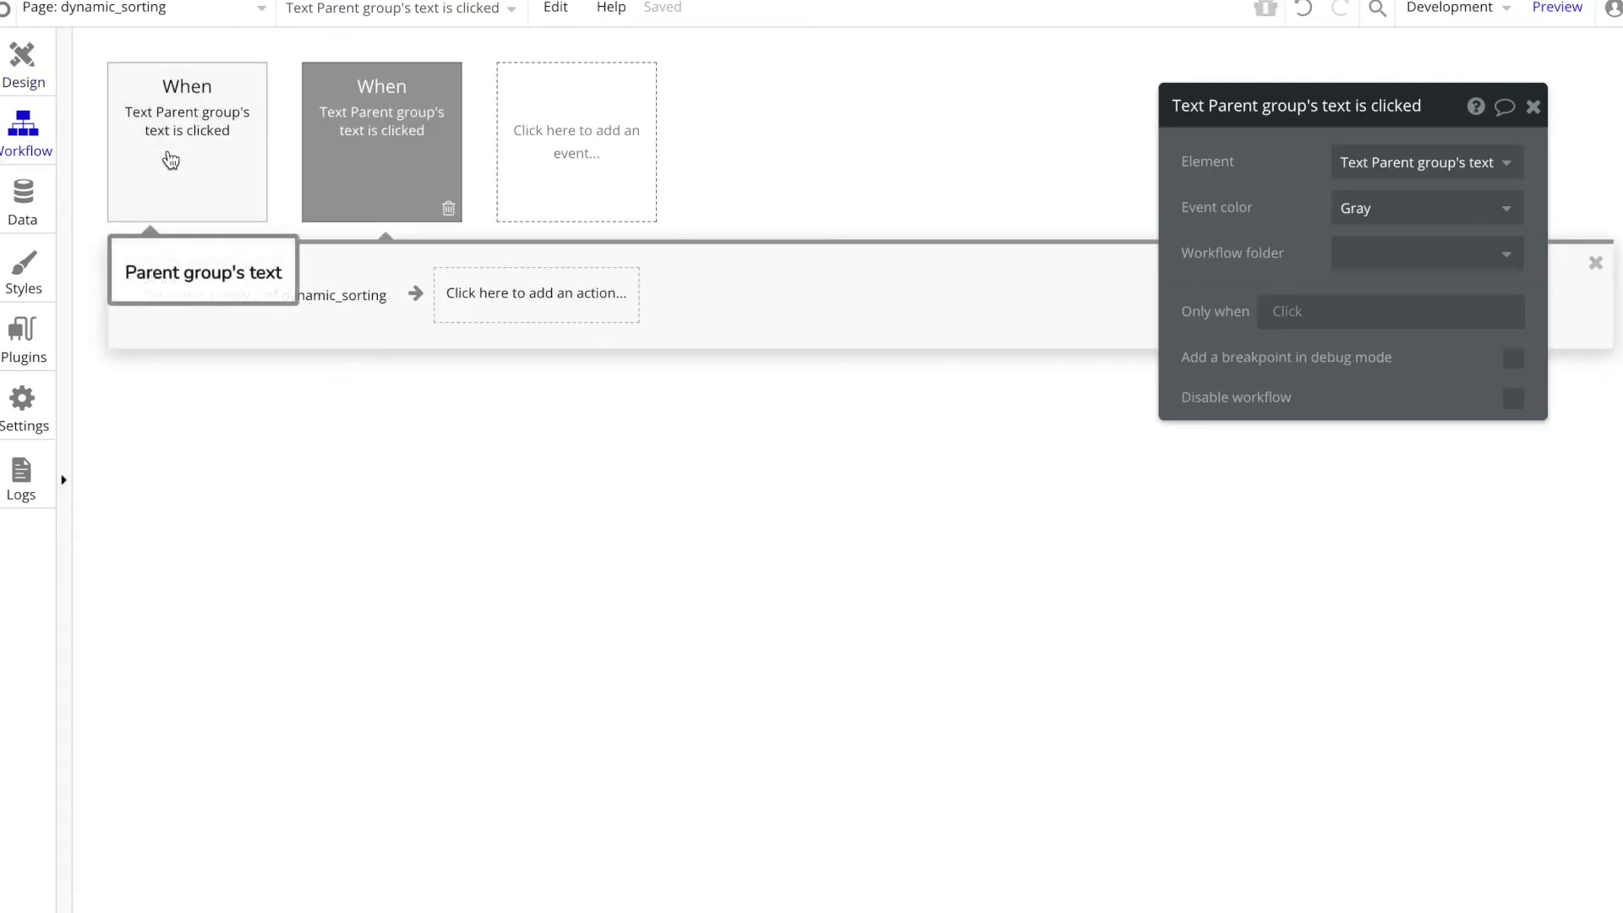
left_click(142, 139)
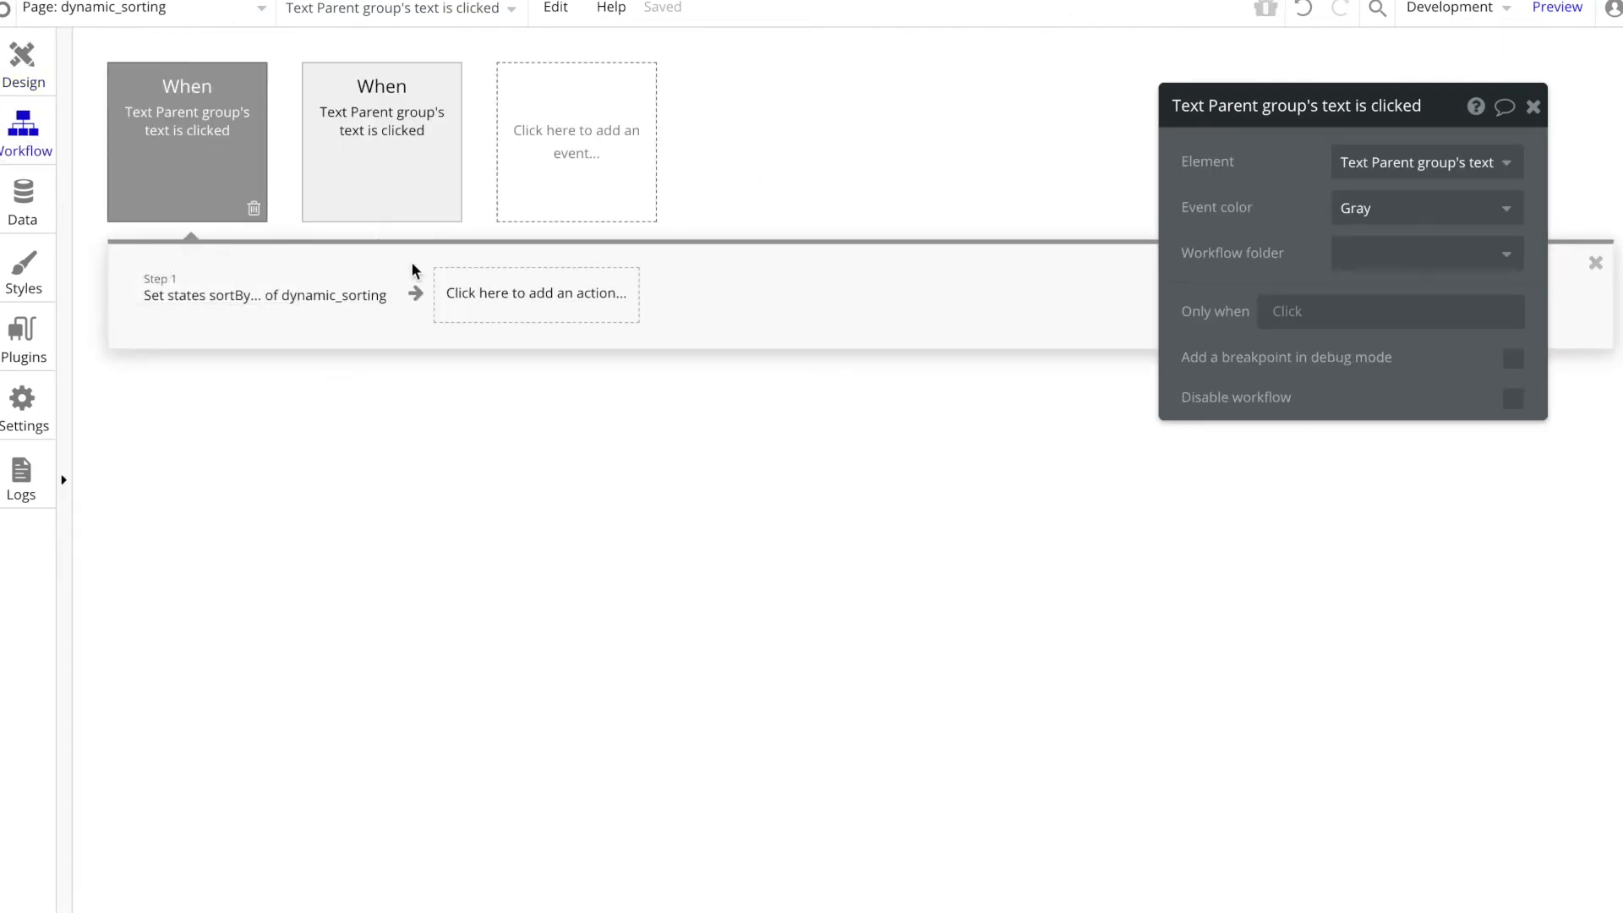
left_click(491, 297)
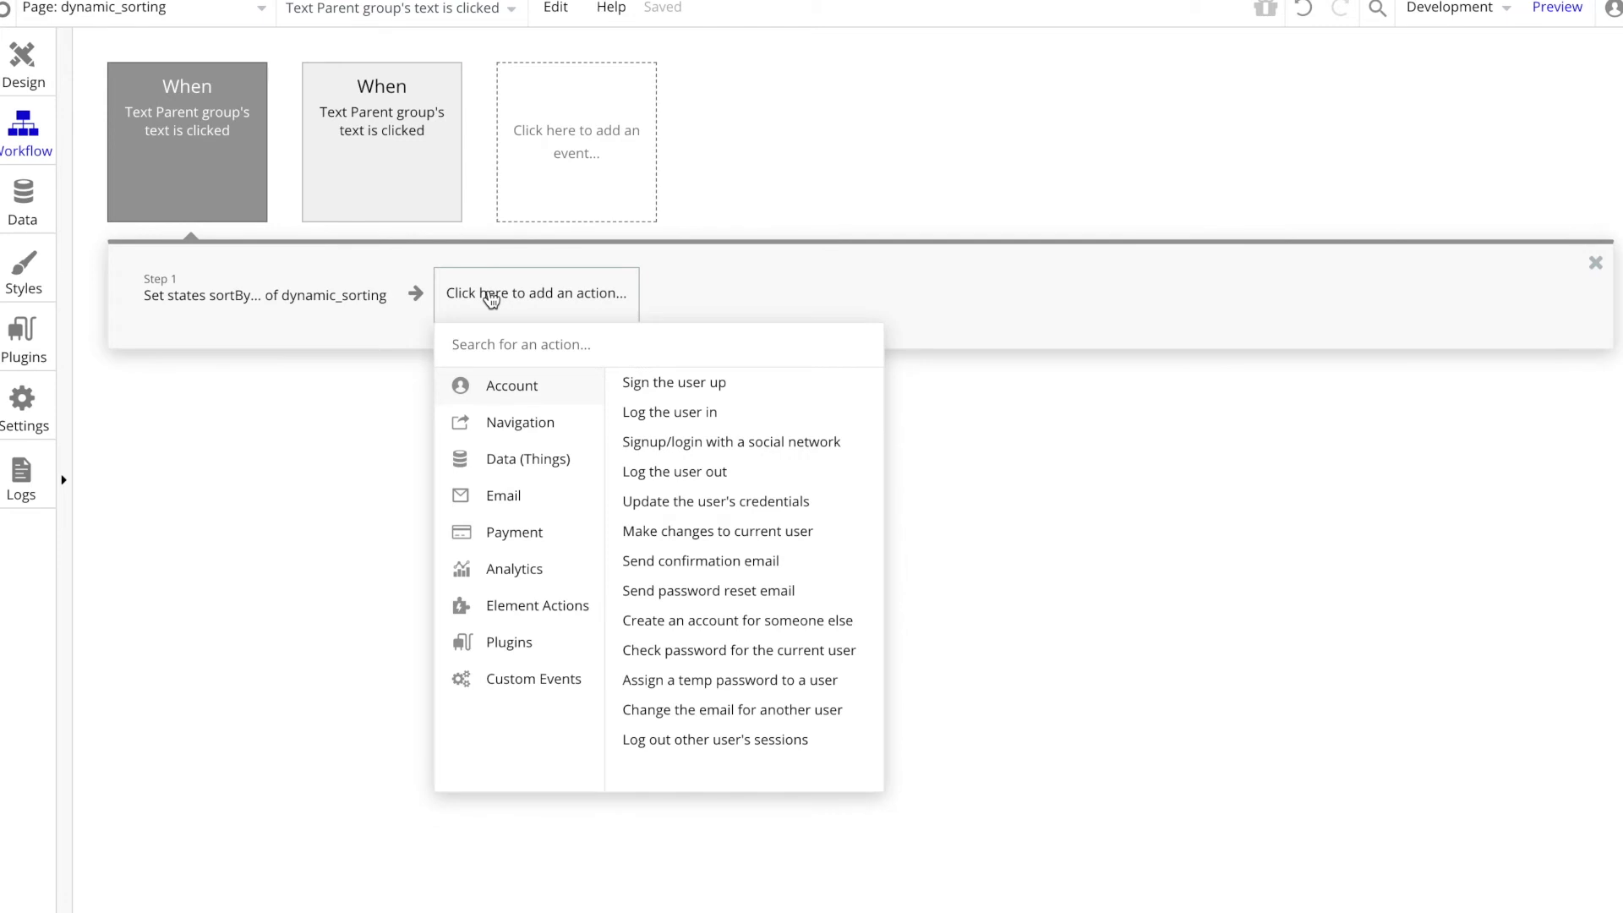
left_click(35, 73)
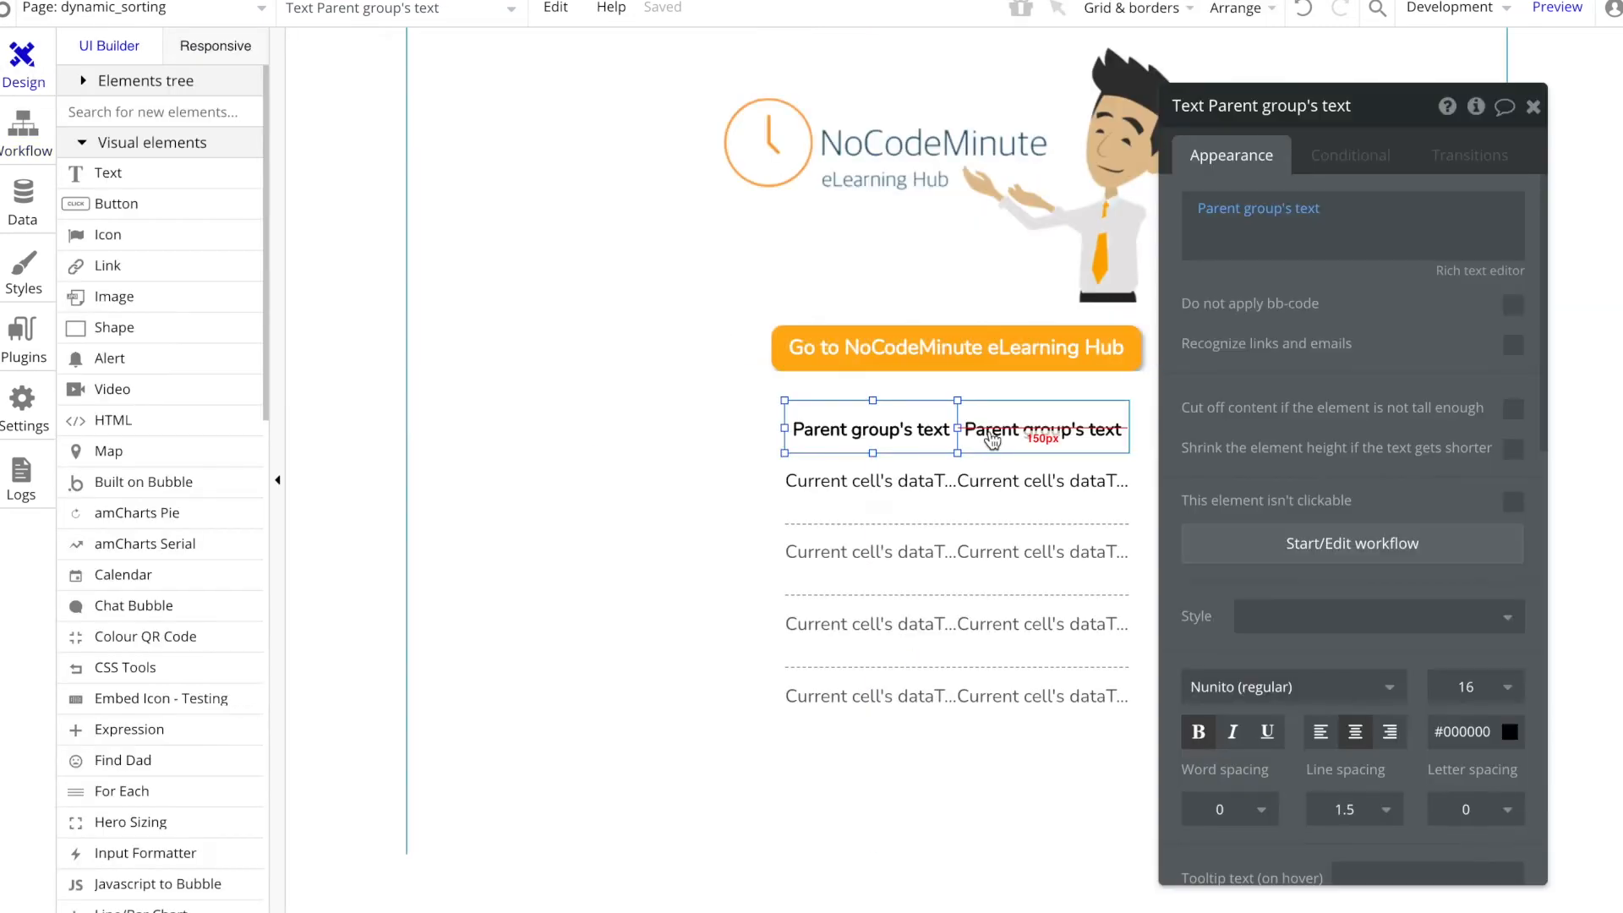
Step: Place an icon beside the Color heading and choose the descending alphabetical (Z to A) sort symbol for it
left_click(759, 428)
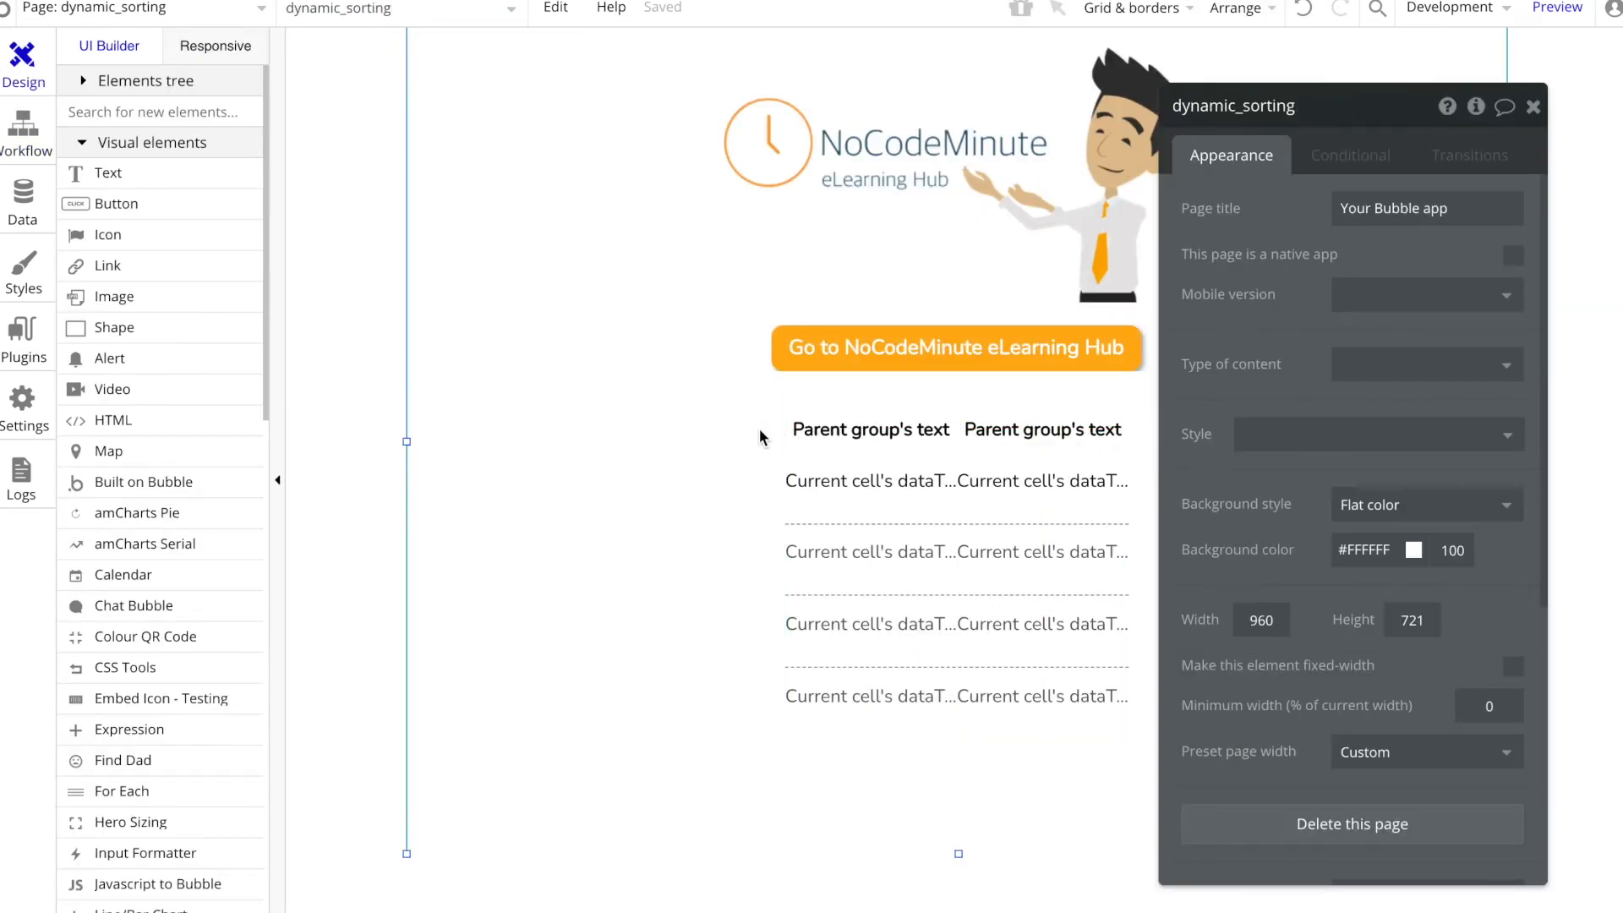
left_click(124, 237)
left_click(1173, 408)
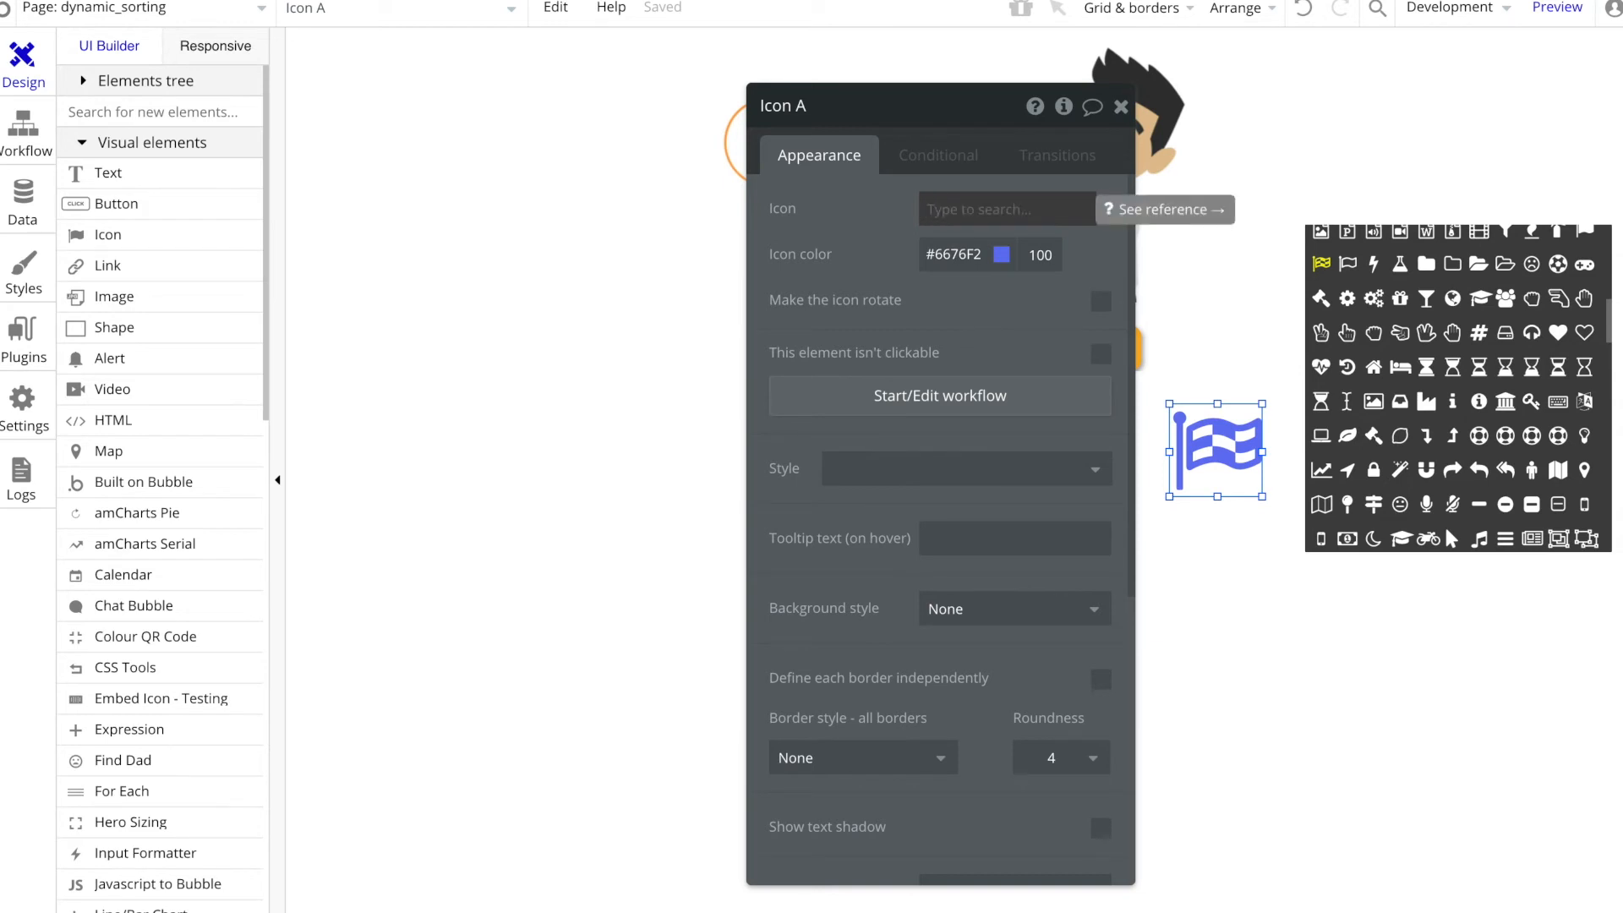
type("des")
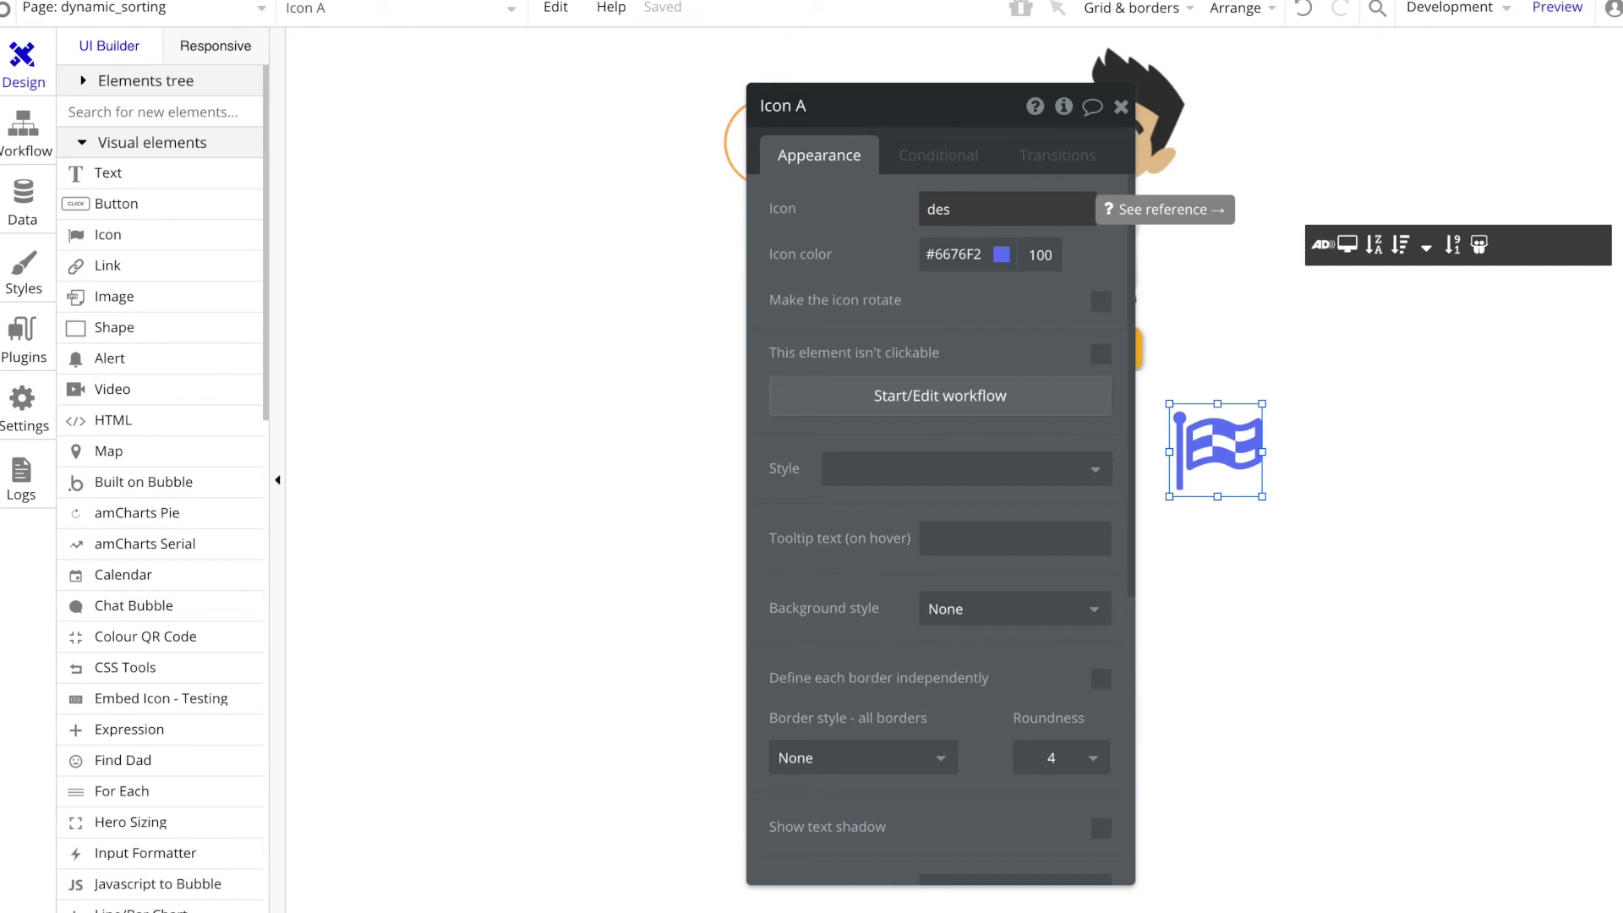
left_click(1375, 245)
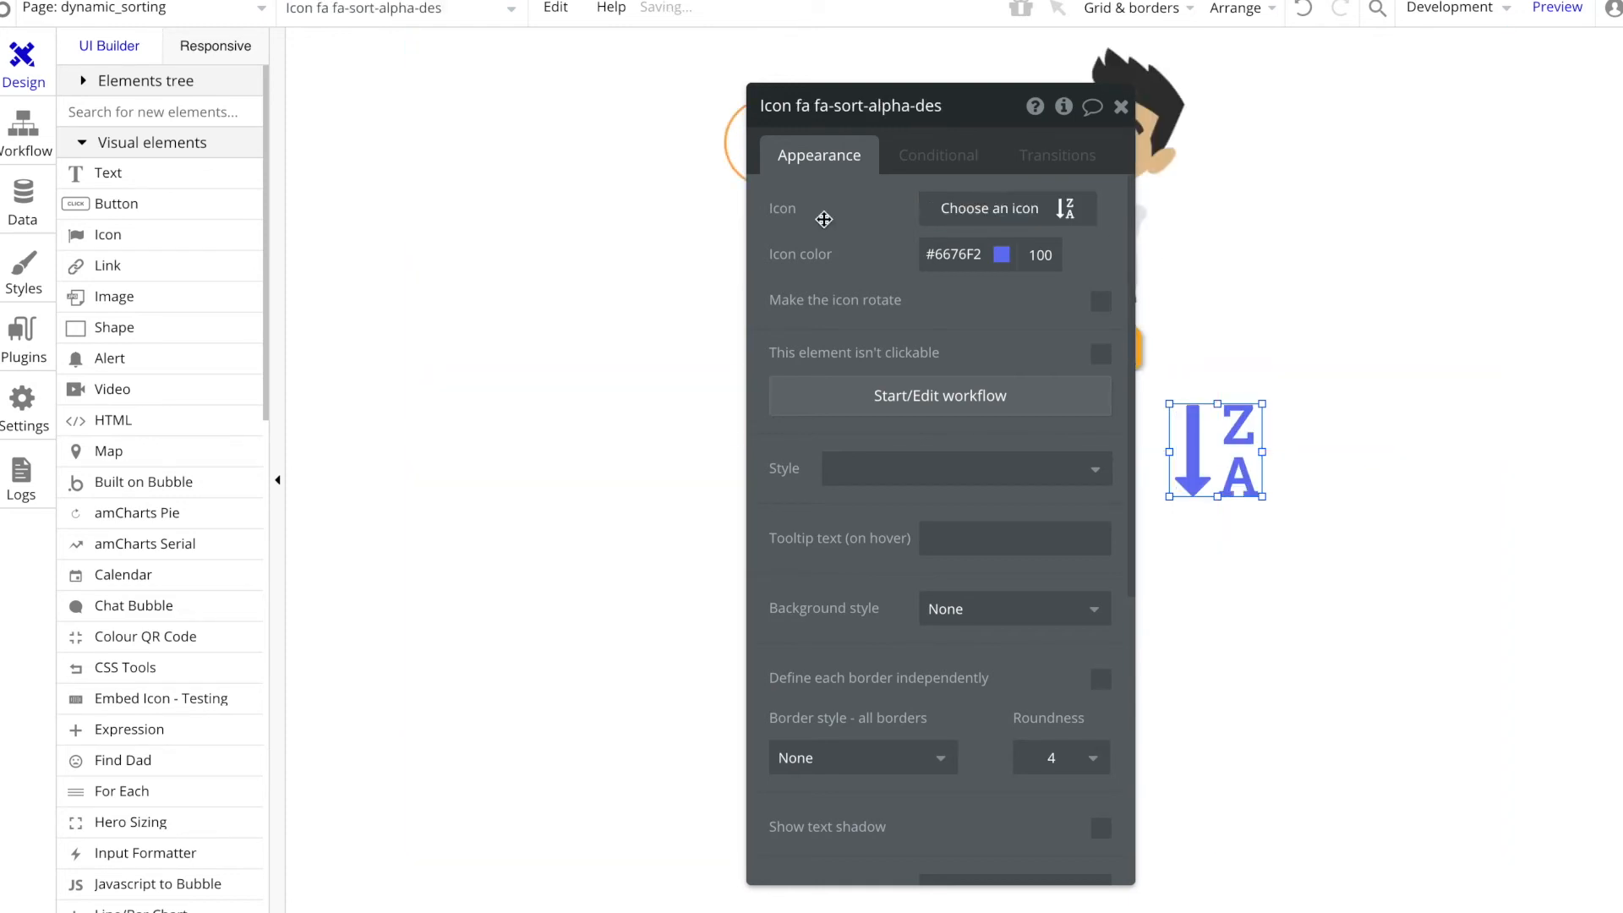
Step: Resize the sort icon beside the Color heading to 20 wide by 20 high
left_click_drag(790, 224, 580, 221)
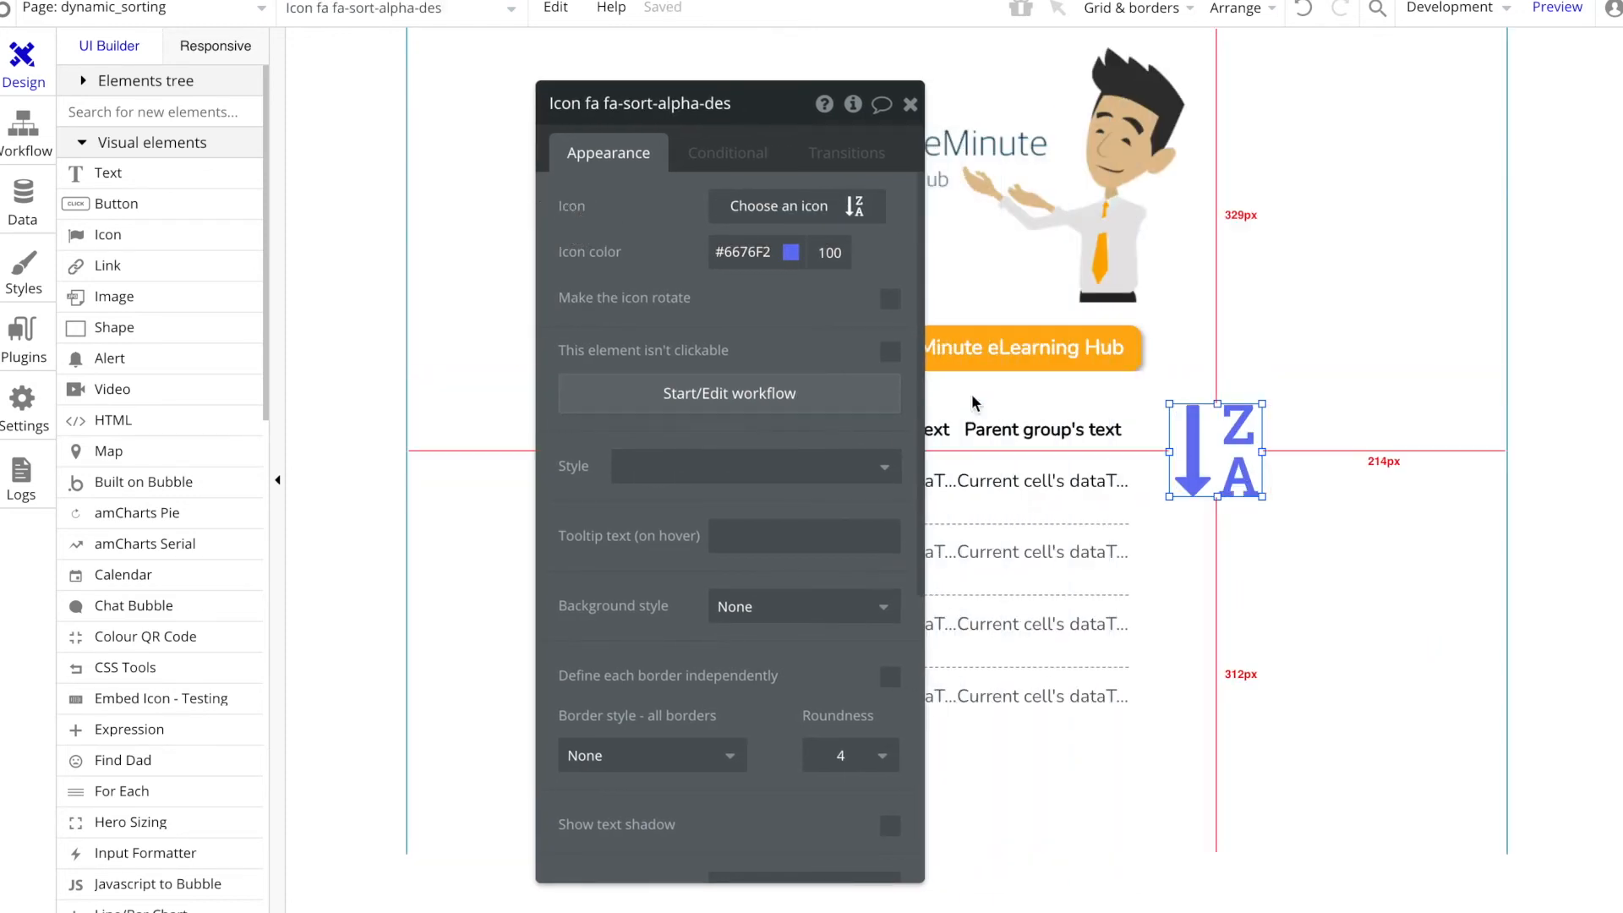
scroll(672, 552, "down", 3)
scroll(671, 552, "down", 3)
left_click(611, 568)
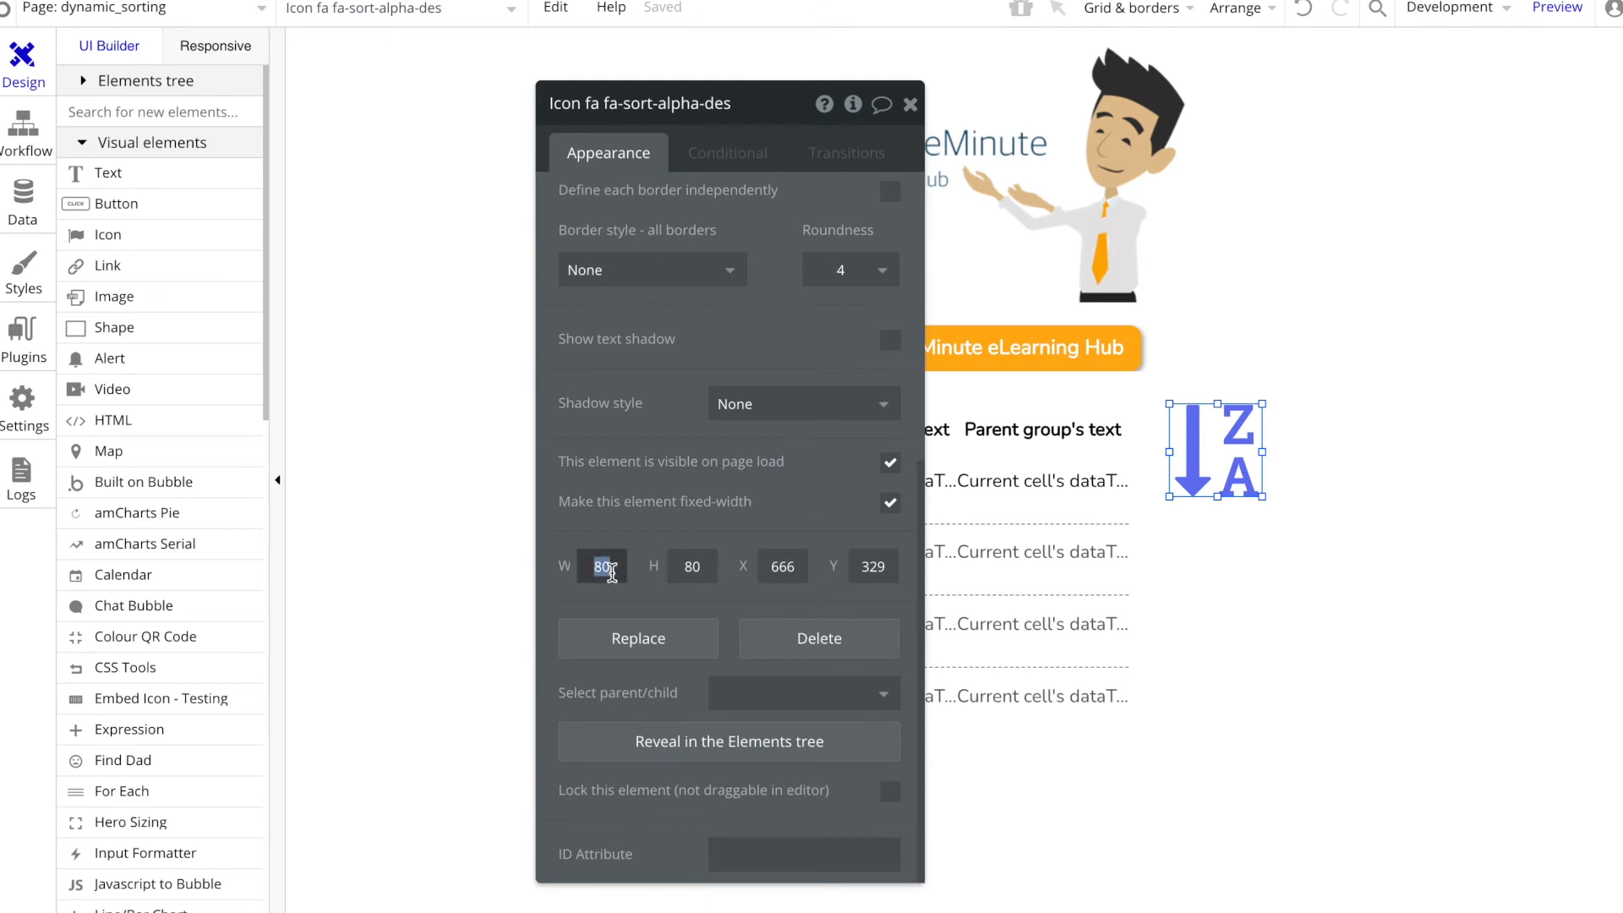
type("30")
left_click(693, 571)
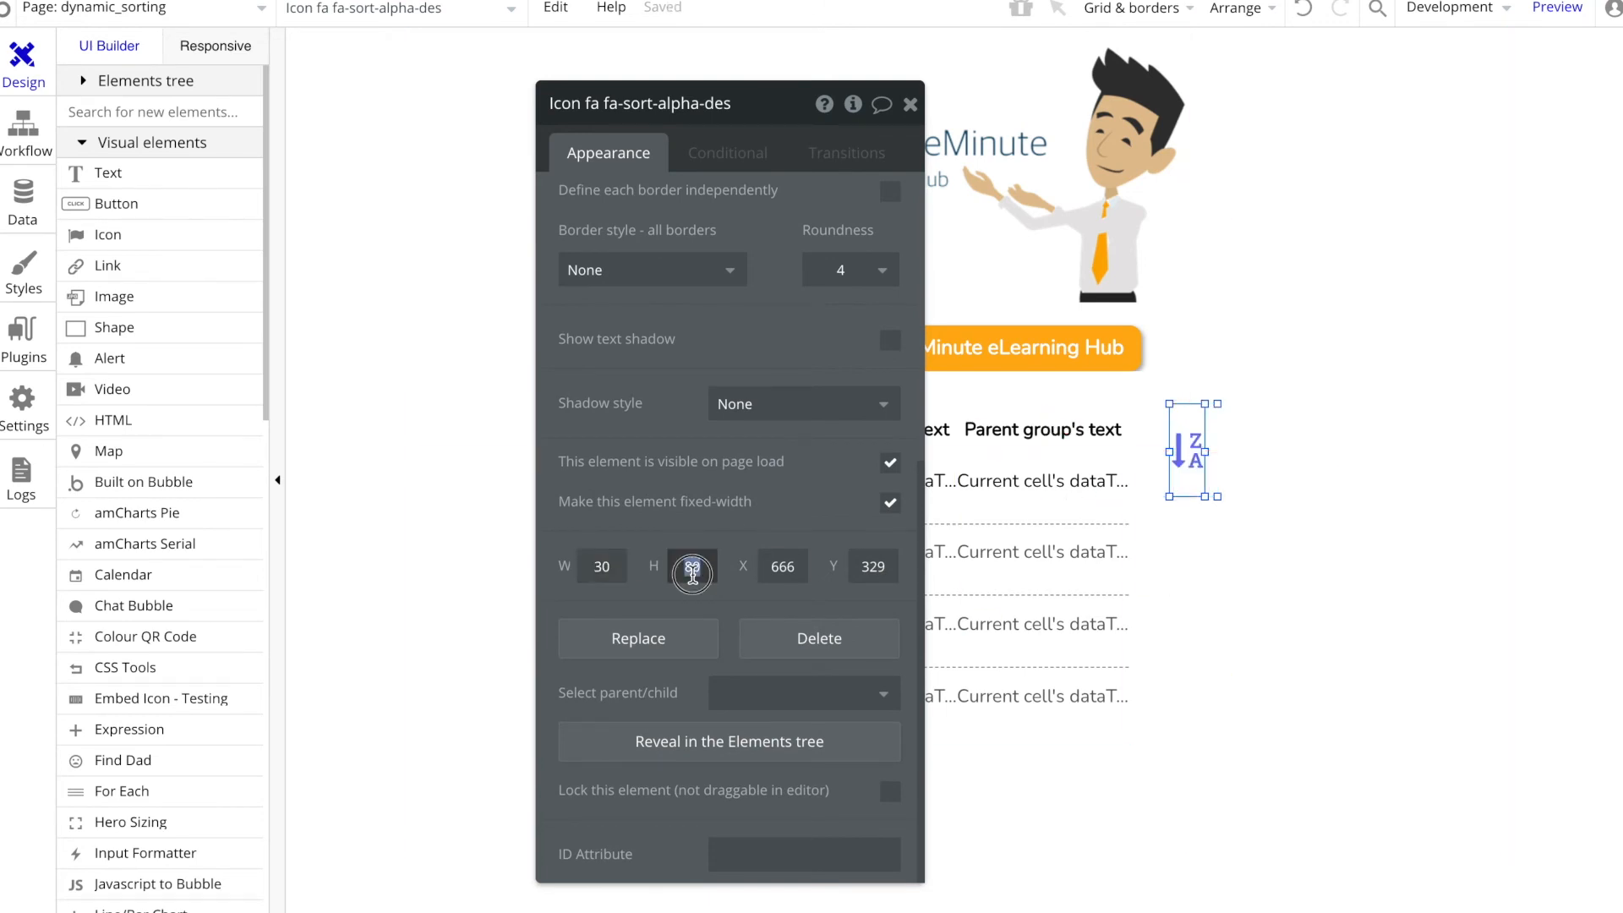
type("20")
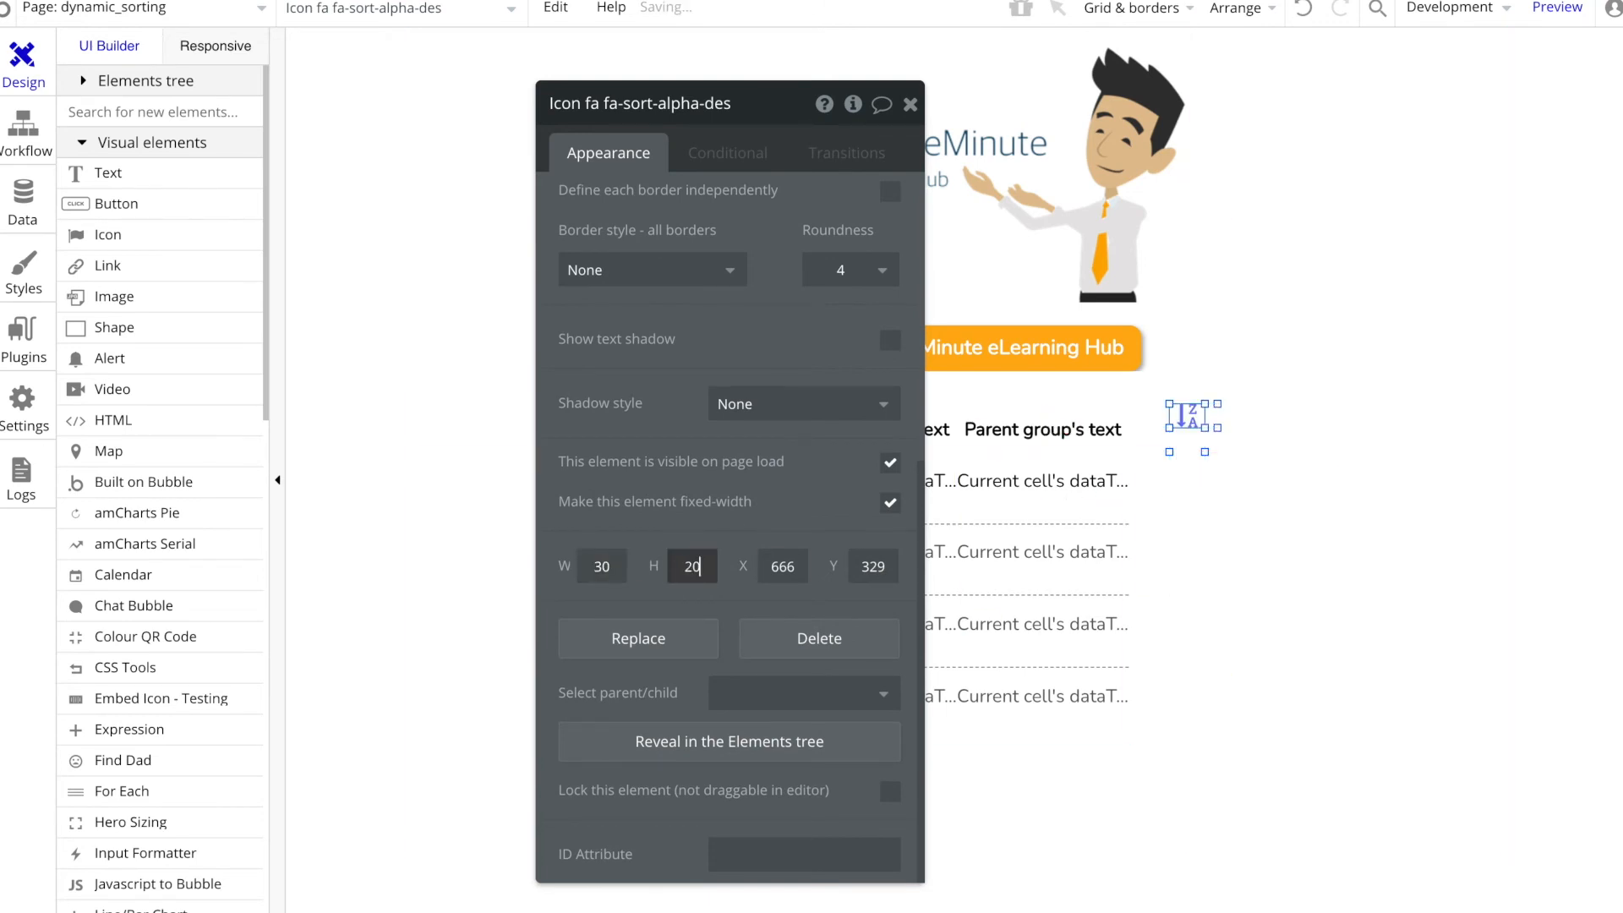
left_click(602, 566)
type("20")
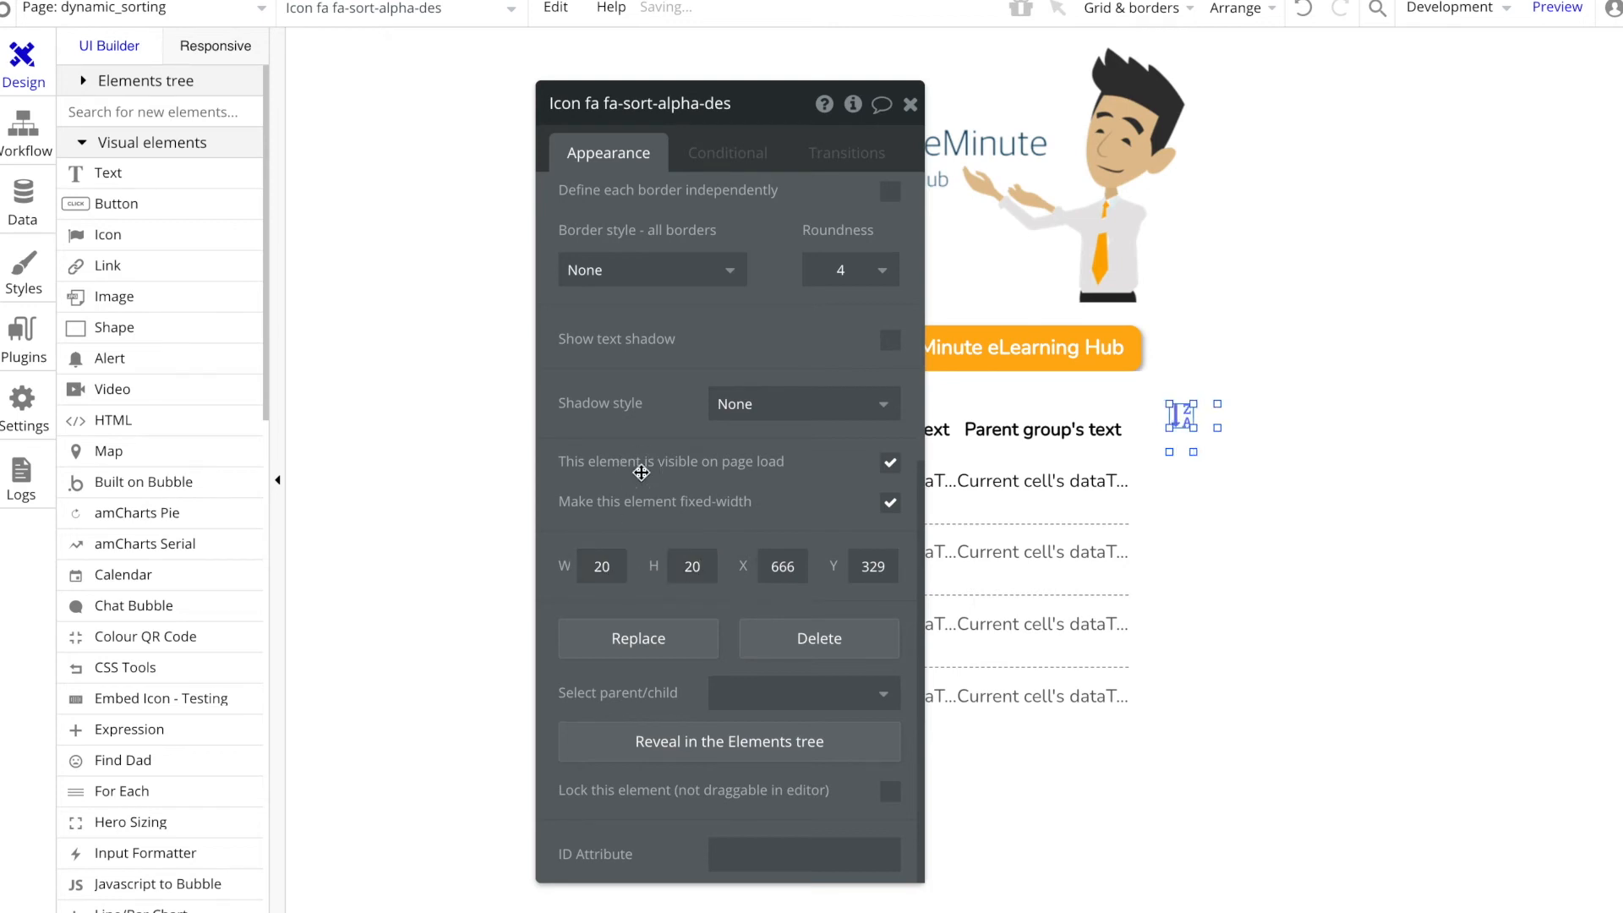
Step: Color the sort icon orange (#FFAE00) and fit it against the right end of the heading row at 45 px high
scroll(645, 468, "up", 6)
left_click(771, 248)
left_click(753, 457)
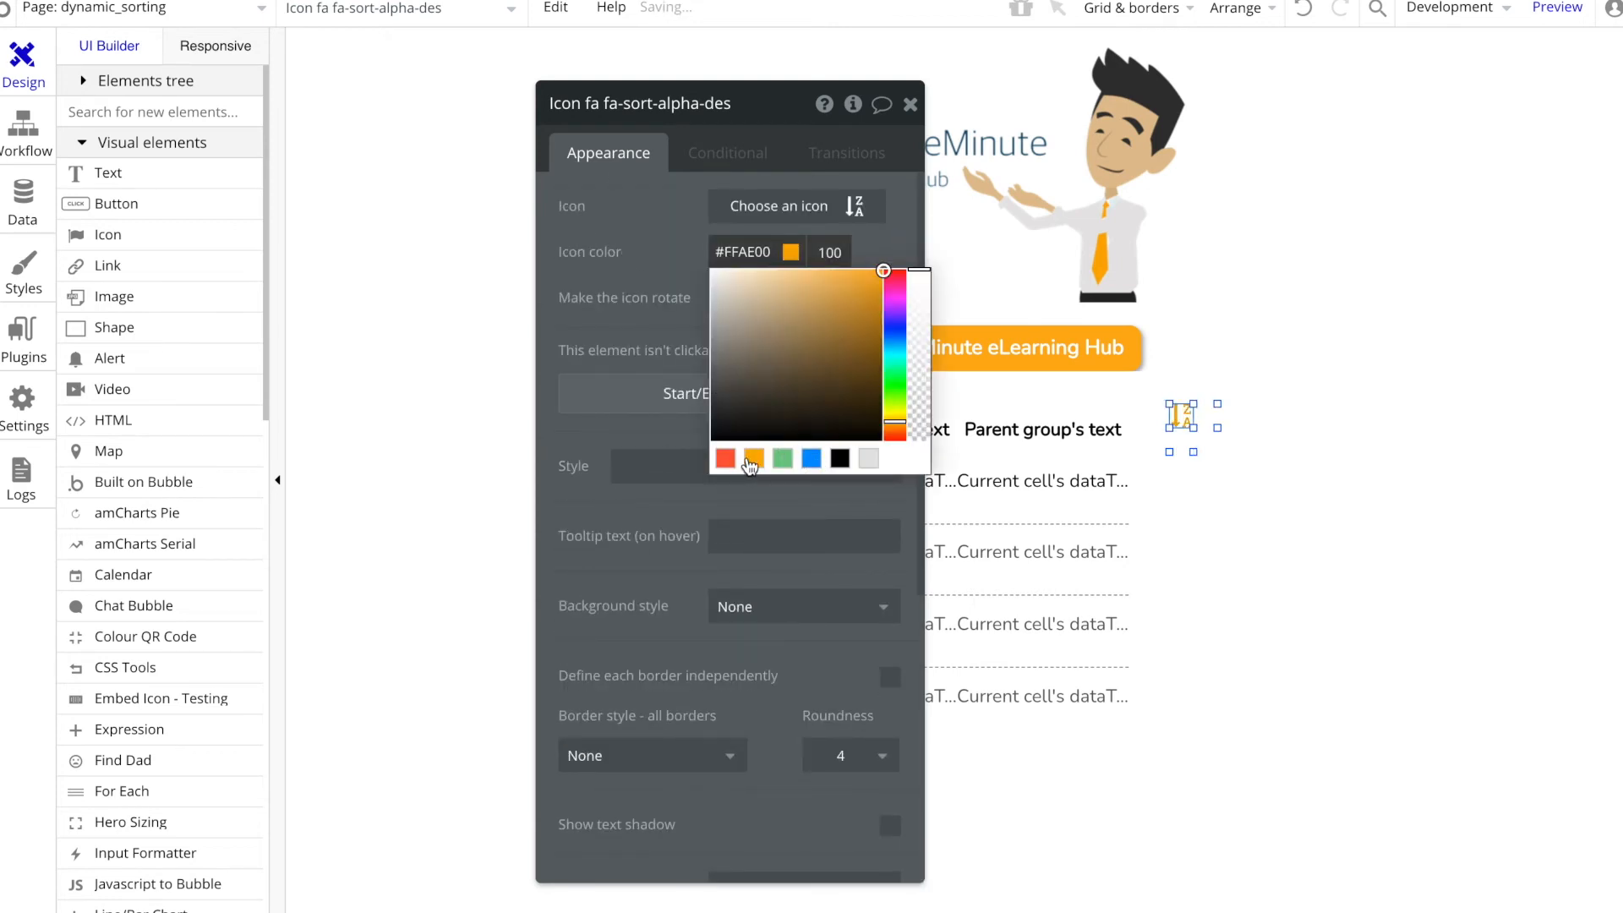
left_click(1189, 418)
left_click(1183, 416)
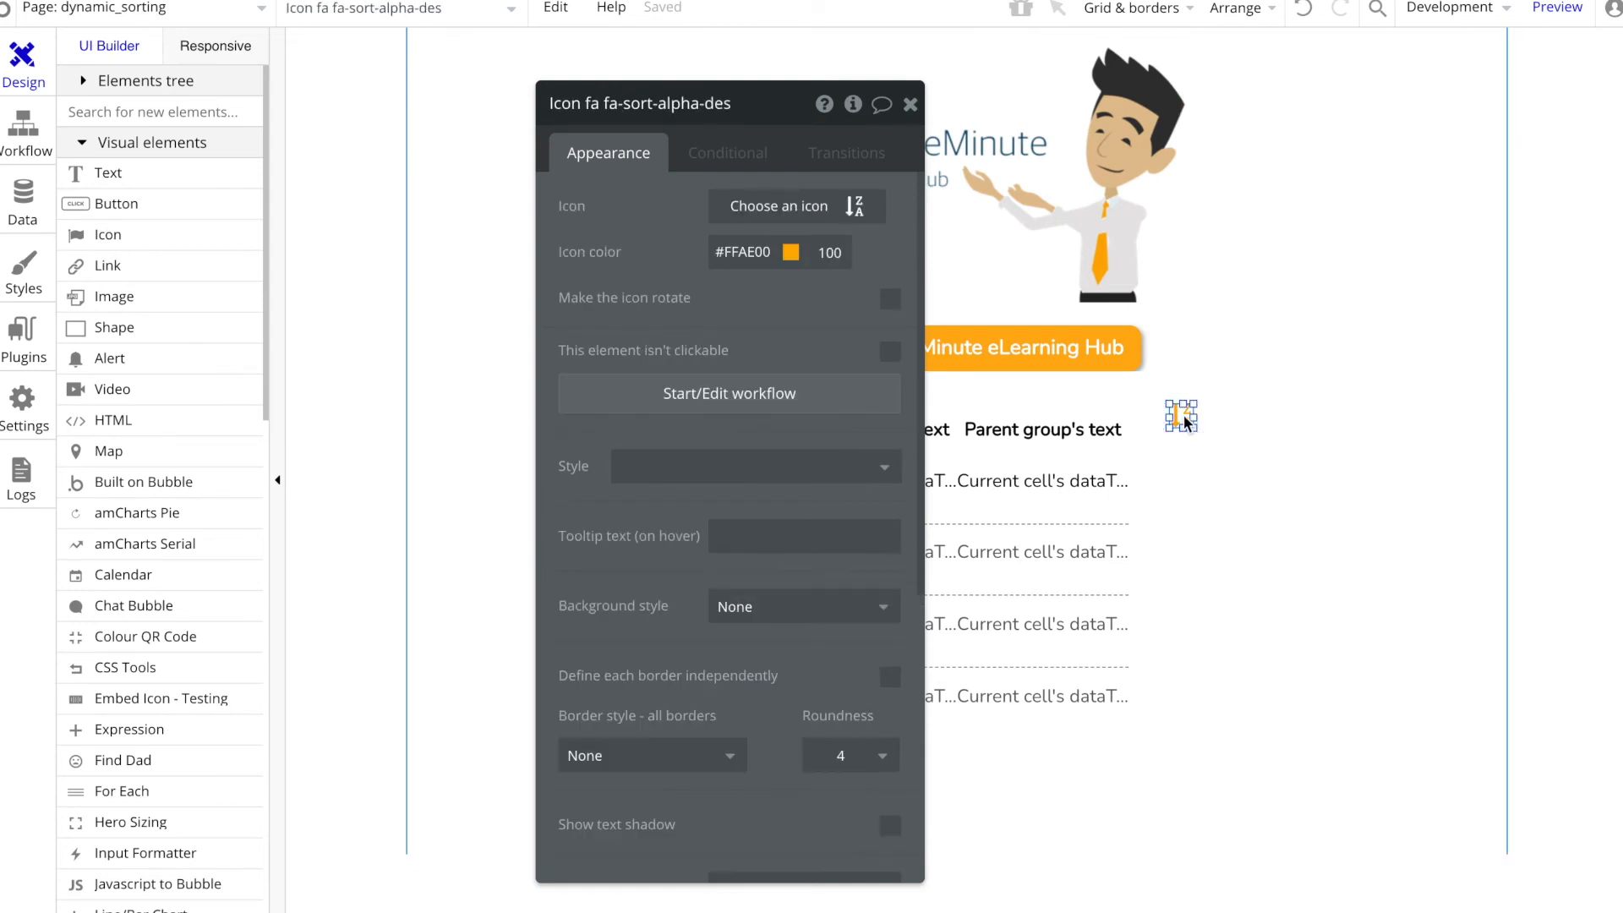
left_click_drag(1184, 418, 1143, 438)
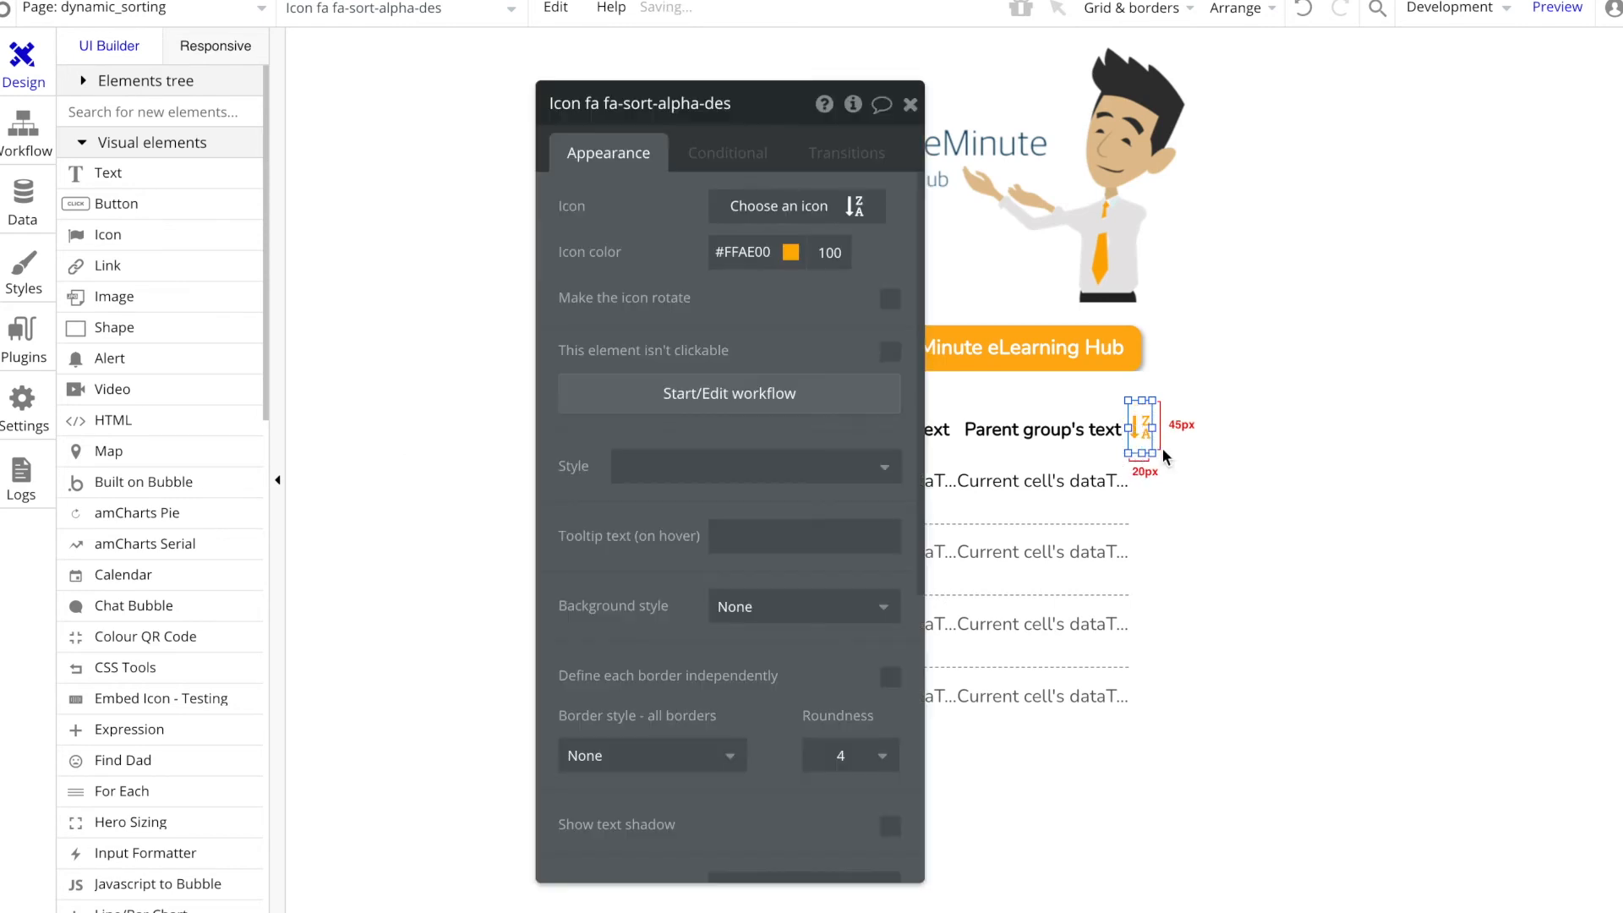
left_click(1195, 429)
Step: Define a condition on the sort icon for when dynamic_sorting's descending is "no"
left_click(1141, 425)
left_click(711, 155)
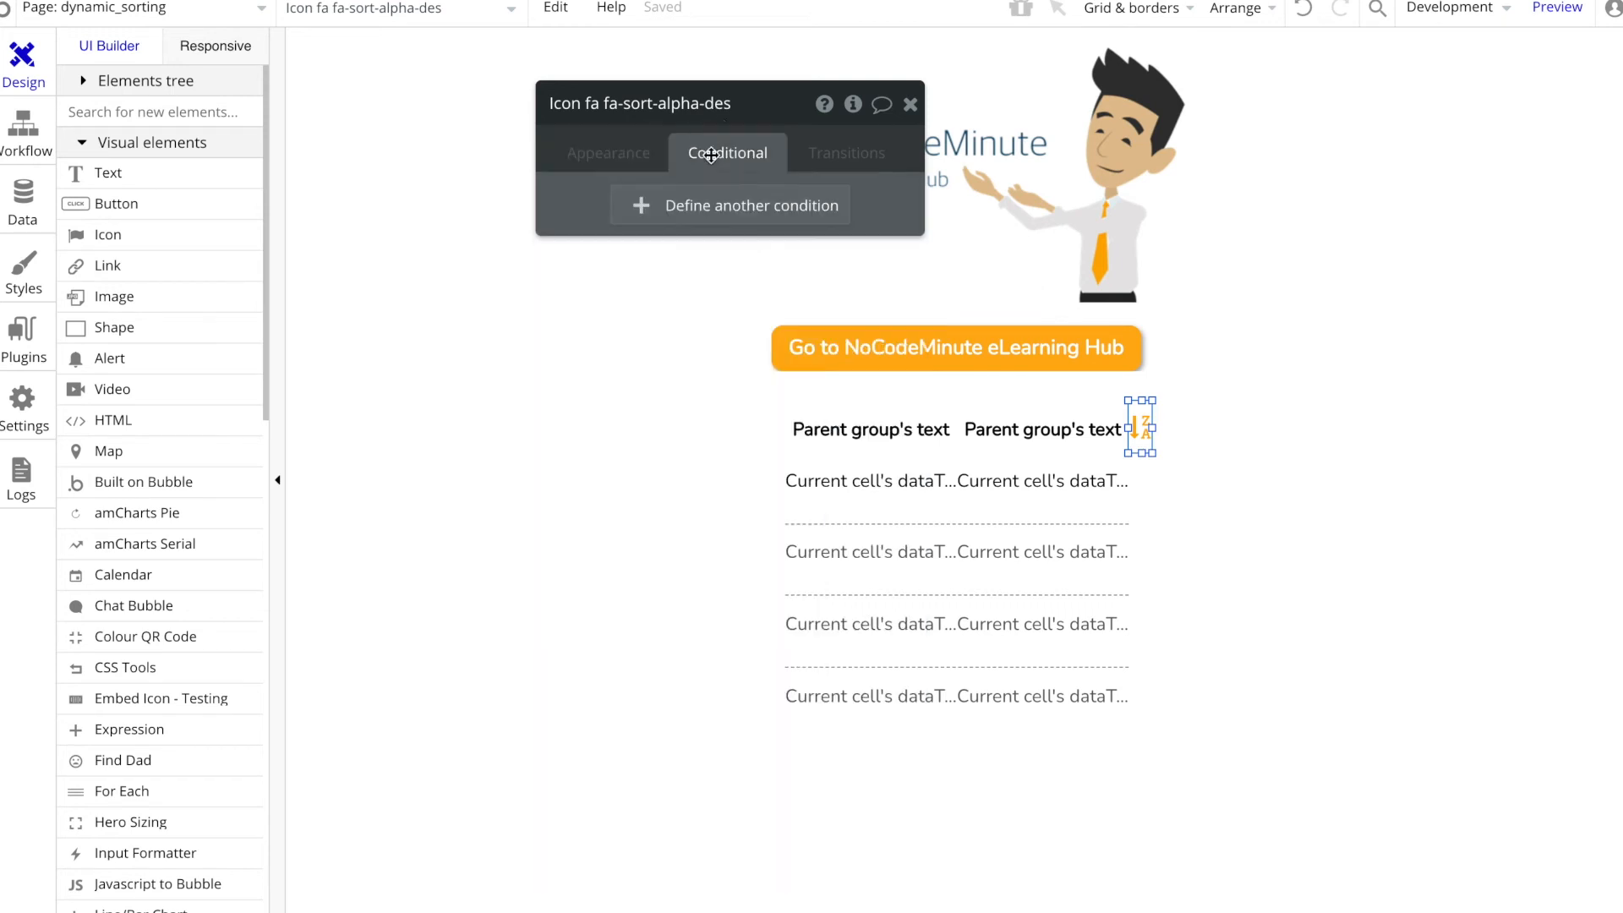
left_click(715, 218)
left_click(630, 219)
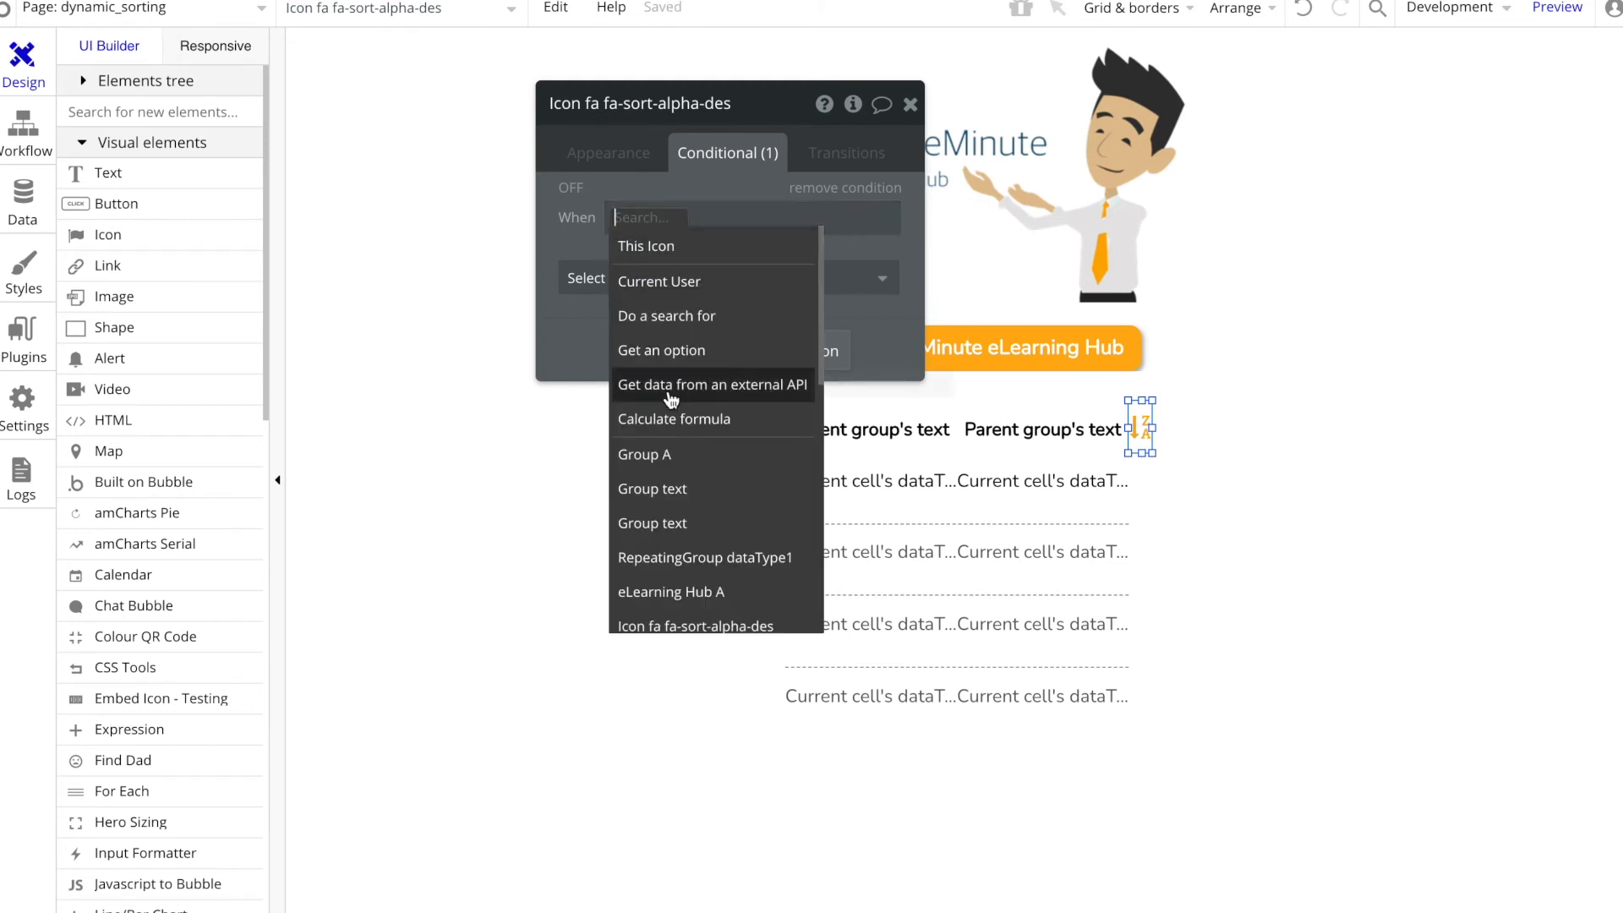
type("dynamic_sorting")
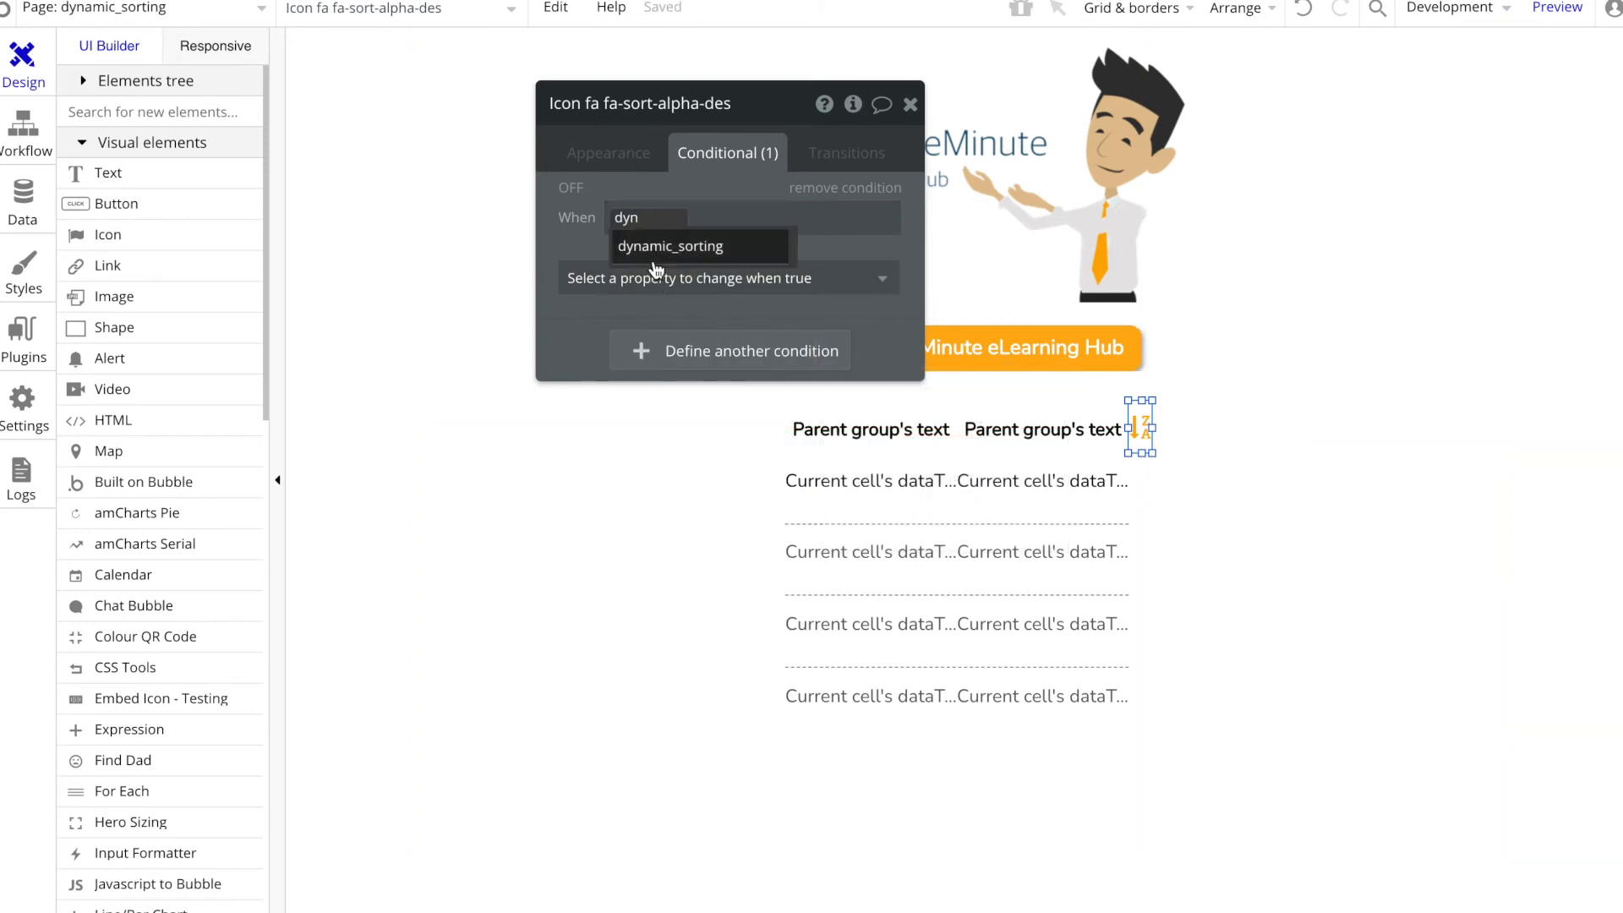
left_click(662, 246)
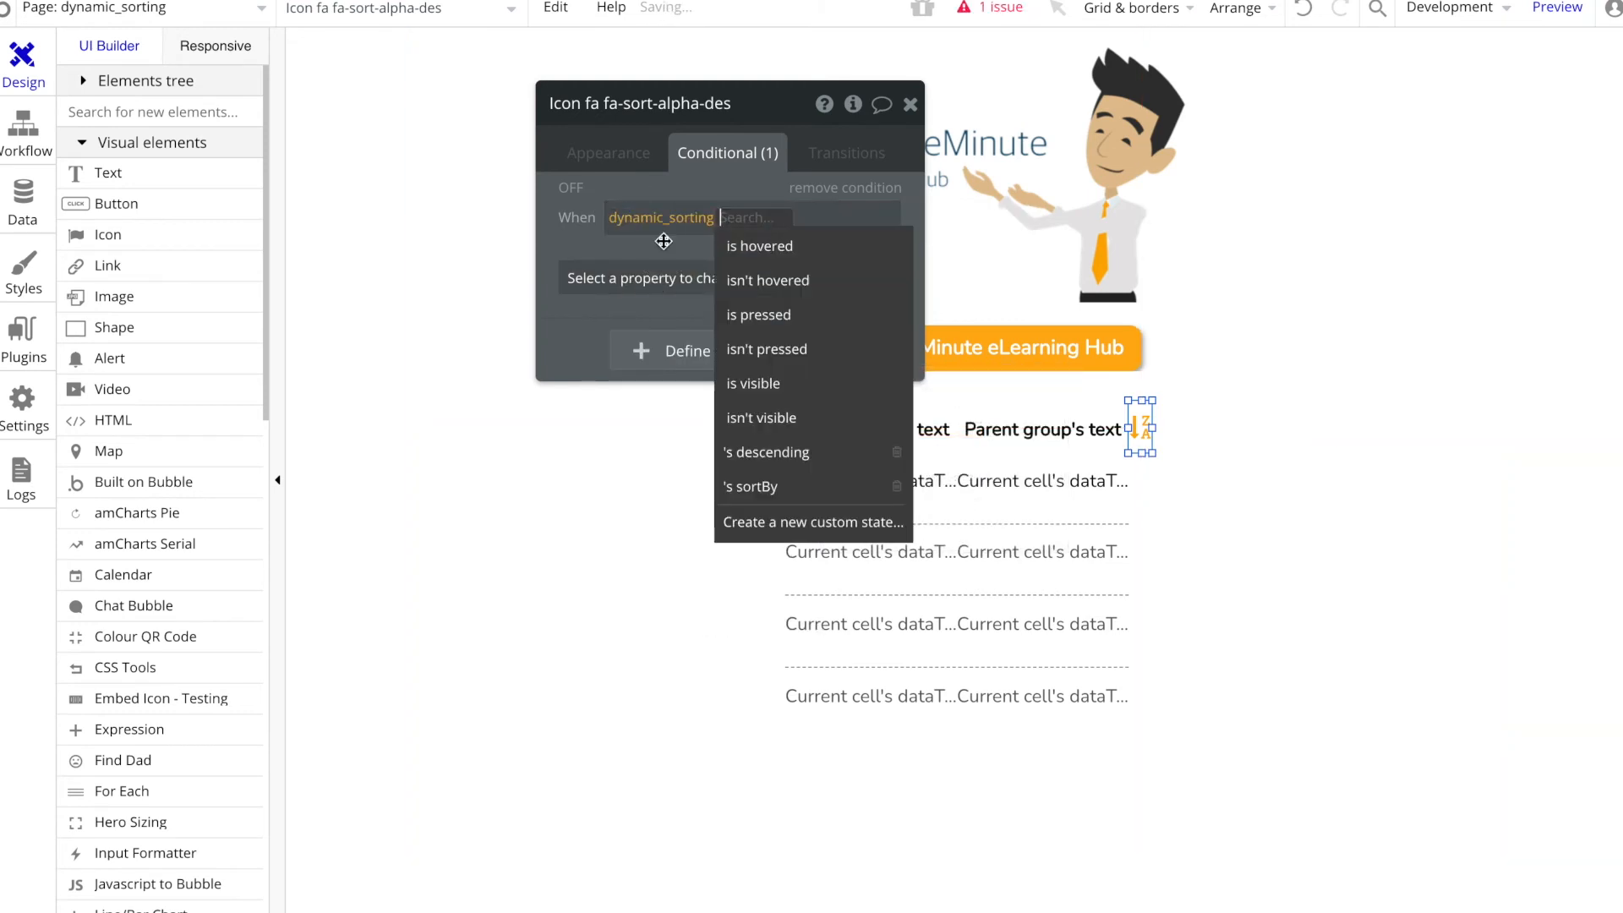
left_click(773, 453)
left_click(824, 218)
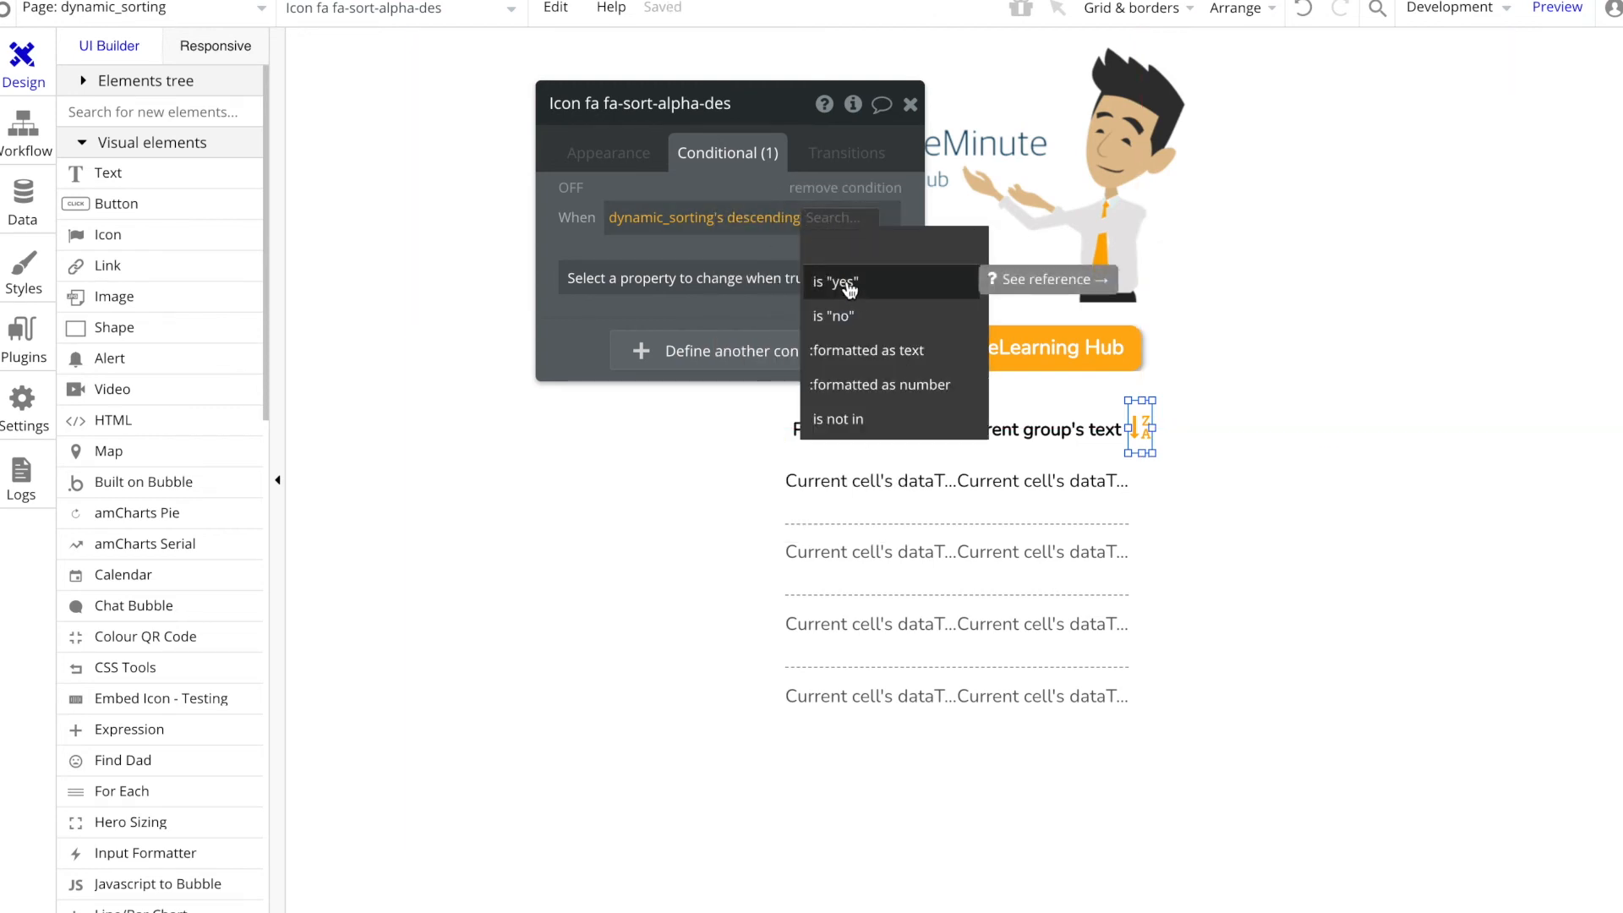
left_click(850, 315)
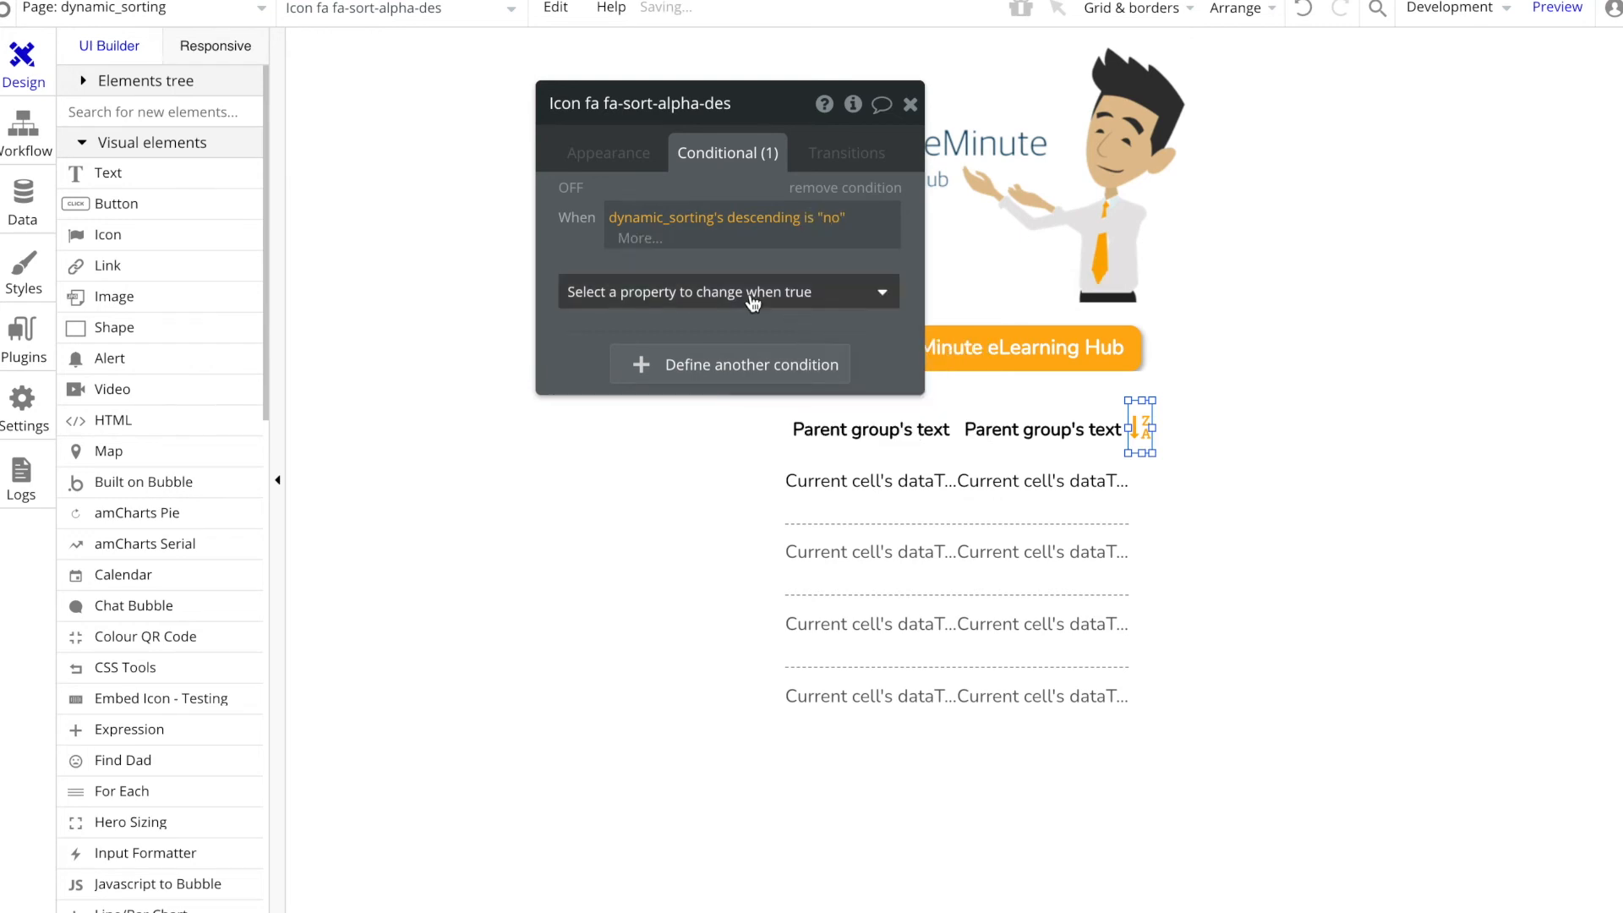
Step: Make the condition change the icon to the ascending alphabetical (A to Z) sort symbol
left_click(682, 291)
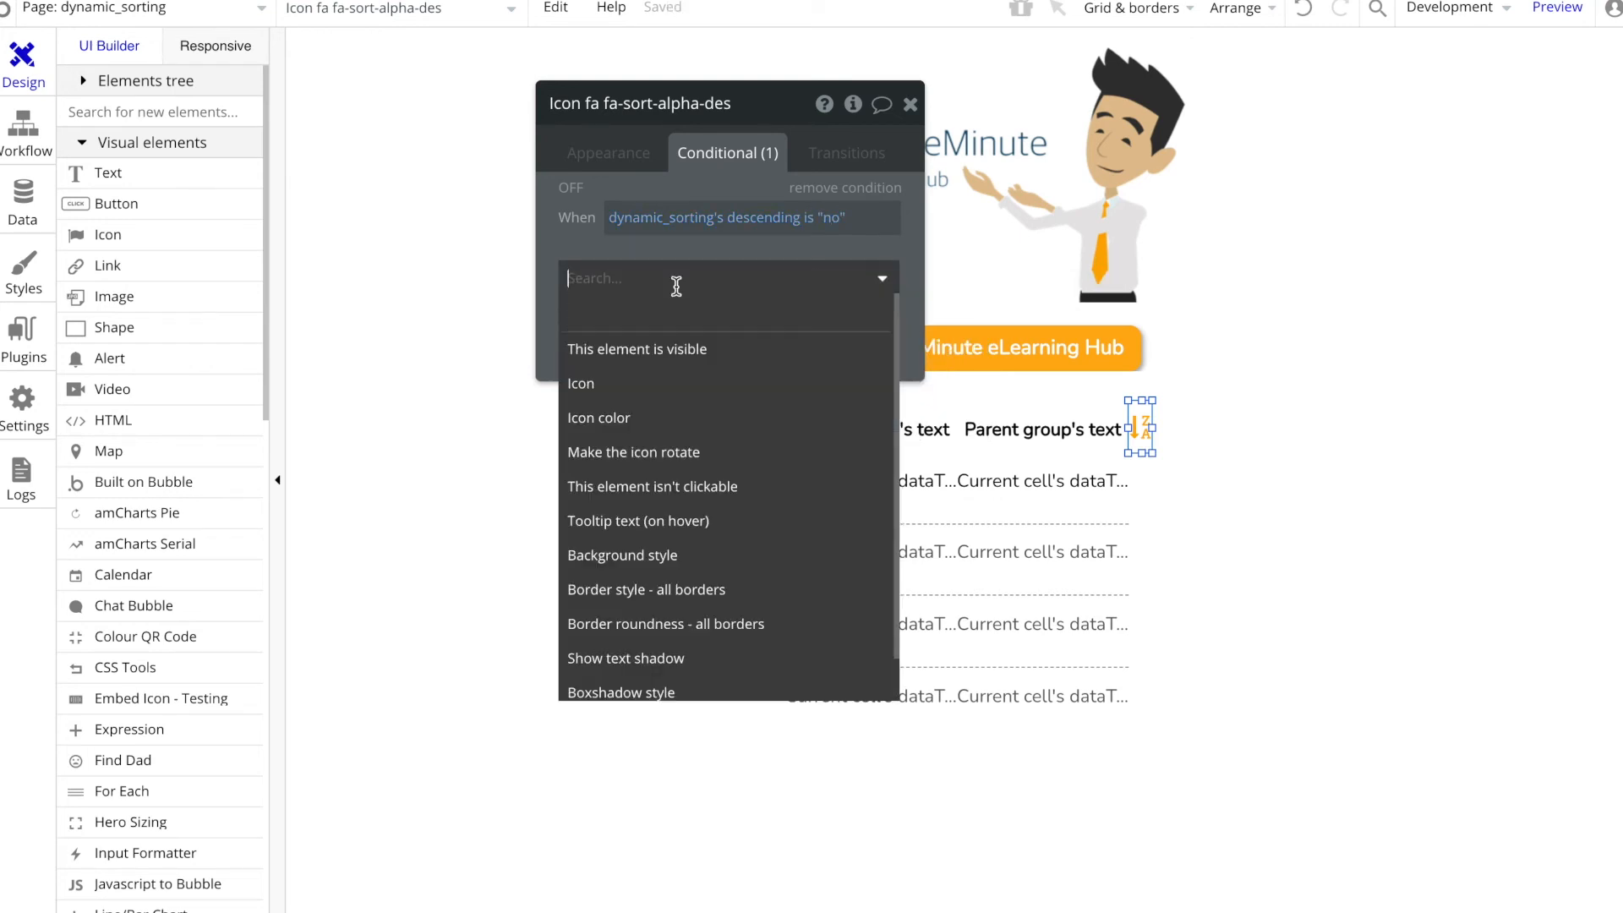
left_click(636, 391)
left_click(766, 287)
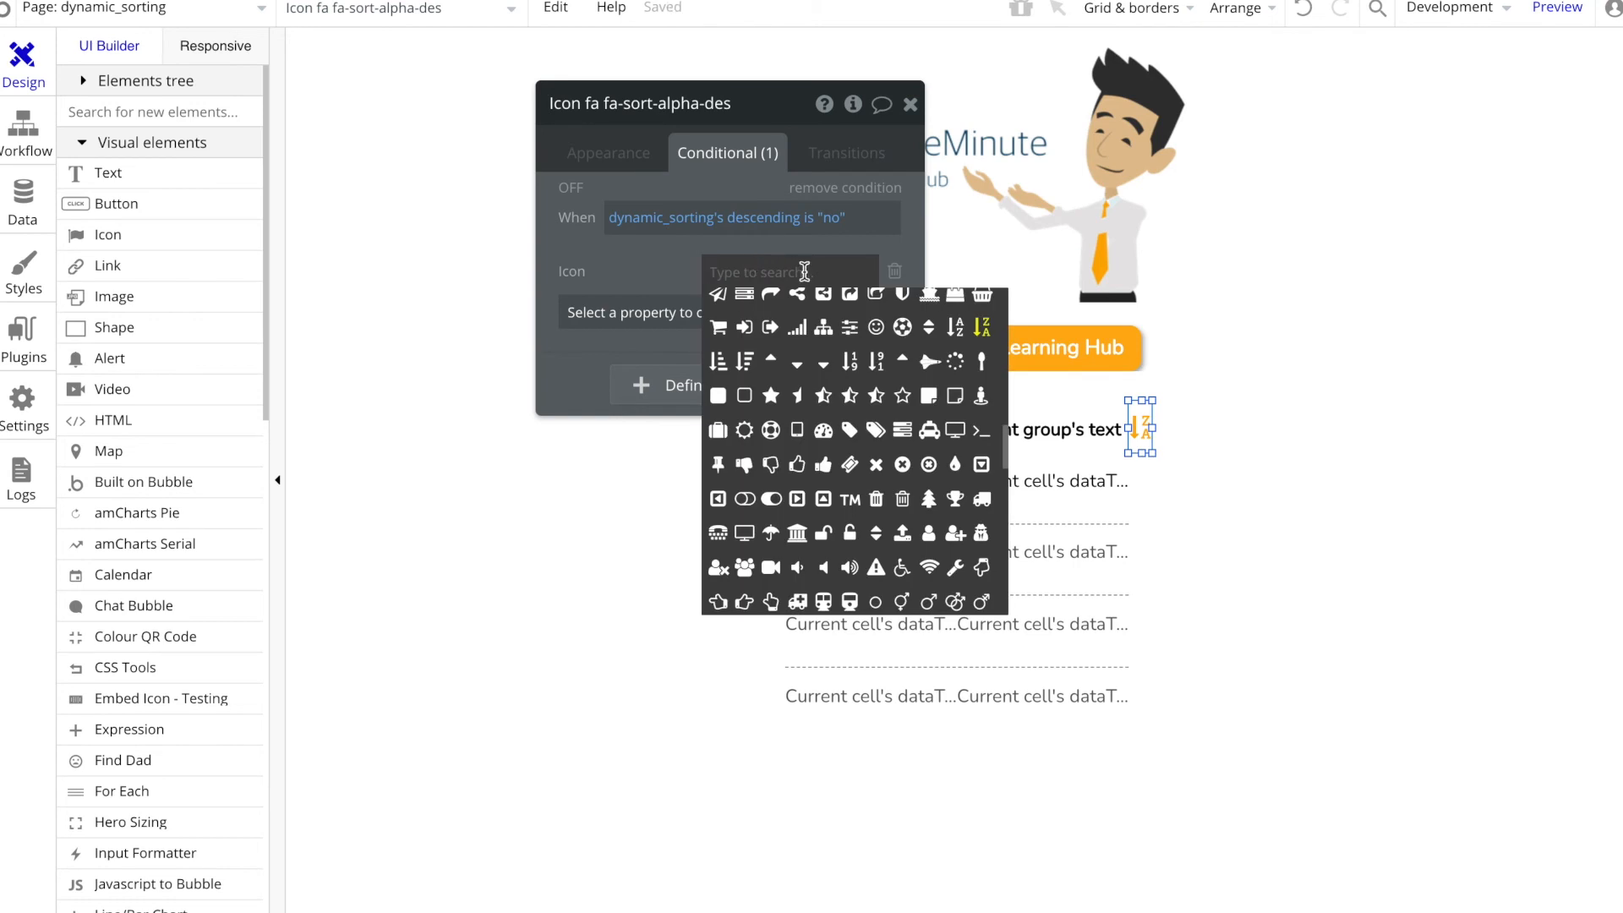
left_click(955, 327)
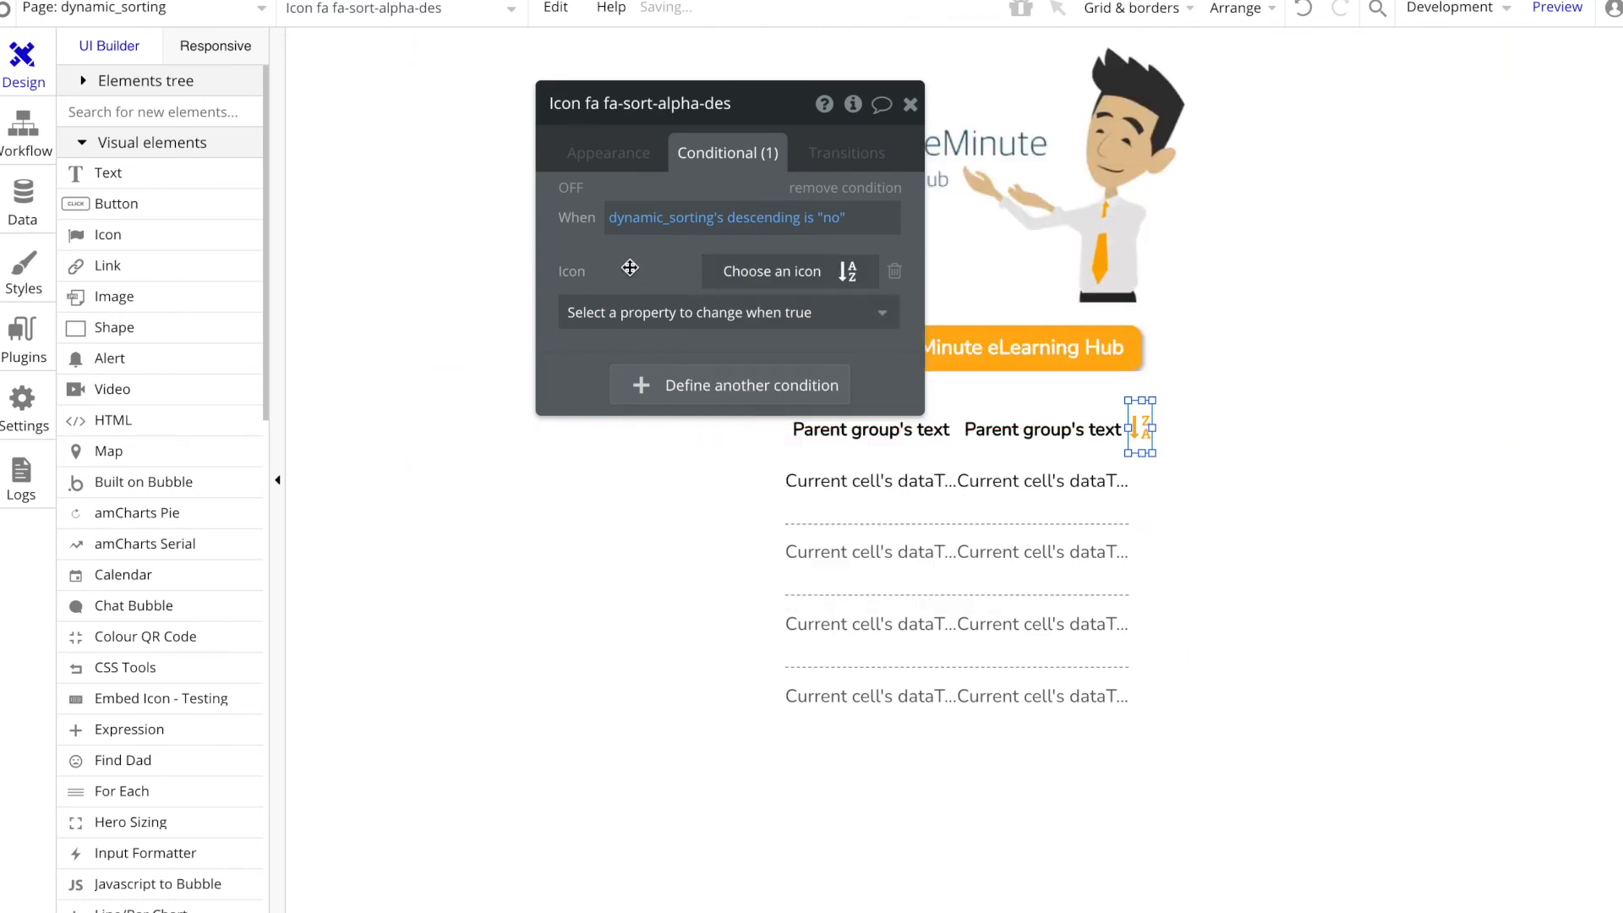
Step: Create a click workflow for the sort icon with a Set state action targeting the descending state of dynamic_sorting
left_click(612, 153)
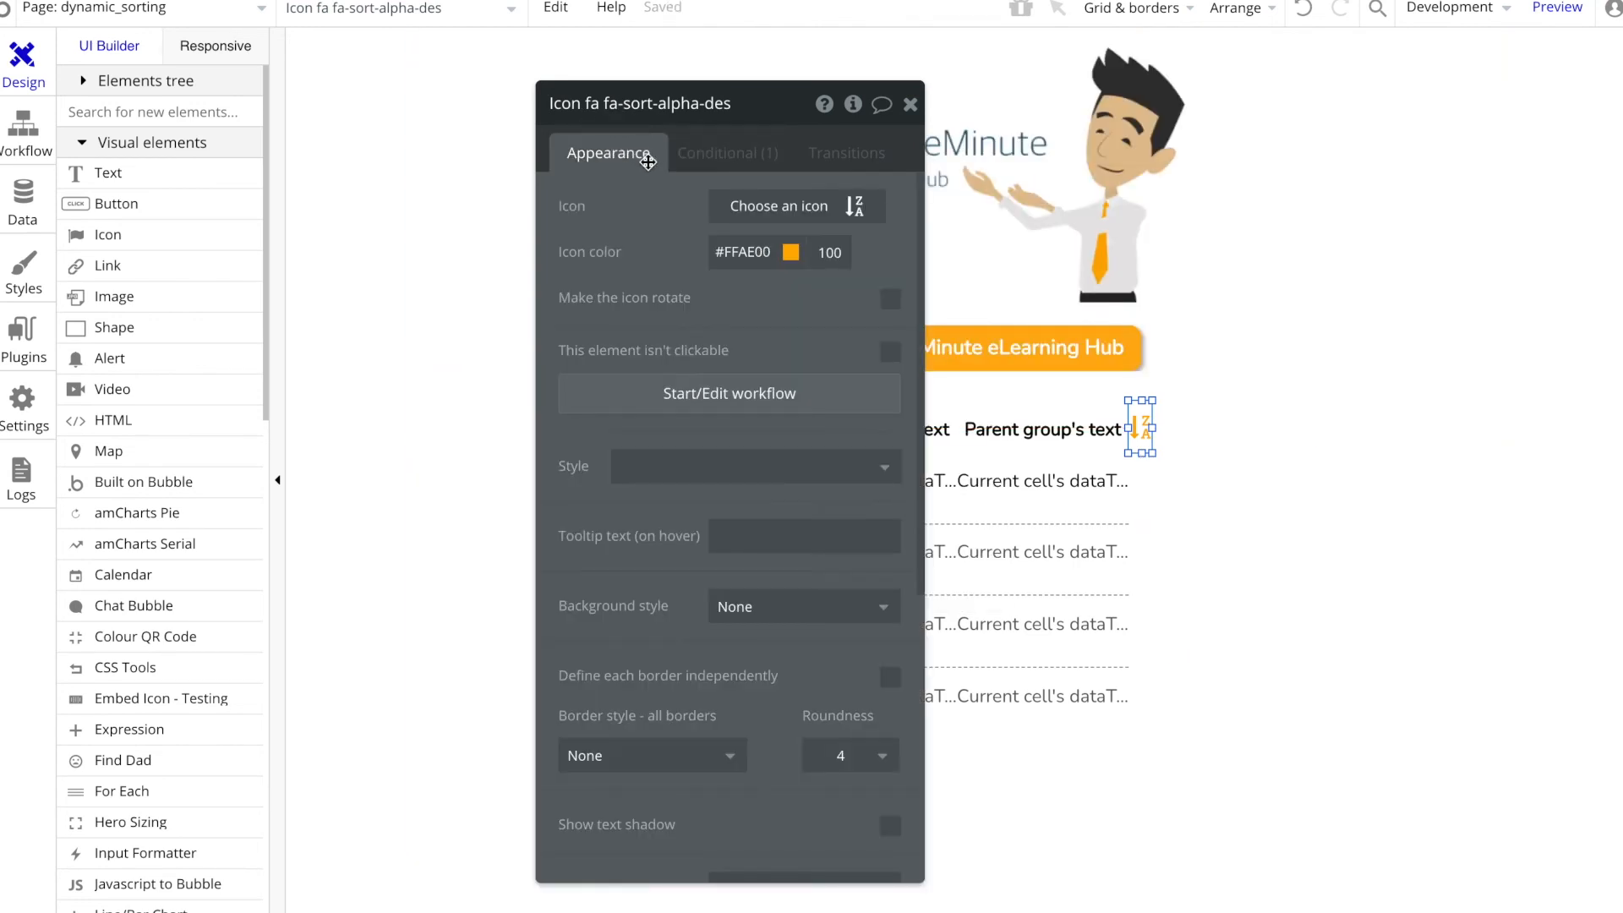
left_click(740, 409)
left_click(230, 301)
type("set stat")
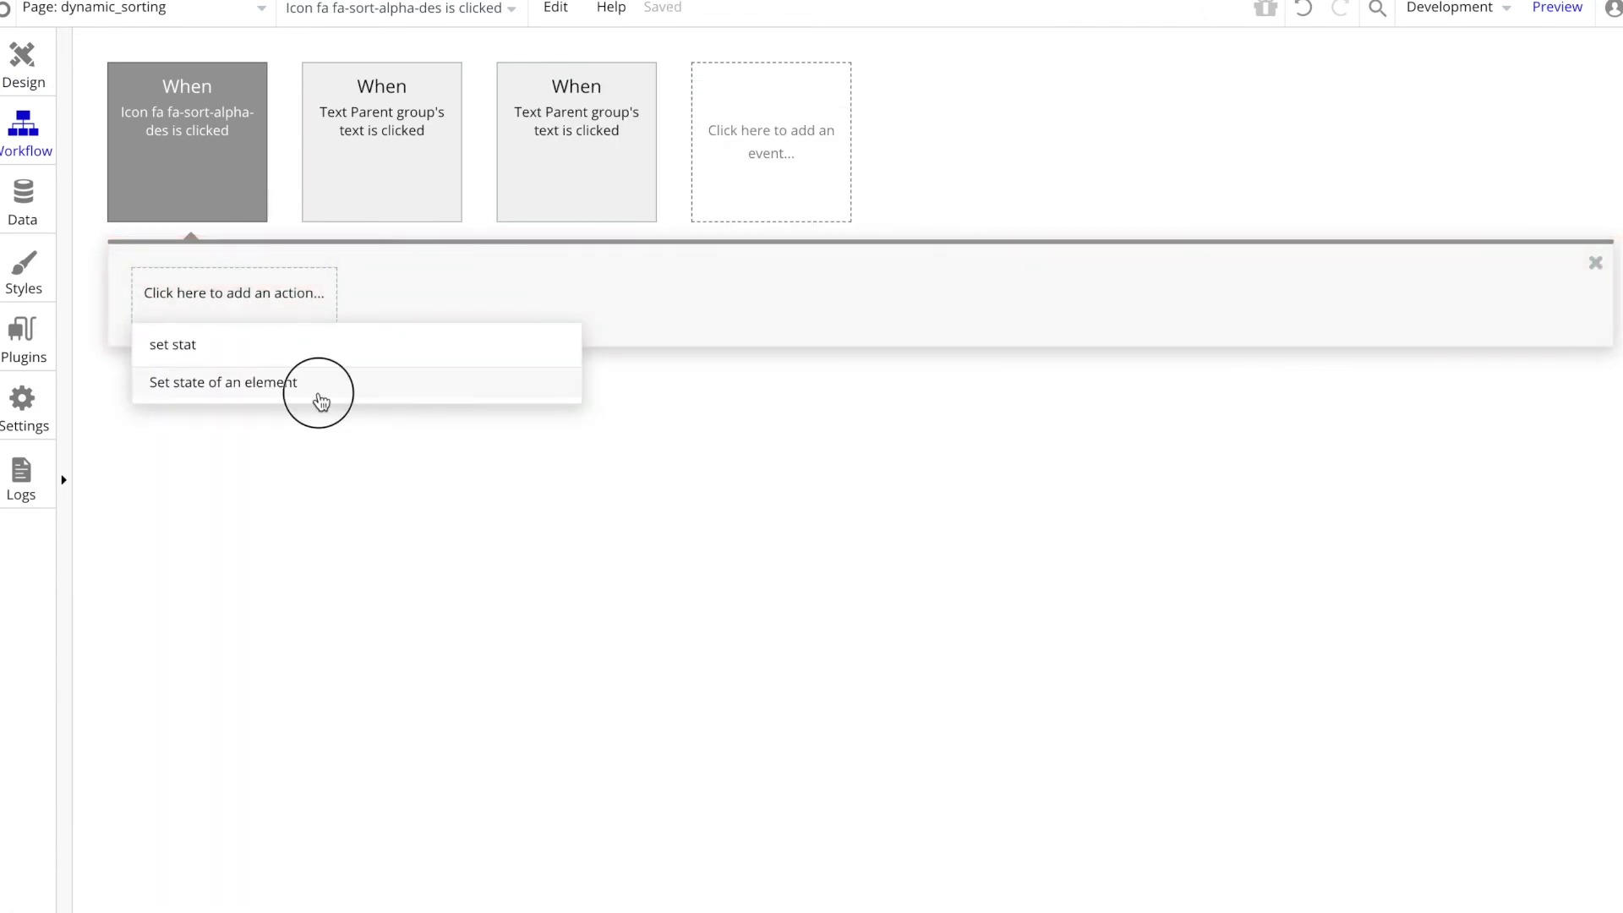
left_click(319, 400)
left_click(882, 160)
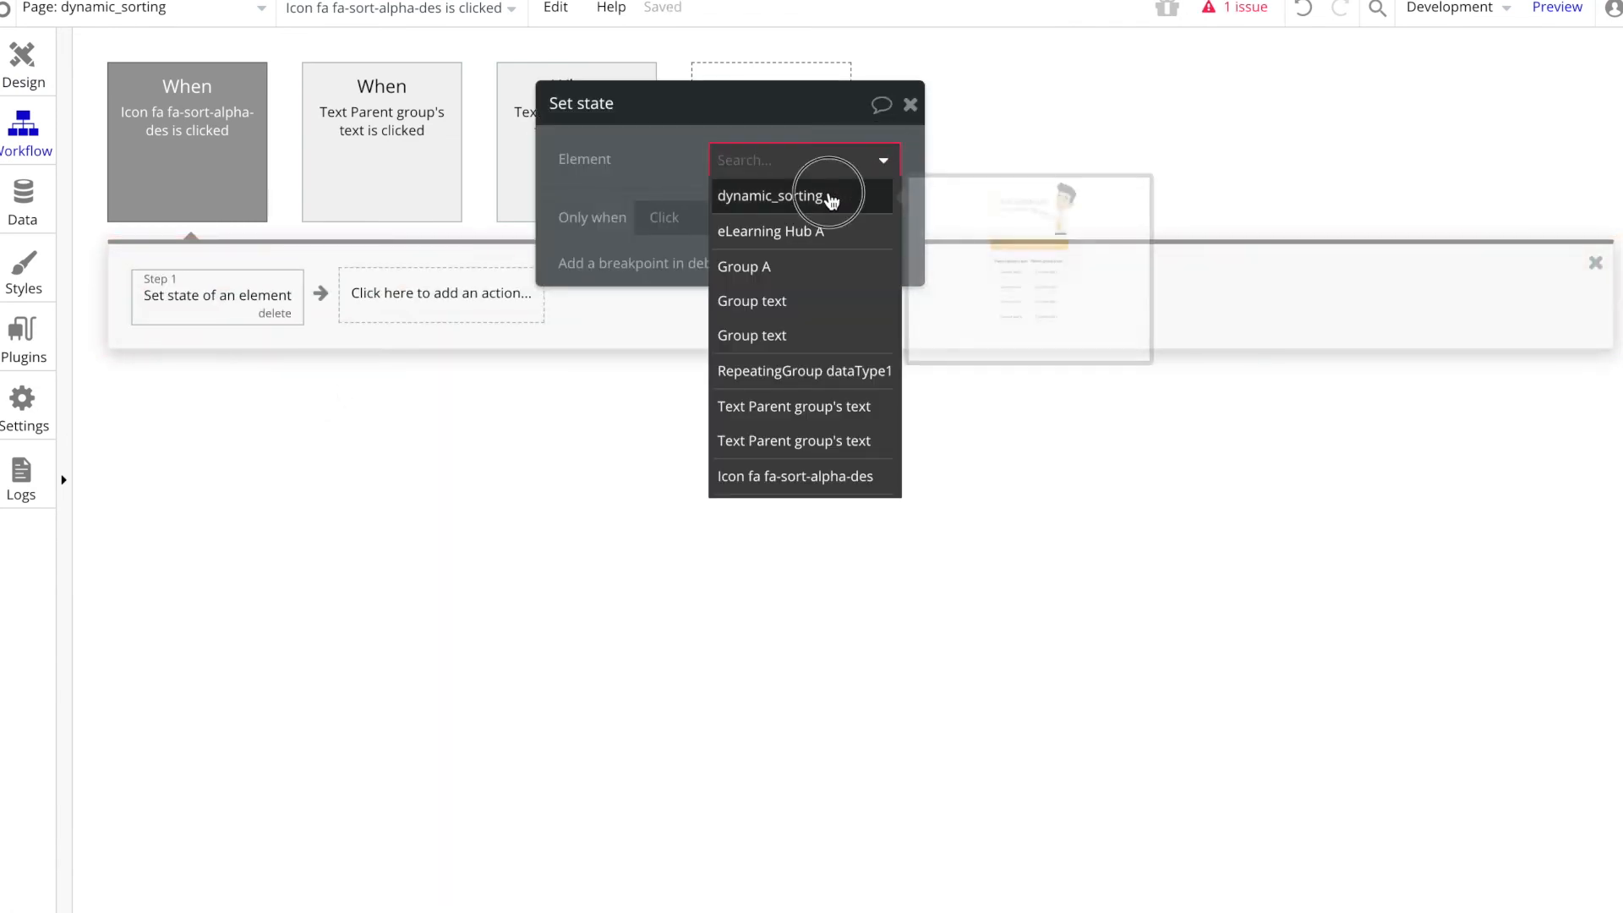
left_click(829, 198)
left_click(834, 207)
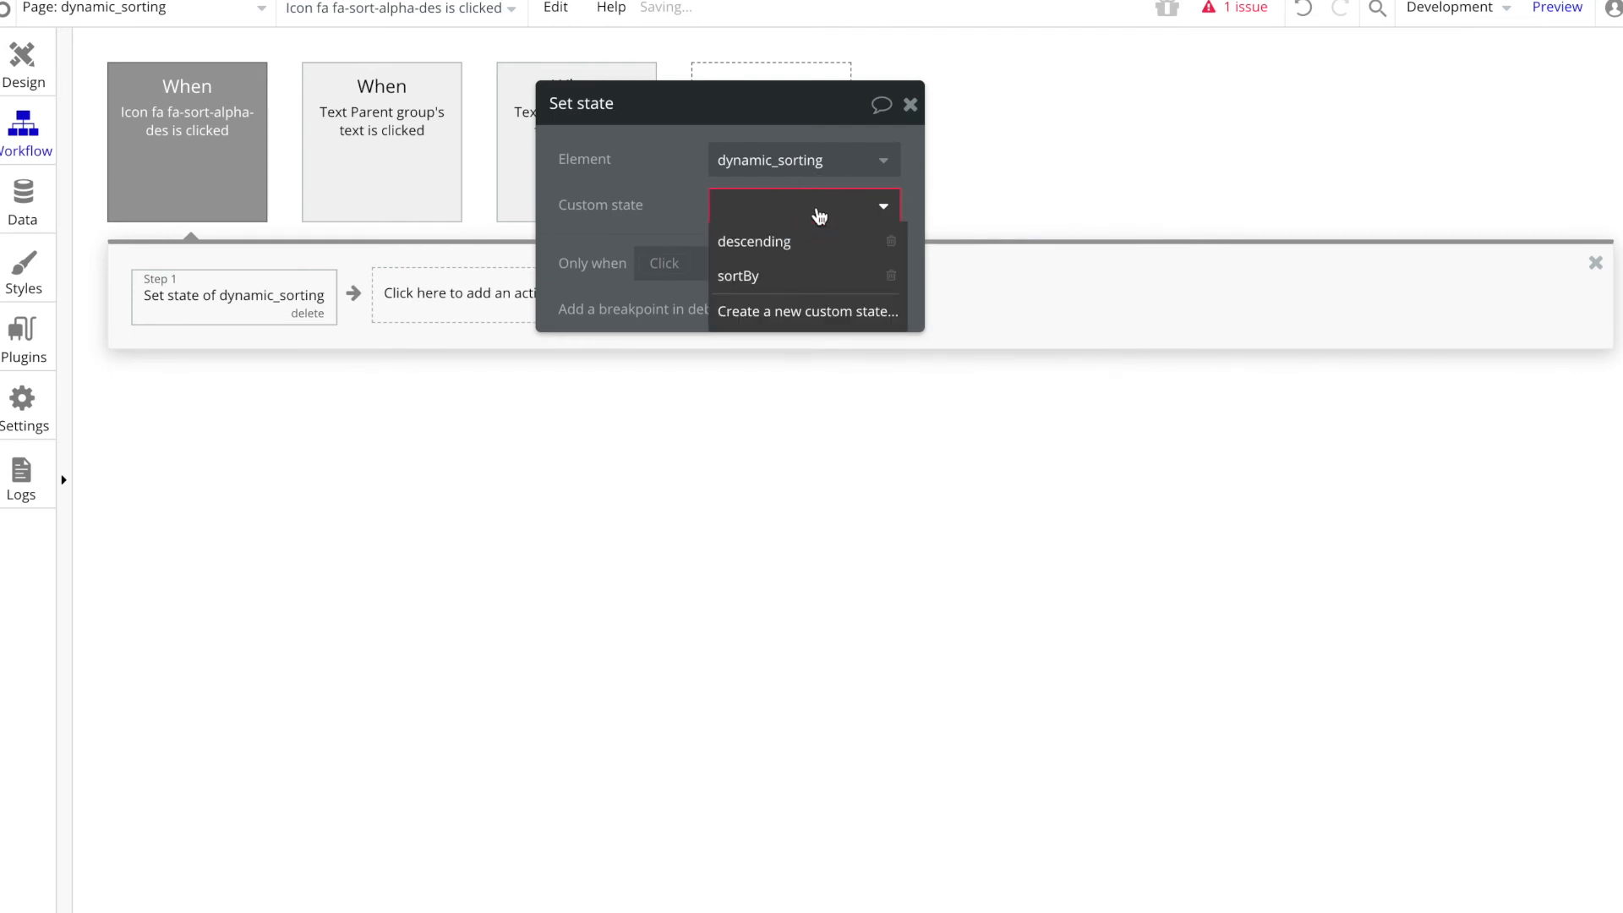
left_click(780, 242)
Step: Set the action's value to dynamic_sorting's descending is "no" so each click toggles the state
left_click(750, 250)
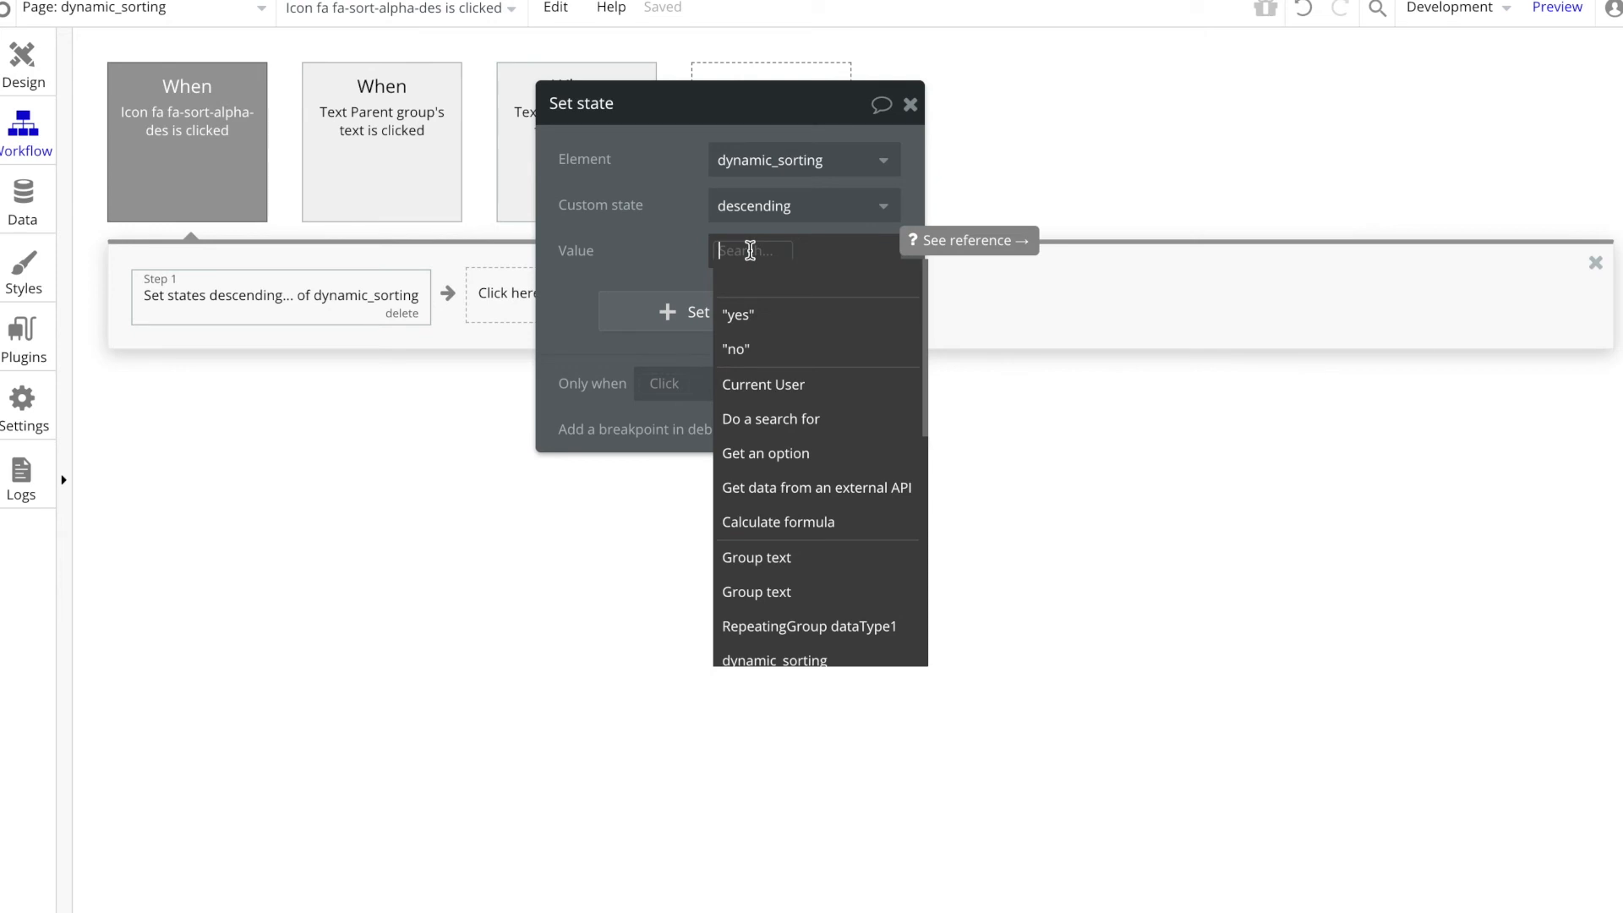
type("dynamic_sorting")
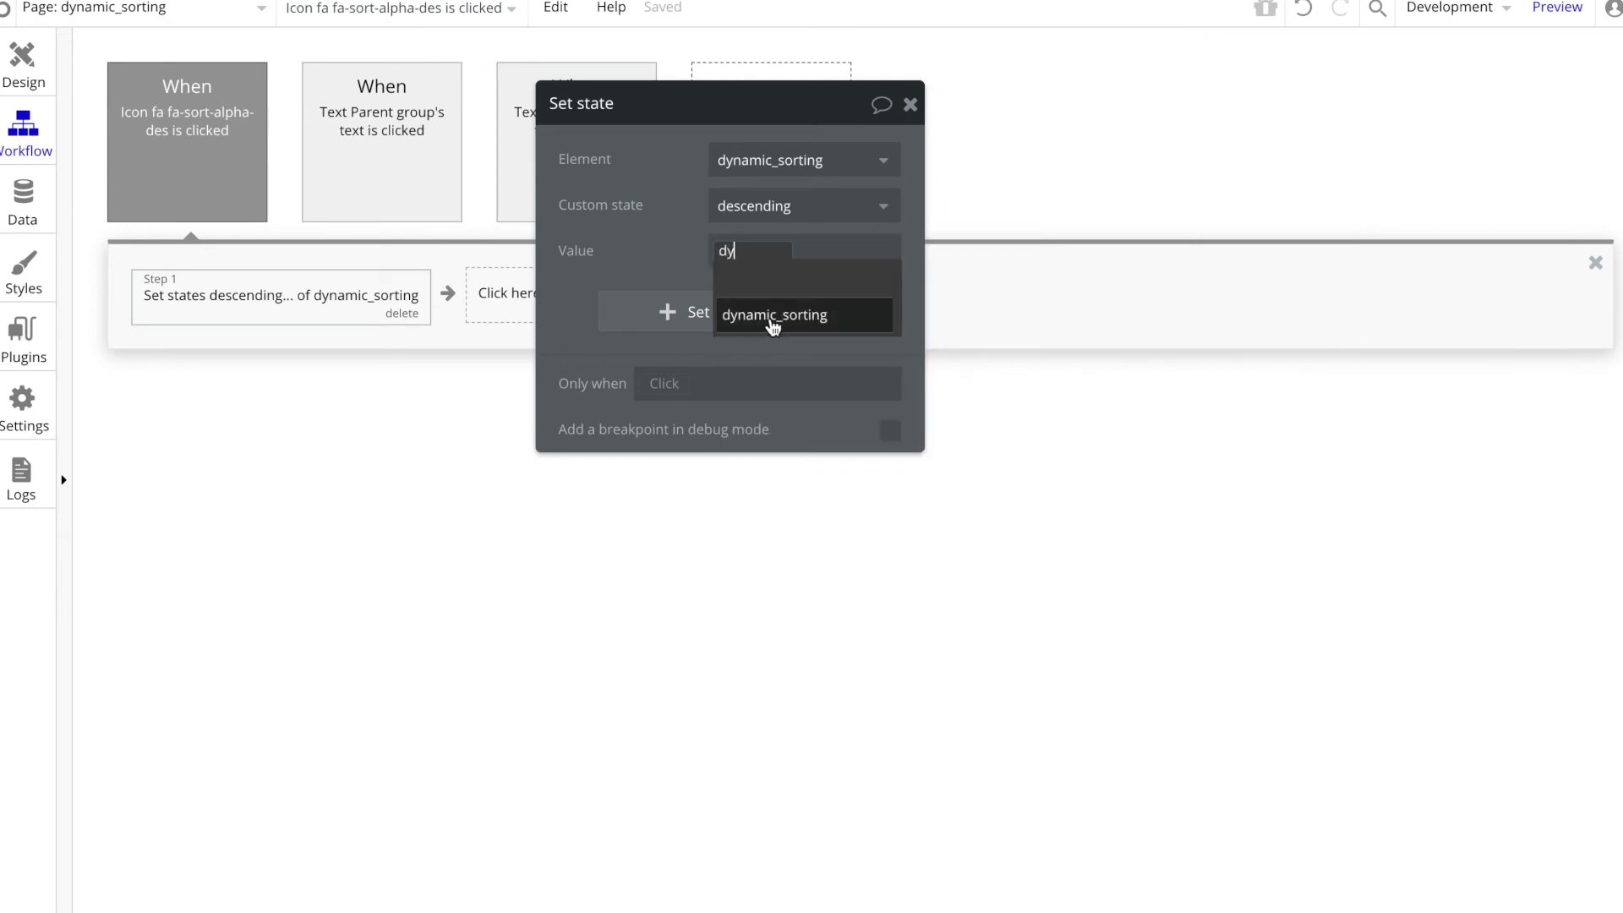
left_click(768, 316)
left_click(782, 304)
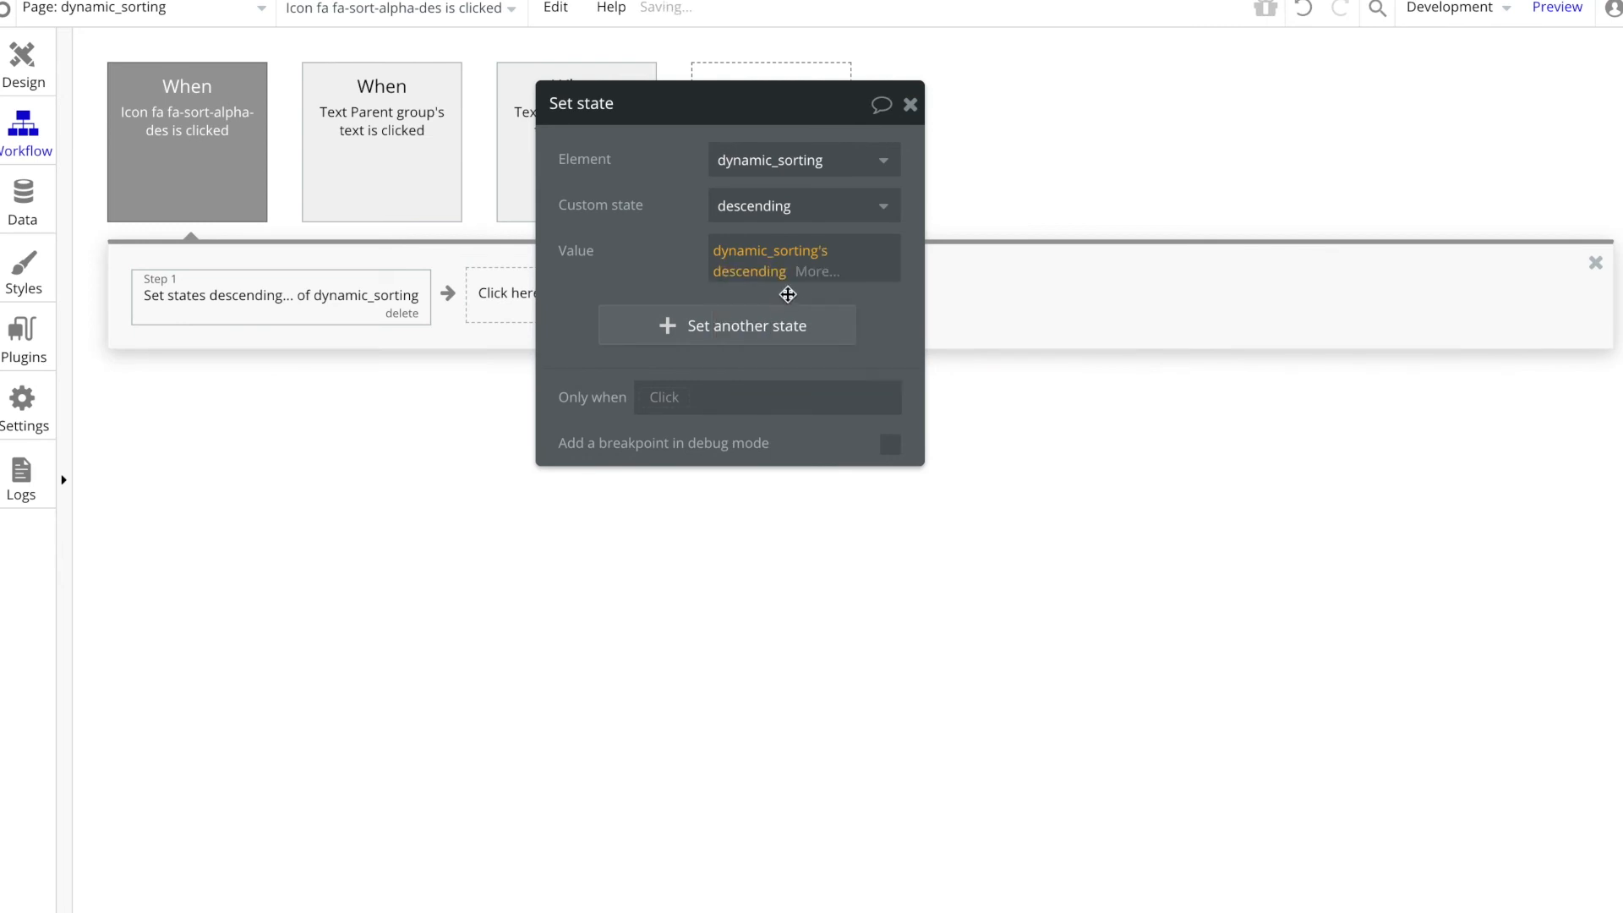
left_click(812, 270)
left_click(828, 361)
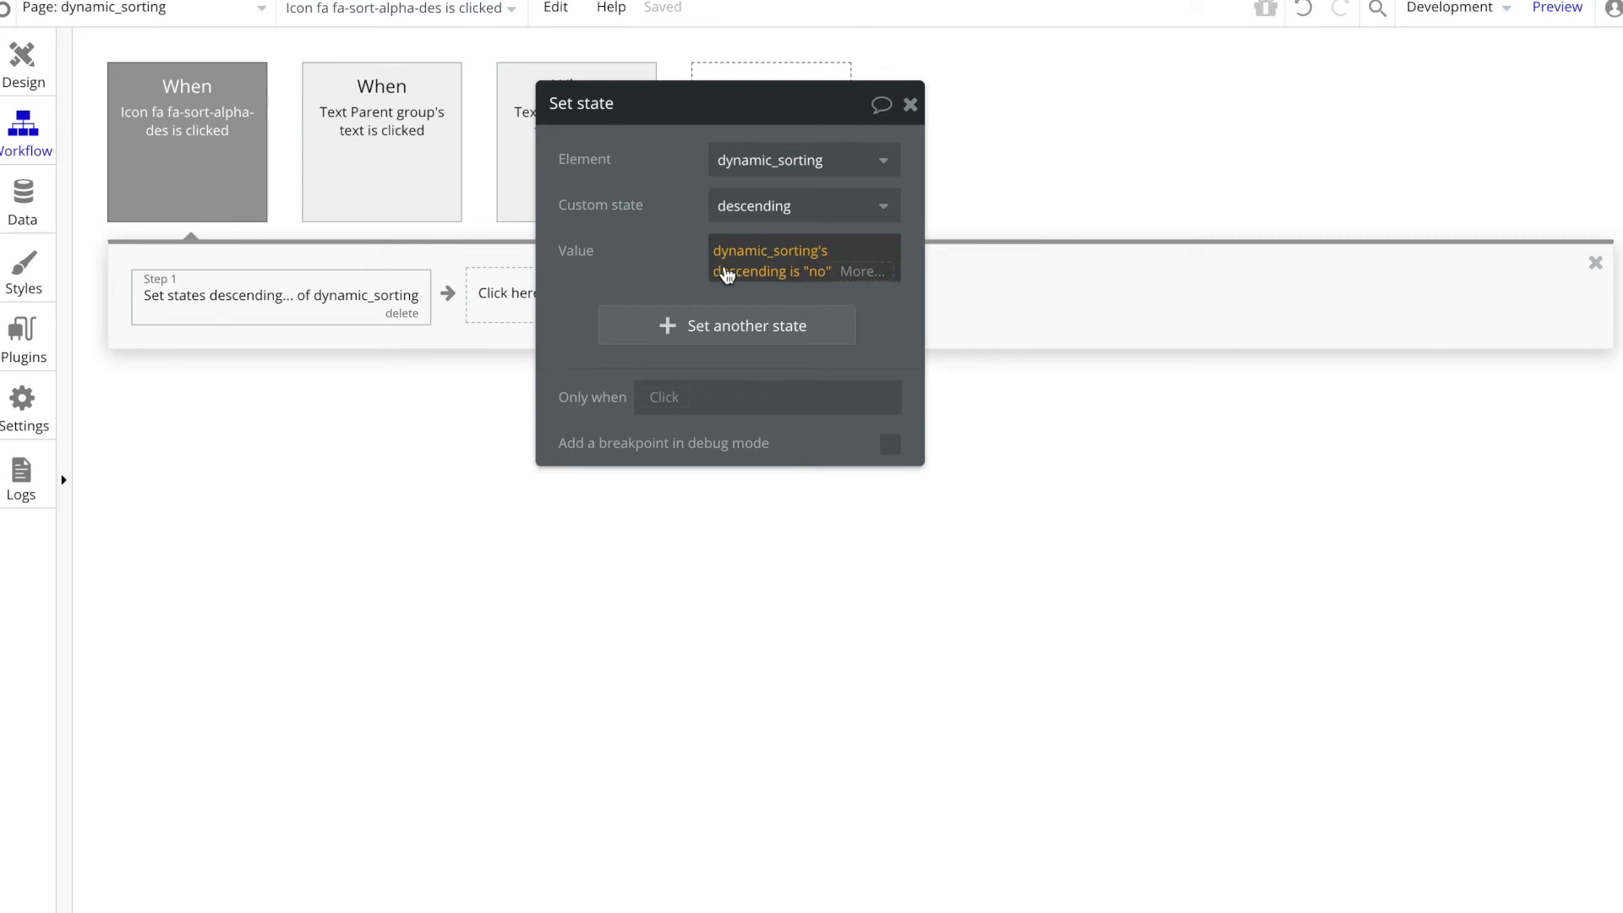
left_click_drag(647, 243, 990, 520)
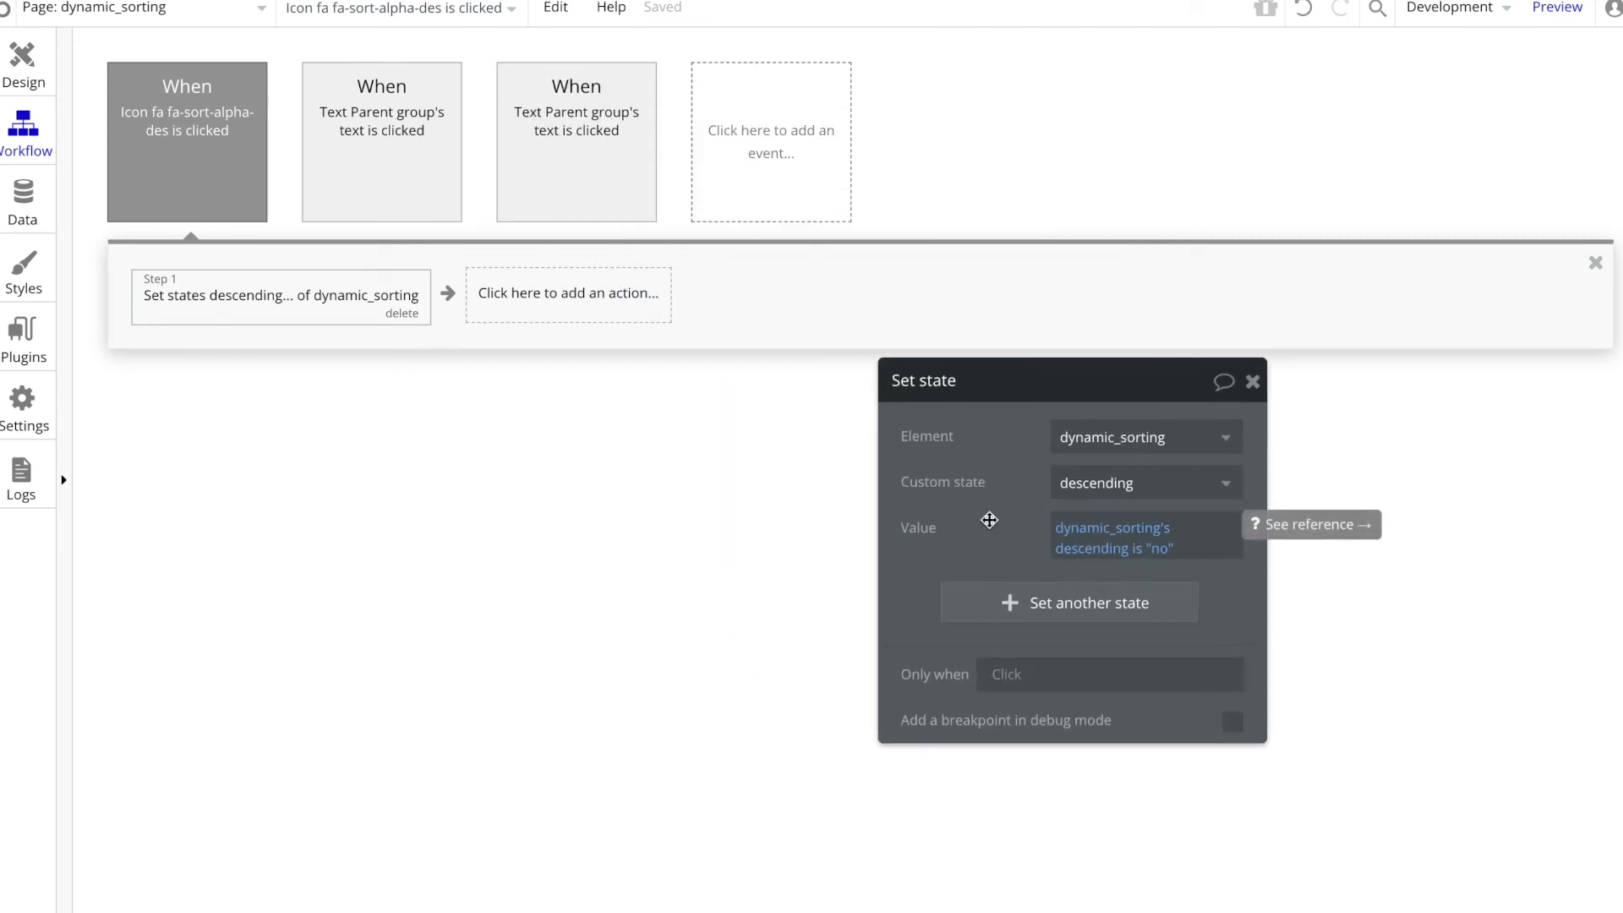
mouse_move(1084, 536)
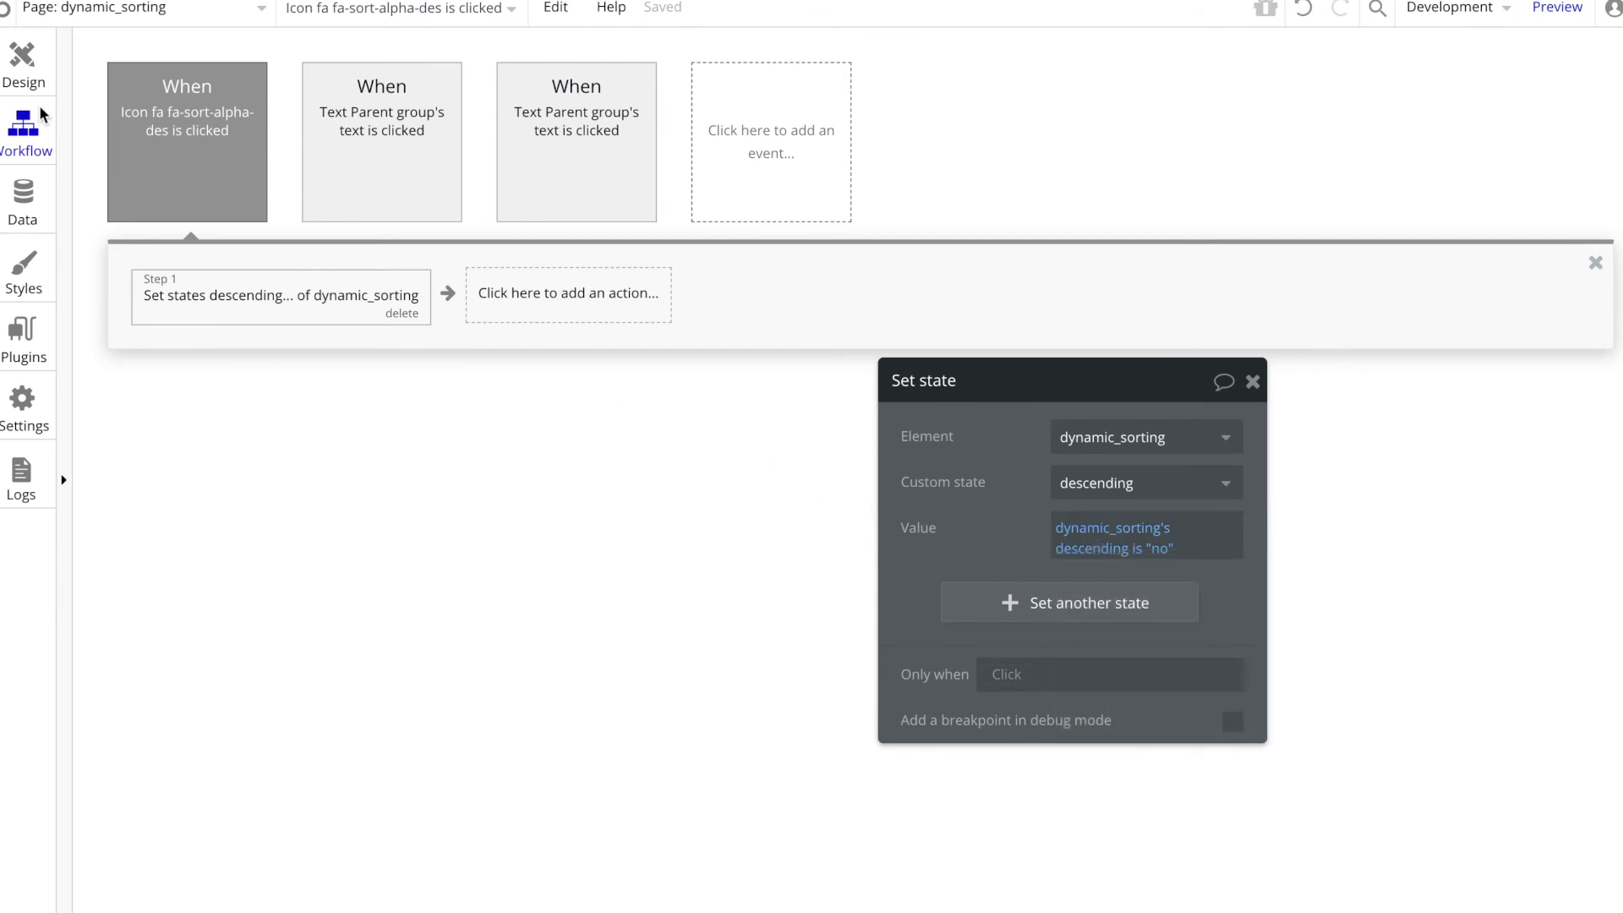
Step: Return to the page design, widen the heading row's parent Group A to span the sort icon, and place the icon inside it
left_click(22, 59)
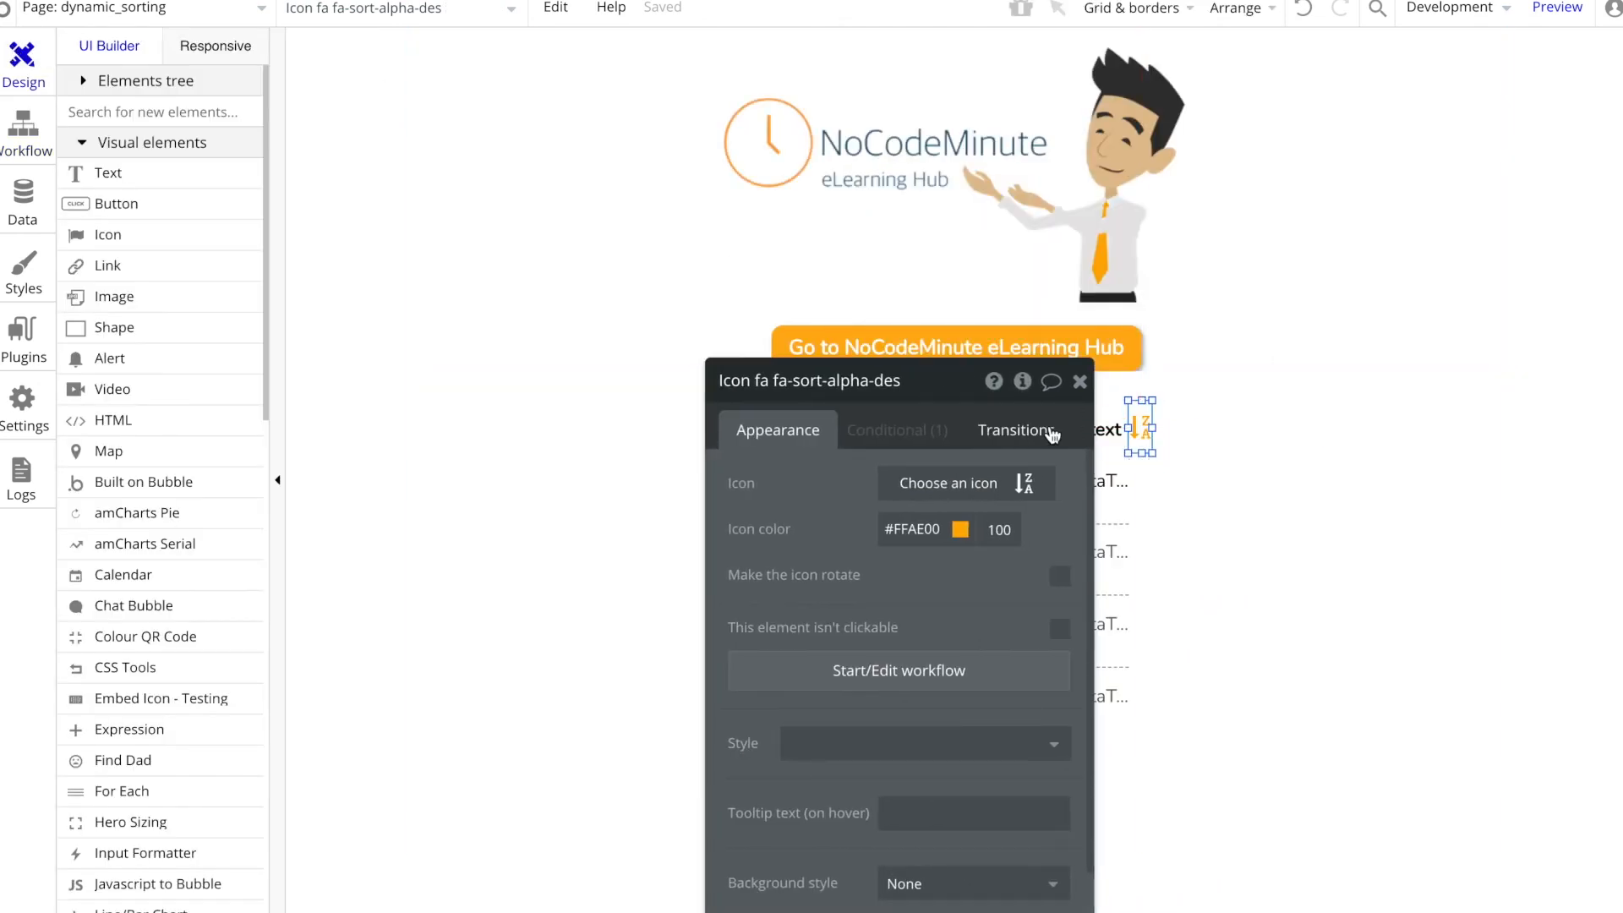
left_click_drag(811, 536, 489, 310)
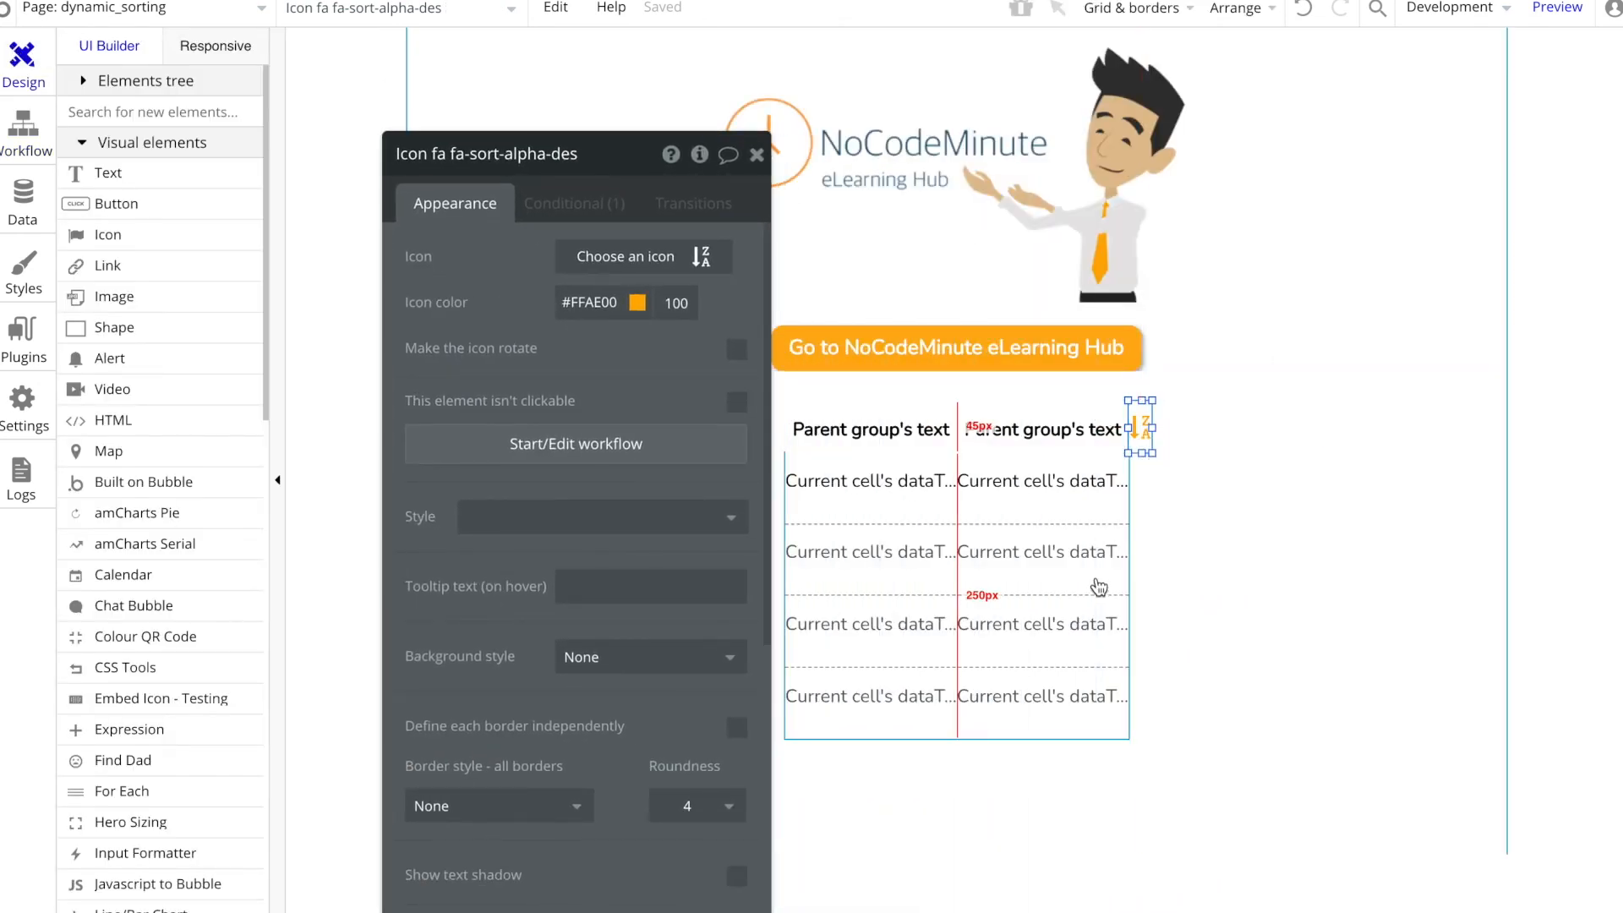
left_click(1049, 433)
right_click(1048, 433)
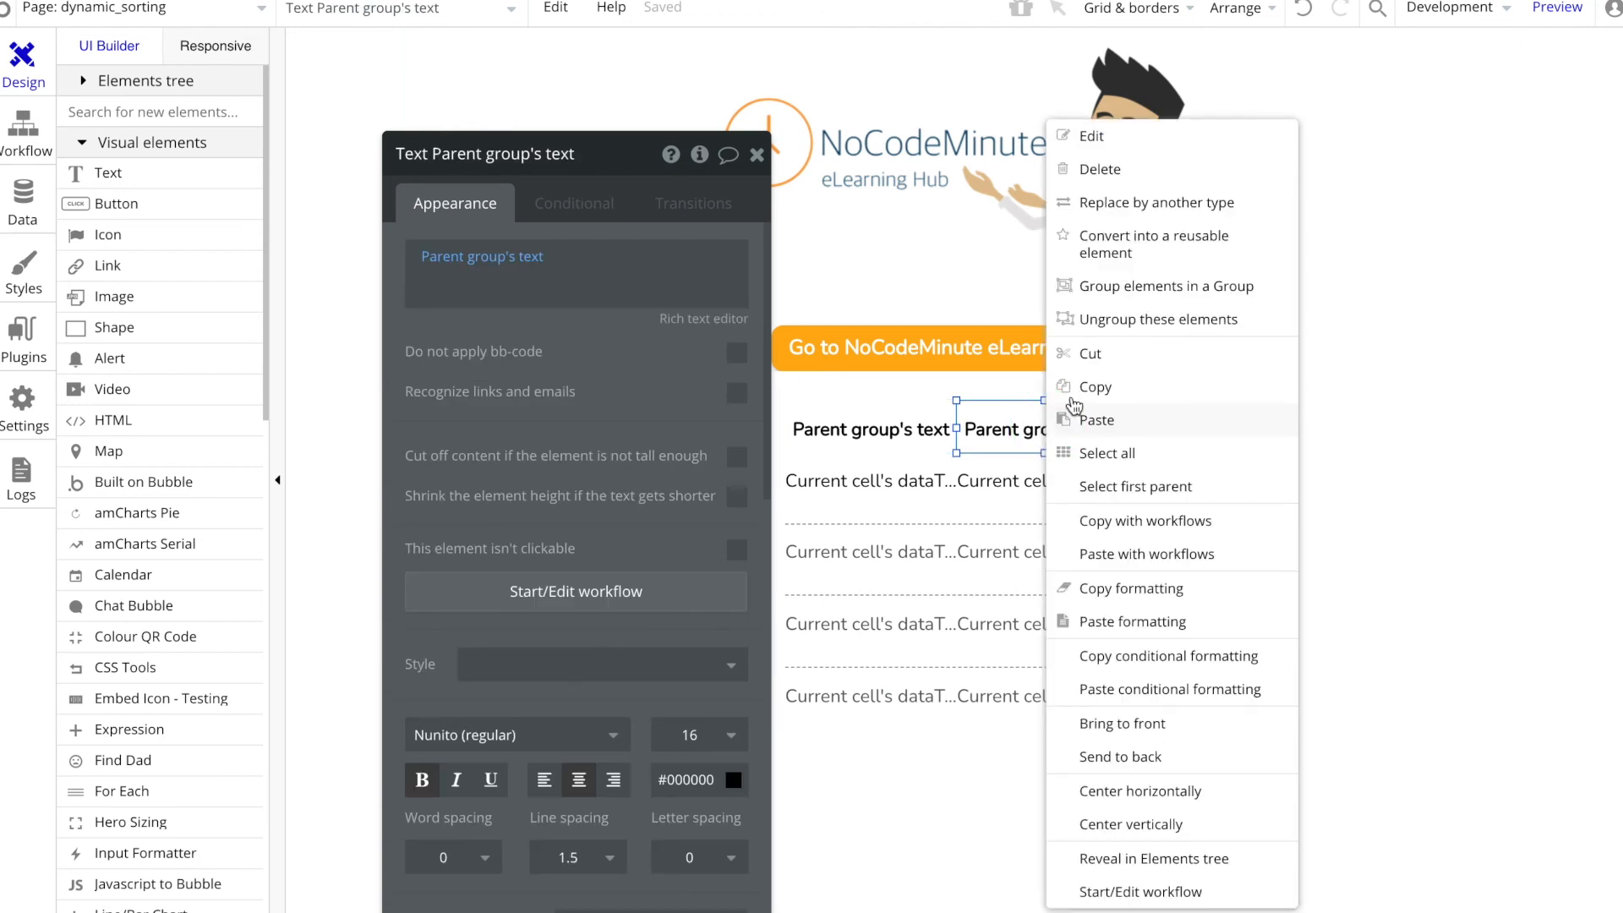
left_click(1149, 483)
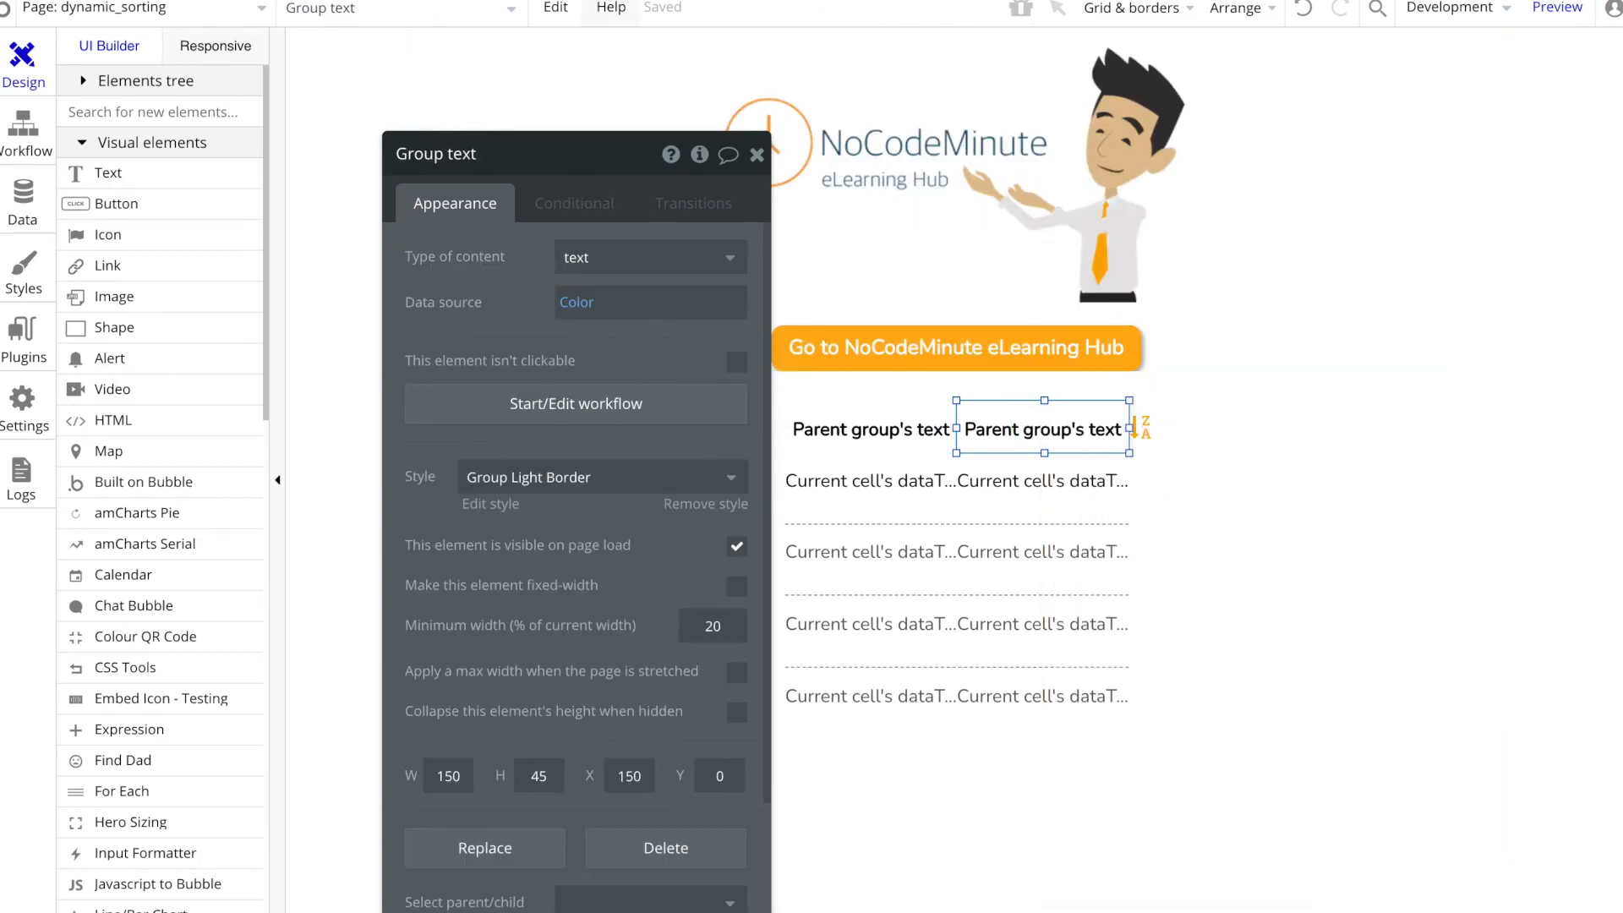
left_click(560, 12)
left_click(624, 233)
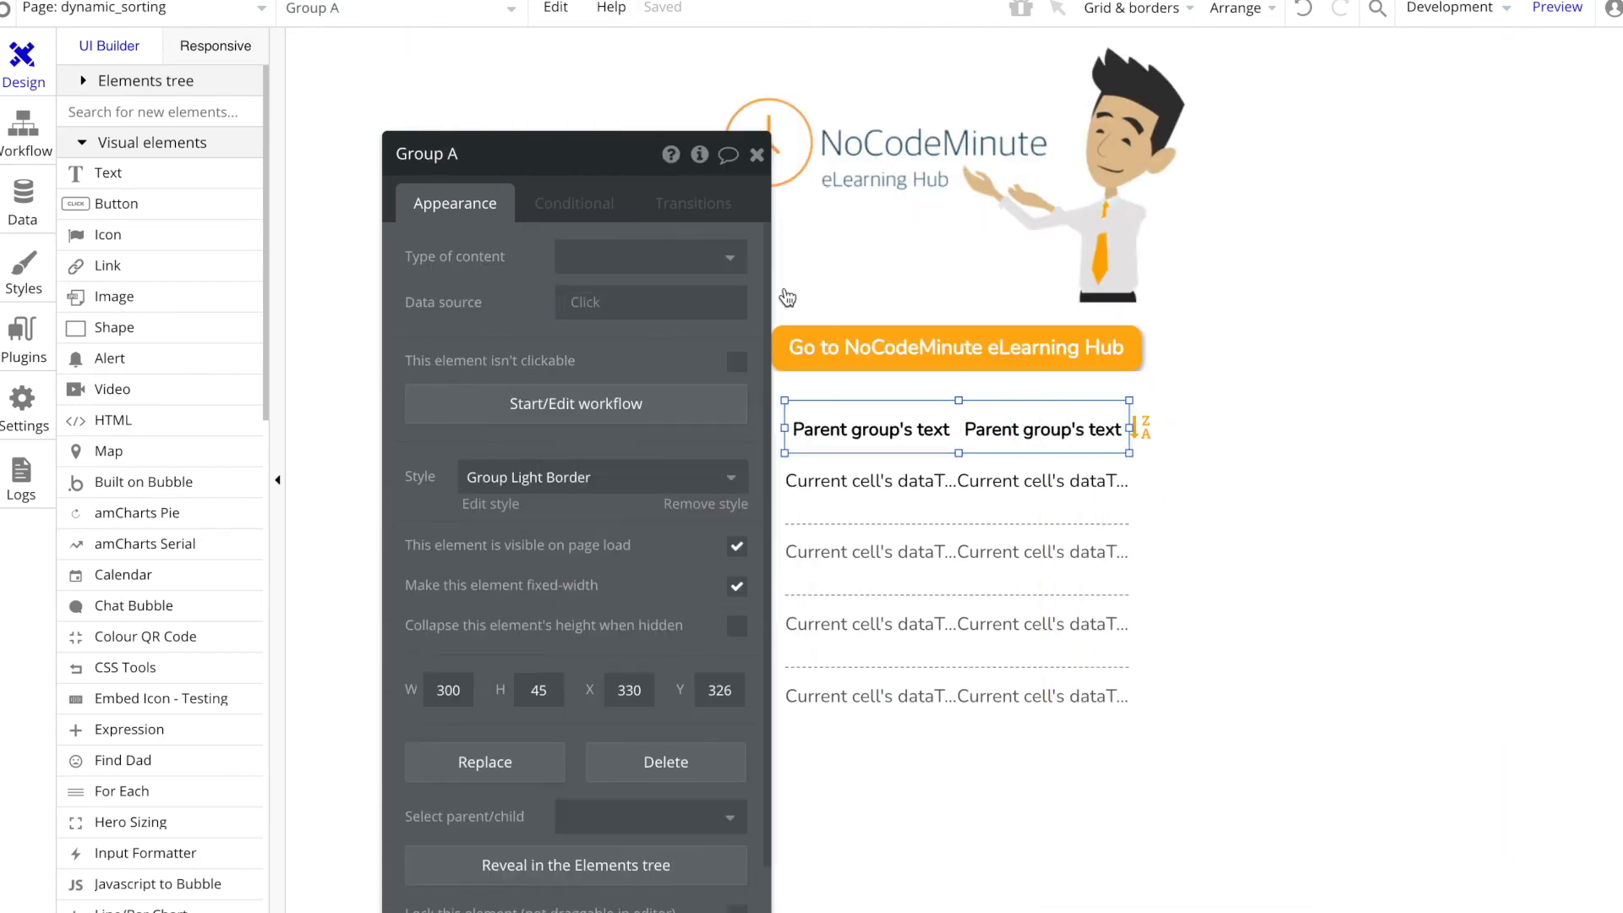
mouse_move(1129, 427)
left_mouse_down()
mouse_move(1159, 423)
mouse_move(1142, 428)
left_mouse_up()
left_click(1207, 465)
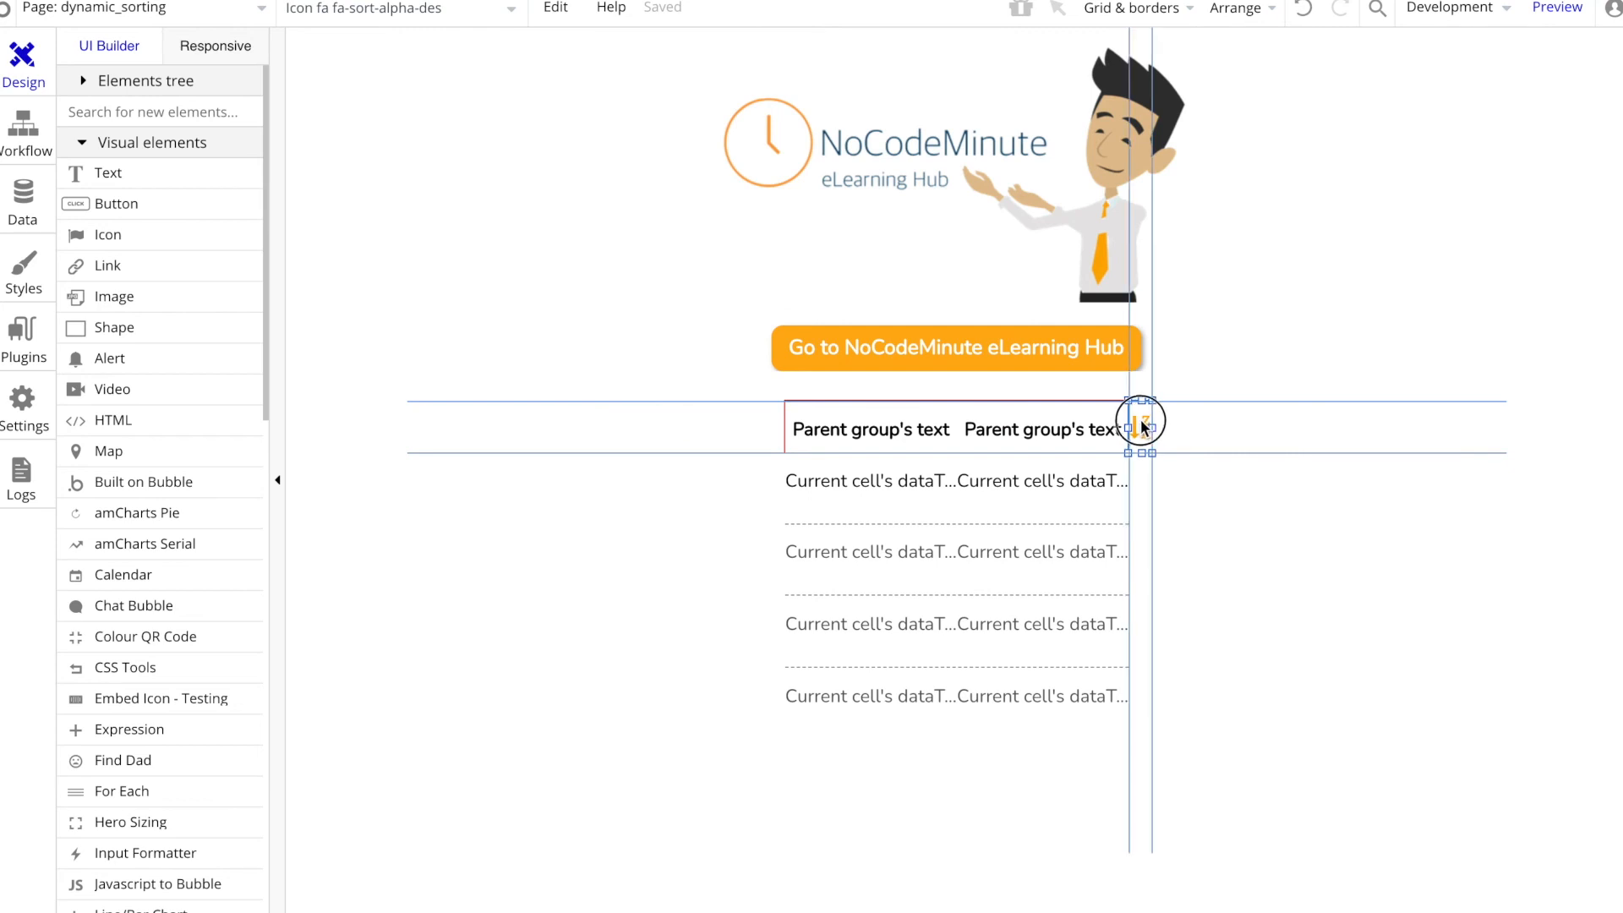
Step: Widen the dataType1 repeating group to line up with the outer edge of the sort icon
left_click(1093, 544)
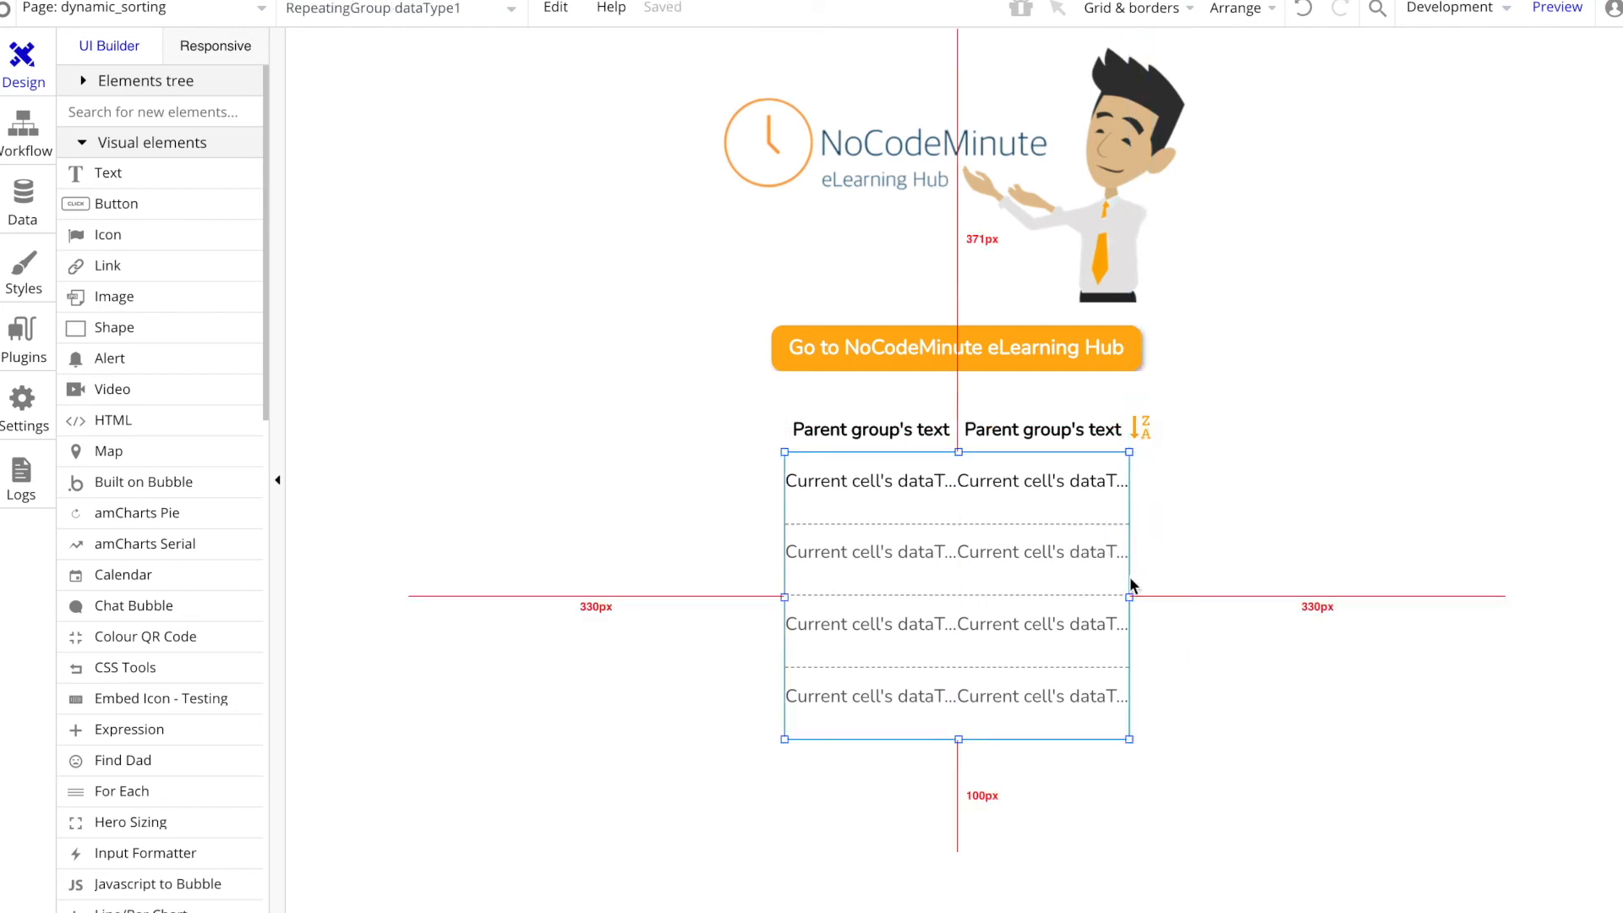
left_click_drag(1130, 597, 1153, 594)
left_click(1072, 473)
left_click_drag(1069, 476, 978, 519)
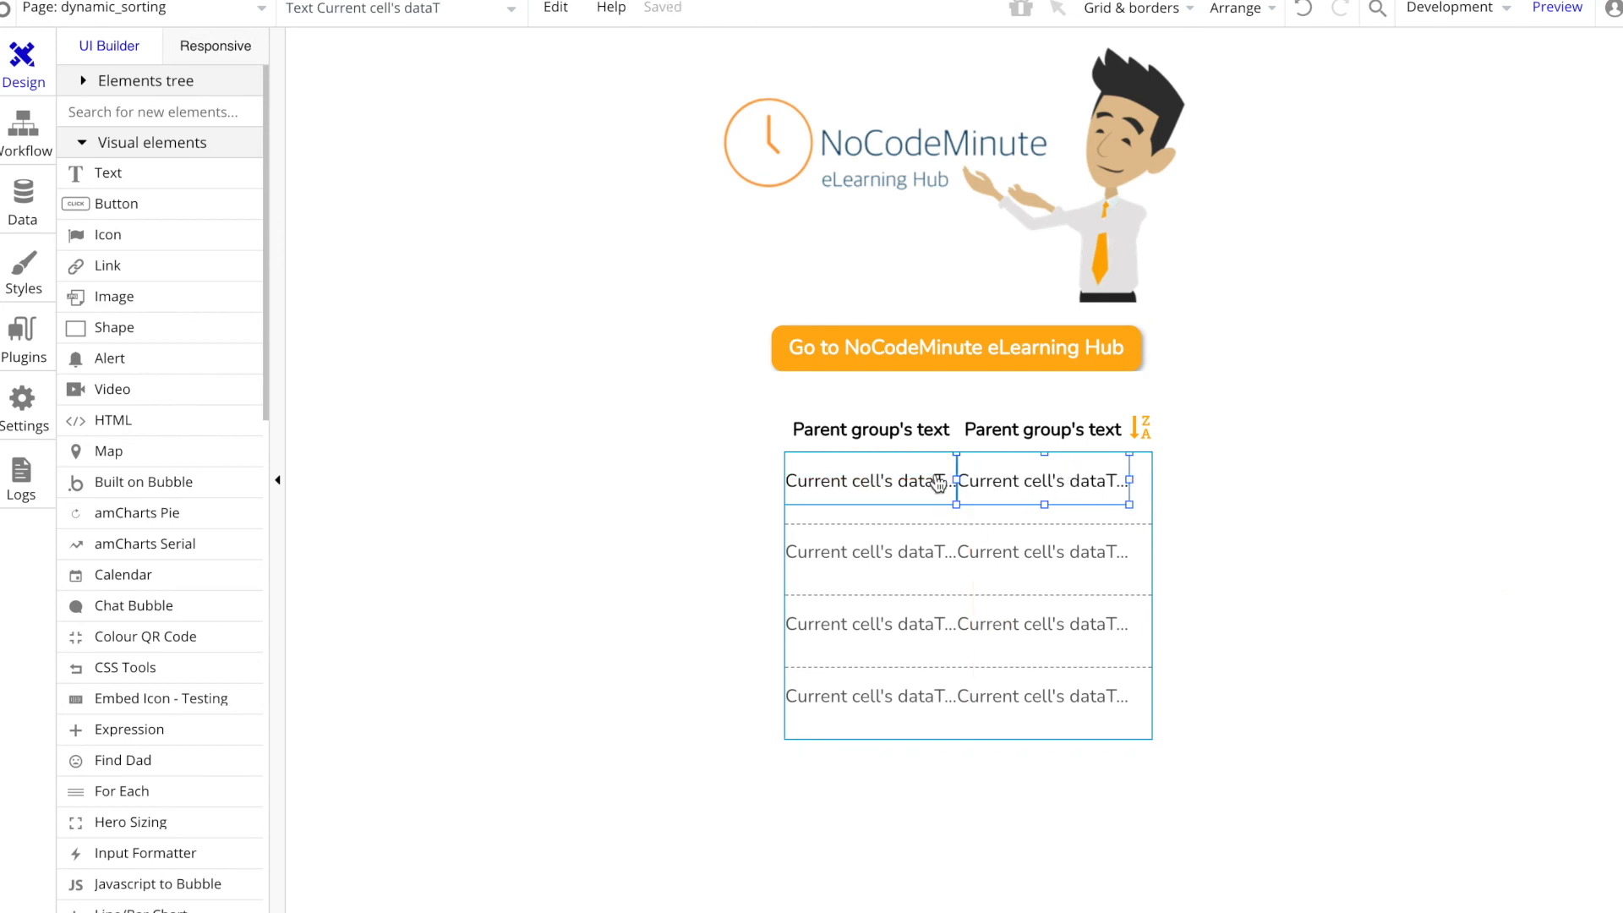
Step: Reload the page preview and test sorting by Name and Color in both directions with the headings and sort icon
left_click(1142, 488)
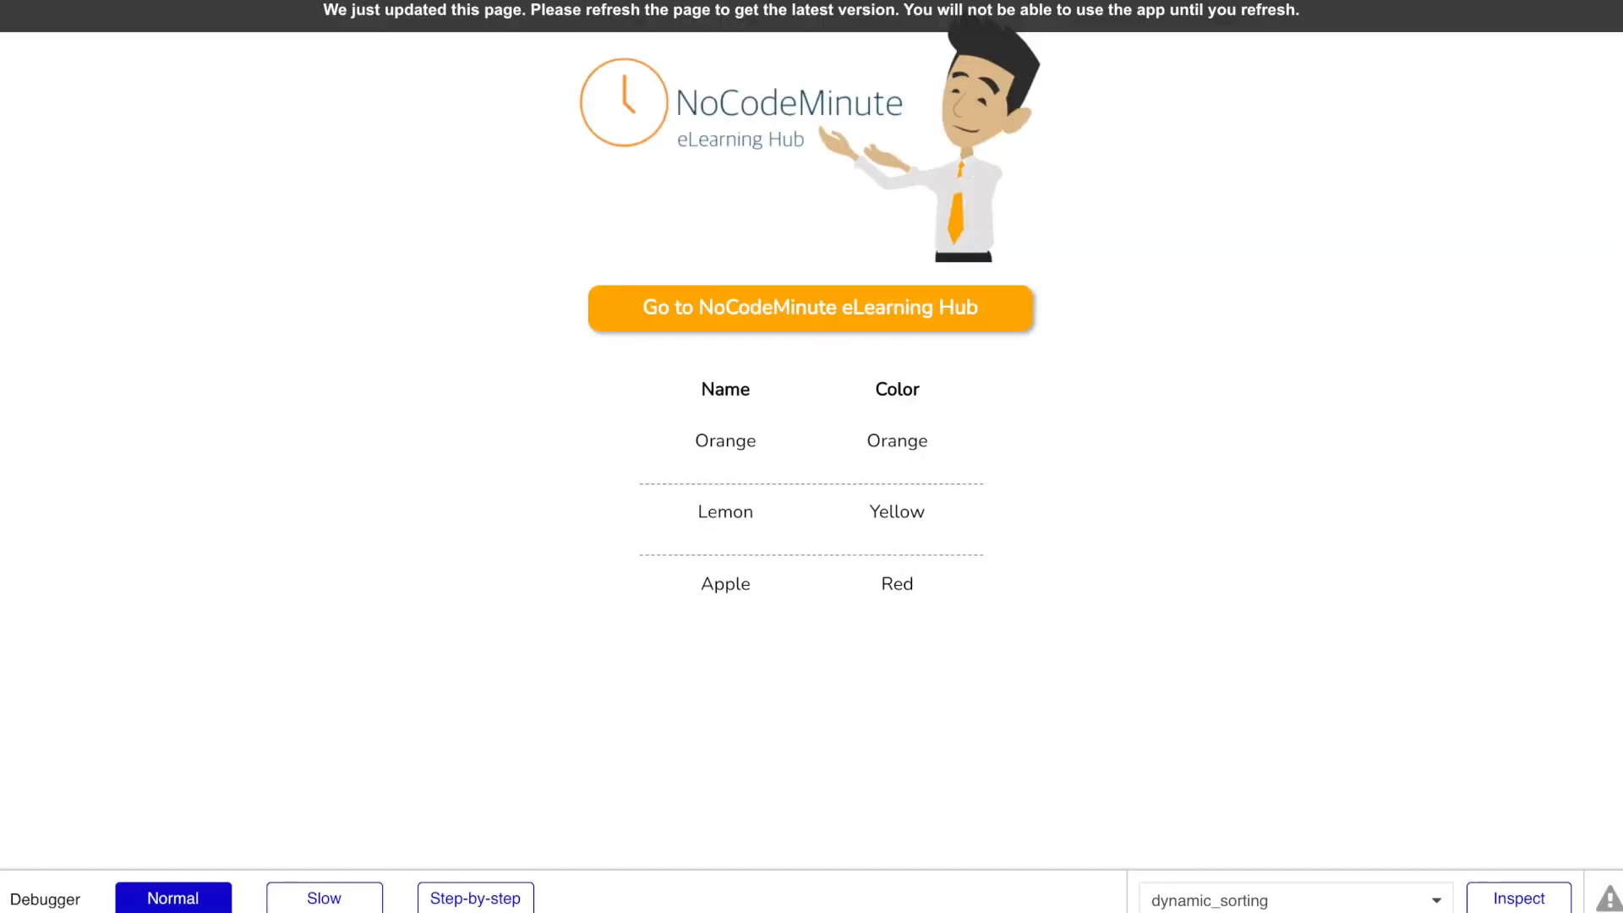
left_click(475, 15)
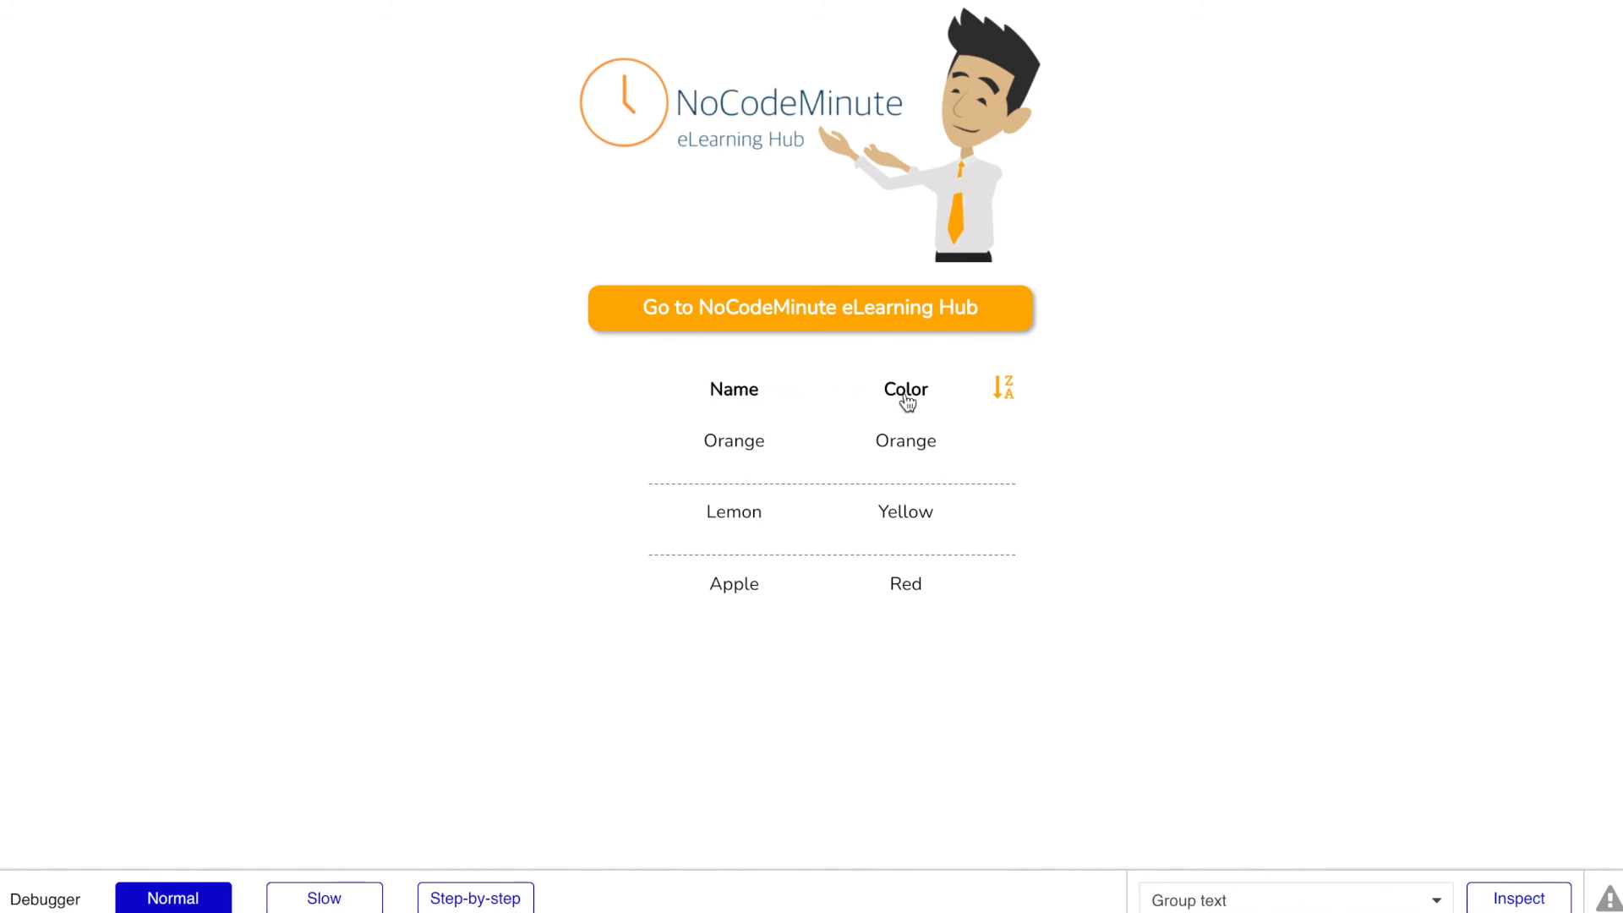
left_click(1006, 401)
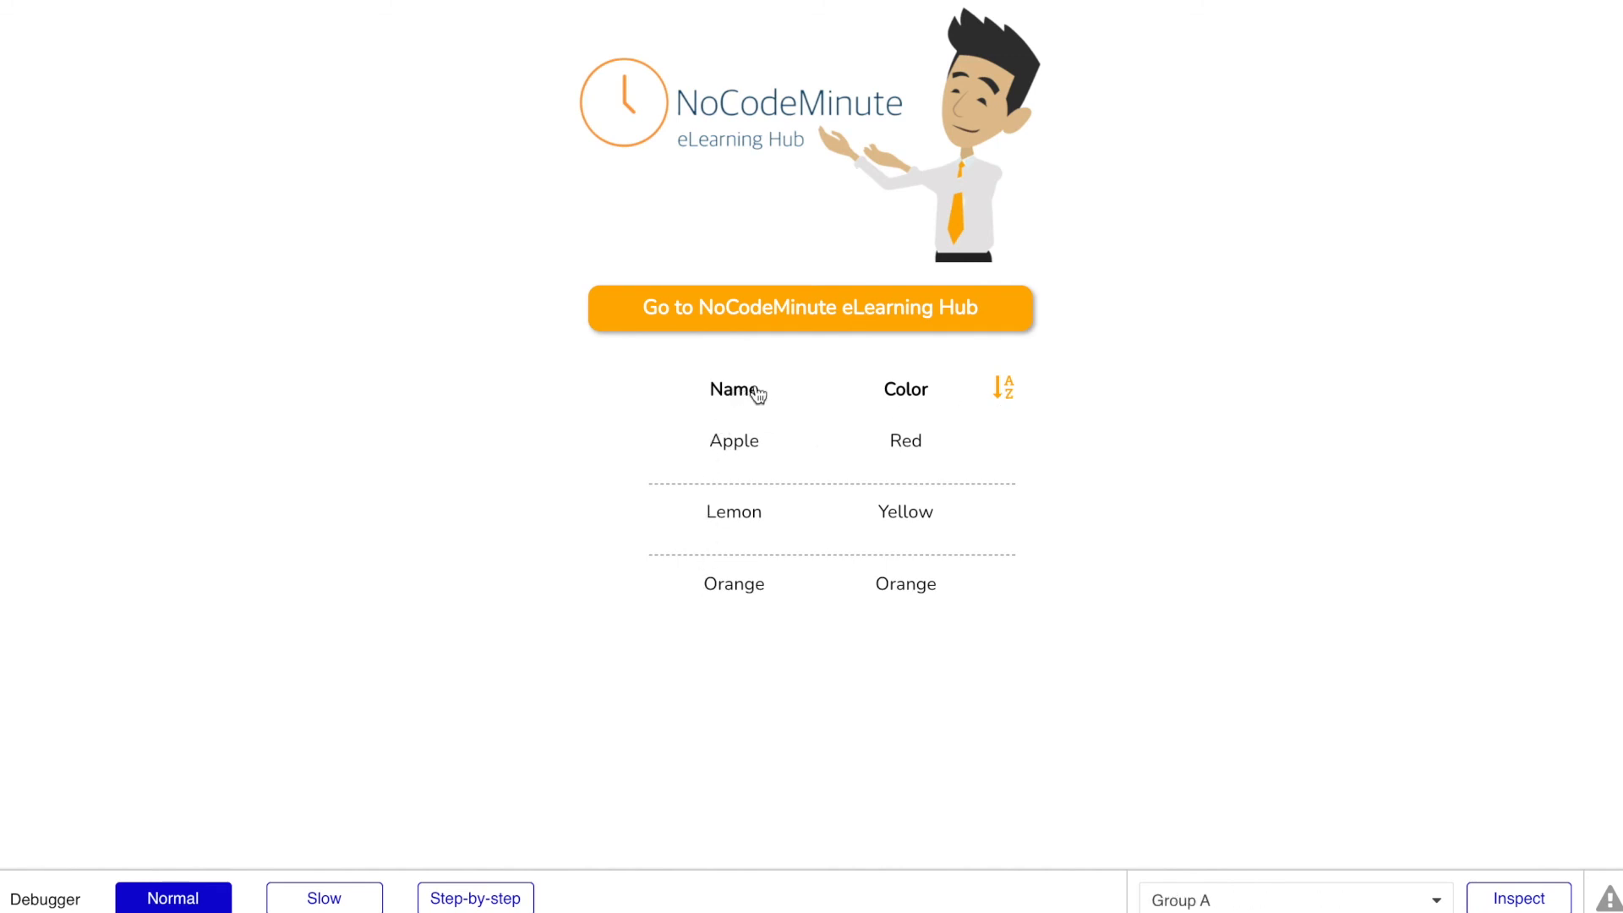
left_click(908, 391)
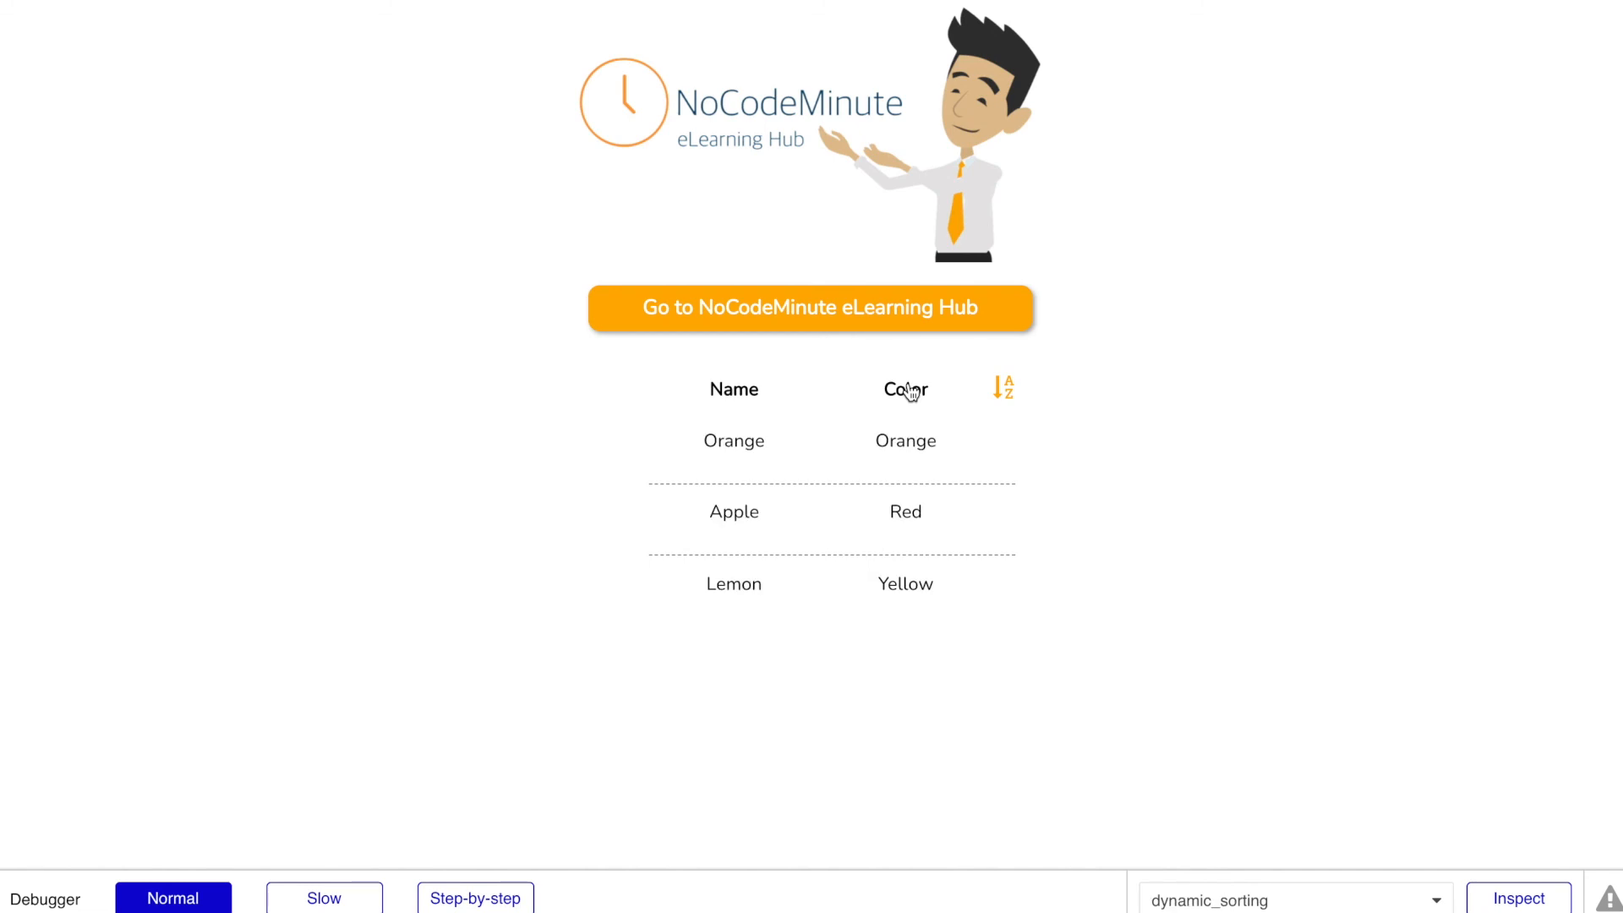
left_click(1004, 394)
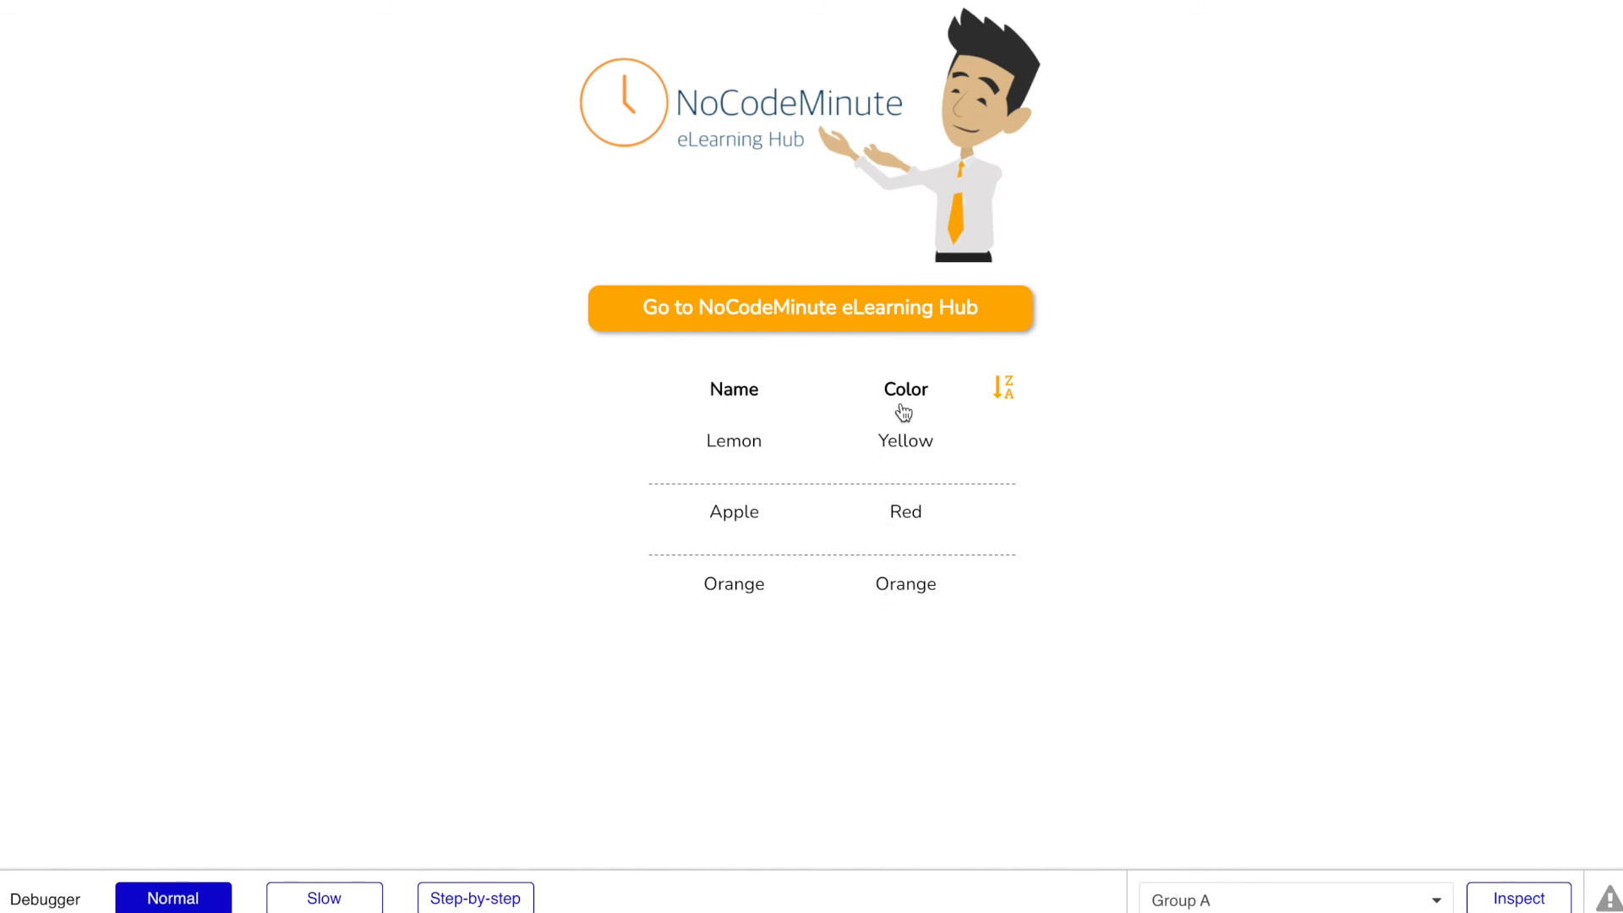
left_click(743, 396)
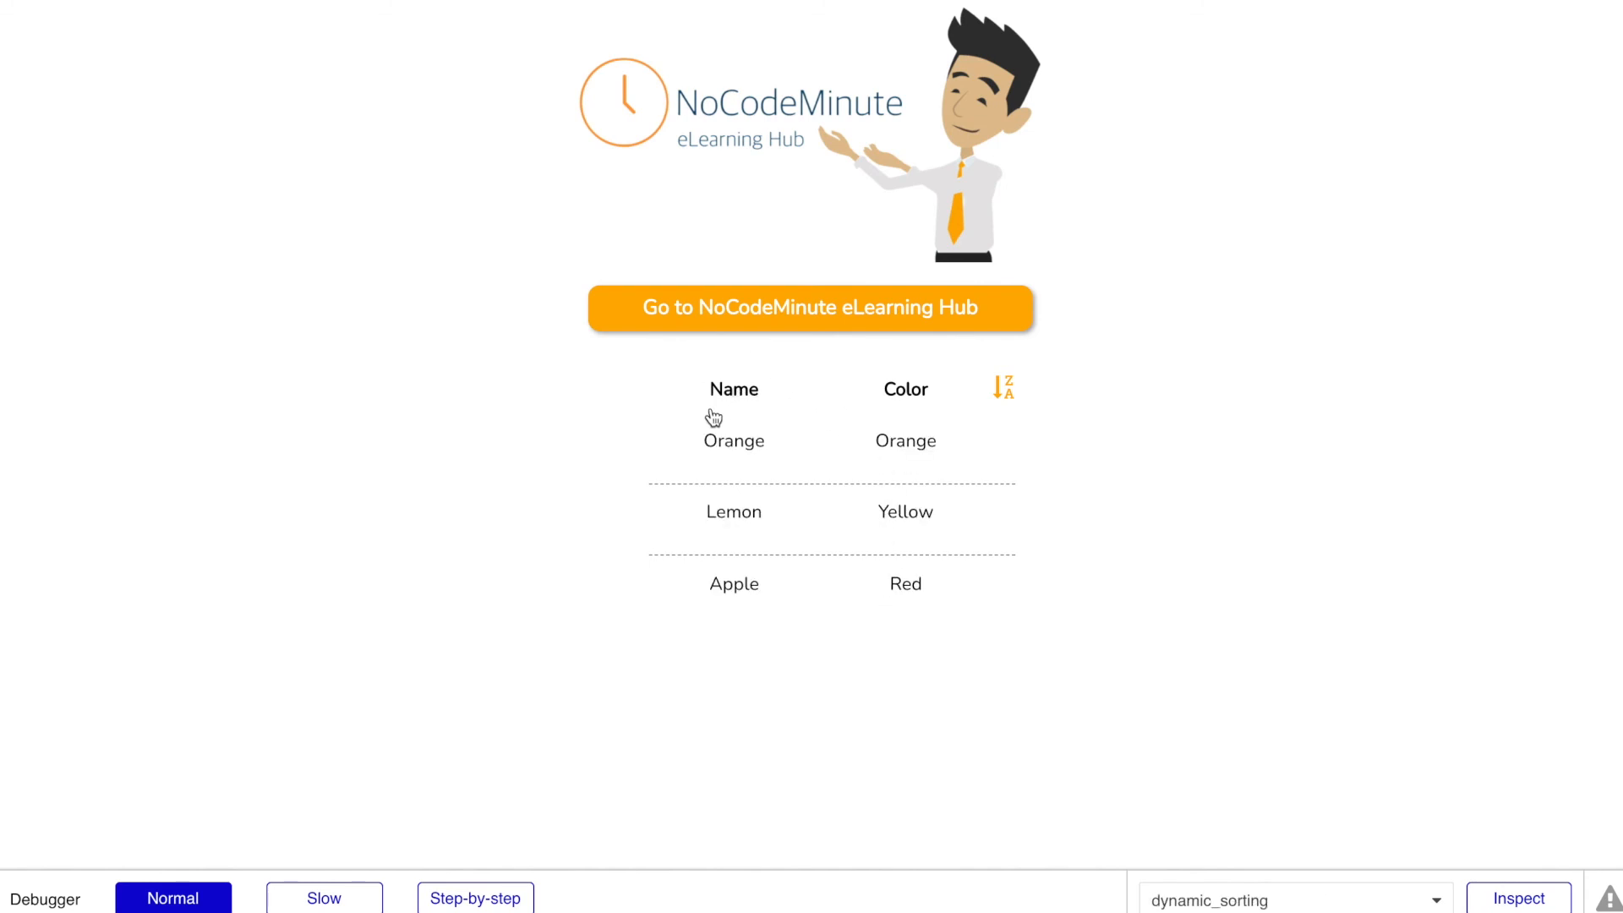
left_click(1005, 387)
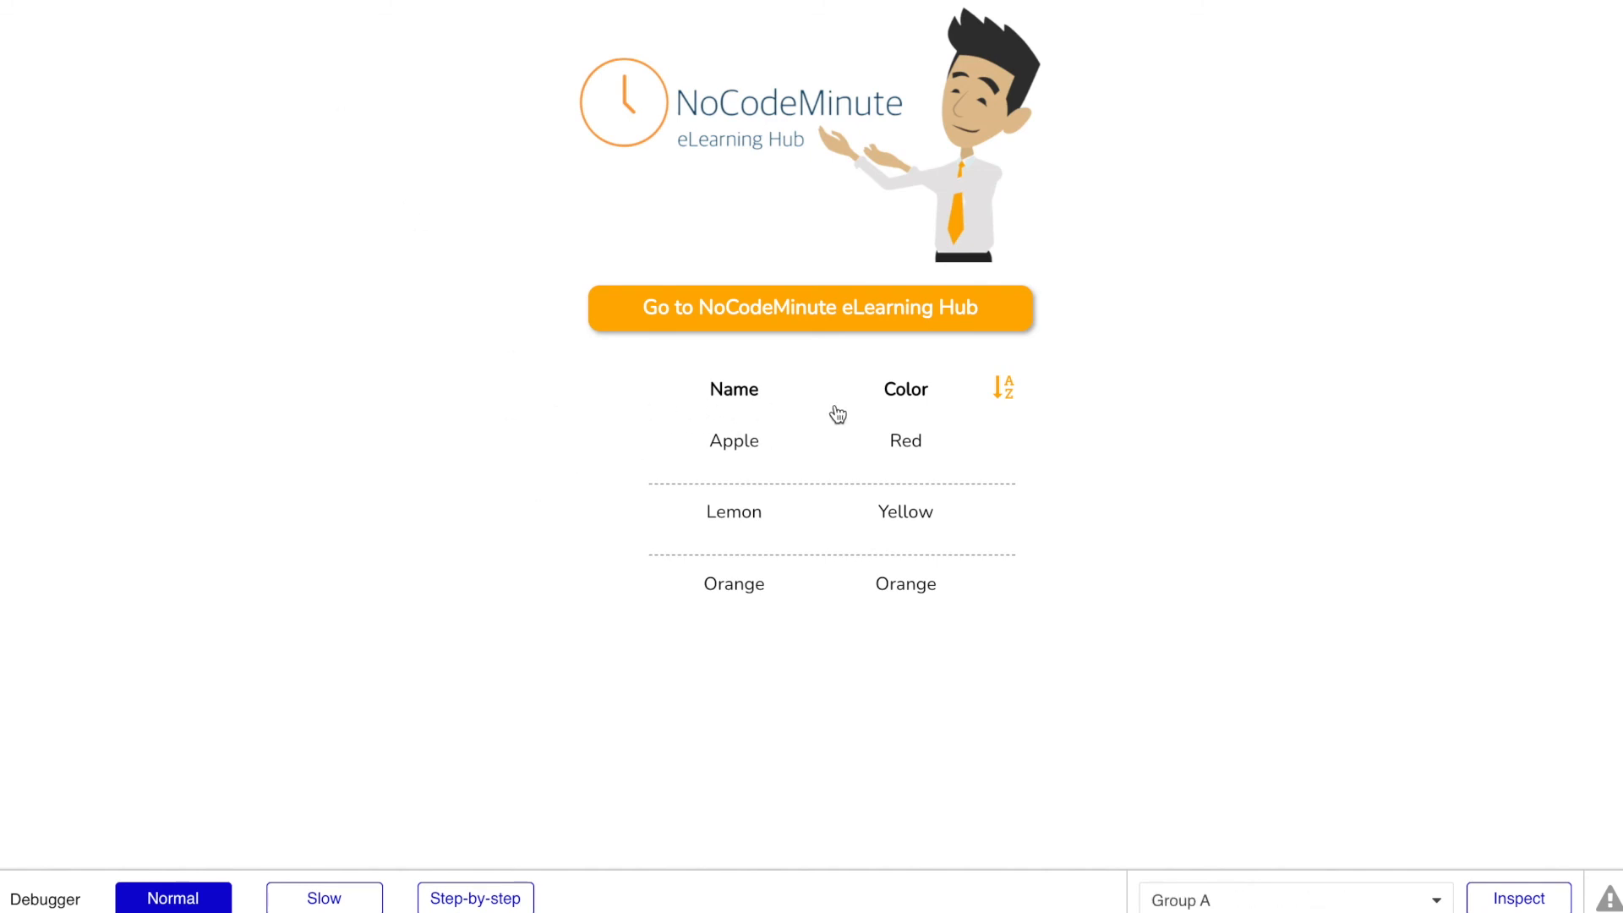
Step: Return to the editor and review the dataType1 repeating group's data source search, sort settings and conditions
left_click(178, 1)
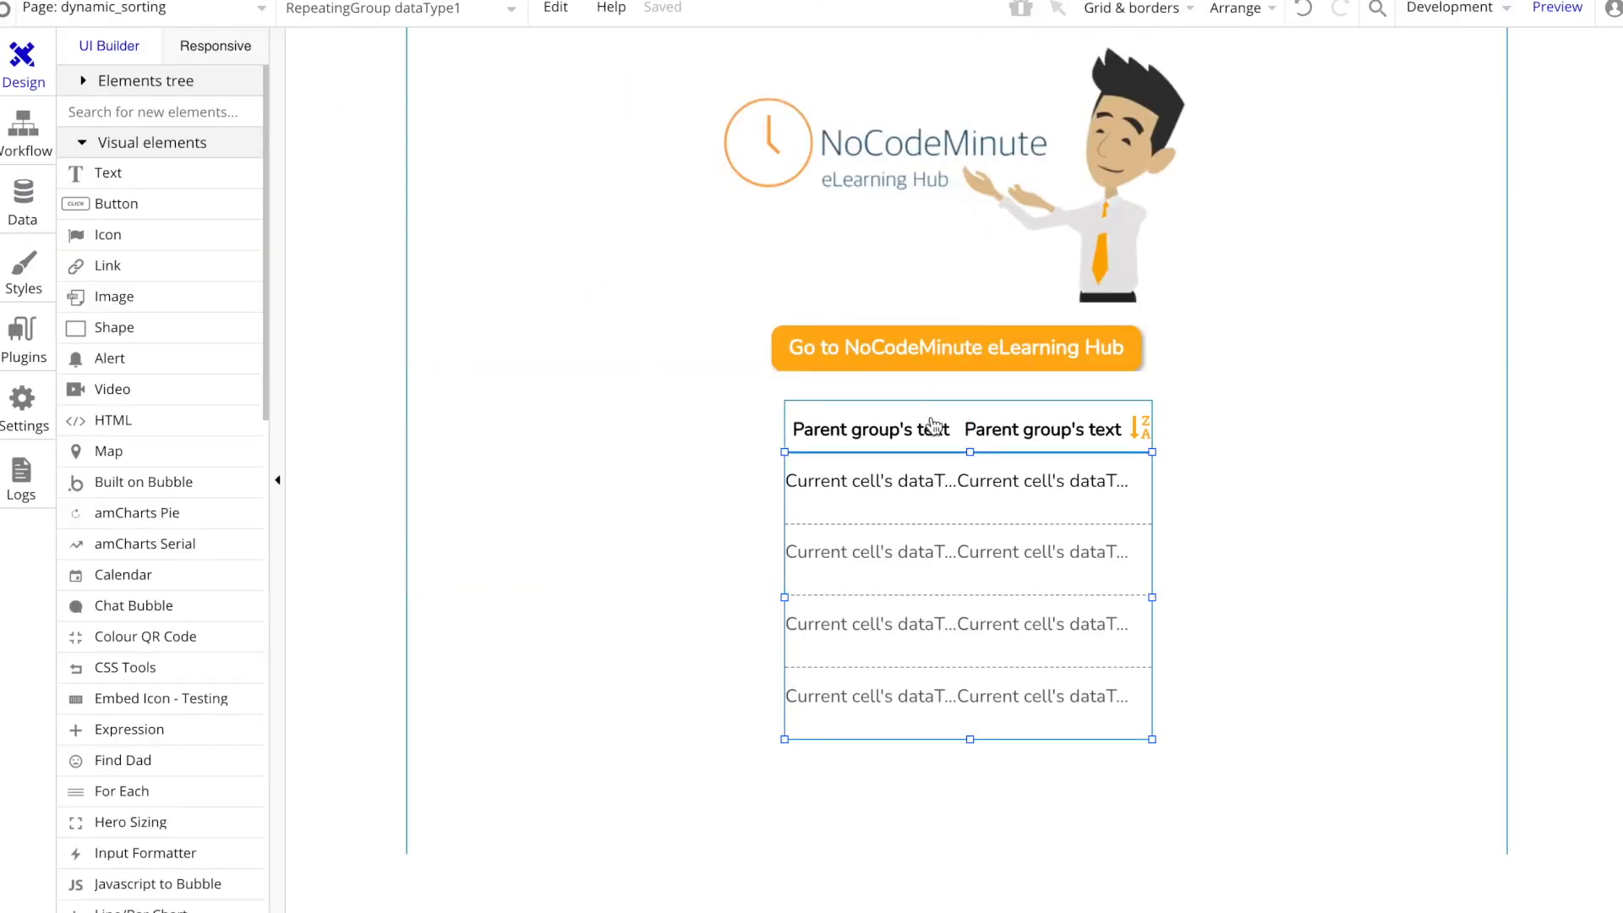
double_click(986, 598)
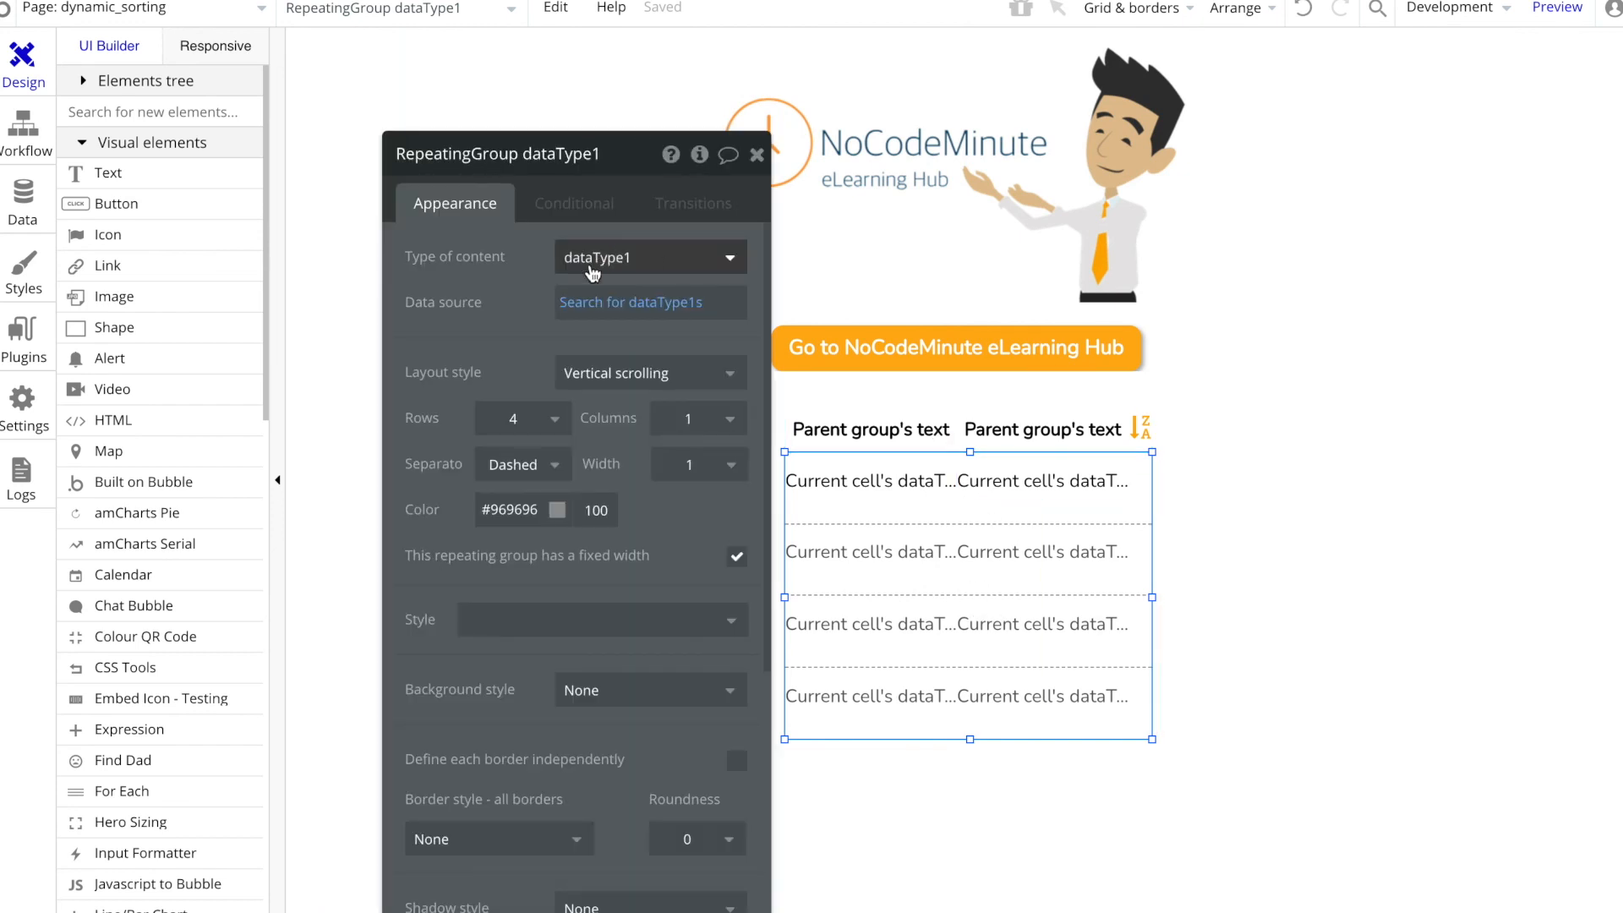
left_click(642, 302)
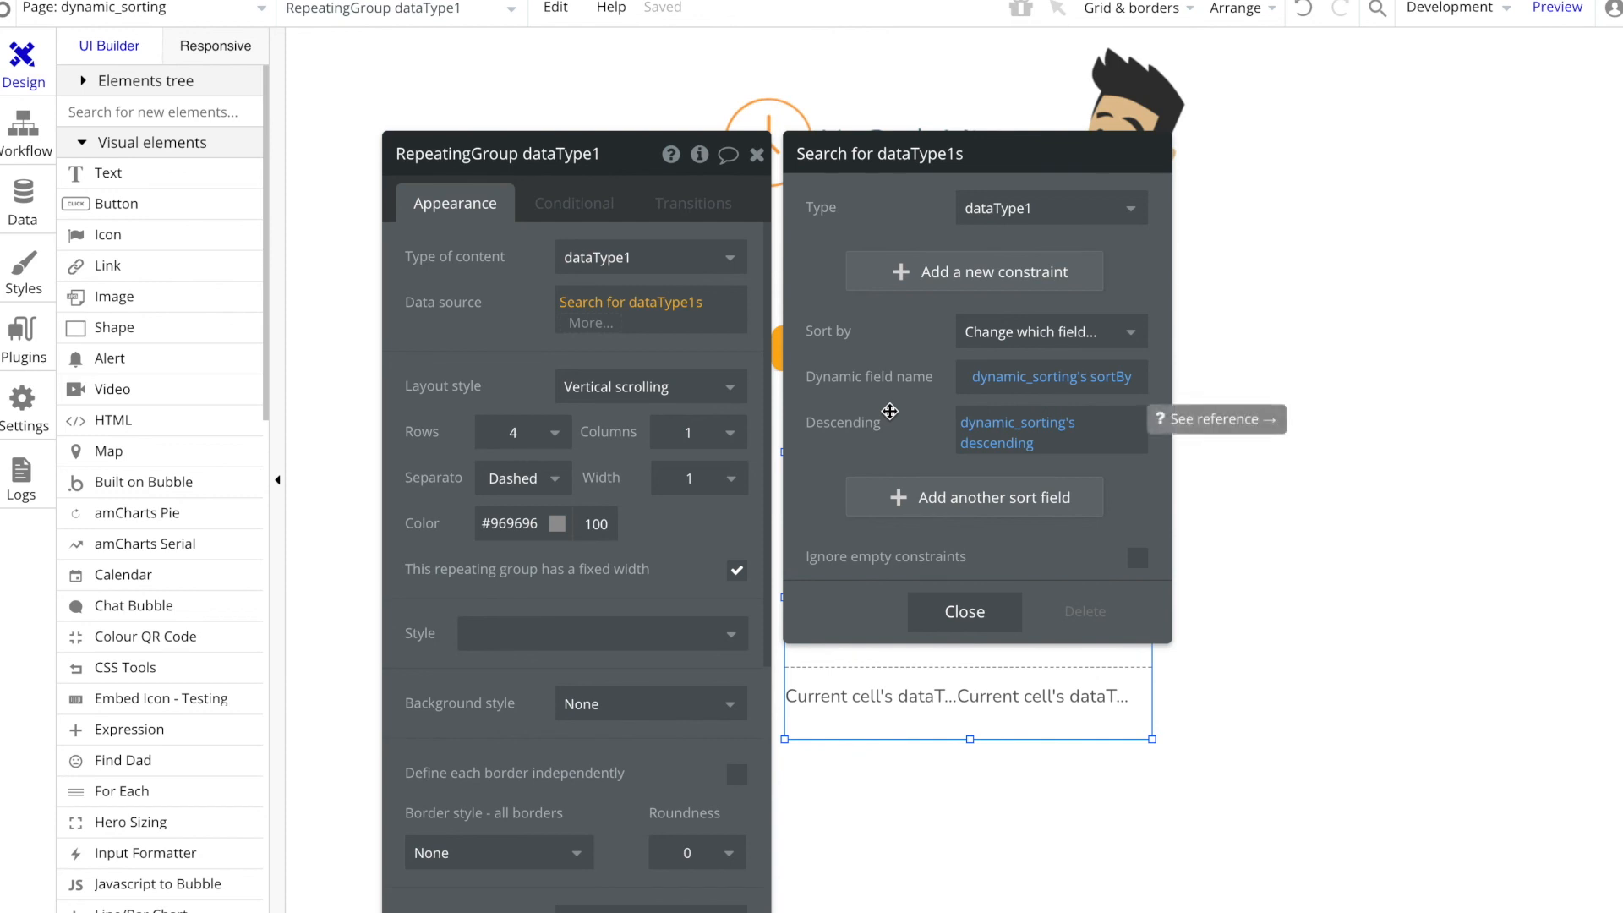
left_click(567, 203)
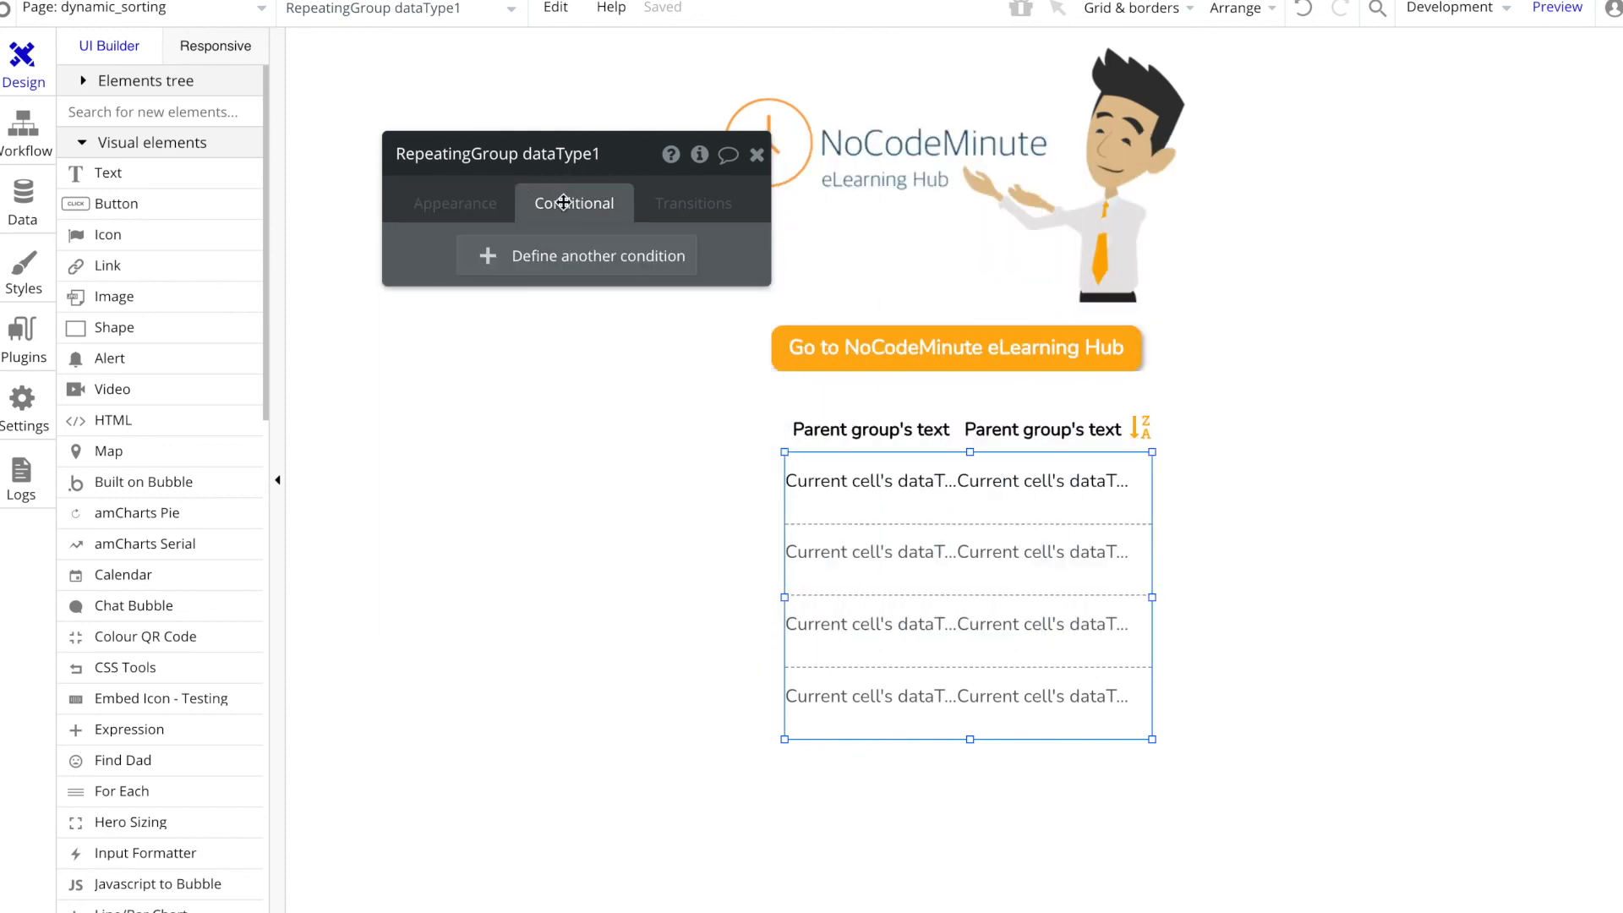
left_click(425, 205)
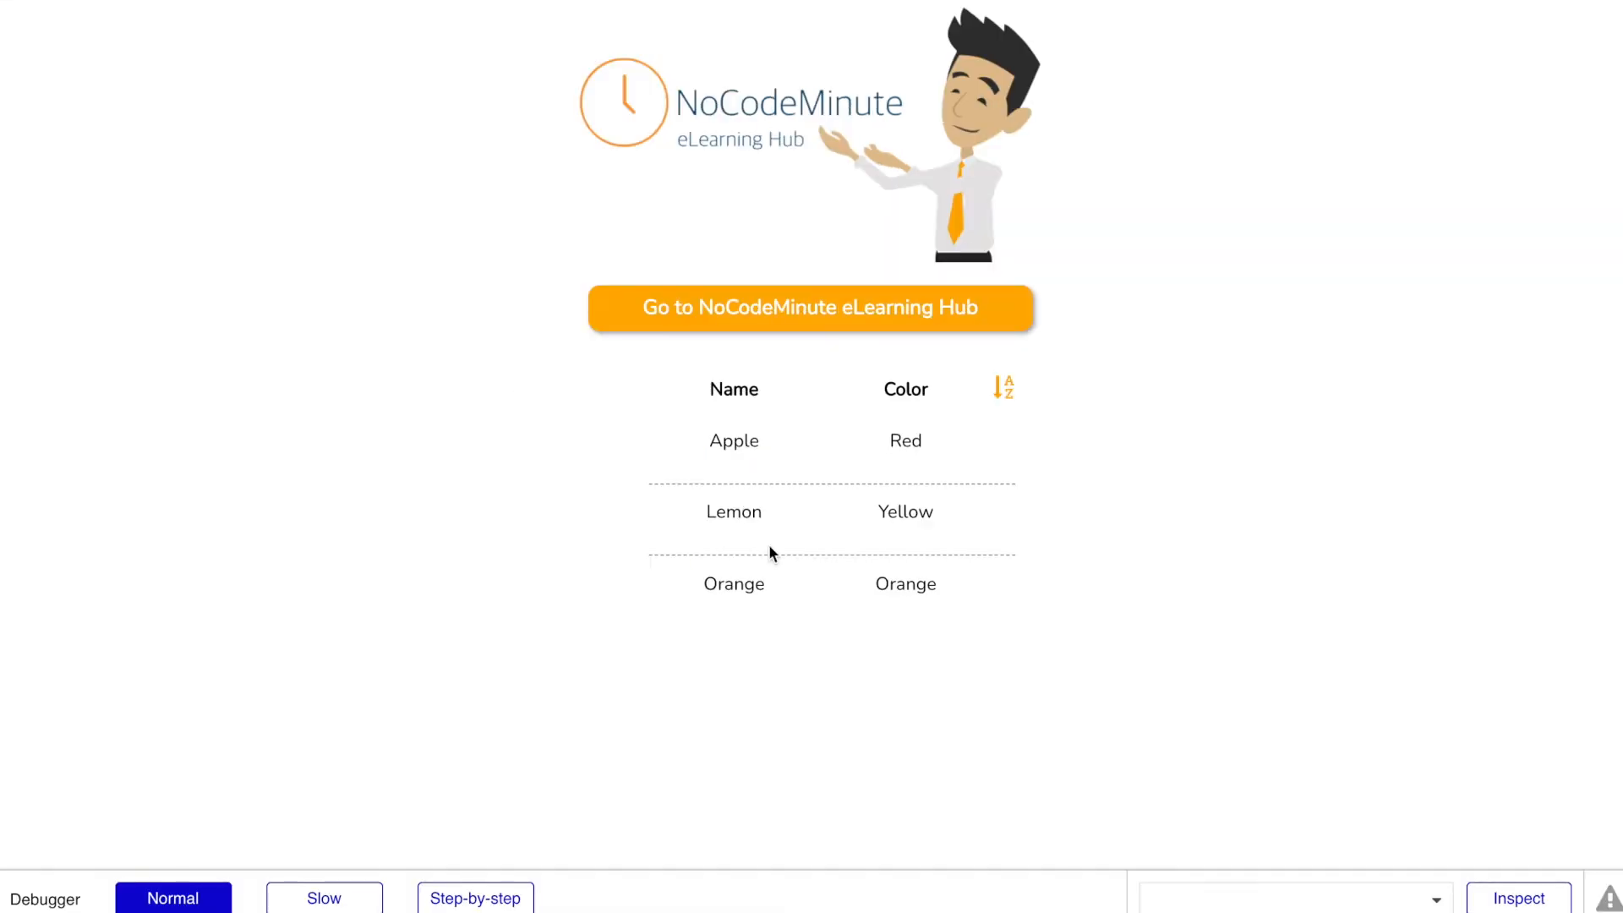
Step: Switch back to the preview and retest sorting by Color and by Name, reversing the order with the sort icon
left_click(903, 401)
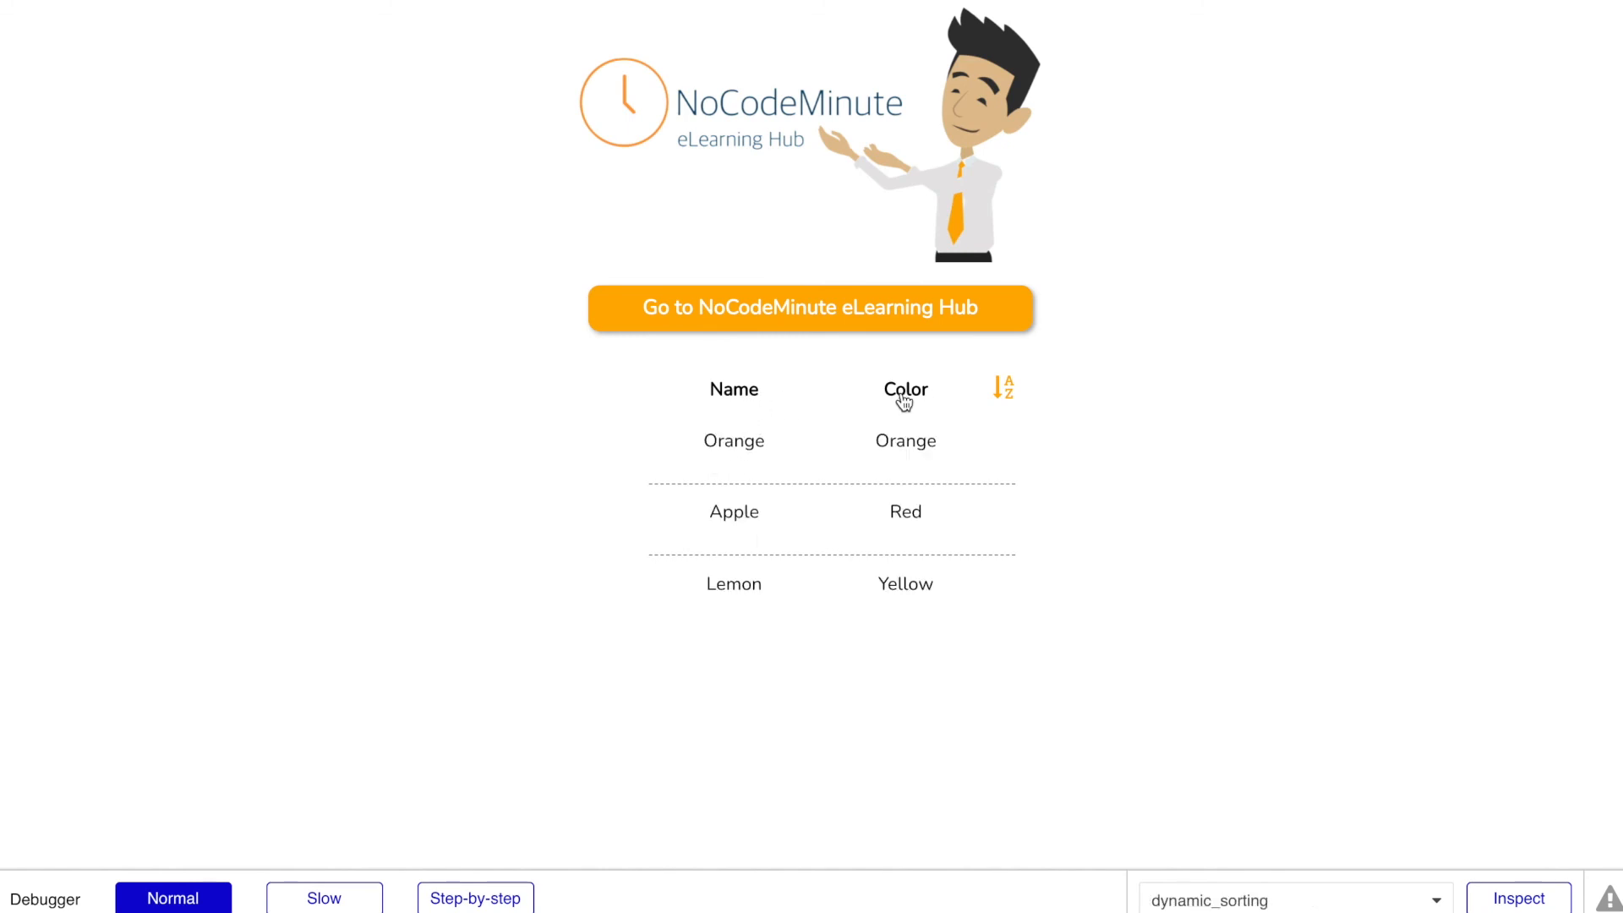
left_click(744, 396)
left_click(1001, 390)
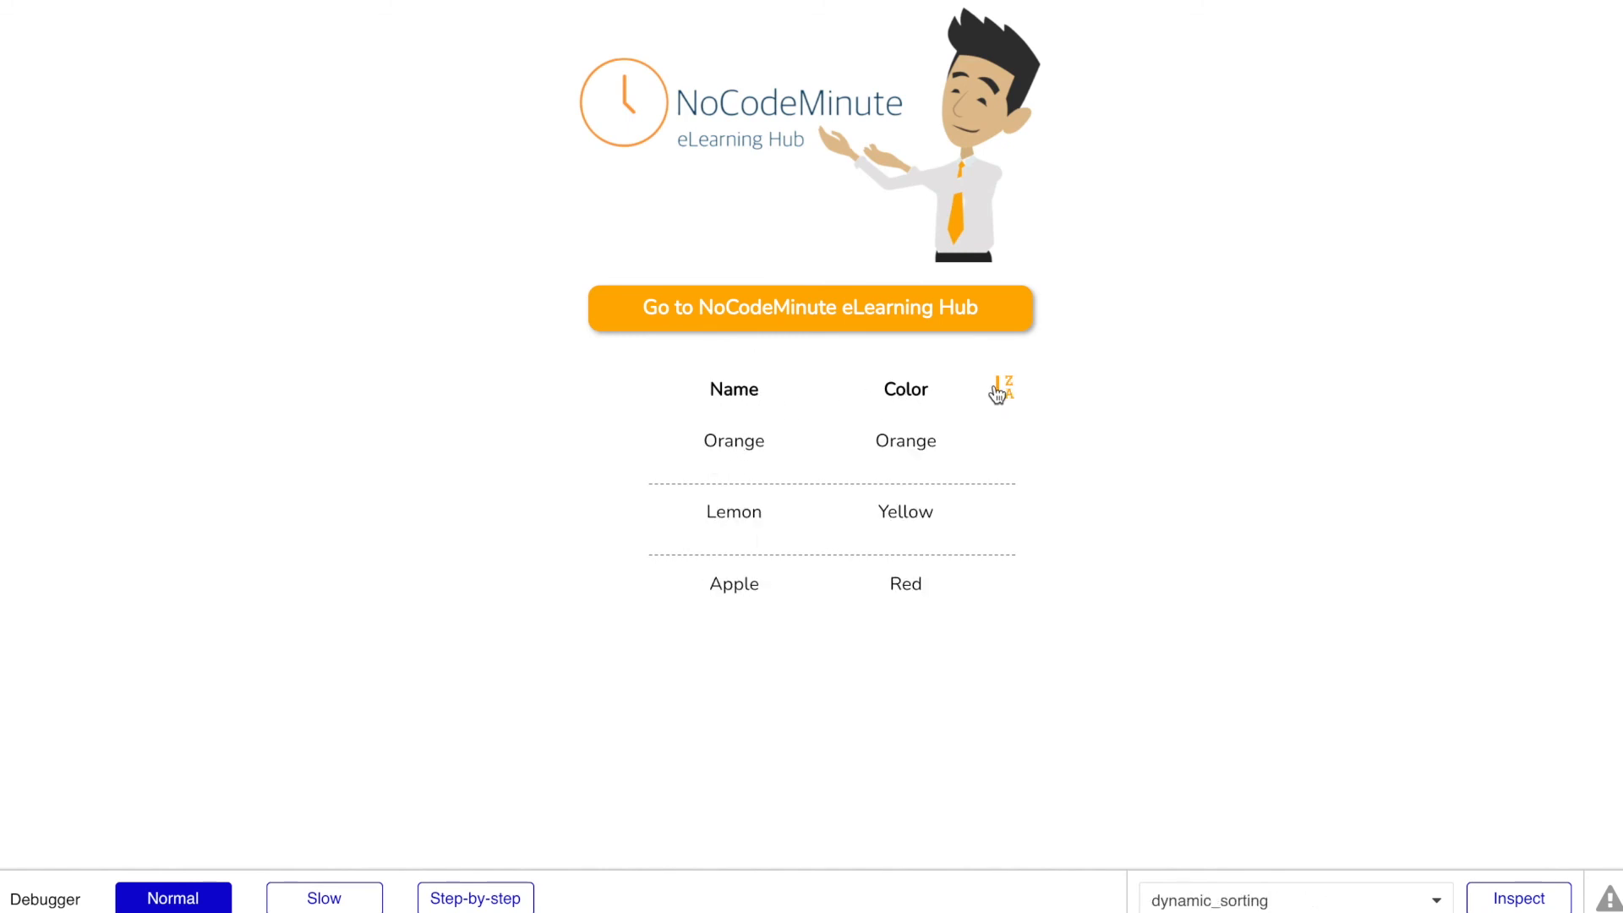
left_click(1000, 390)
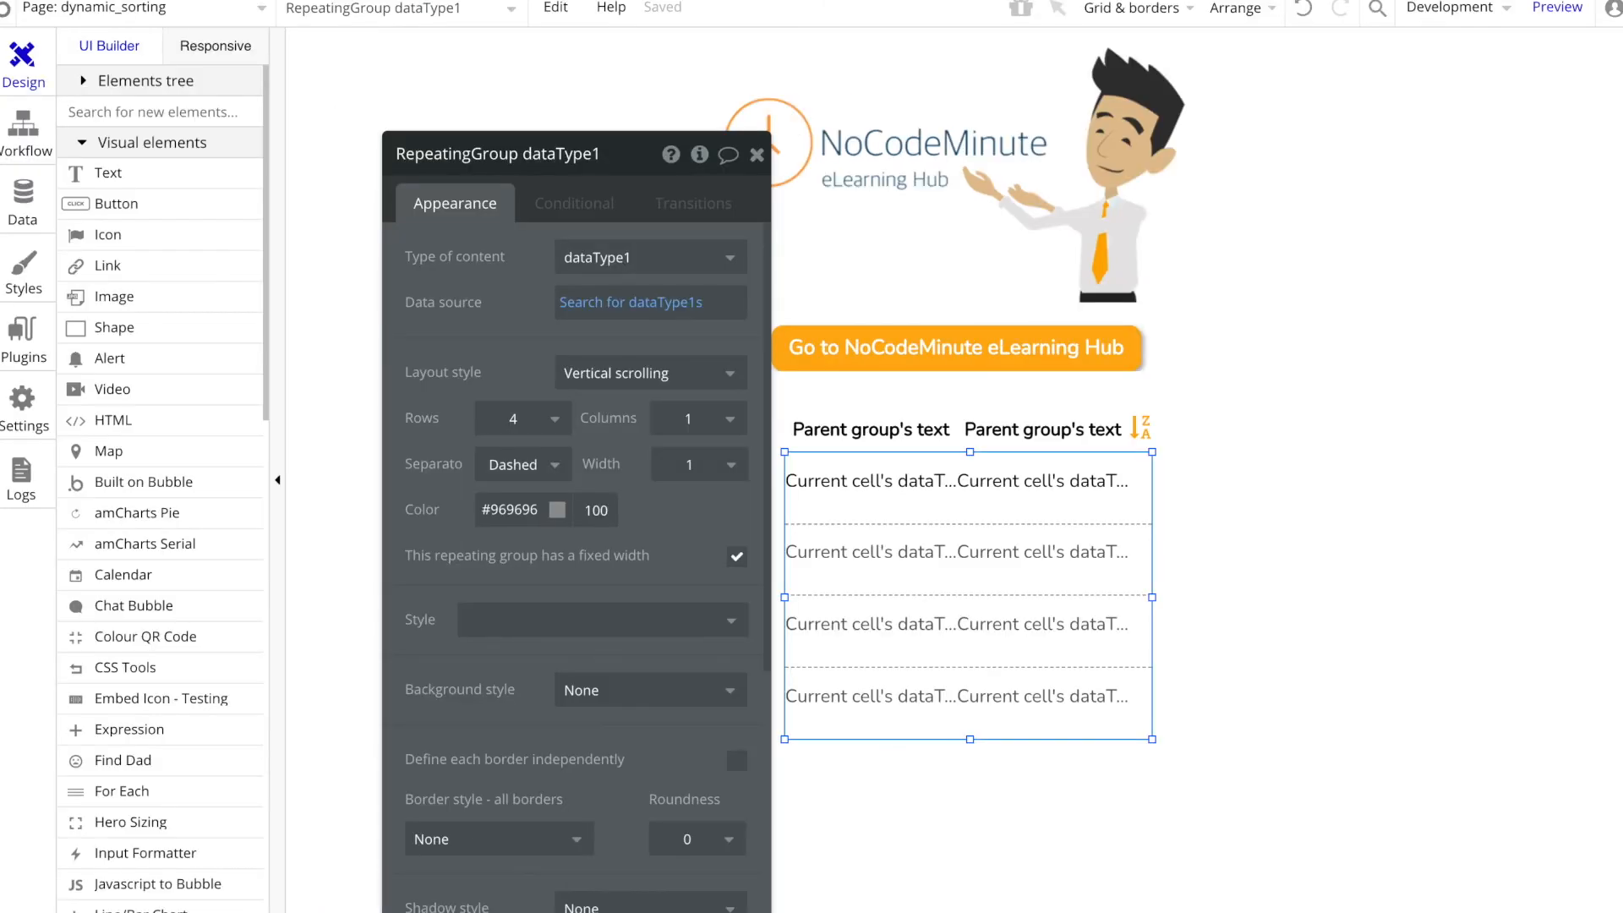
left_click_drag(456, 347, 419, 290)
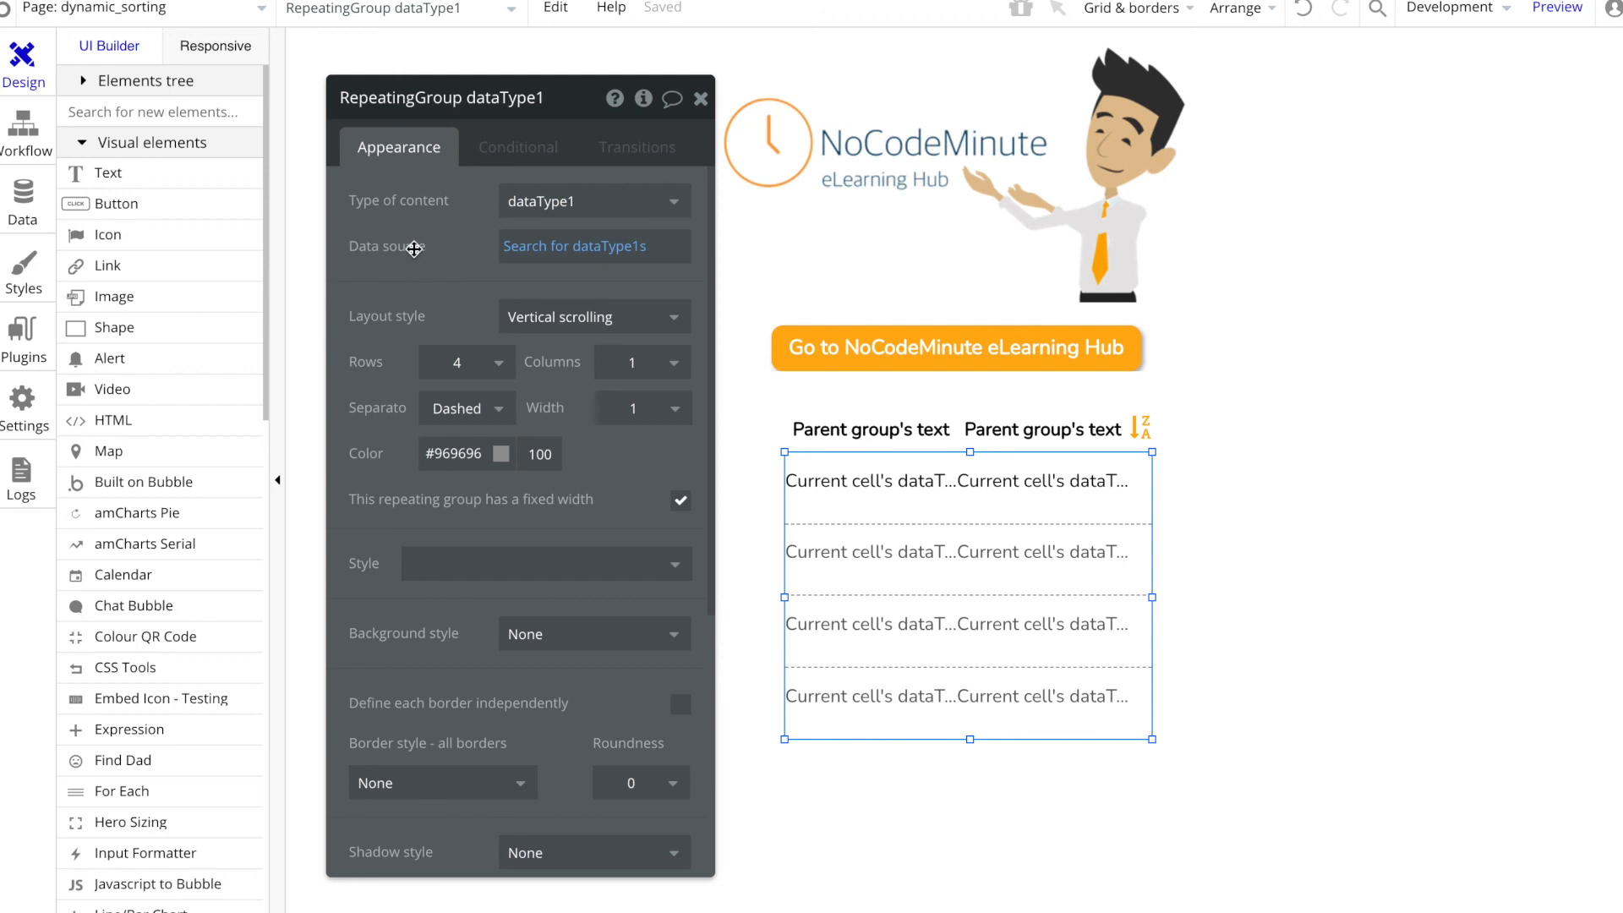
mouse_move(414, 249)
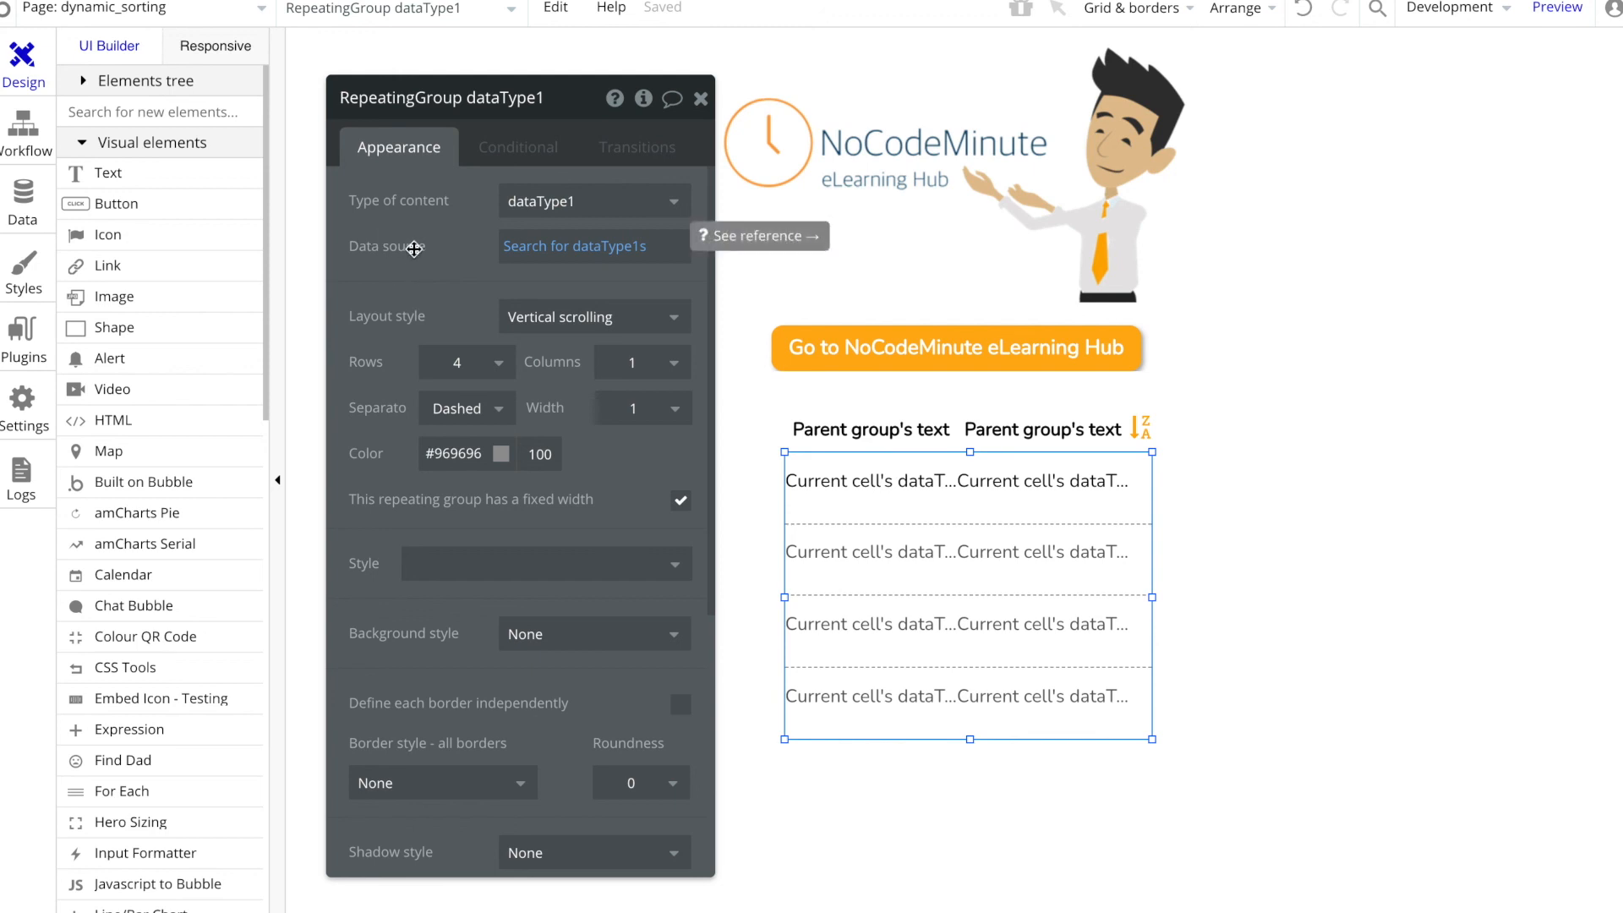